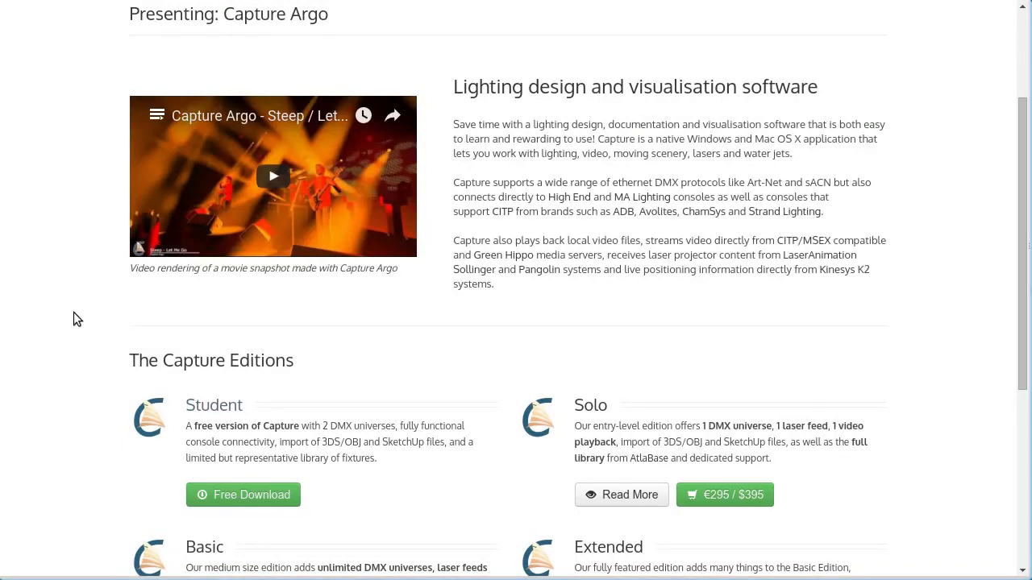
Step: Review the Capture Argo editions and the list of fixtures available in the Student Edition
scroll(70, 314, "down", 1)
scroll(69, 313, "up", 1)
scroll(67, 312, "down", 3)
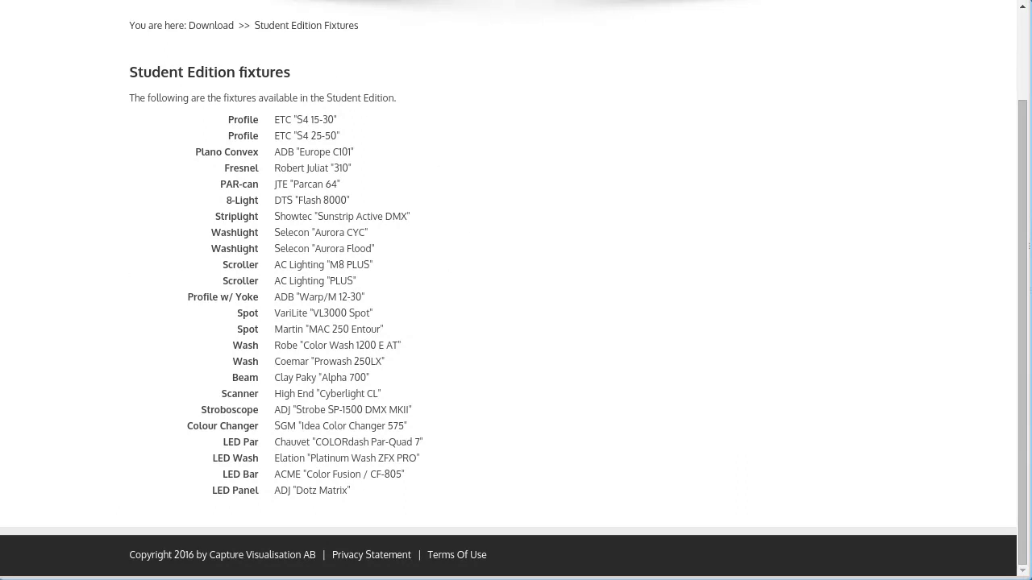
key("alt+Left")
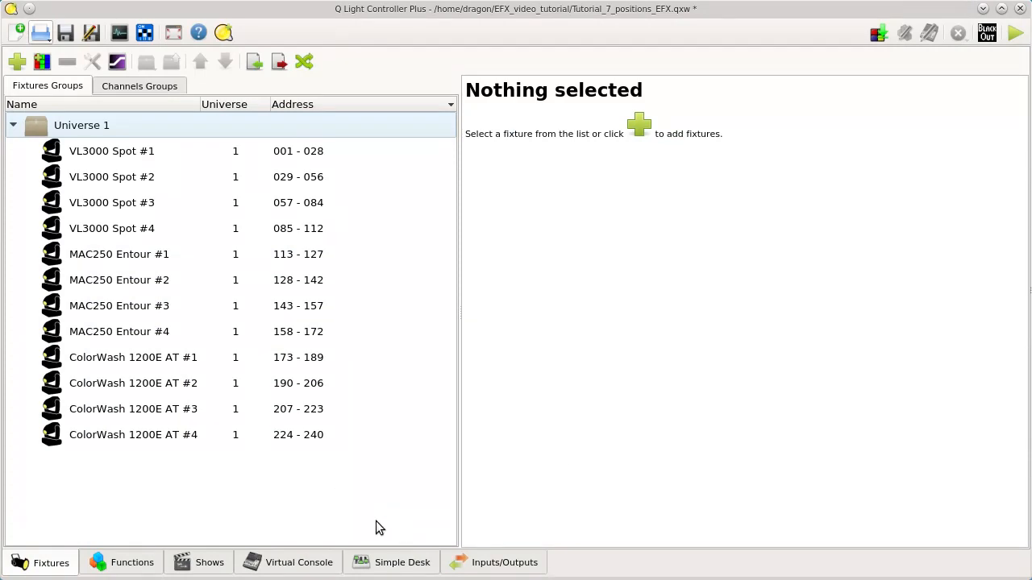
Step: Check the 3D stage visualiser, then review the project's universe mapping, fixture list and existing scenes in Q Light Controller Plus
key("alt+Tab")
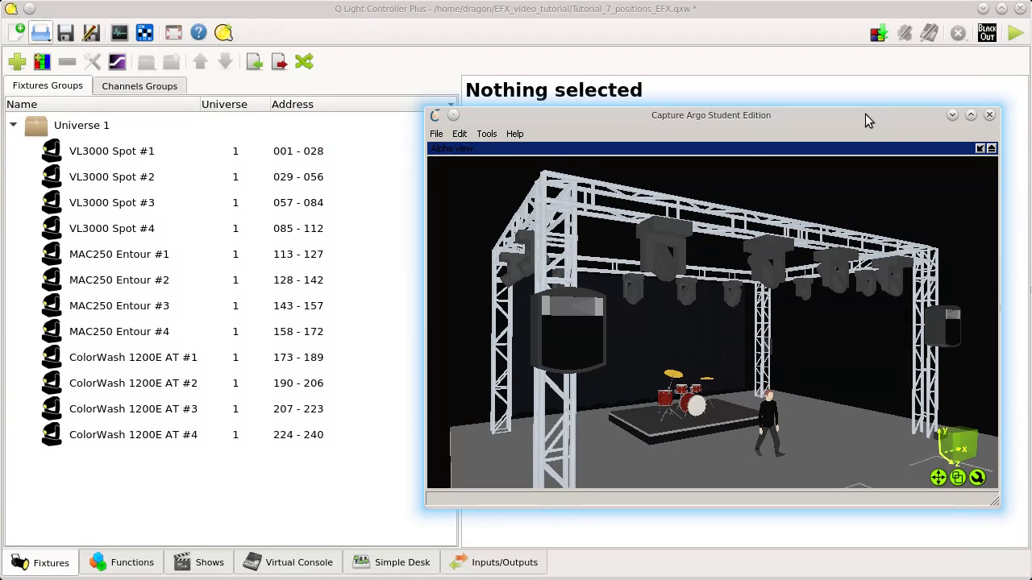
left_click(952, 115)
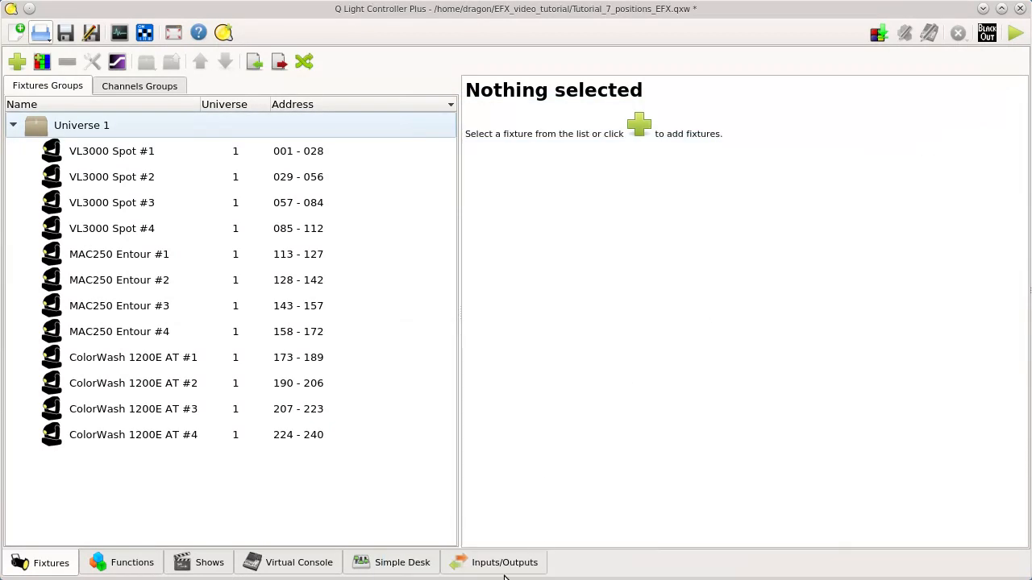
left_click(504, 562)
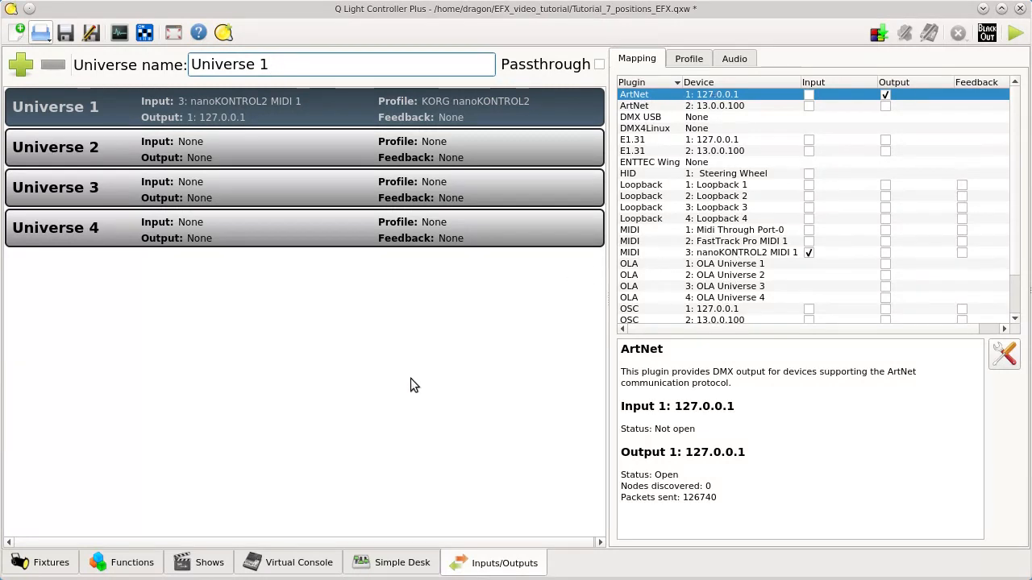
left_click(129, 562)
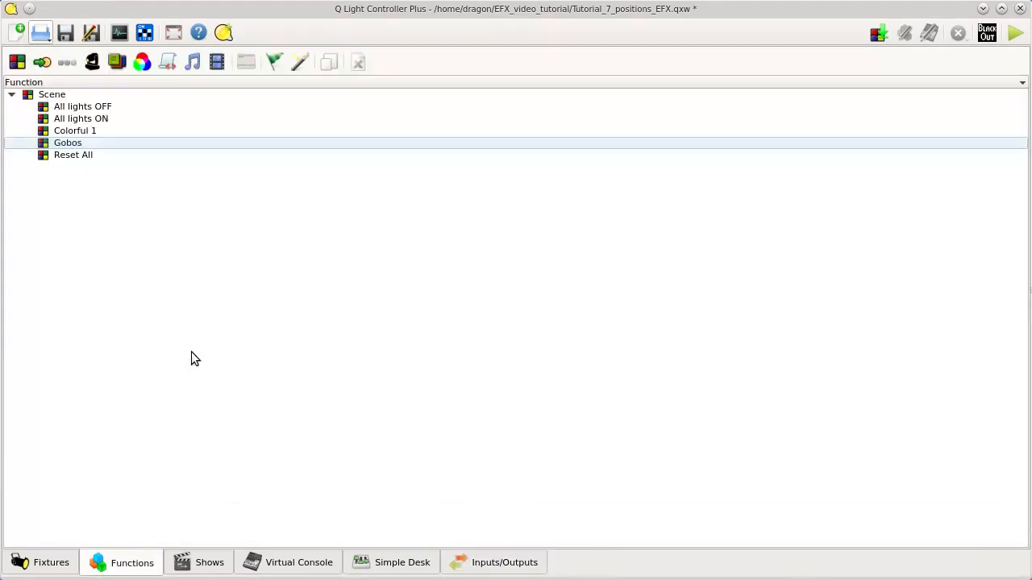
left_click(64, 559)
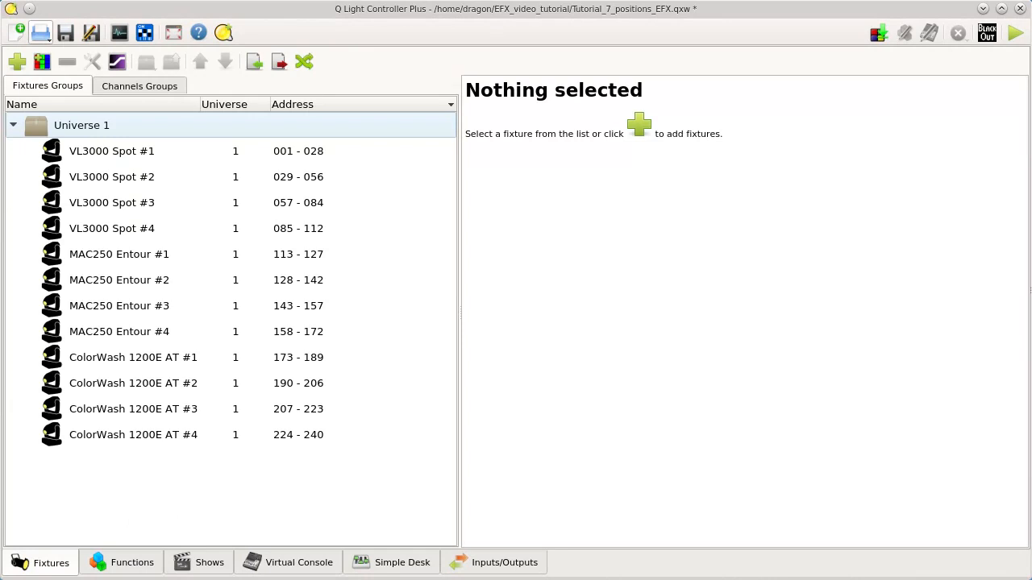
left_click(132, 562)
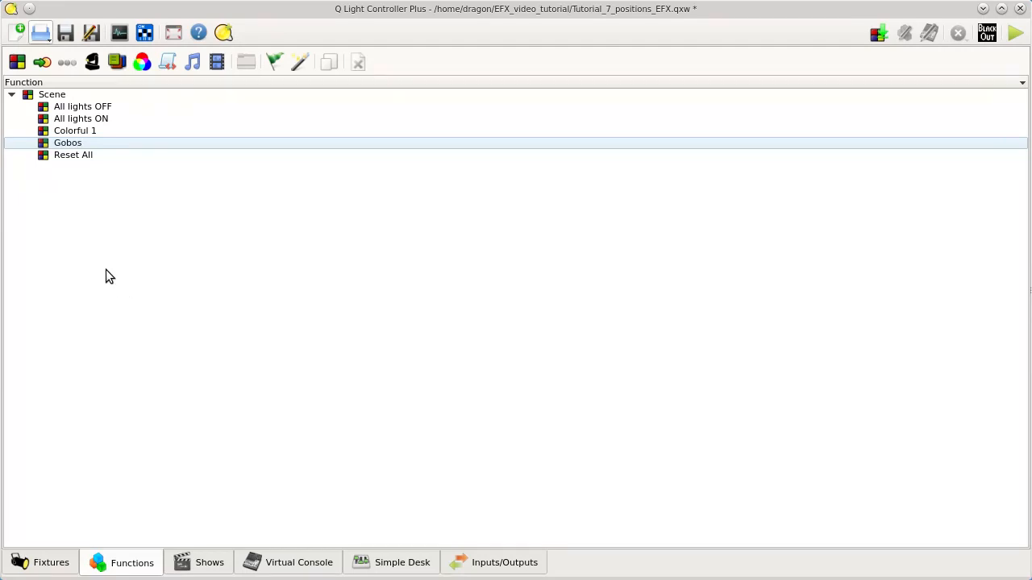
Step: Run the virtual console in operate mode, switch on all lights and adjust the stage view in the visualiser
left_click(296, 562)
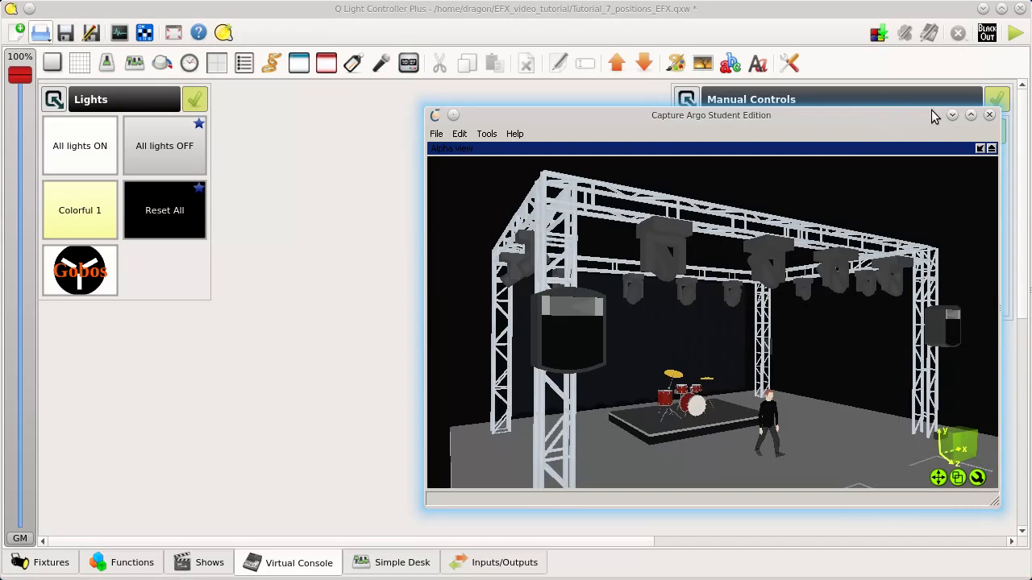
left_click(1014, 32)
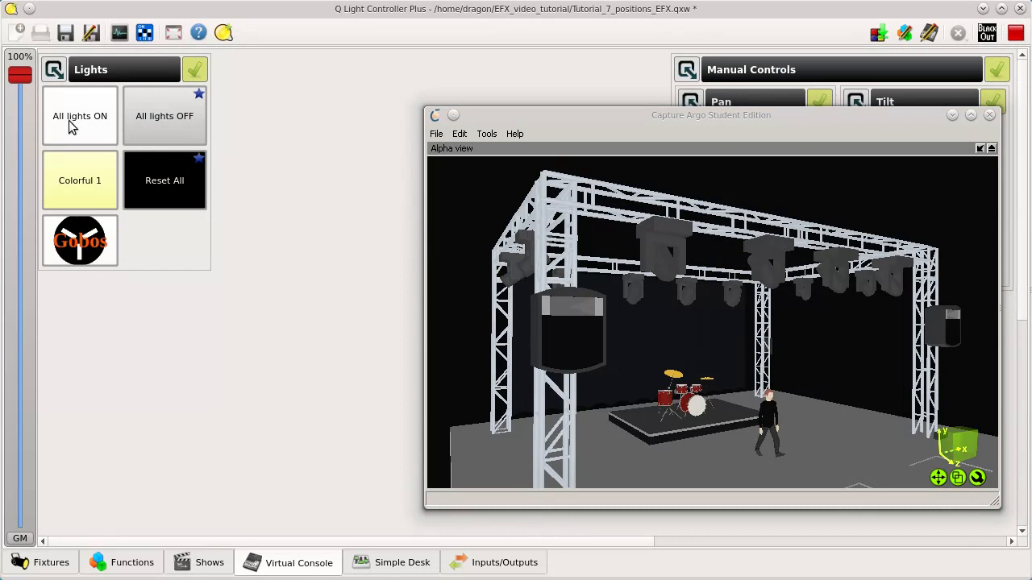
left_click(71, 127)
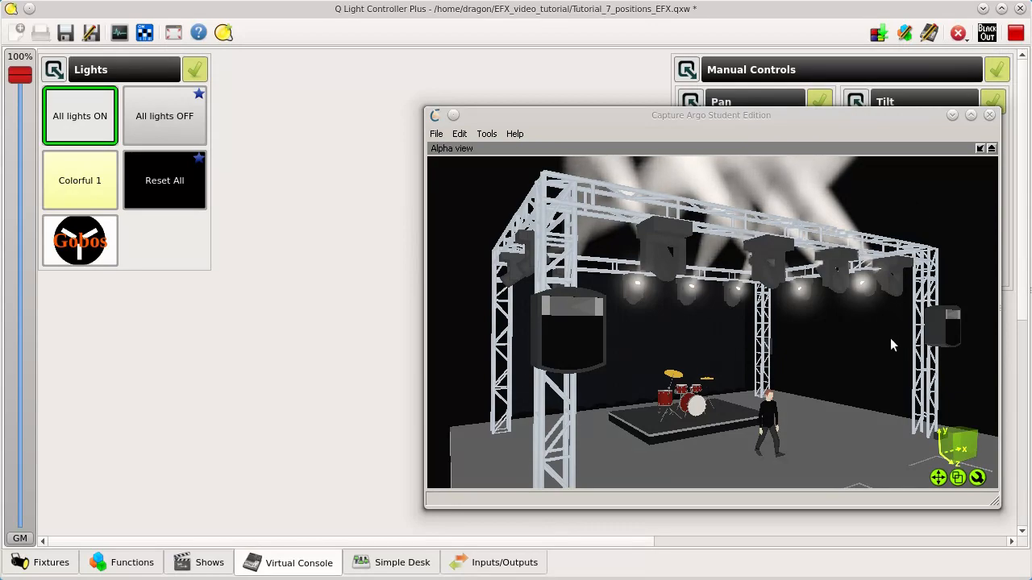
left_click_drag(937, 477, 937, 476)
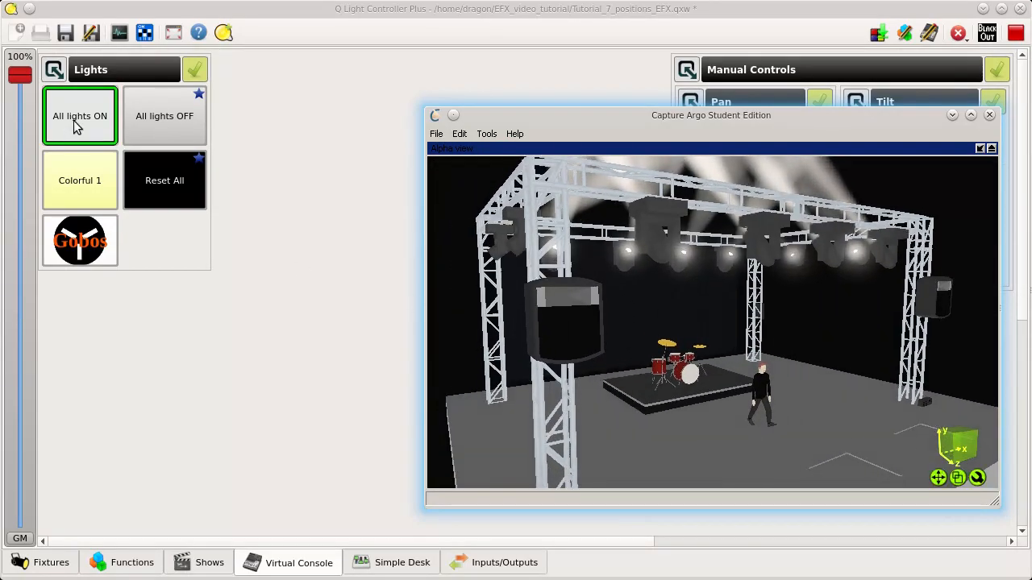
Step: Test the Colorful 1 scene by toggling it on and off, then switch off the All lights ON scene
left_click(83, 184)
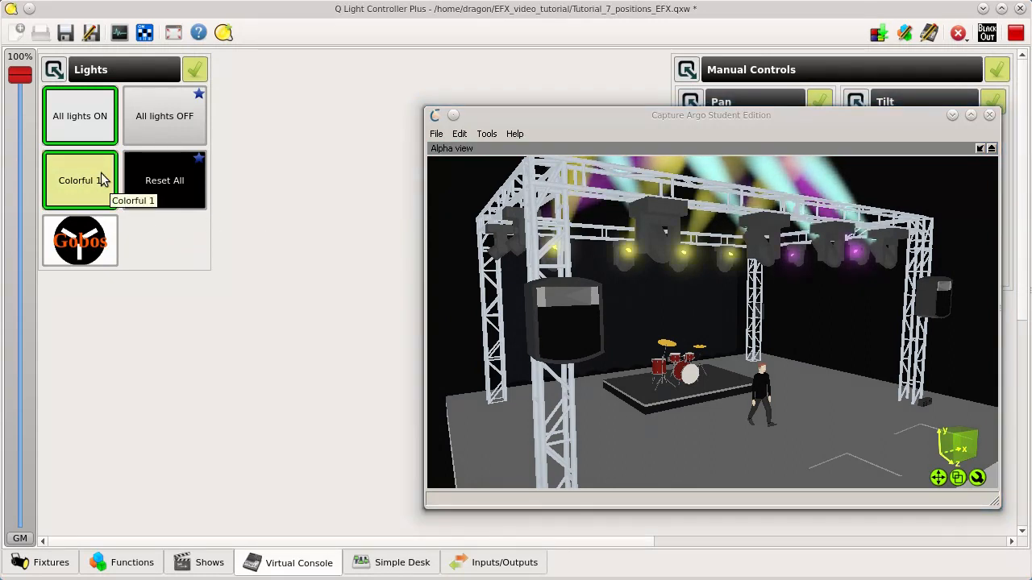
left_click(81, 171)
left_click(71, 184)
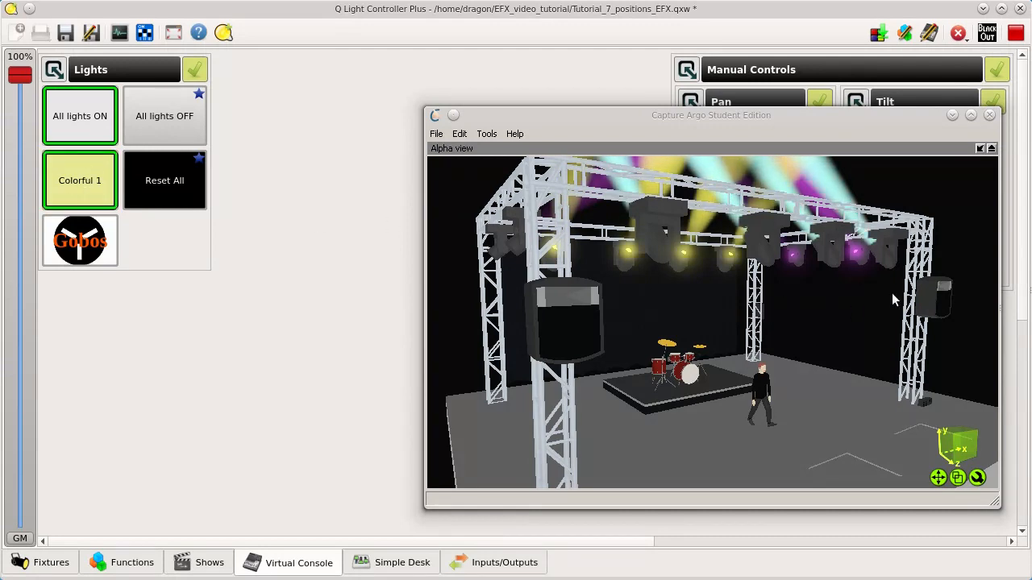
left_click(69, 179)
left_click(72, 109)
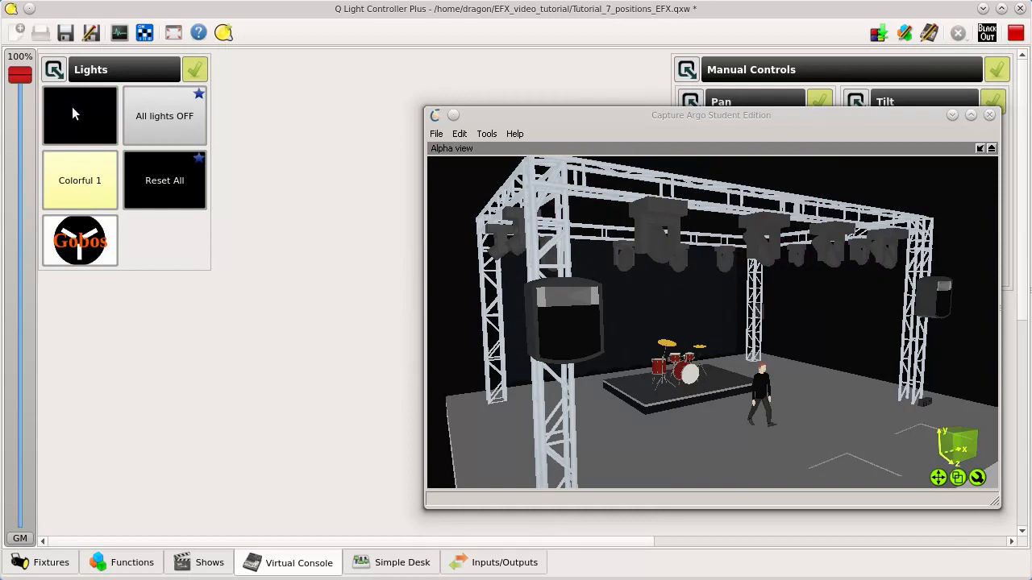
Step: Test the All lights OFF and Reset All flash buttons on the virtual console
left_click(169, 121)
left_click(169, 122)
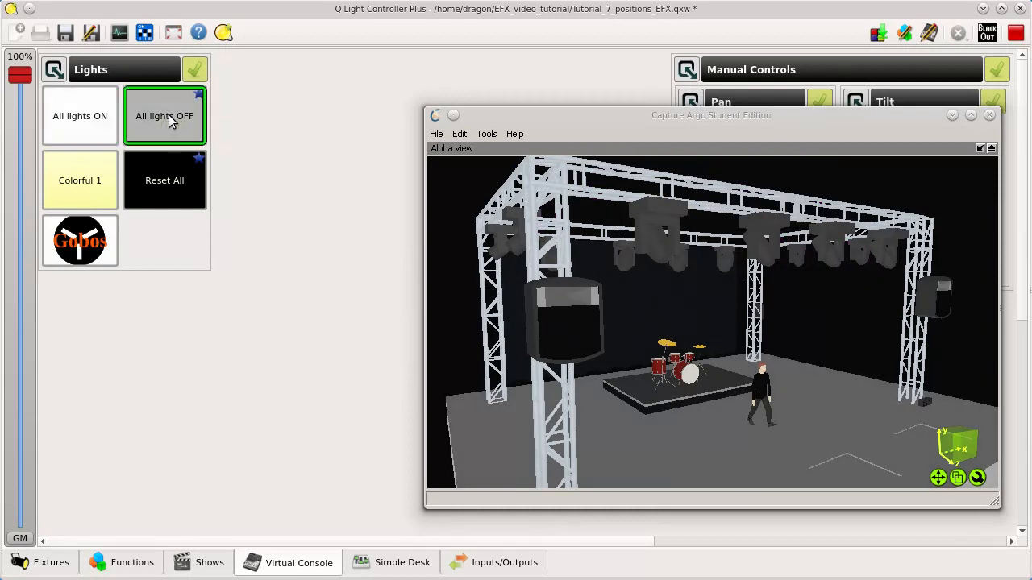
left_click(164, 180)
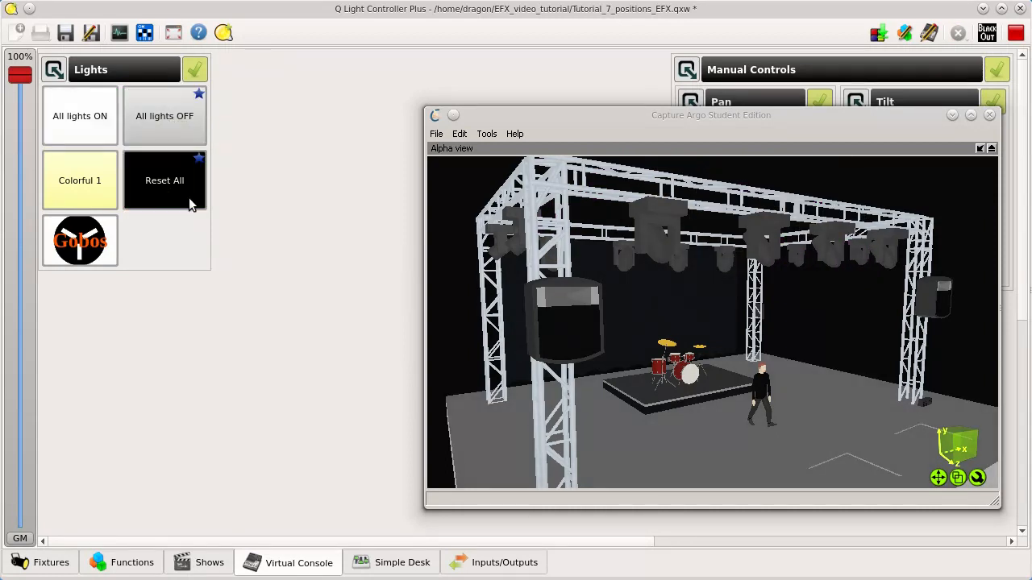
left_click(164, 116)
left_click(163, 115)
left_click(165, 112)
Step: Review the fixture addresses, the scene list and the virtual console's manual pan and tilt controls with the visualiser hidden
left_click(59, 564)
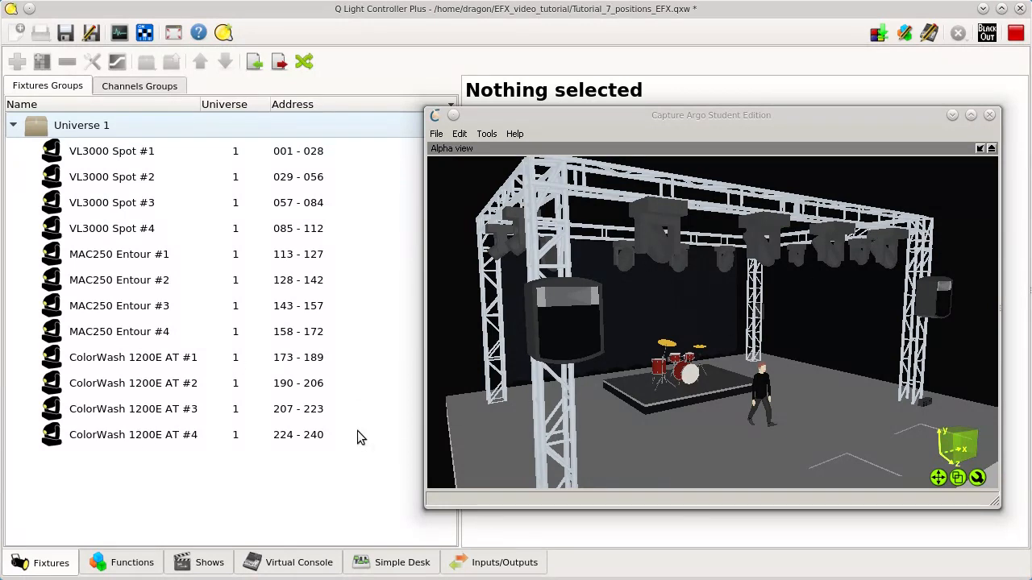
left_click(952, 115)
left_click(131, 564)
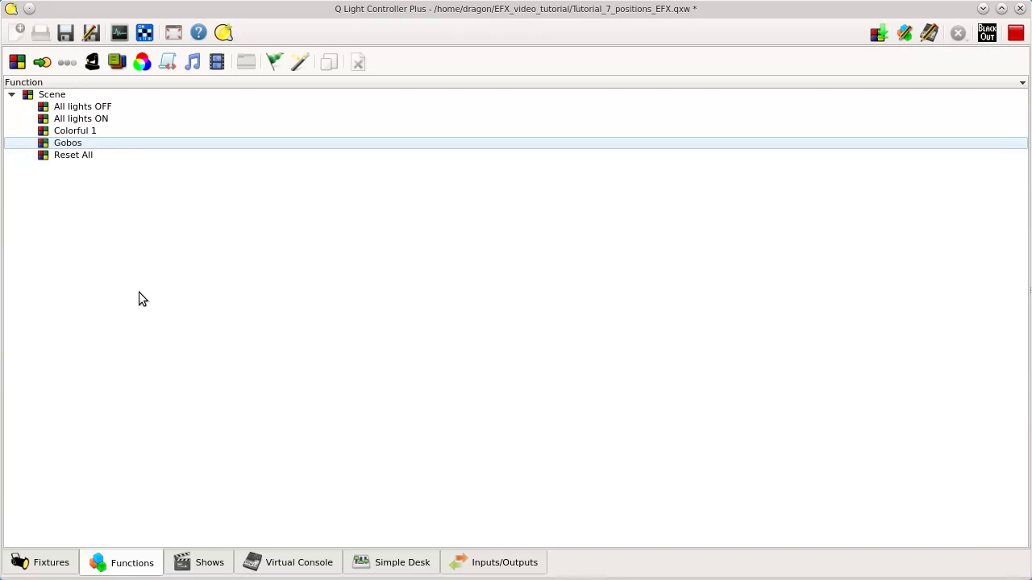
left_click(271, 562)
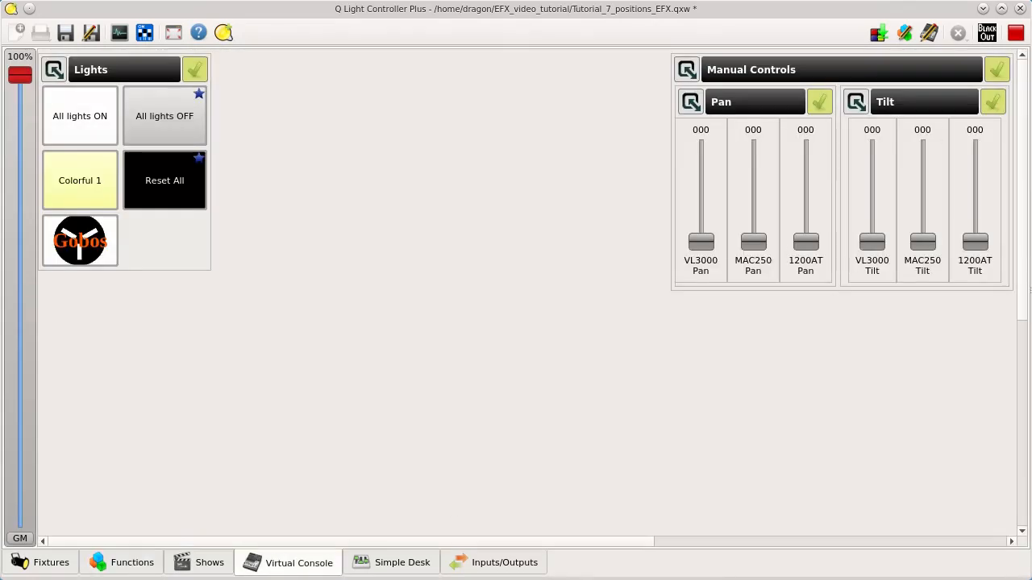
Step: Leave operate mode and create a new scene containing the four ColorWash 1200E AT fixtures
left_click(1015, 33)
left_click(120, 562)
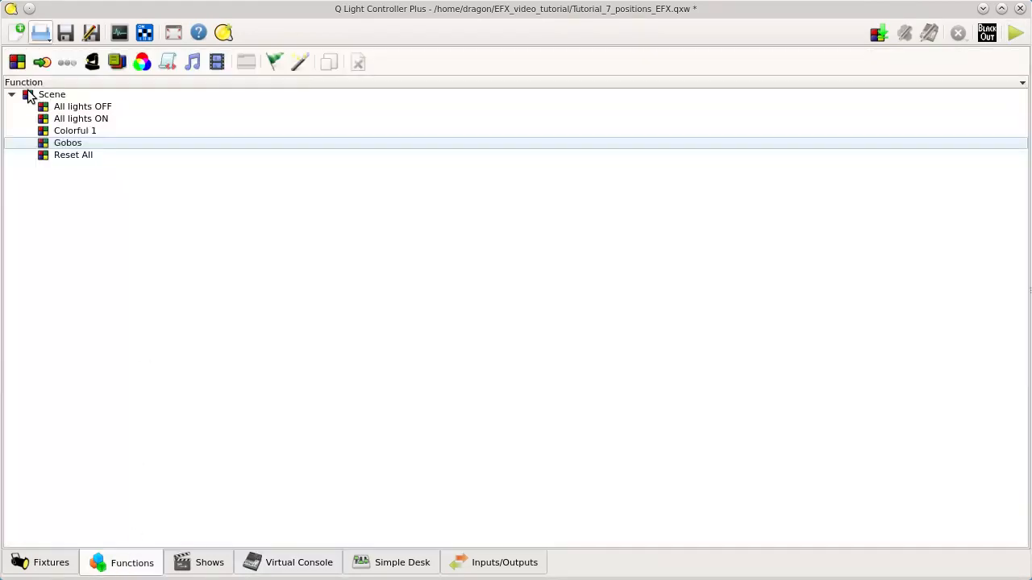
left_click(17, 62)
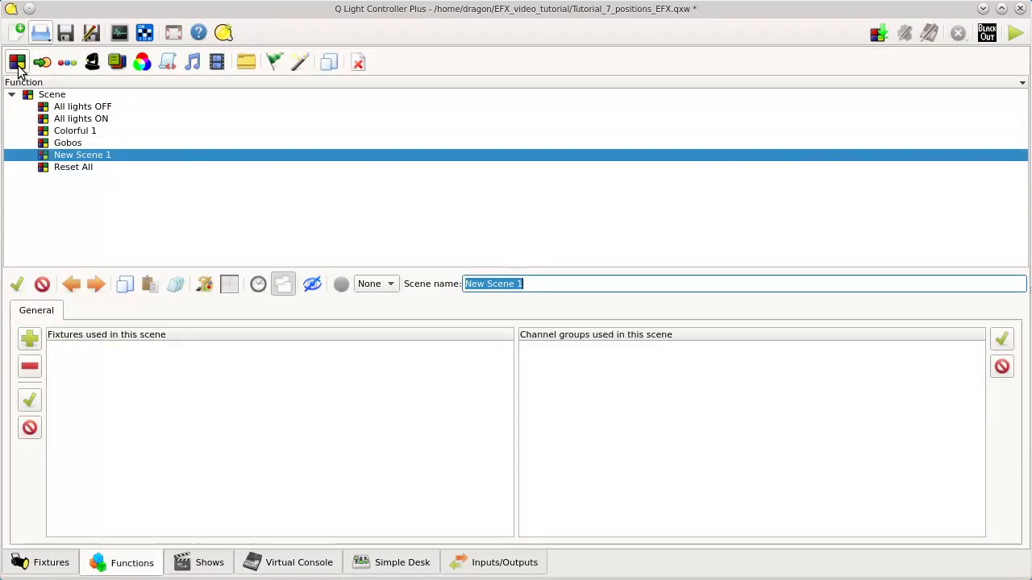
left_click(29, 339)
left_click_drag(409, 179, 414, 218)
left_click(645, 402)
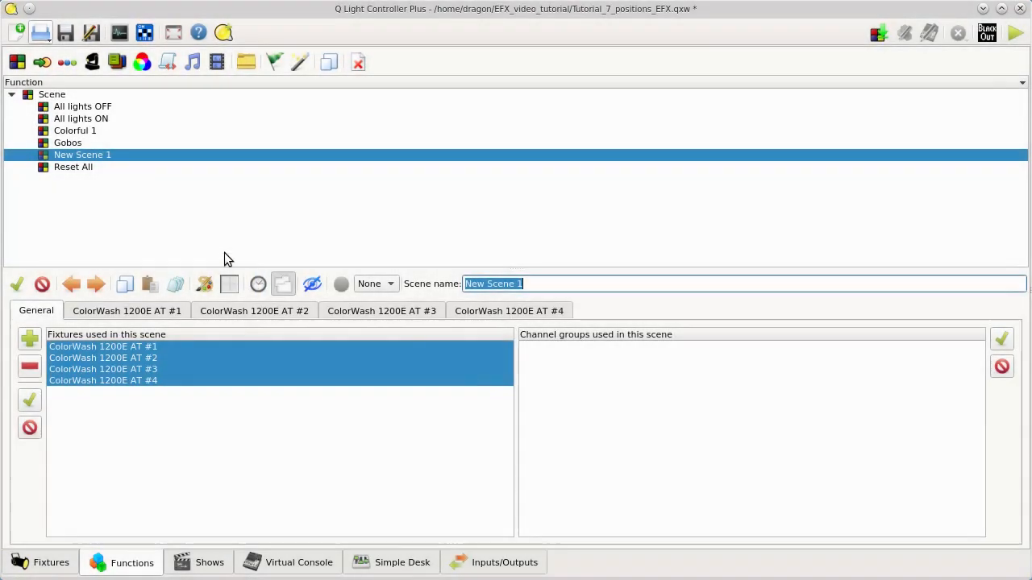
Step: Enable the Pan and Tilt channels of ColorWash 1200E AT #1 and set them to 164 and 199
left_click(133, 314)
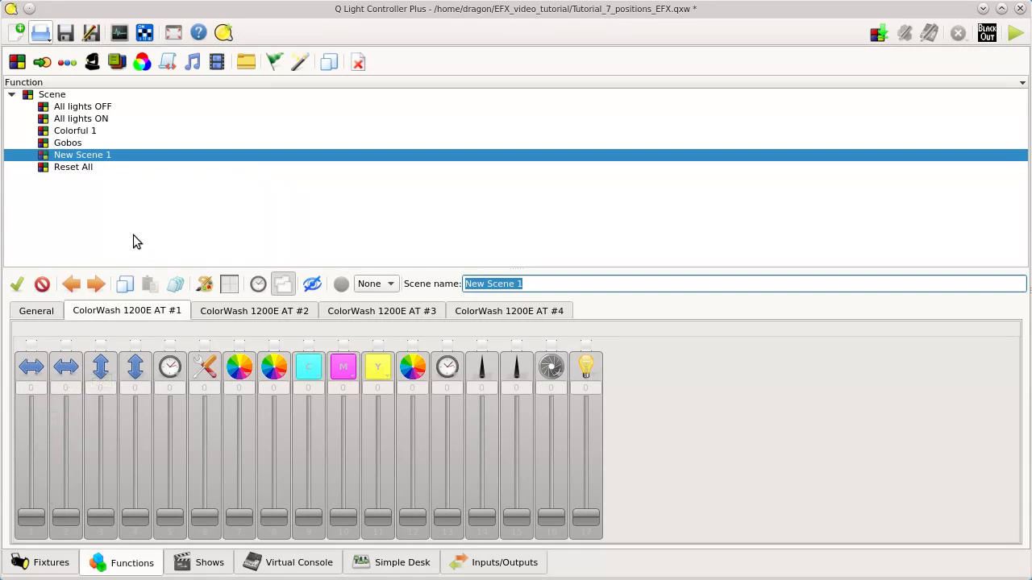
left_click(31, 346)
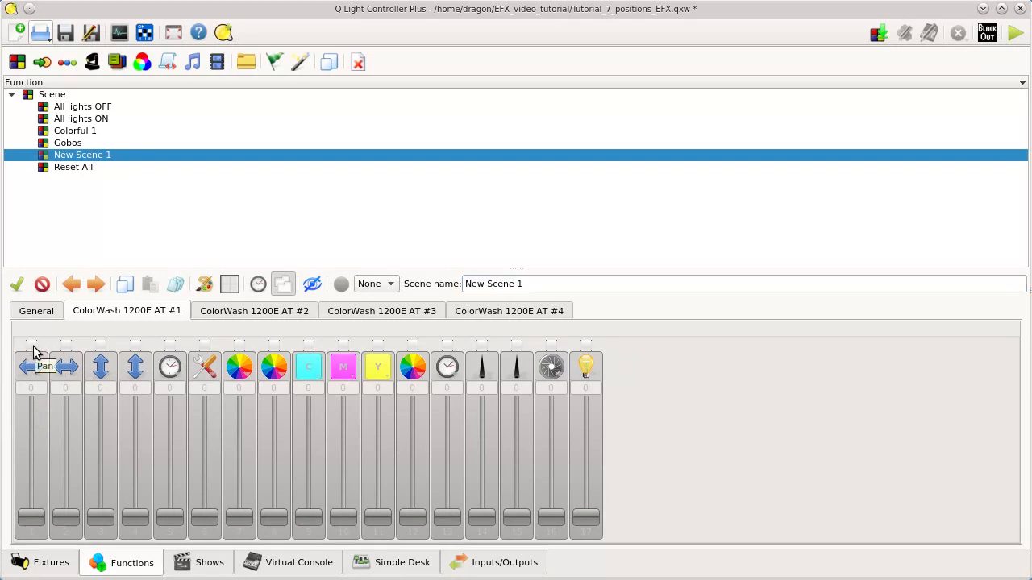
left_click(100, 346)
left_click_drag(31, 517, 31, 444)
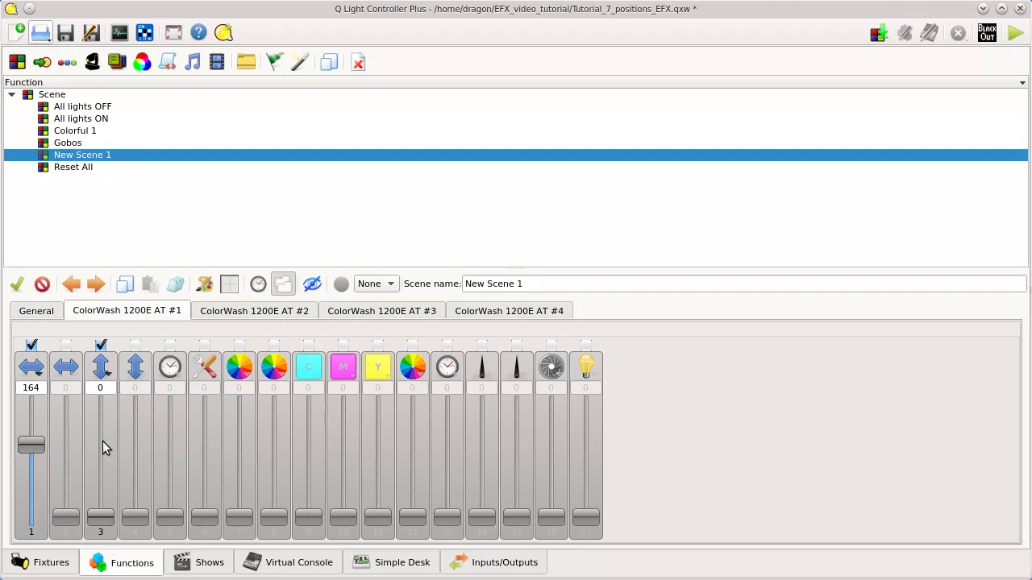
left_click_drag(100, 516, 101, 430)
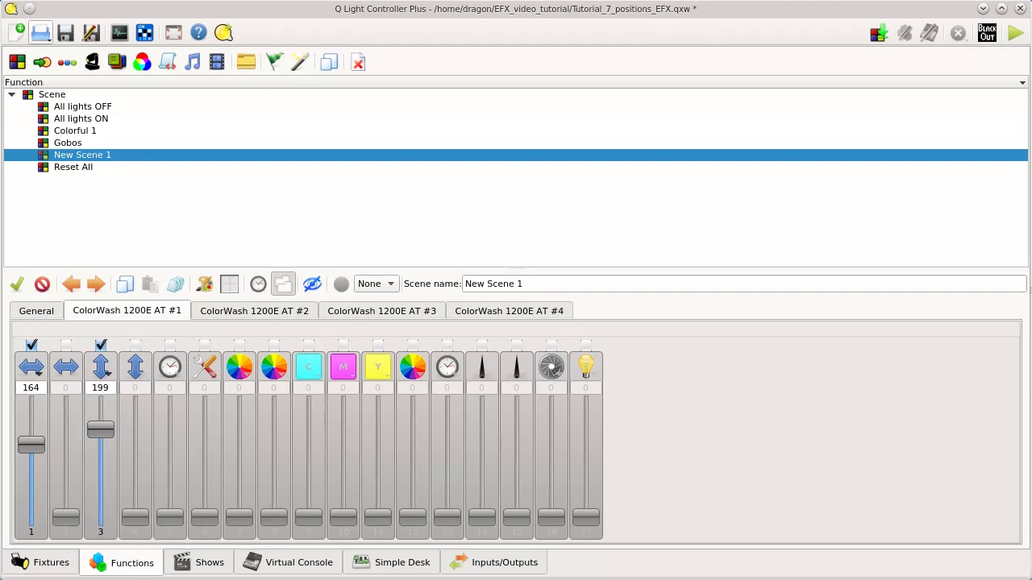
Step: Watching the fixture in the visualiser, set ColorWash 1200E AT #1's tilt to 140 and pan to 173
key("alt+Tab")
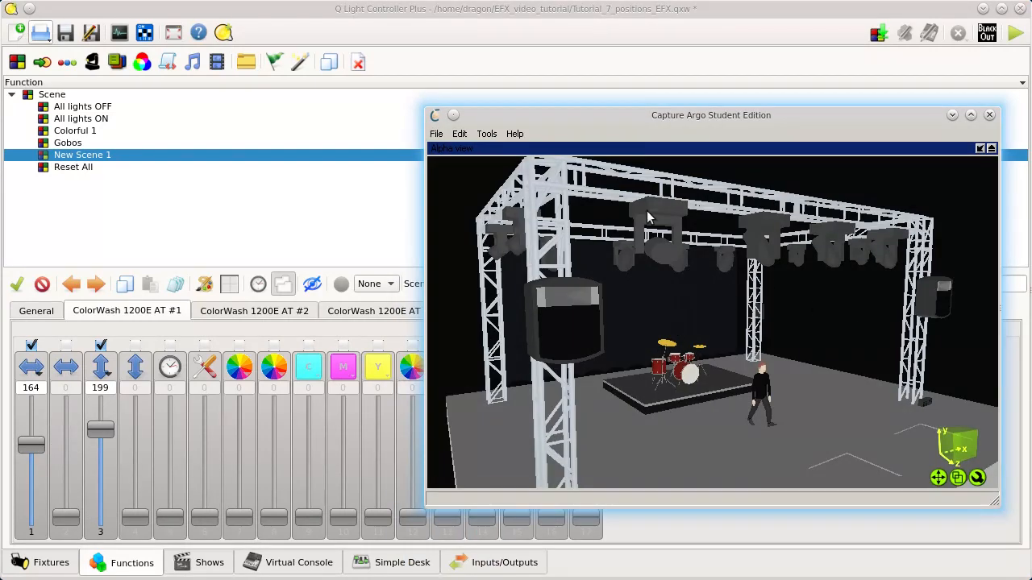
scroll(647, 210, "up", 4)
scroll(690, 224, "down", 2)
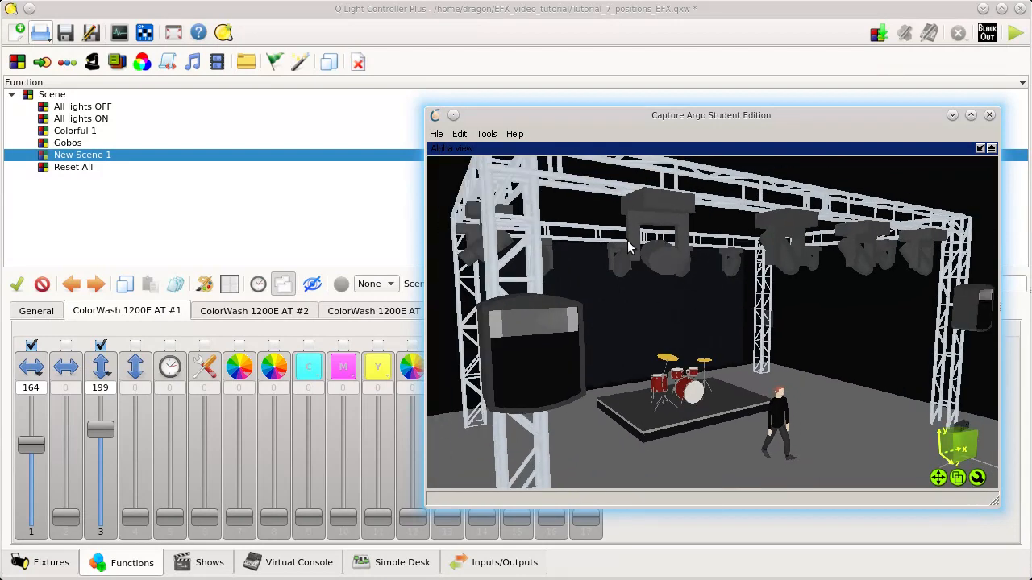
left_click_drag(100, 429, 100, 454)
mouse_move(31, 445)
left_mouse_down()
mouse_move(30, 426)
mouse_move(32, 479)
mouse_move(32, 440)
left_mouse_up()
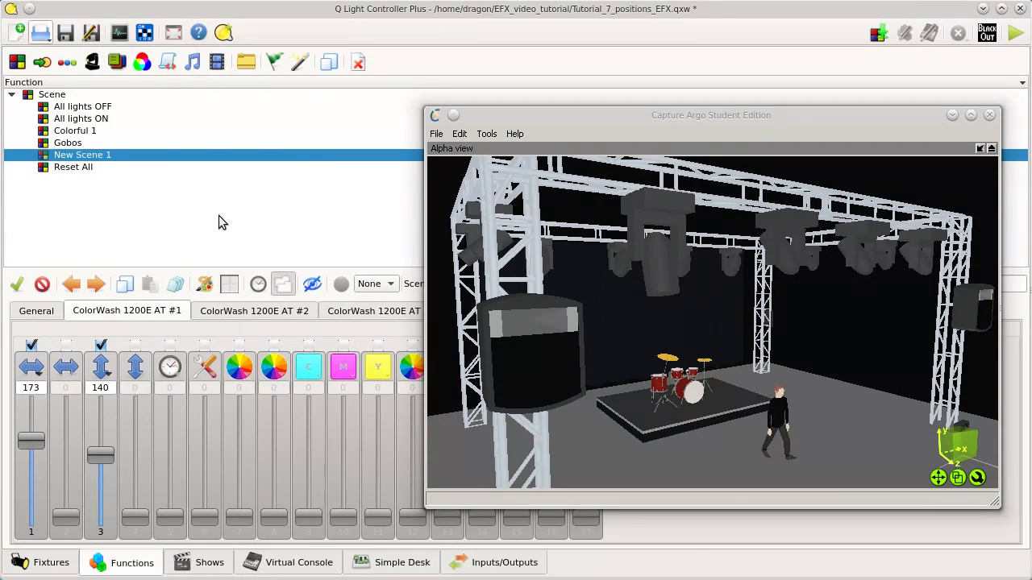
left_click(953, 115)
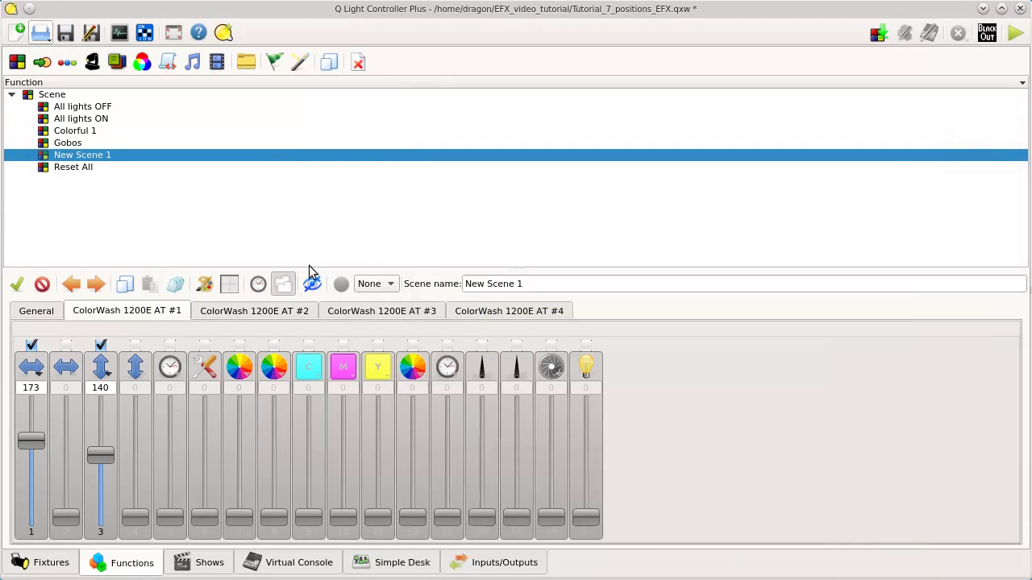
Step: Use the position tool with the visualiser in view to set ColorWash 1200E AT #1 to 104.250 pan and 84.242 tilt
left_click(230, 285)
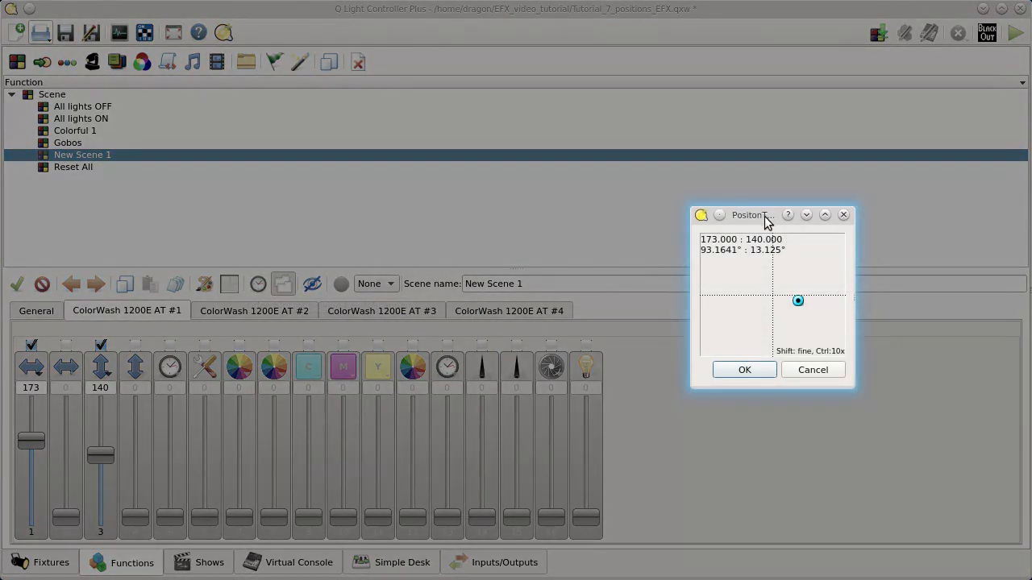
left_click_drag(763, 216, 133, 200)
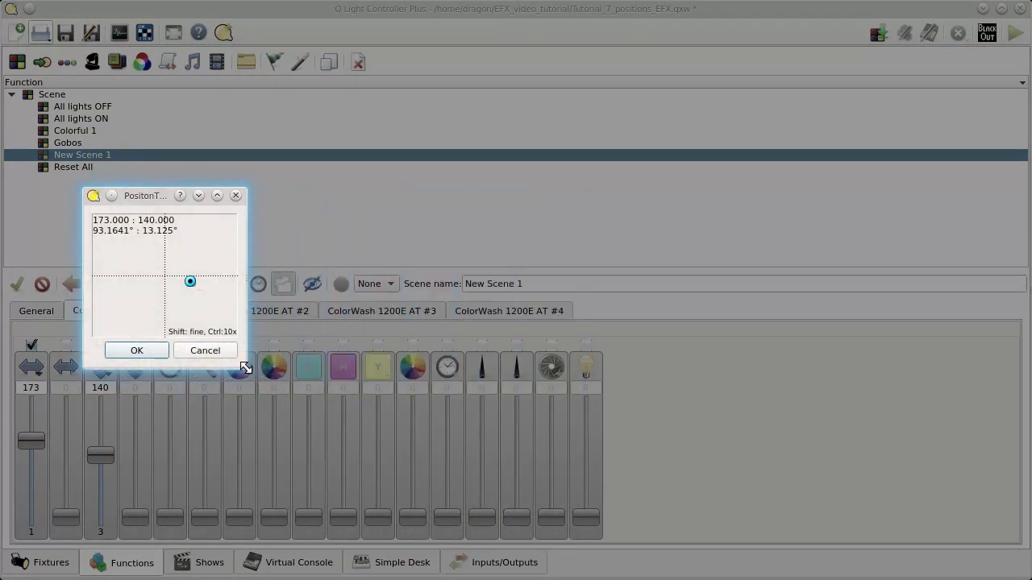
left_click_drag(240, 368, 324, 423)
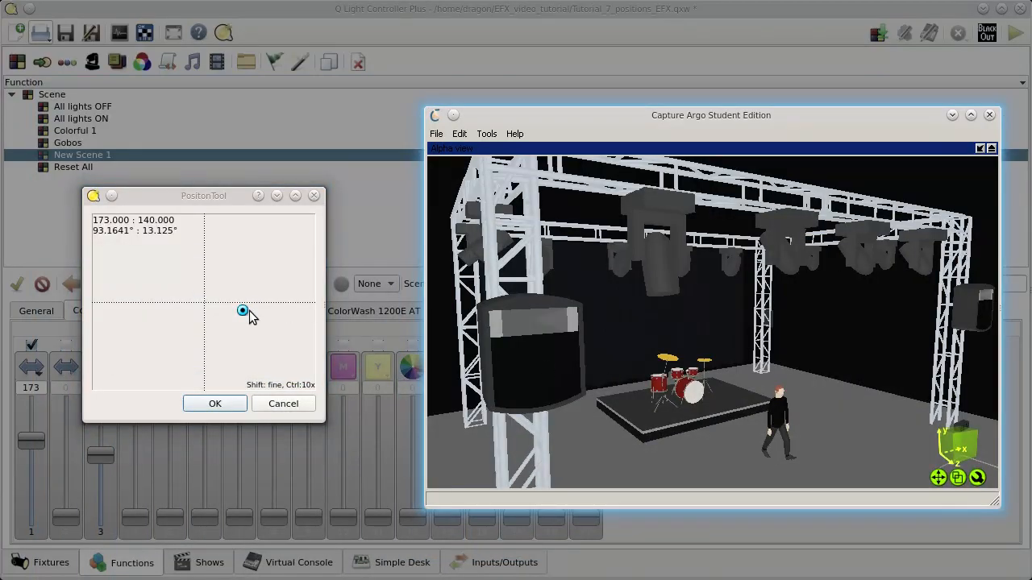
mouse_move(246, 310)
left_mouse_down()
mouse_move(212, 306)
mouse_move(152, 274)
mouse_move(137, 341)
mouse_move(206, 340)
mouse_move(159, 338)
mouse_move(156, 283)
mouse_move(182, 292)
mouse_move(163, 334)
mouse_move(143, 341)
mouse_move(181, 337)
mouse_move(163, 339)
left_mouse_up()
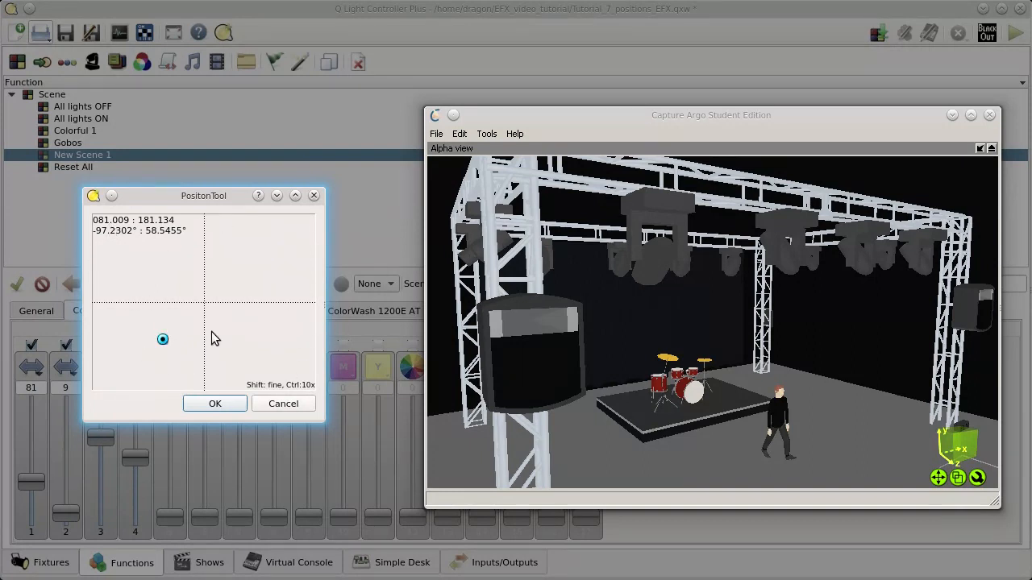
mouse_move(162, 338)
left_mouse_down()
mouse_move(159, 283)
mouse_move(212, 279)
mouse_move(206, 261)
mouse_move(202, 341)
mouse_move(204, 231)
mouse_move(204, 338)
mouse_move(166, 330)
mouse_move(165, 268)
mouse_move(147, 269)
mouse_move(184, 272)
left_mouse_up()
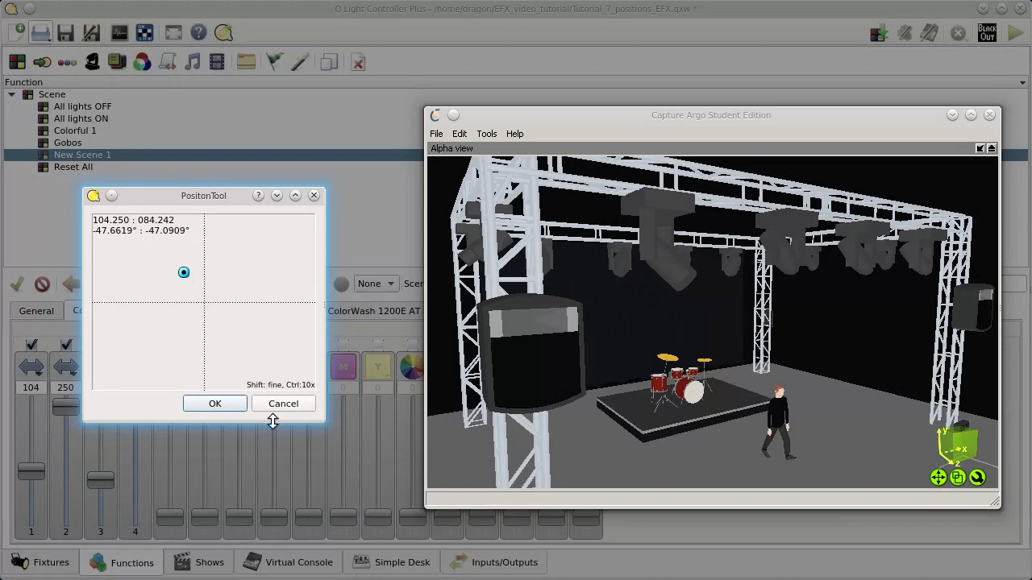
left_click(213, 404)
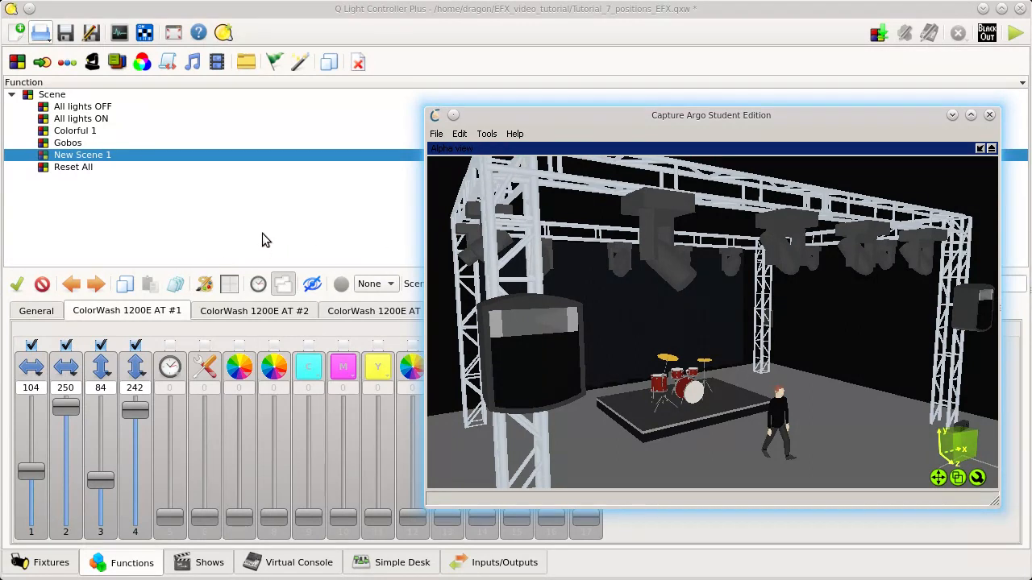
Step: Hide the visualiser and delete the scene New Scene 1
left_click(952, 116)
left_click(959, 127)
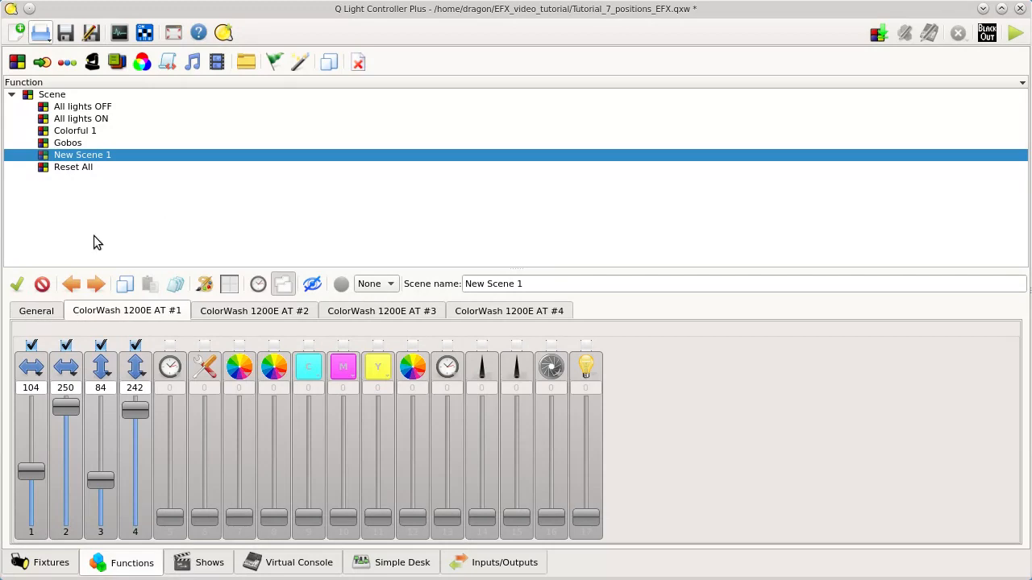
left_click(96, 214)
left_click(94, 156)
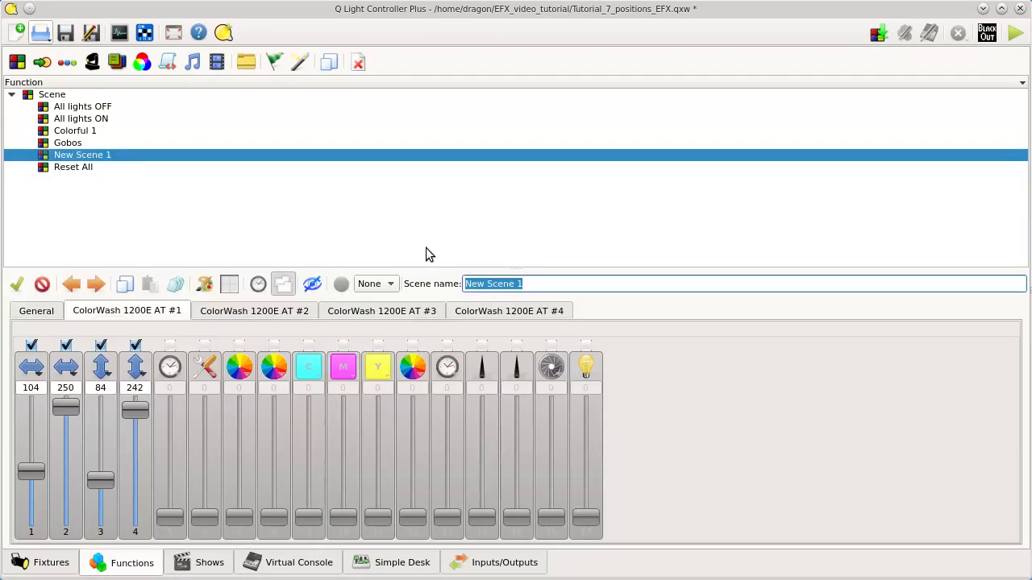
left_click(360, 64)
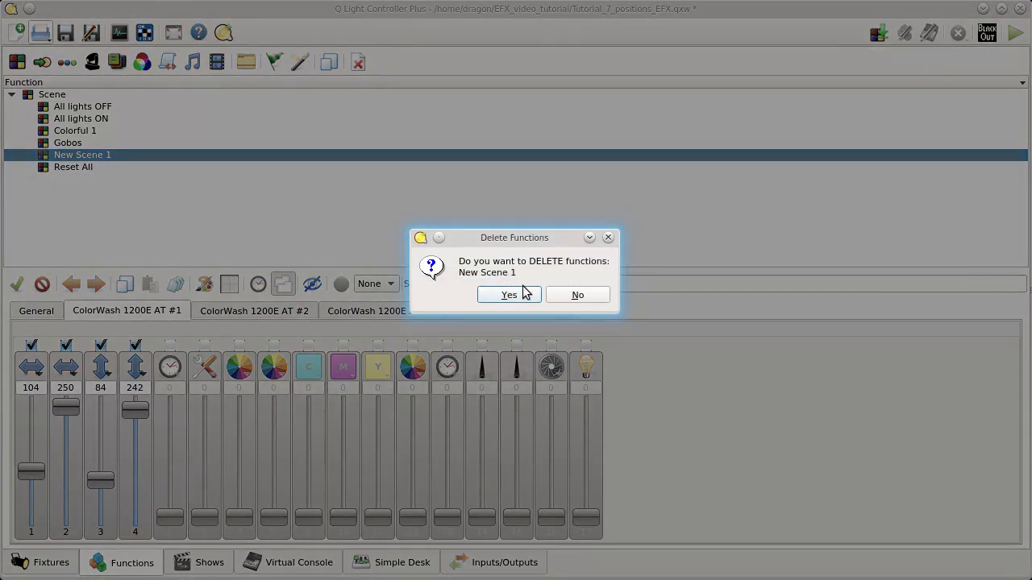
left_click(508, 295)
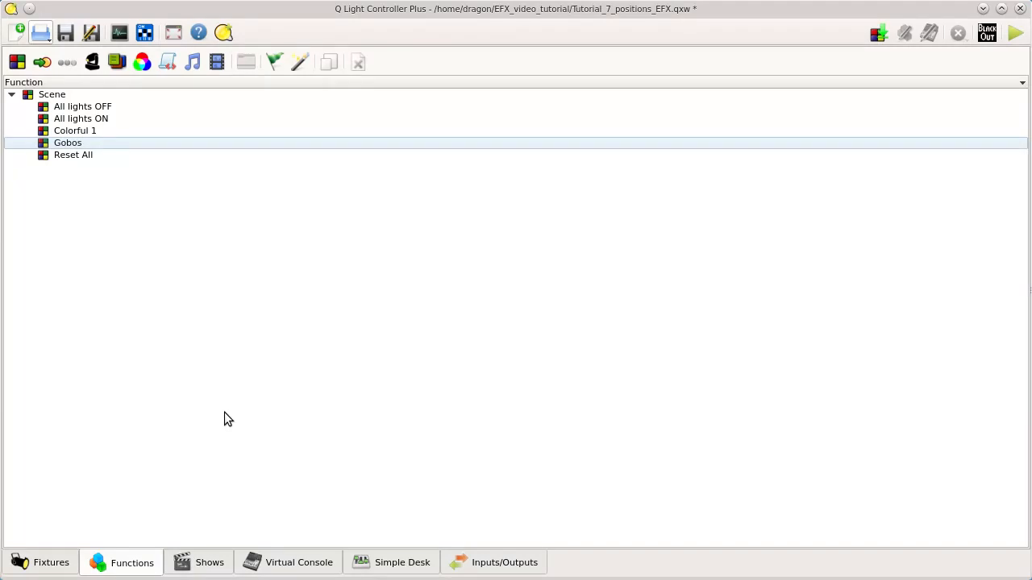
Step: Set the 1200AT manual controls to pan 132 and tilt 62 in operate mode while watching the visualiser, and return to design mode
left_click(307, 565)
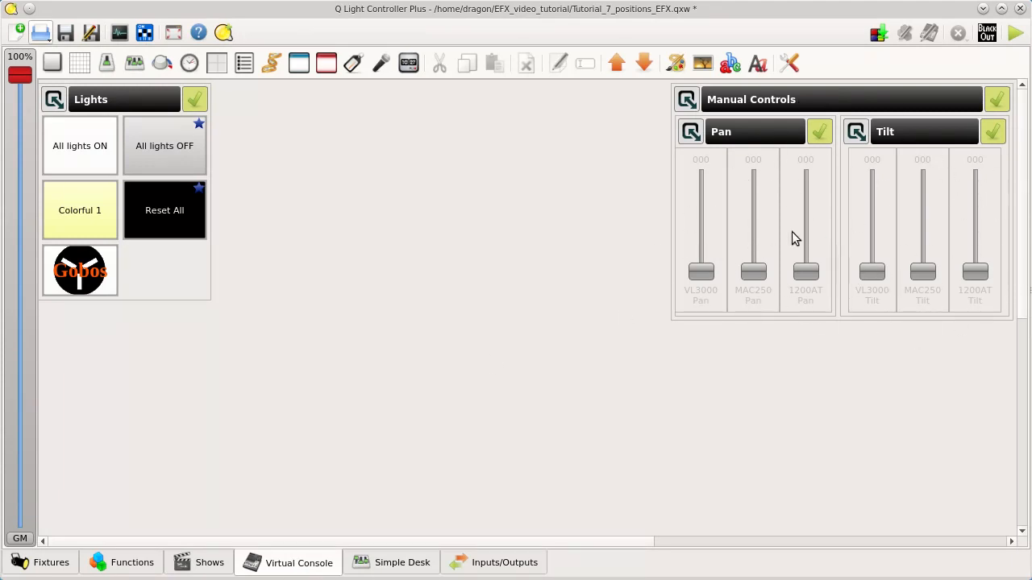
left_click(1015, 34)
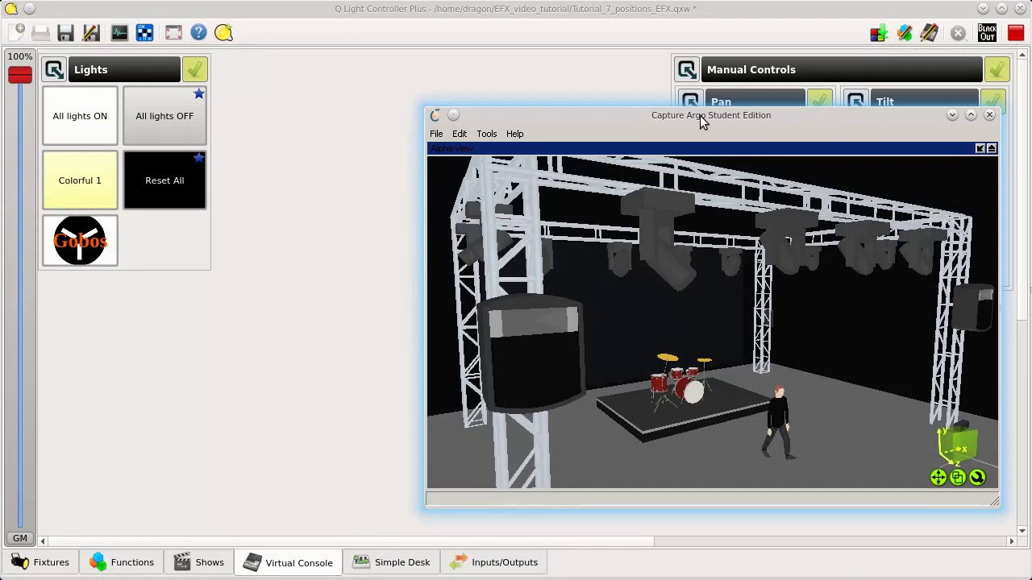
left_click_drag(702, 122, 336, 98)
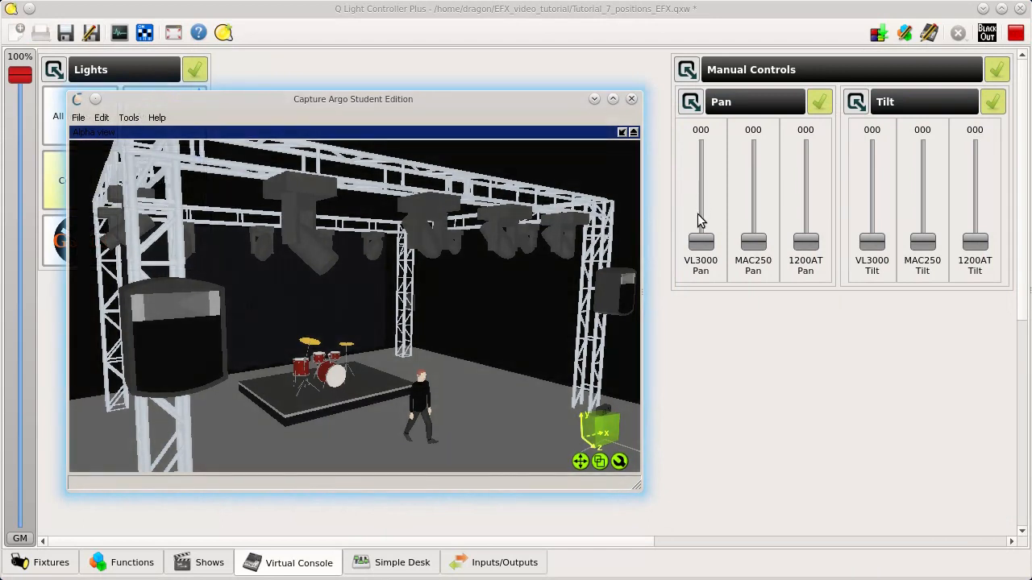
left_click_drag(807, 249, 796, 218)
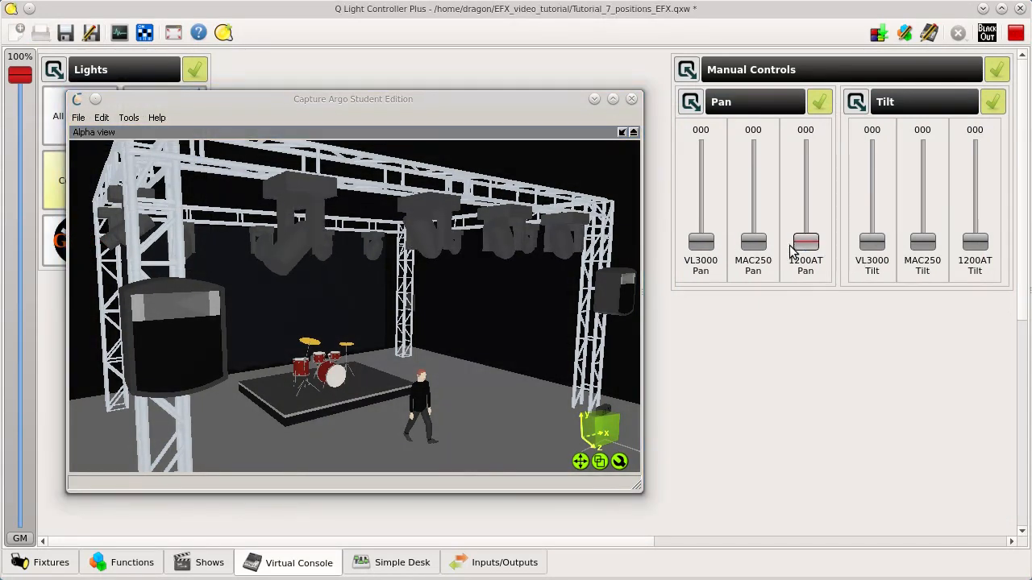
left_click_drag(797, 221, 811, 172)
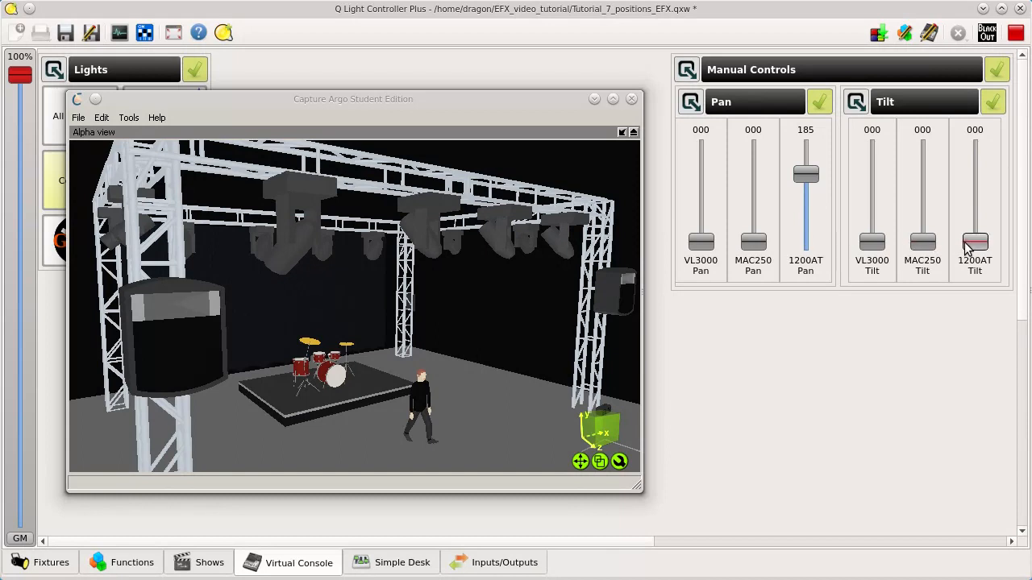
left_click_drag(975, 240, 974, 218)
left_click_drag(814, 173, 806, 193)
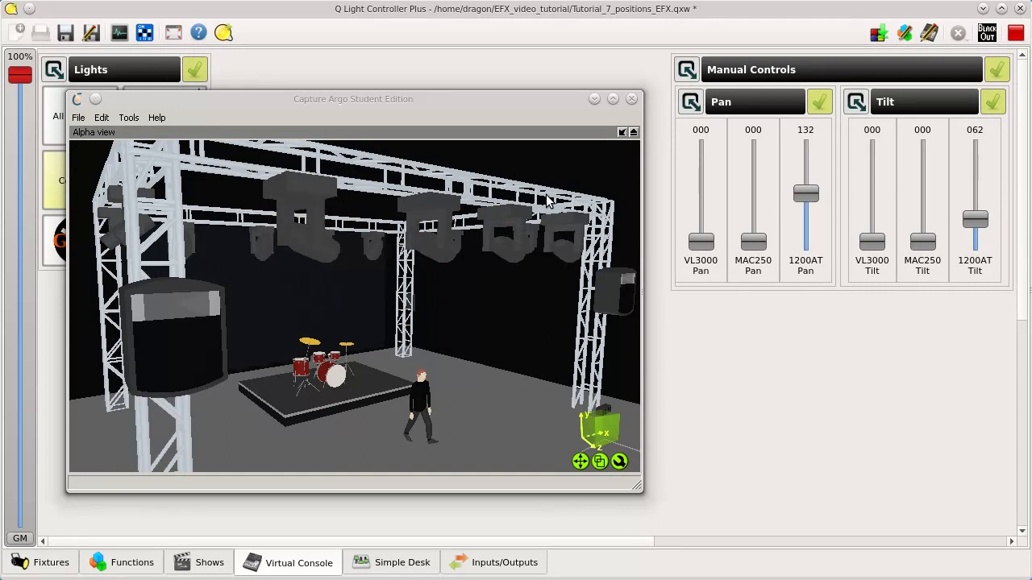
left_click(594, 100)
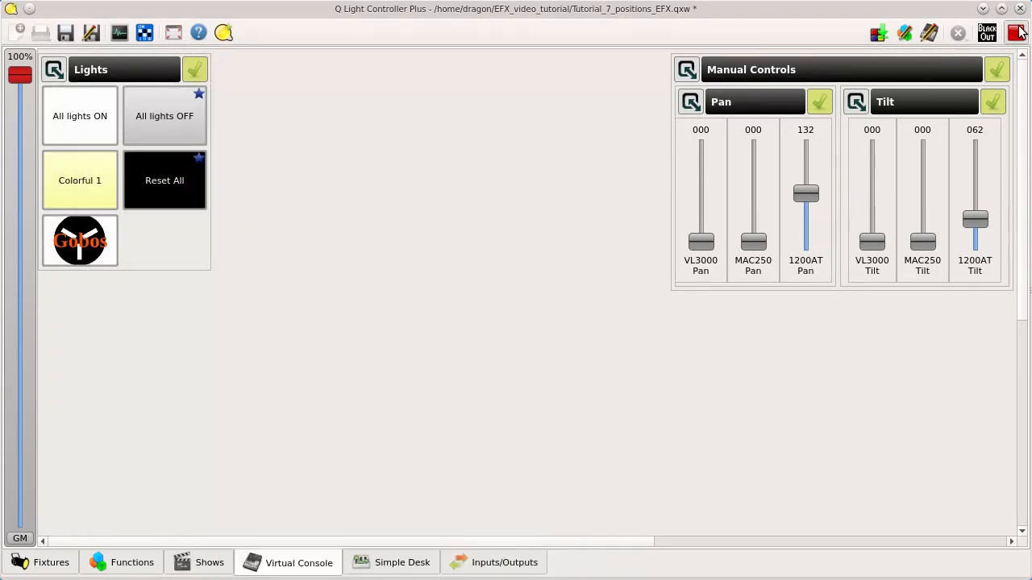
left_click(1014, 32)
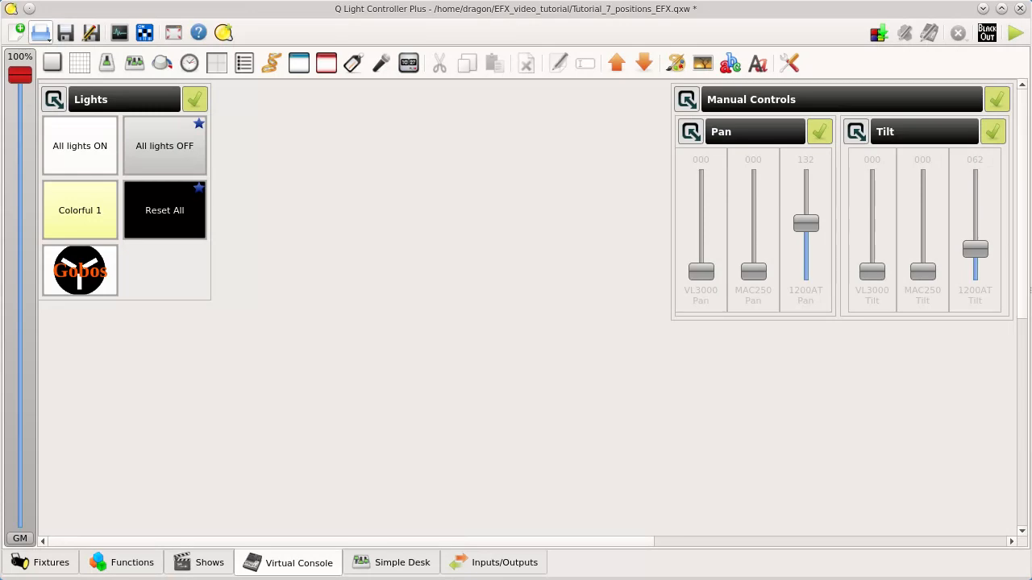
Step: Run the Reset All scene in operate mode with the visualiser in view, and return to design mode with it hidden
key("alt+Tab")
left_click_drag(388, 96, 665, 108)
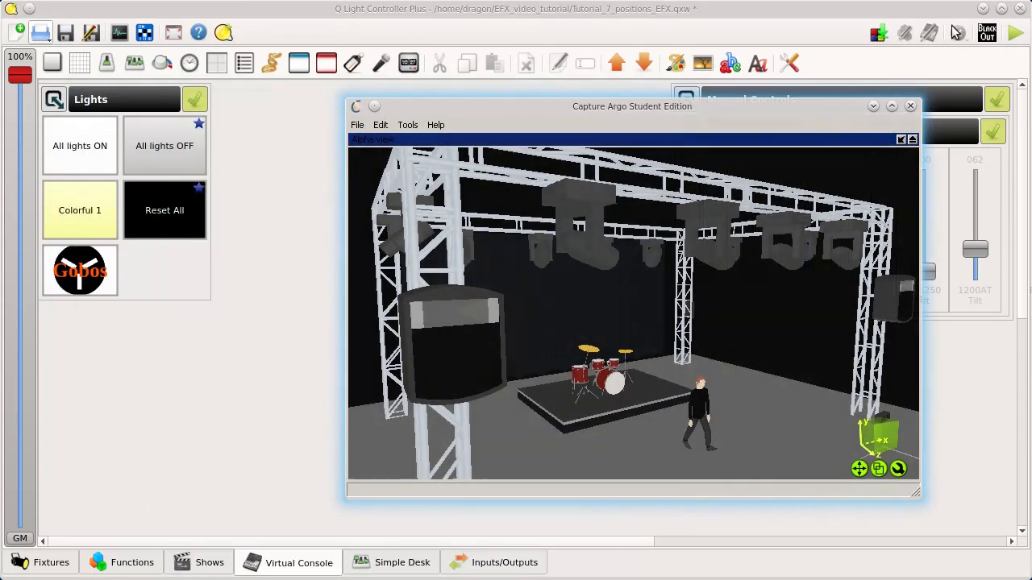
left_click(1015, 32)
left_click(166, 182)
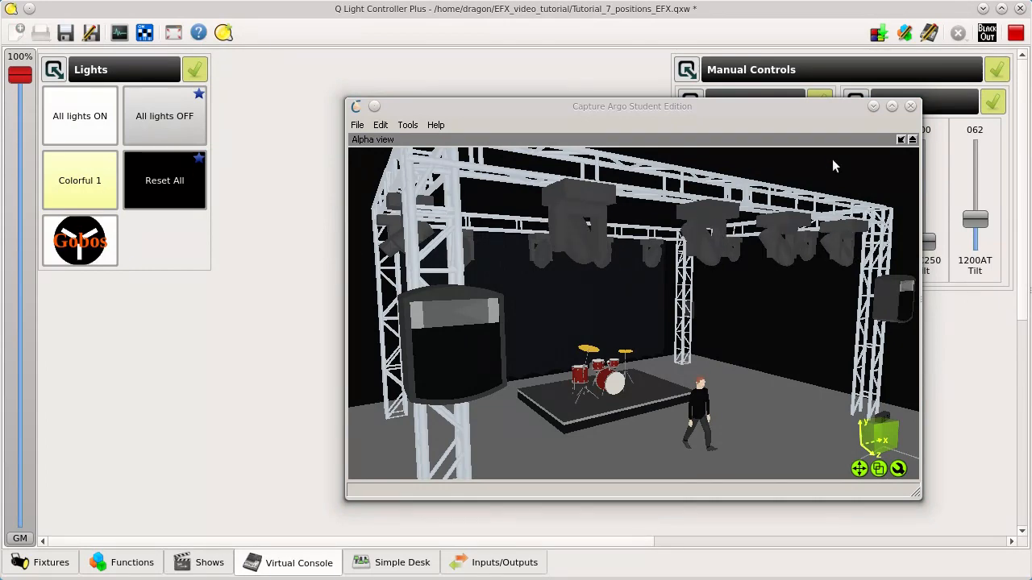
left_click(871, 107)
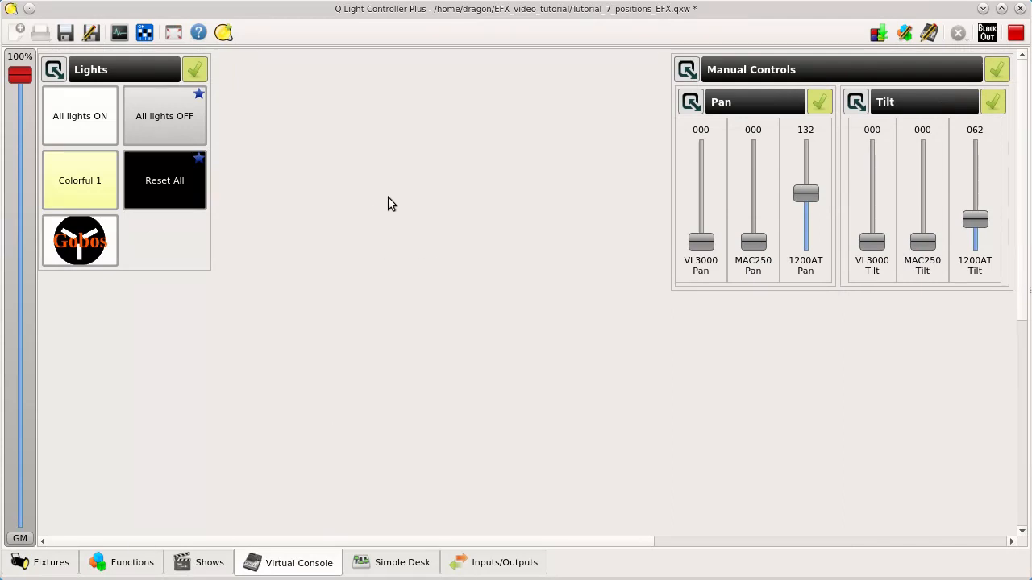
left_click(1015, 32)
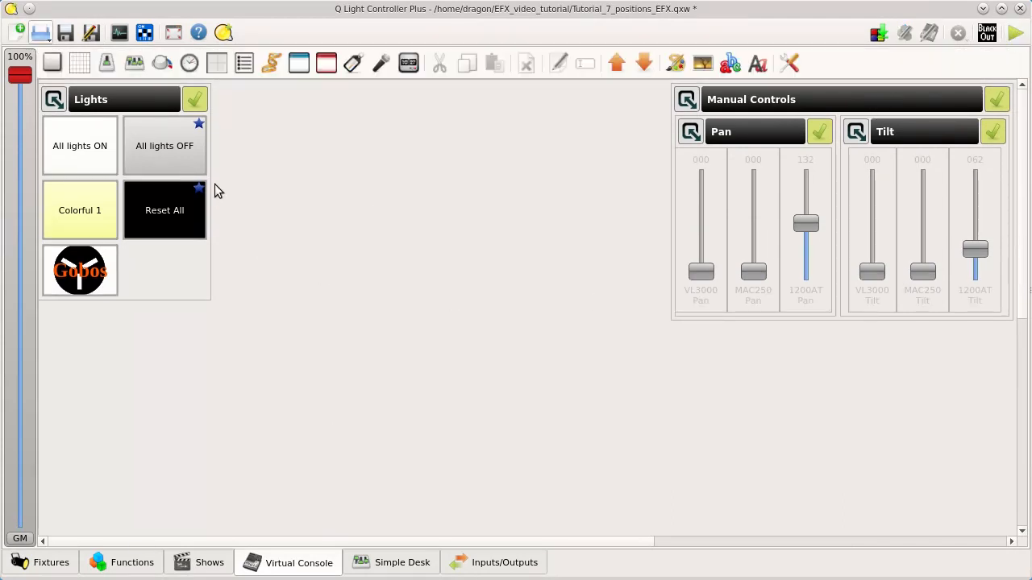
Step: Add an XY Pad beside the Lights frame in the virtual console and open its properties
left_click(216, 63)
left_click_drag(322, 181, 301, 166)
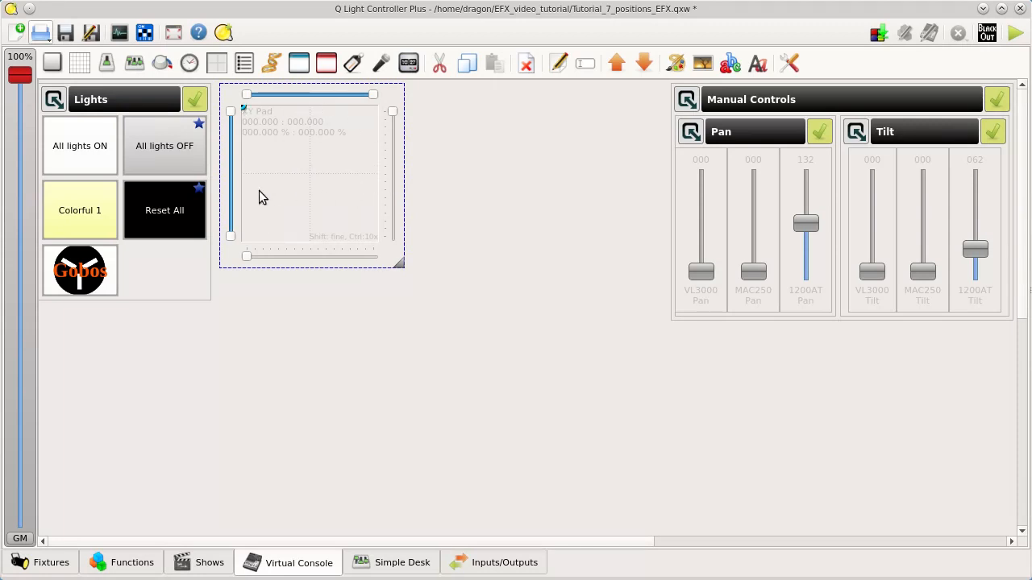
double_click(295, 165)
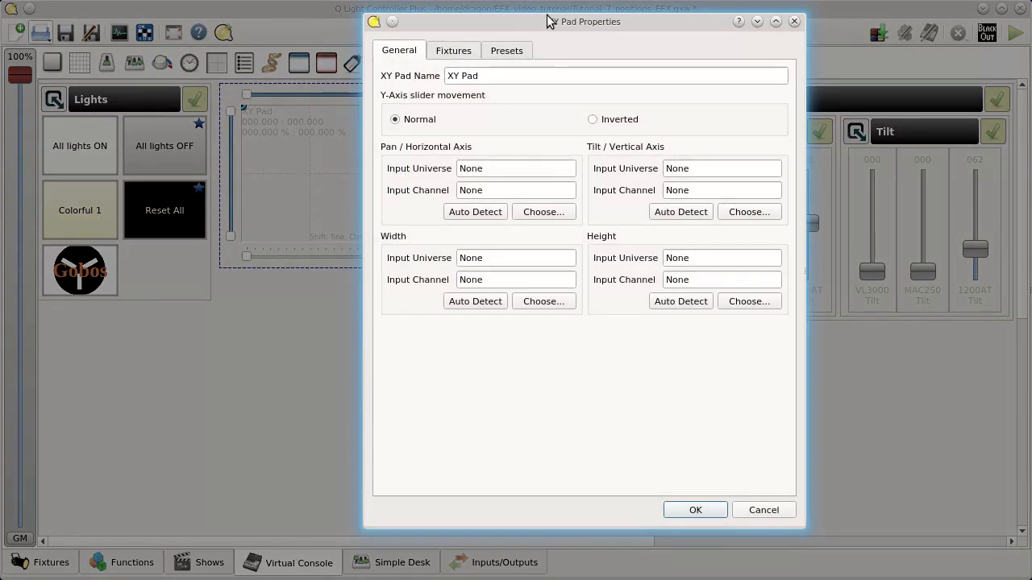
left_click_drag(546, 20, 541, 23)
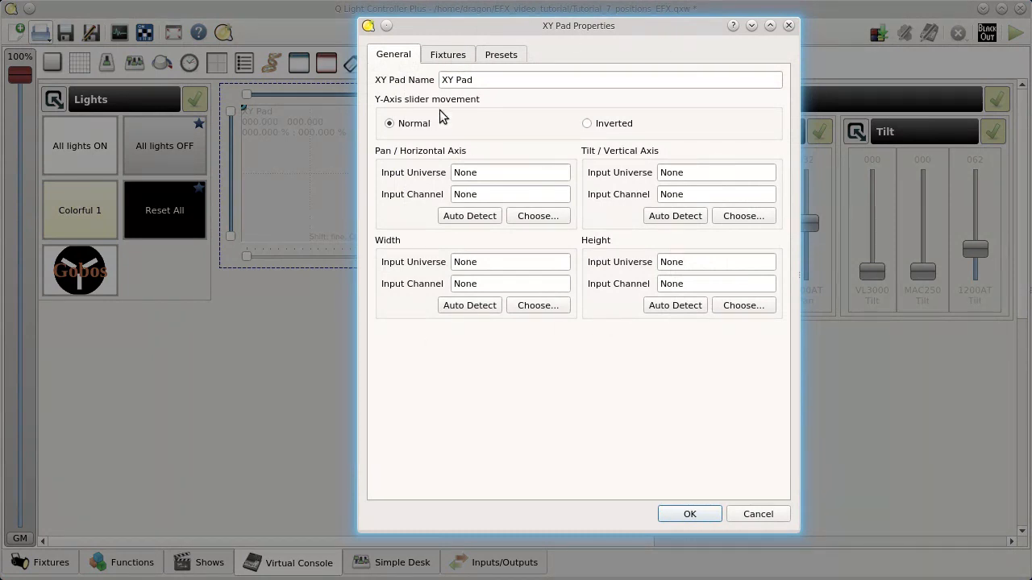
Step: Assign all twelve ColorWash 1200E AT, MAC250 Entour and VL3000 Spot fixtures to the XY Pad
left_click(447, 56)
left_click(504, 56)
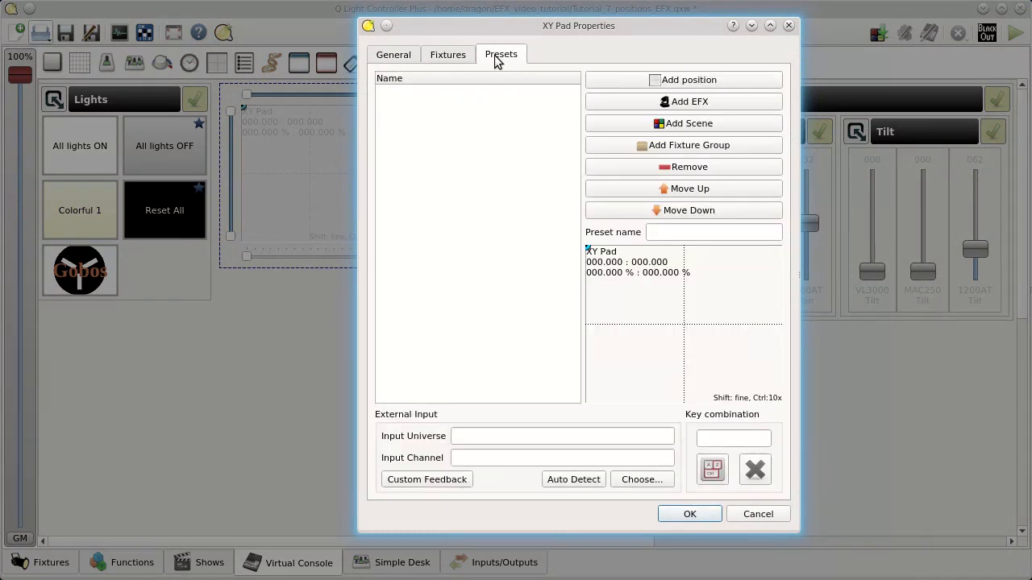
left_click(448, 55)
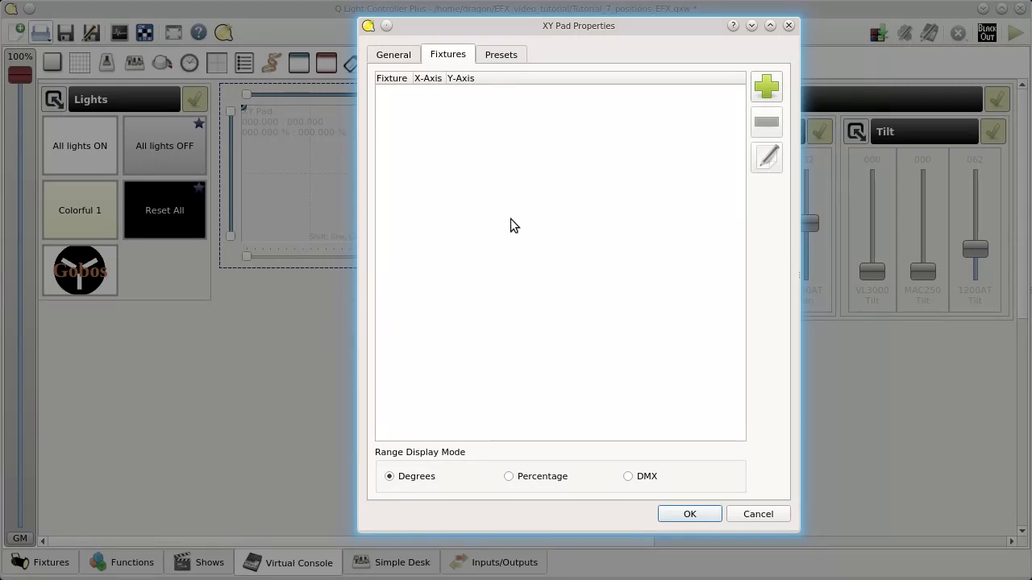
left_click(765, 86)
left_click_drag(425, 167, 434, 322)
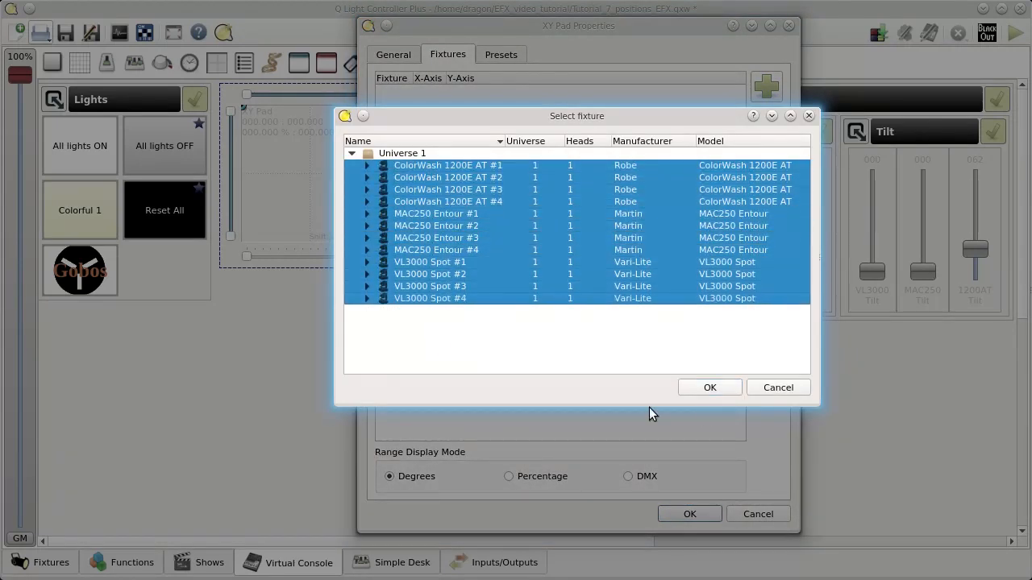
left_click(709, 388)
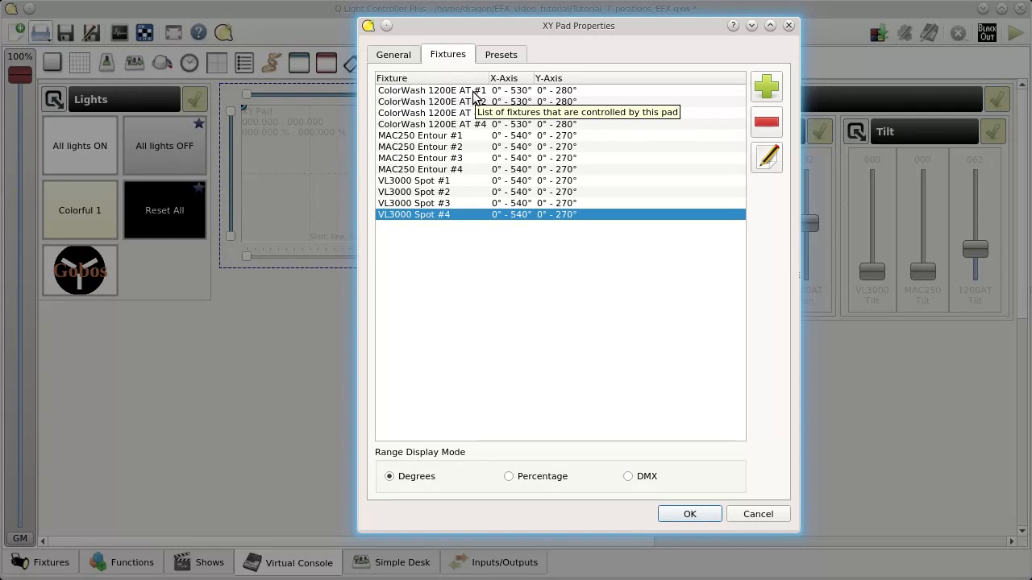
Step: Limit the horizontal X-axis range of the four ColorWash 1200E AT fixtures to 290°–470° in the XY Pad
left_click_drag(473, 96, 477, 128)
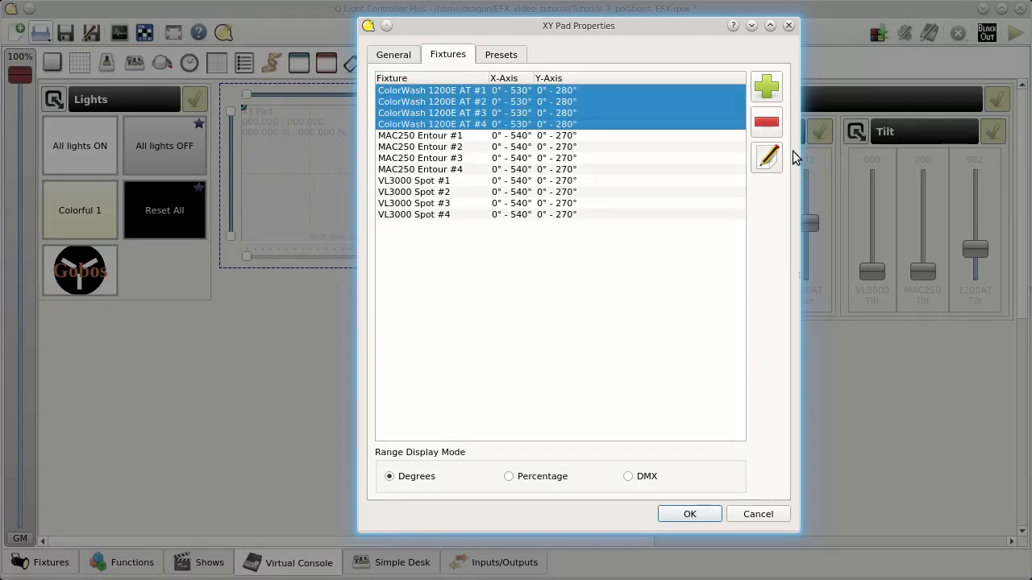
left_click(767, 157)
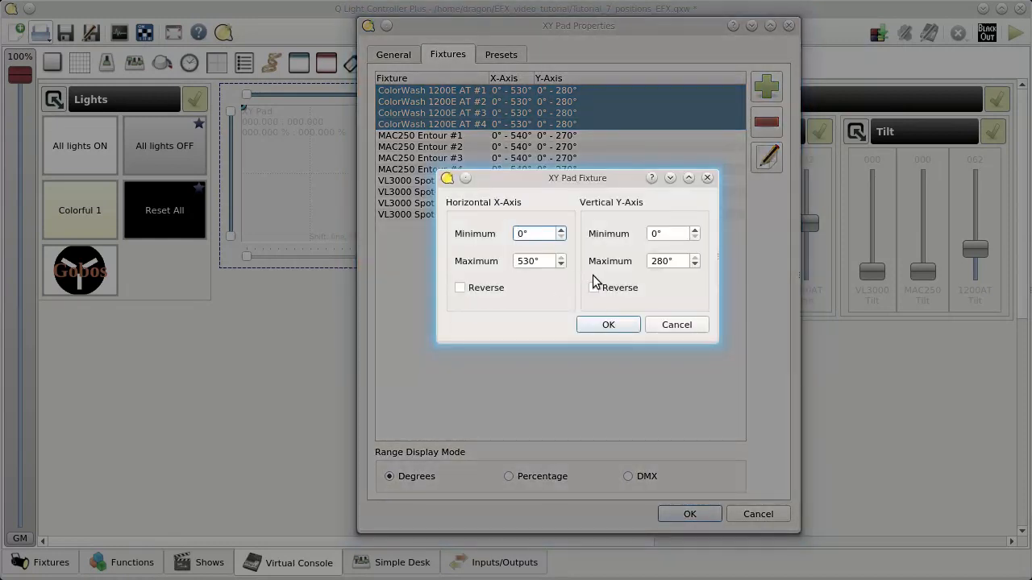
key("Tab")
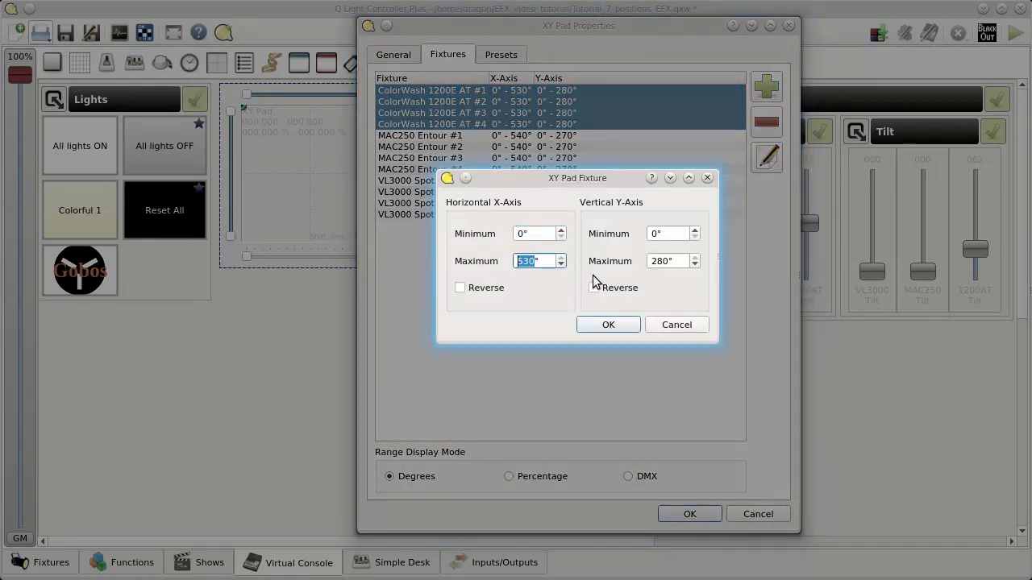
type("470")
key("shift+Tab")
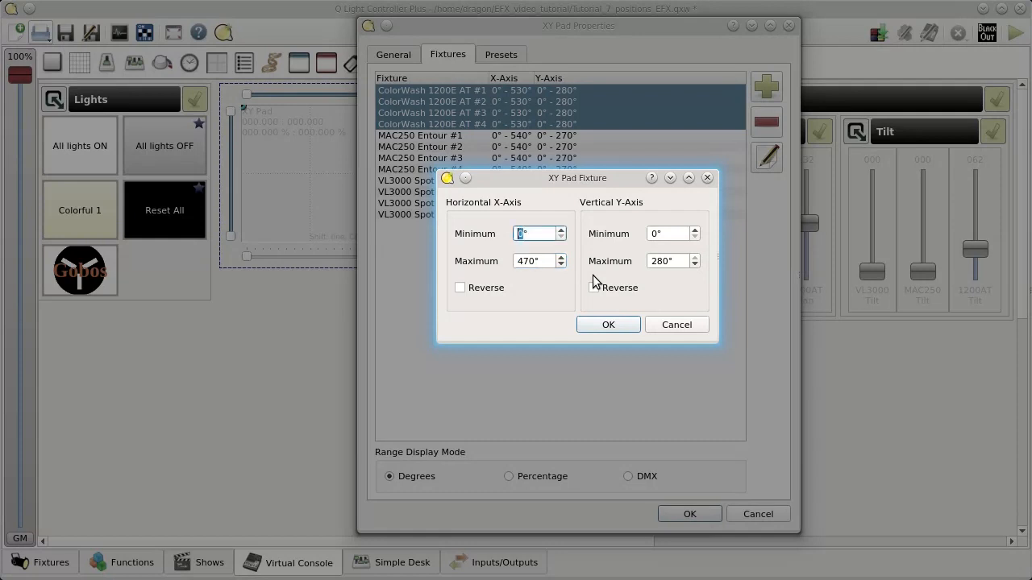
key("Tab")
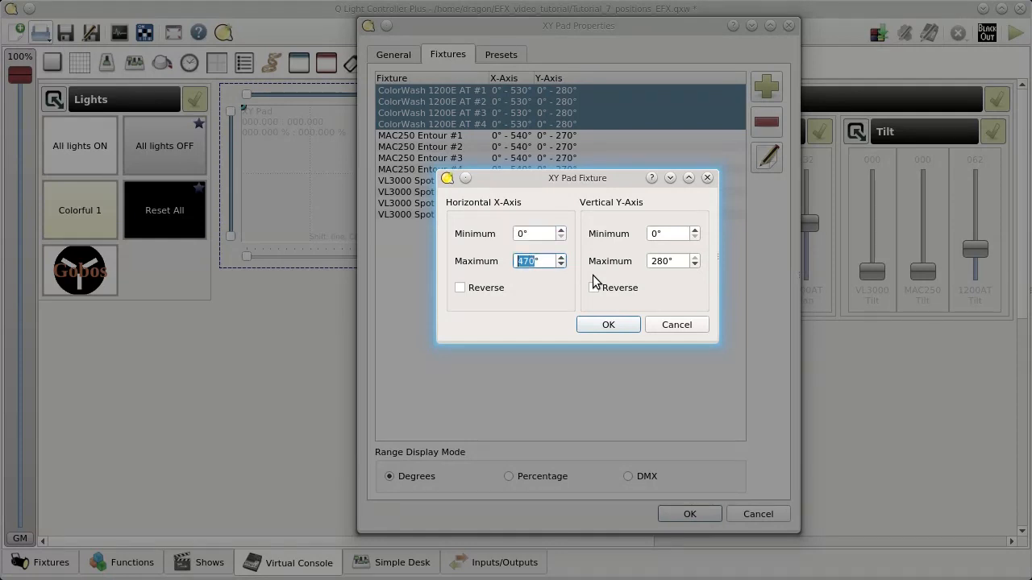
key("shift+Tab")
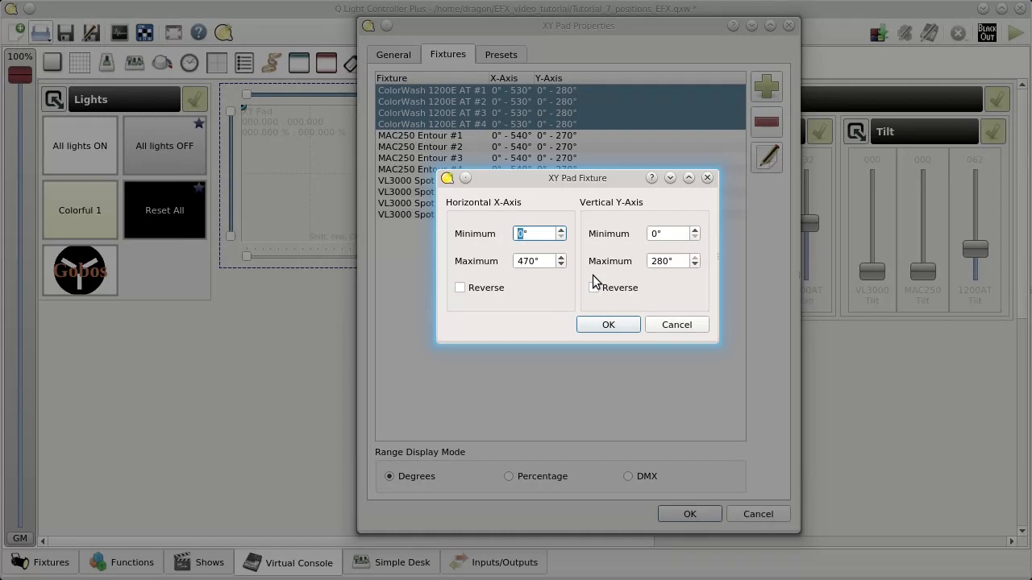
type("290")
Step: Limit the vertical Y-axis range of the four ColorWash 1200E AT fixtures to 40°–130° and apply the ranges
key("Tab")
key("Tab")
key("Tab")
key("Tab")
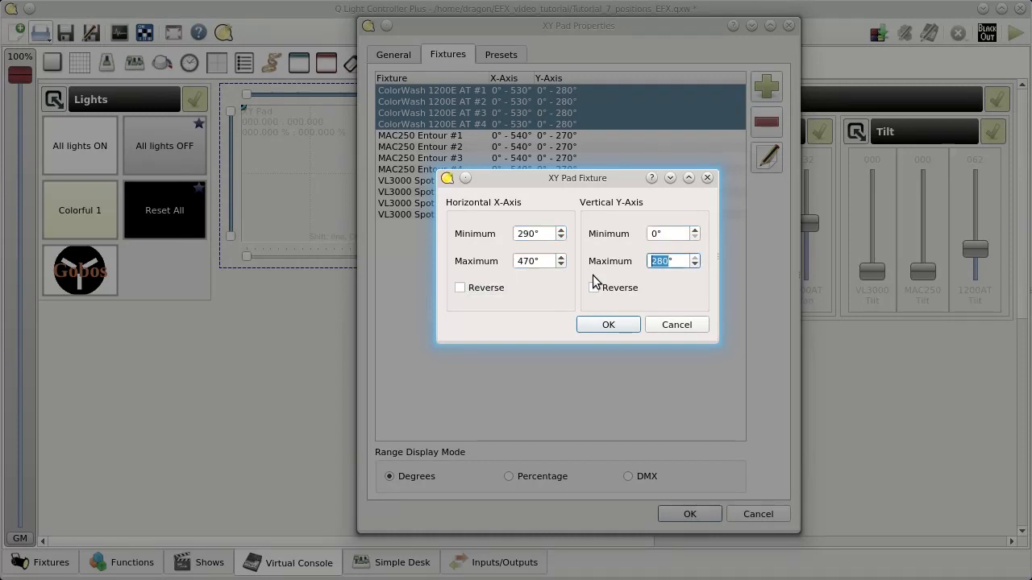
type("130")
key("shift+Tab")
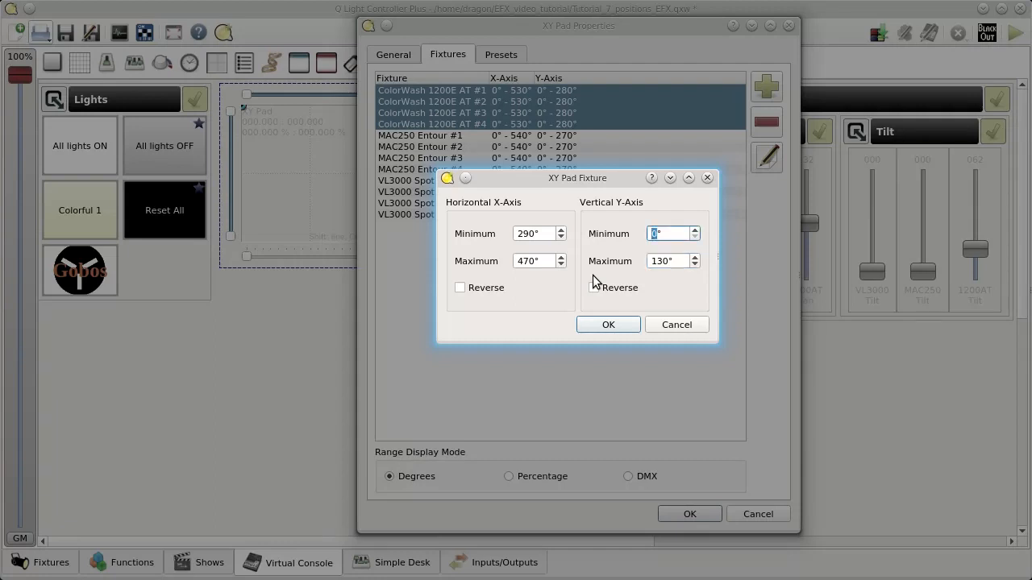
type("40")
key("Return")
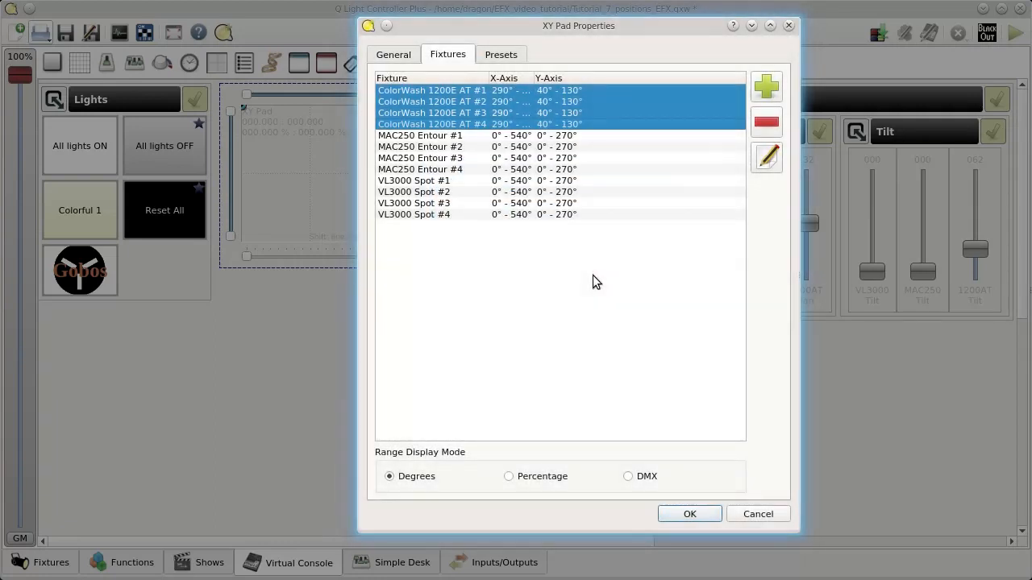
Step: Limit the horizontal X-axis range of the four MAC250 Entour fixtures to 290°–470°
left_click_drag(454, 137, 513, 173)
left_click(767, 157)
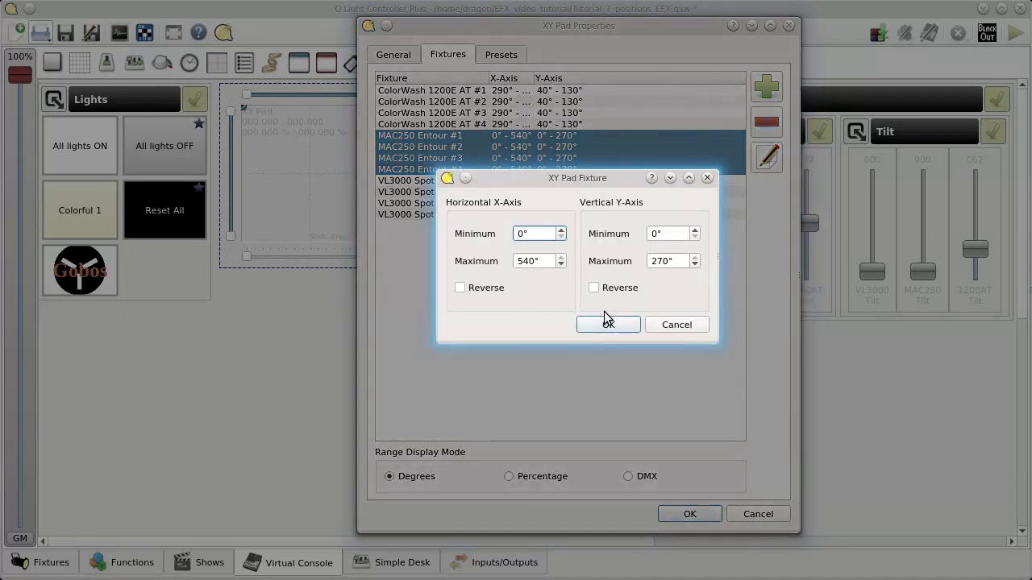
key("Tab")
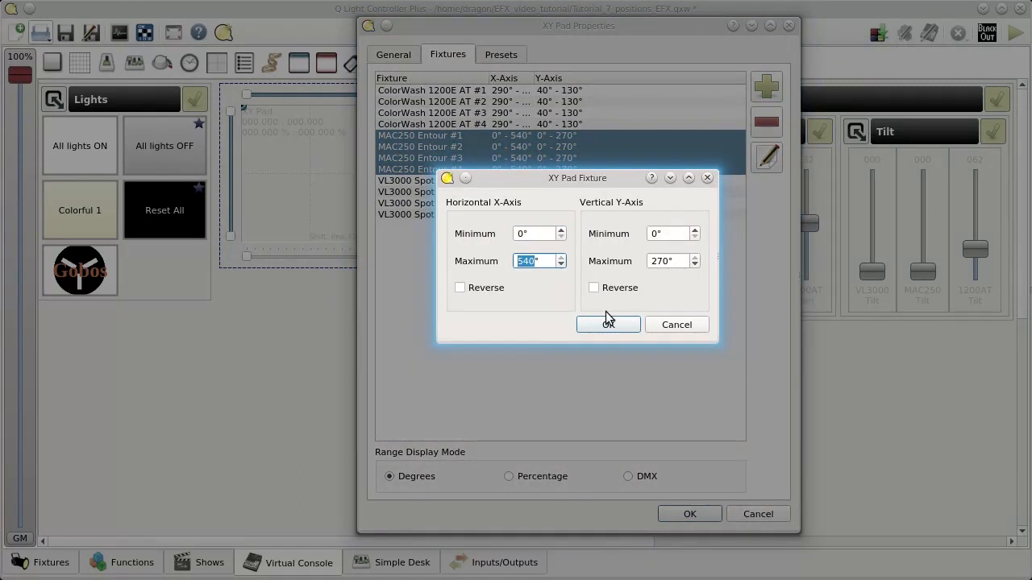
type("48")
key("BackSpace")
type("70")
key("shift+Tab")
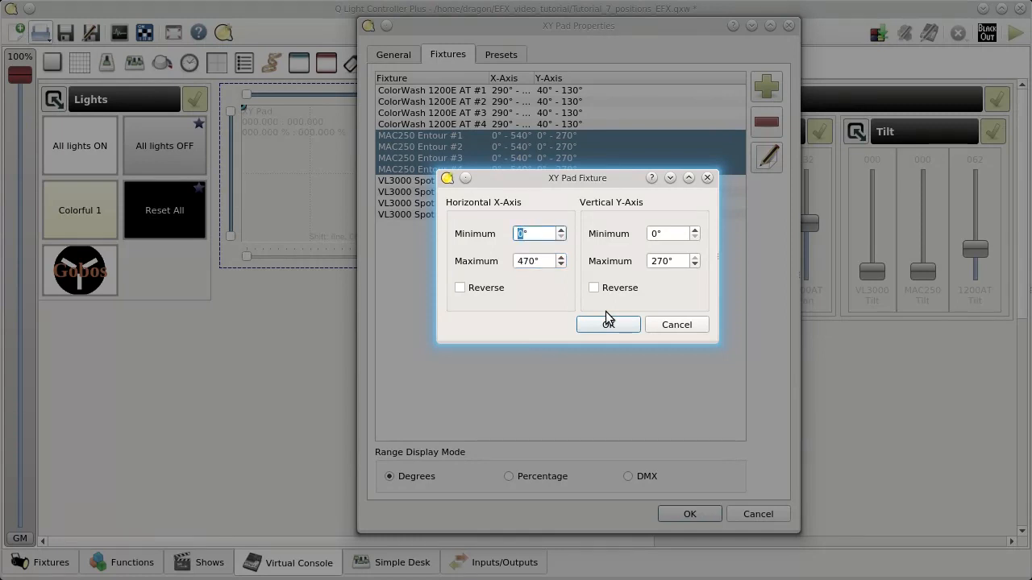
type("290")
Step: Limit the vertical Y-axis range of the four MAC250 Entour fixtures to 30°–140° and apply the ranges
key("Tab")
key("Tab")
key("Tab")
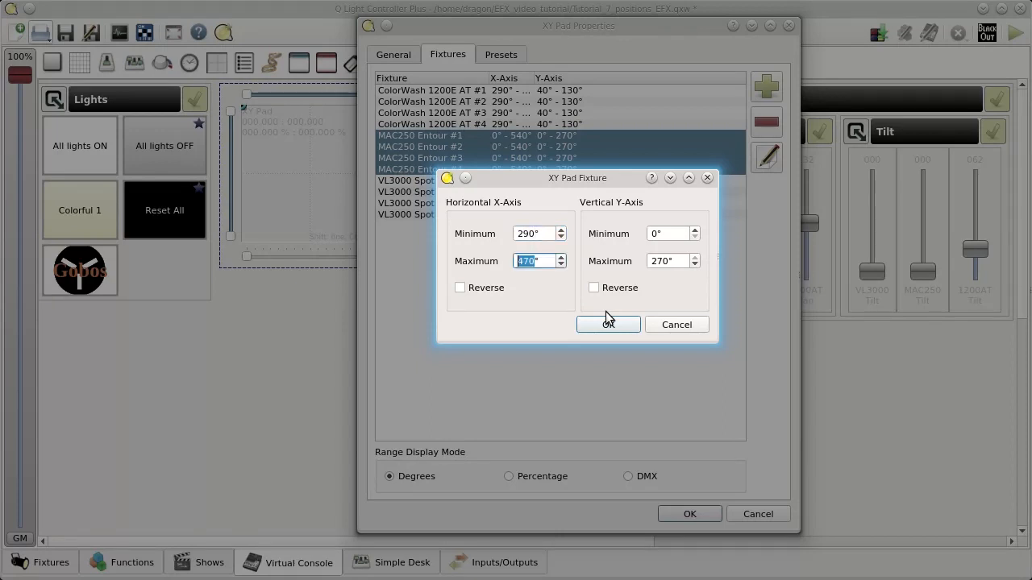
key("Tab")
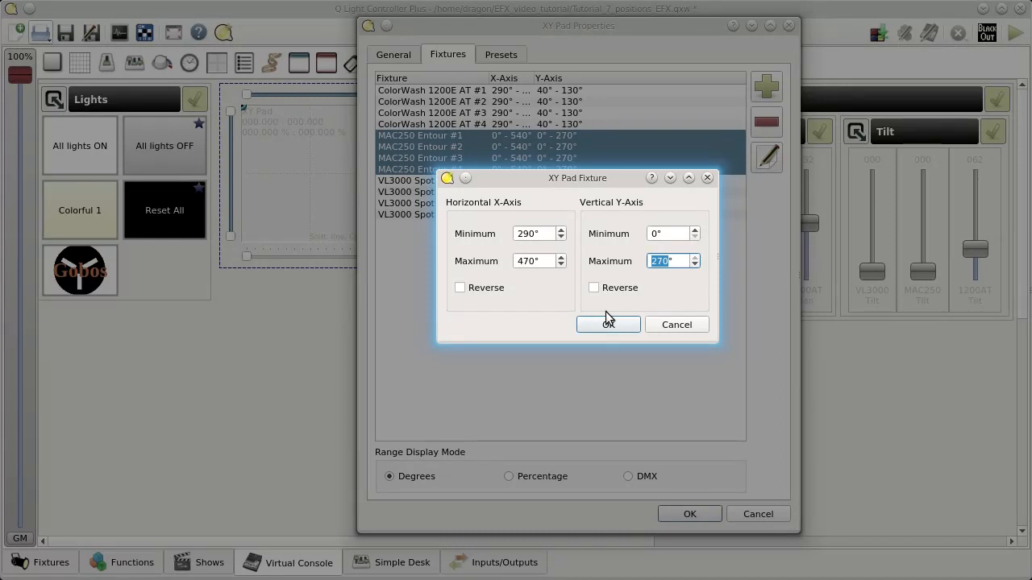
type("140")
key("shift+Tab")
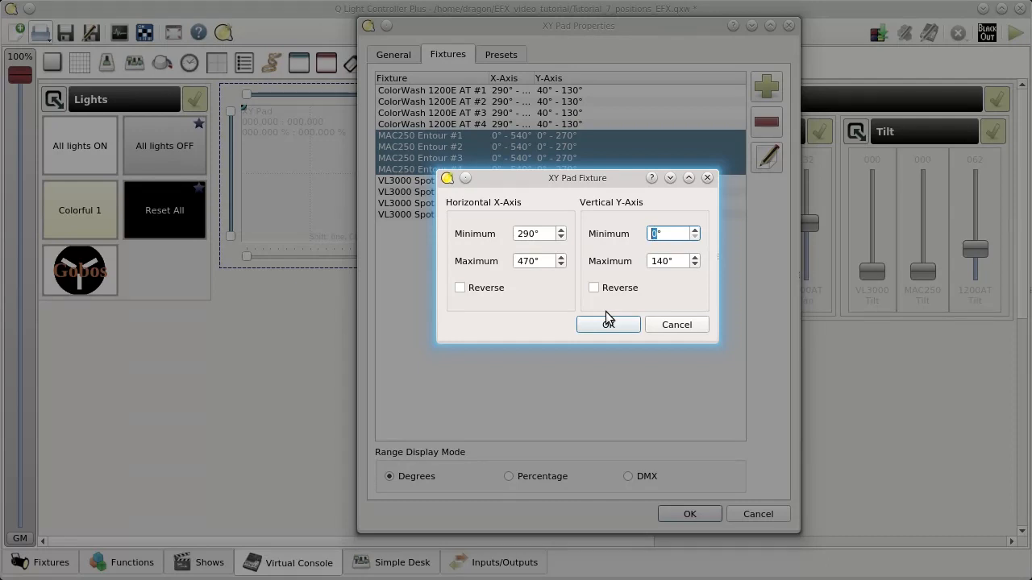
type("30")
left_click(608, 326)
Step: Limit the horizontal X-axis range of the four VL3000 Spot fixtures to 290°–470°
left_click_drag(491, 180, 497, 222)
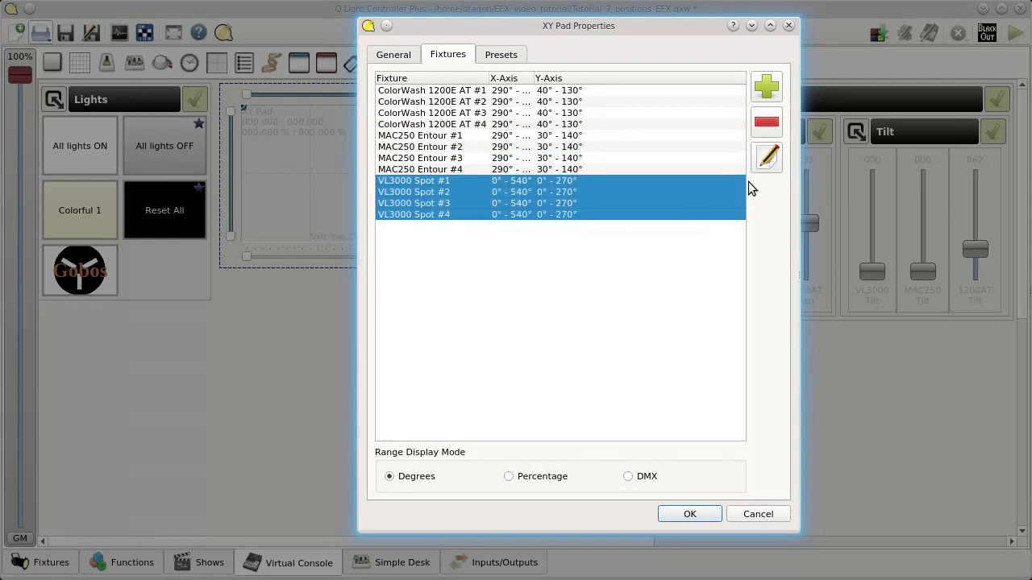
left_click(767, 156)
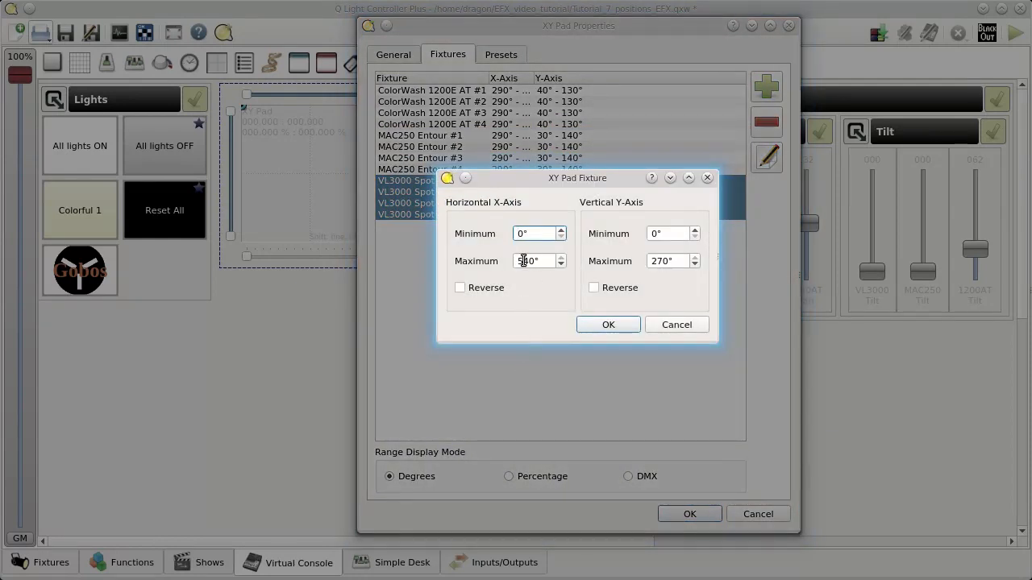
key("Tab")
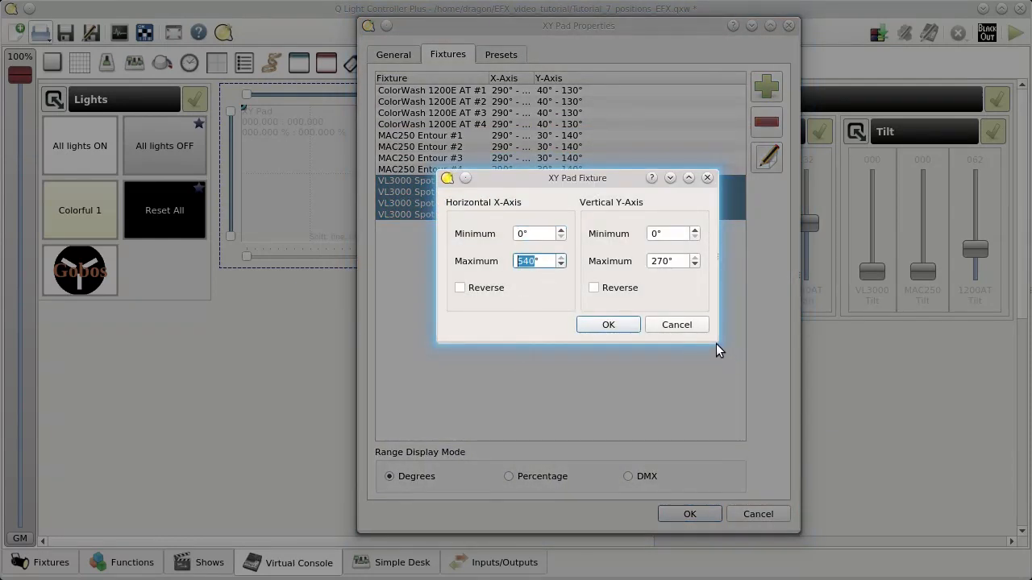
key("shift+Tab")
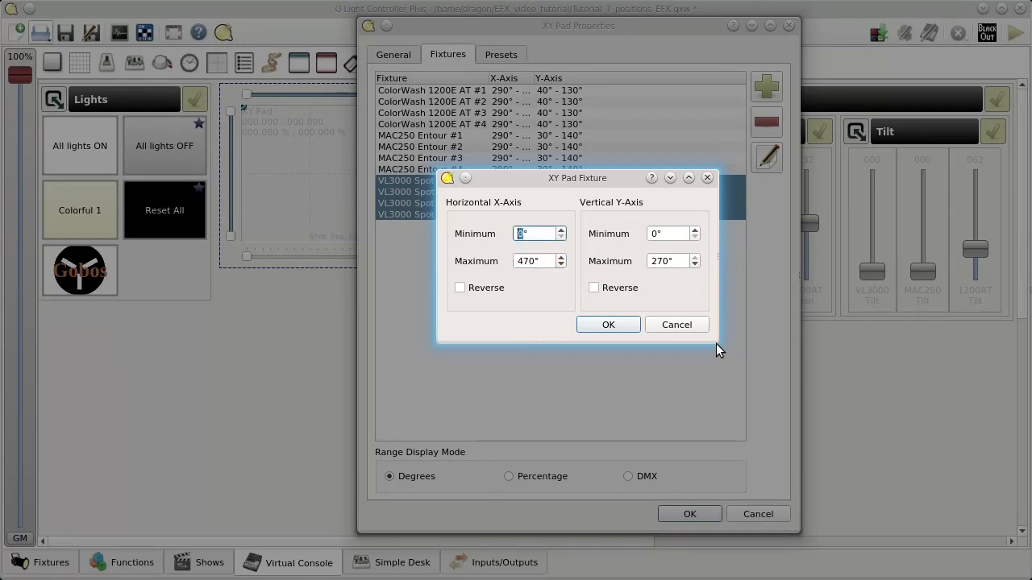
type("290")
Step: Limit the vertical Y-axis range of the four VL3000 Spot fixtures to 30°–140°, and widen the X-Axis column to fit its values
key("Tab")
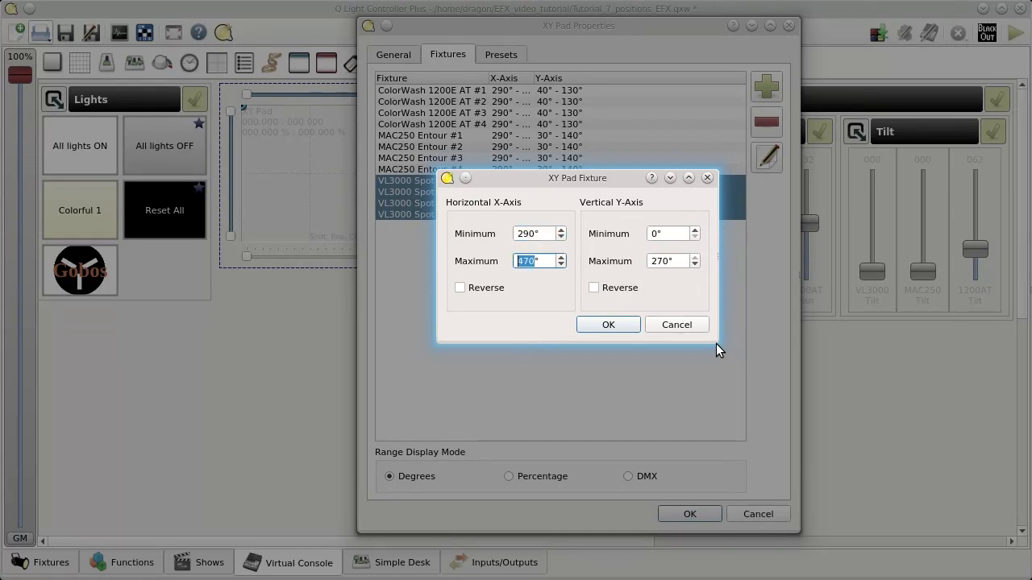
key("Tab")
key("Tab")
type("140")
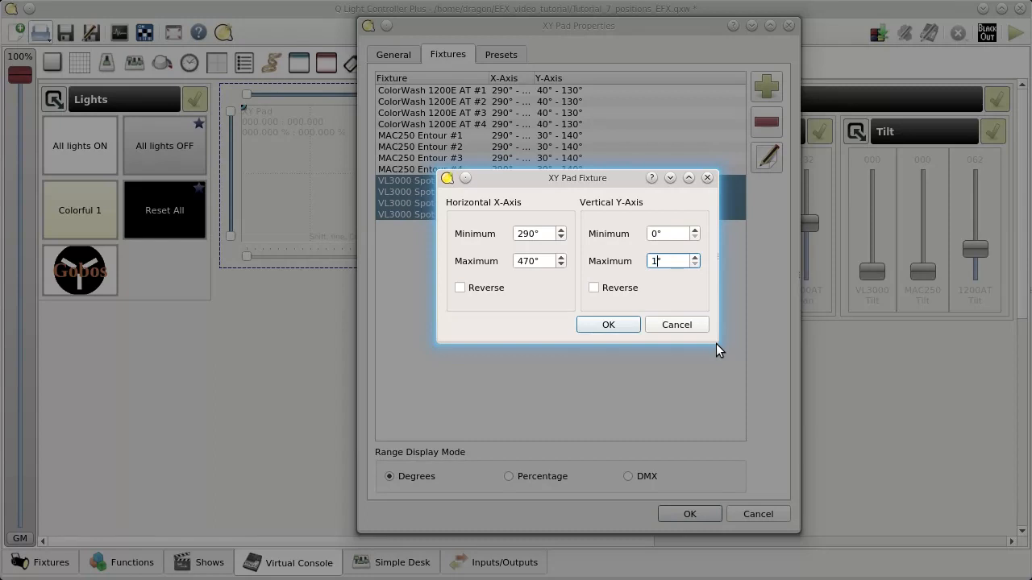
key("shift+Tab")
type("30")
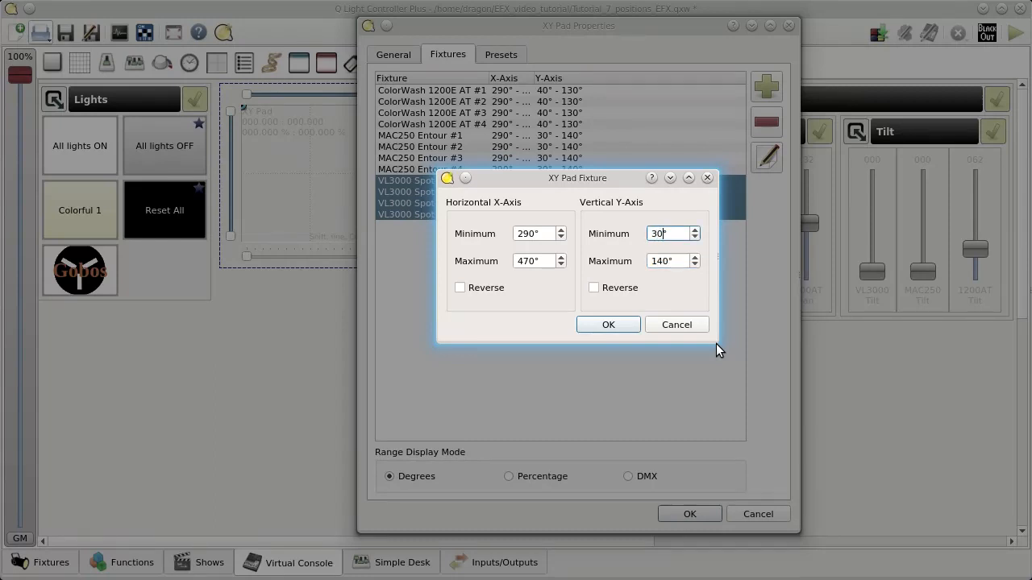
left_click(635, 327)
left_click(634, 335)
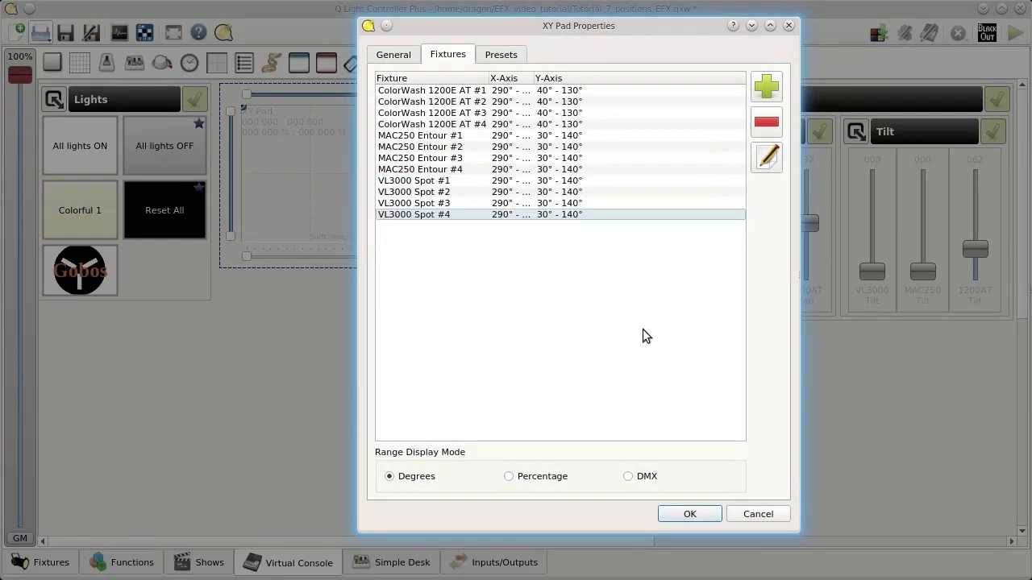
double_click(534, 79)
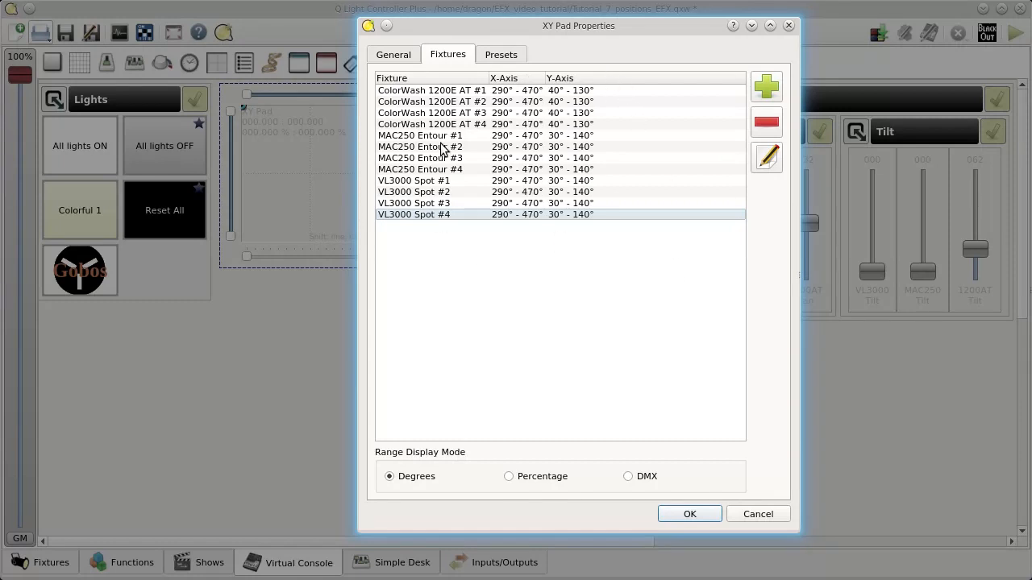
Step: Auto-detect KORG nanoKONTROL2 Knob 1 as the XY Pad's pan input and Slider 1 as its tilt input, and apply the properties
left_click(404, 56)
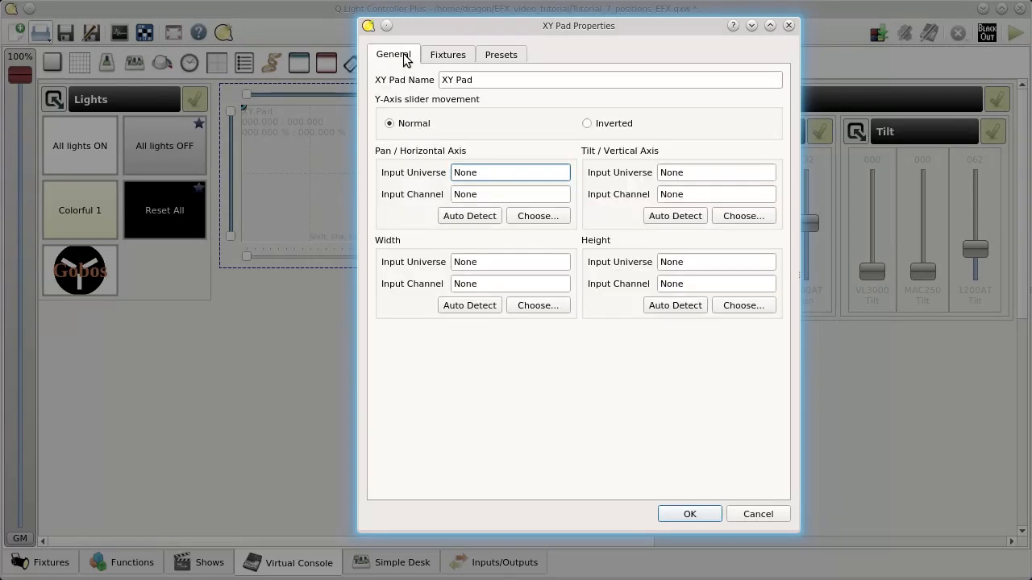
left_click(450, 56)
left_click(410, 55)
left_click(482, 221)
left_click(490, 219)
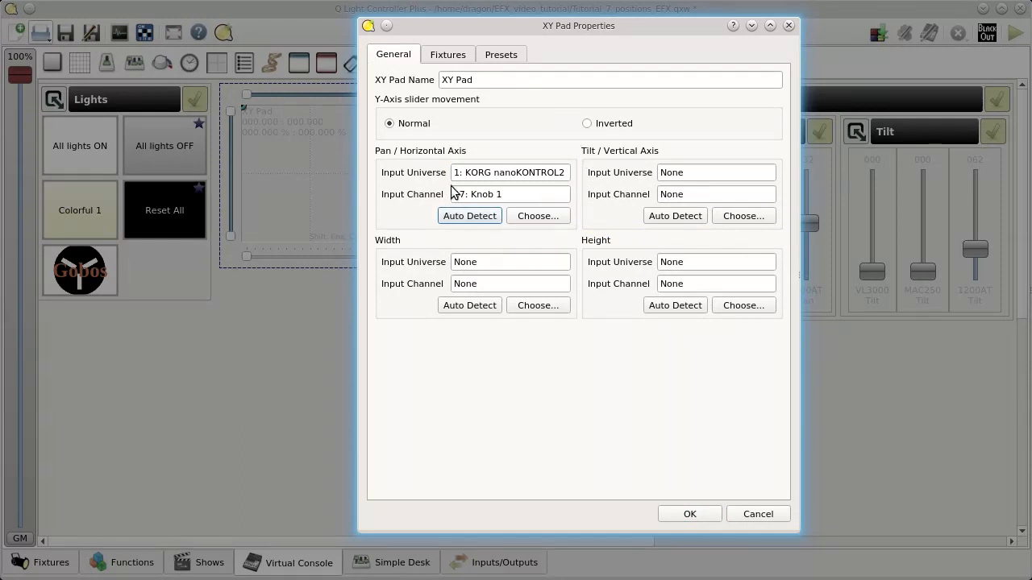
left_click(674, 217)
left_click(677, 219)
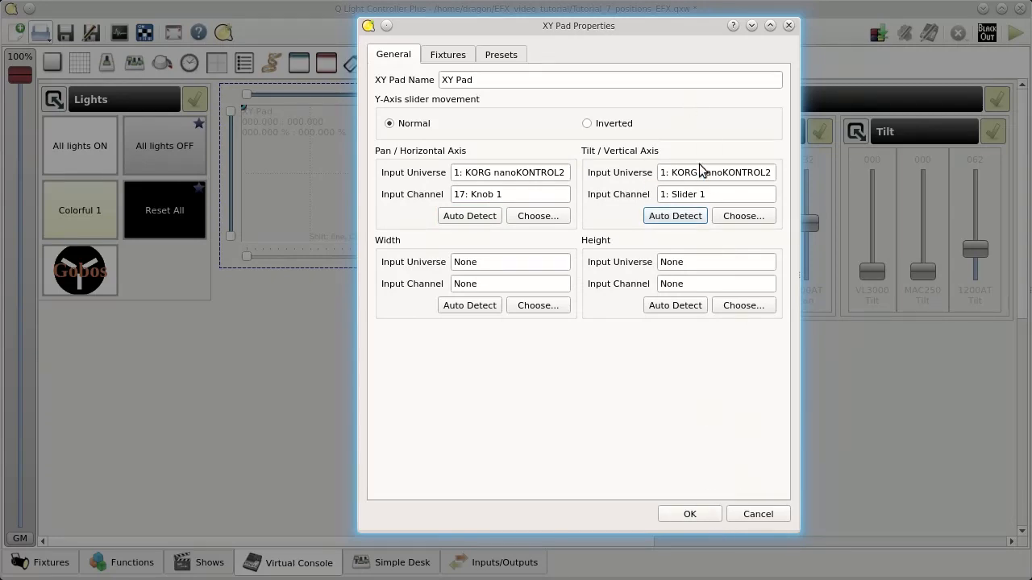
left_click(691, 514)
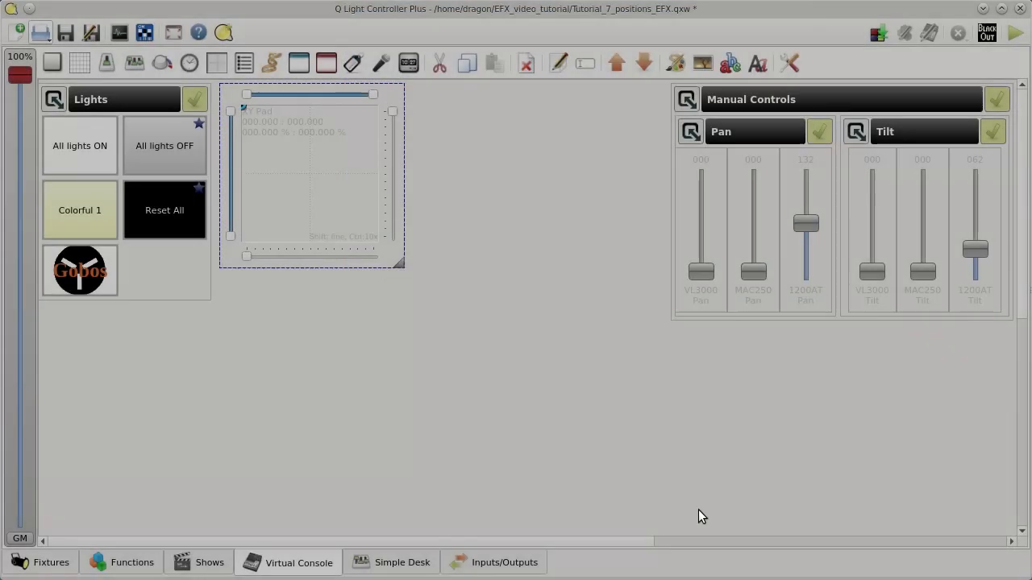
Step: Switch to operate mode, place the visualiser window beside the XY Pad, and turn on all lights
left_click(1017, 32)
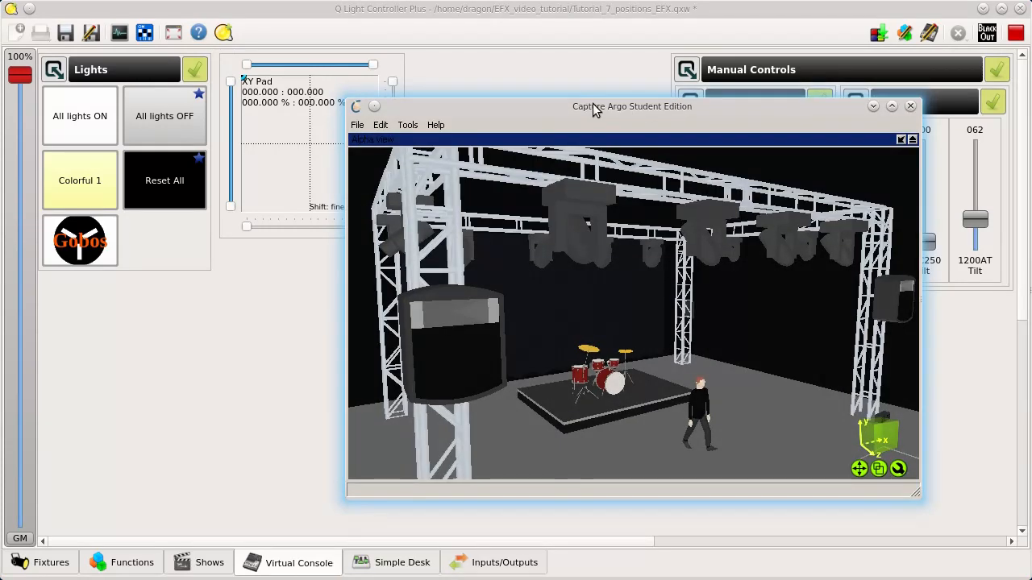
left_click_drag(594, 106, 669, 101)
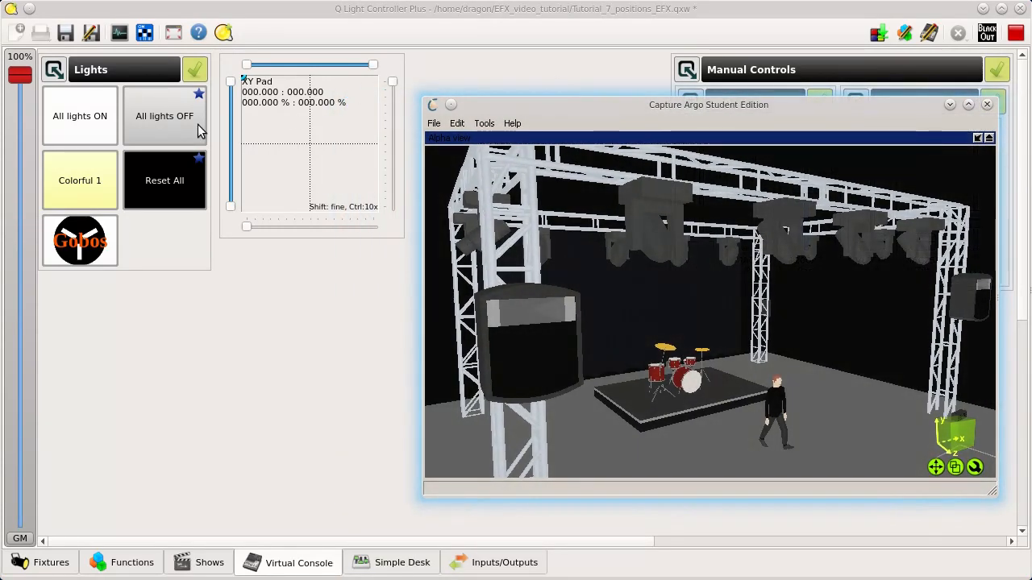
left_click(78, 133)
Step: Test the XY Pad with Colorful 1 running, moving its point around and leaving it at about 22 % horizontal and 77 % vertical
left_click_drag(252, 113, 294, 314)
left_click(91, 184)
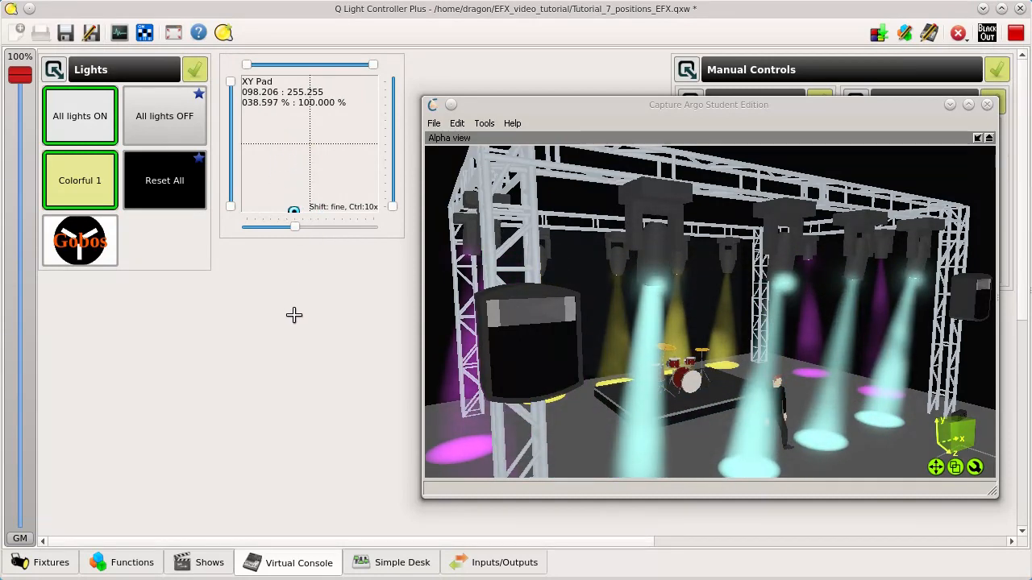
left_click_drag(293, 315, 272, 182)
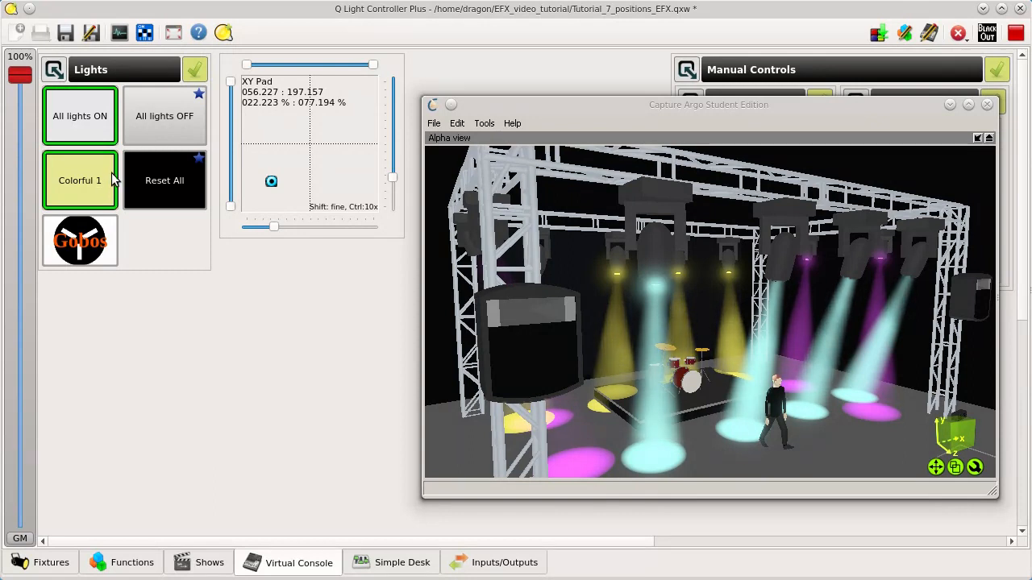
Step: Stop Colorful 1, turn all lights off, and run the Reset All scene
left_click(69, 169)
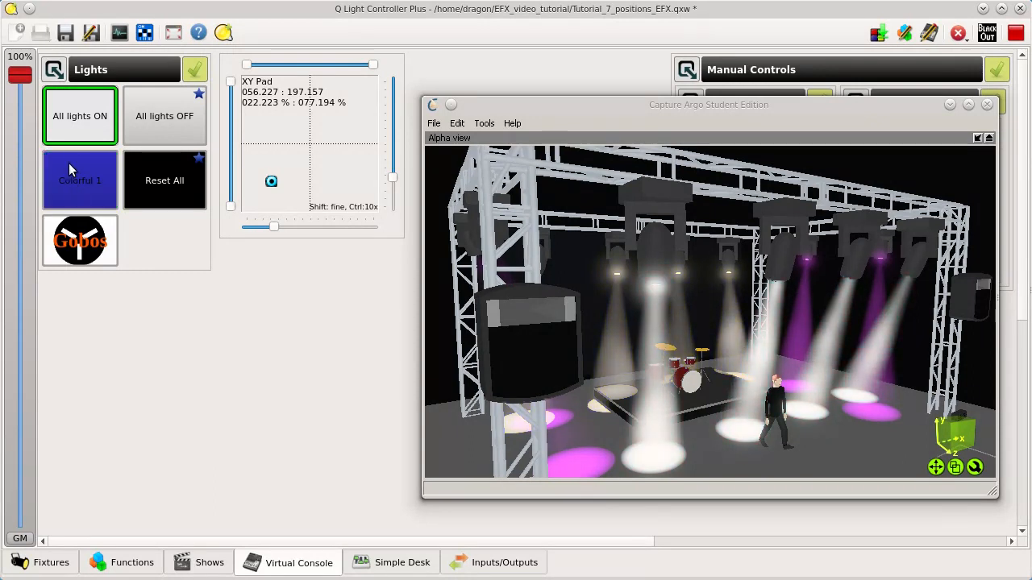
left_click(163, 117)
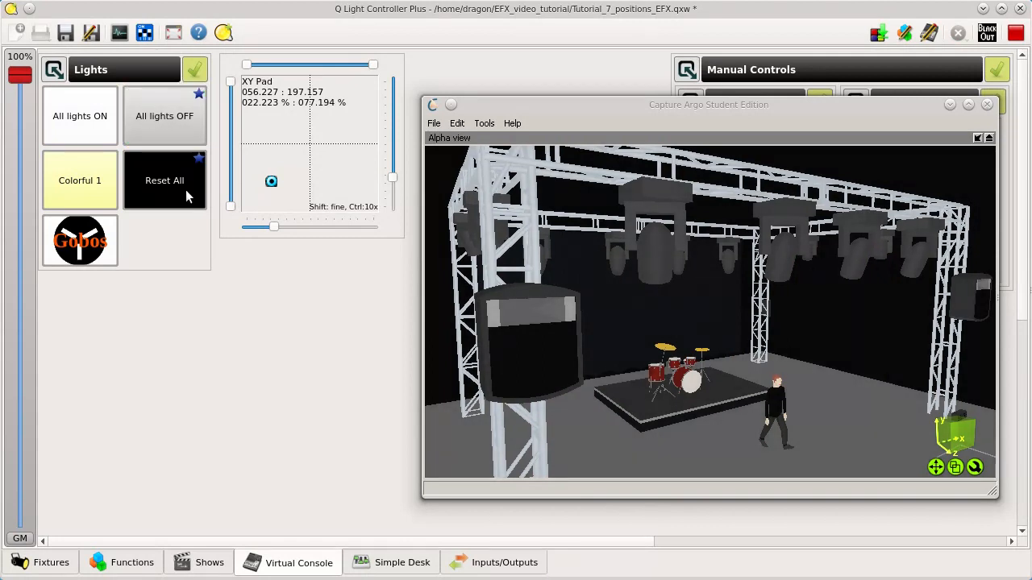
left_click(165, 185)
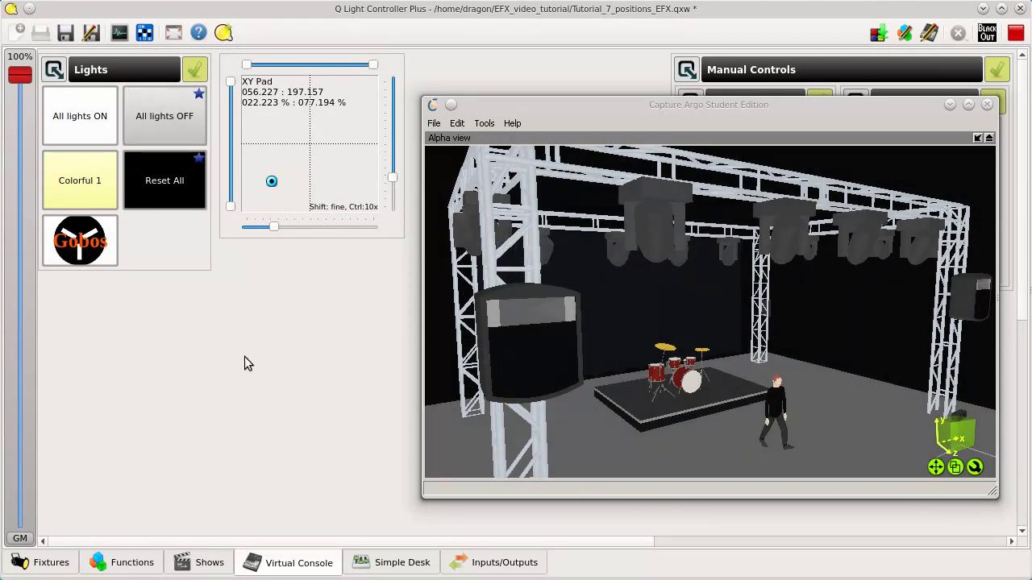
Step: Minimise the visualiser, return to design mode, and open the XY Pad's preset settings
left_click(948, 106)
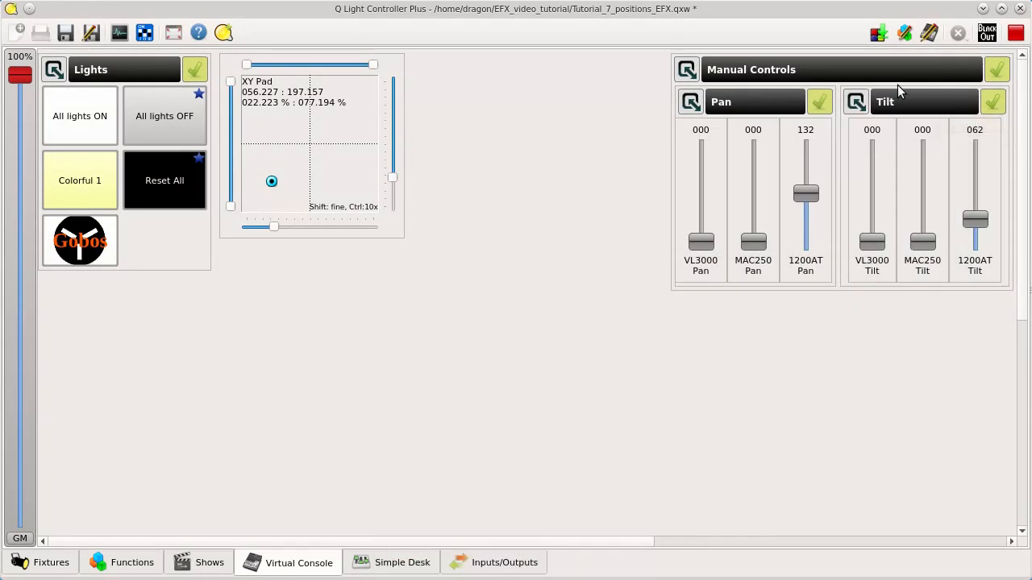
left_click(1015, 32)
left_click(347, 152)
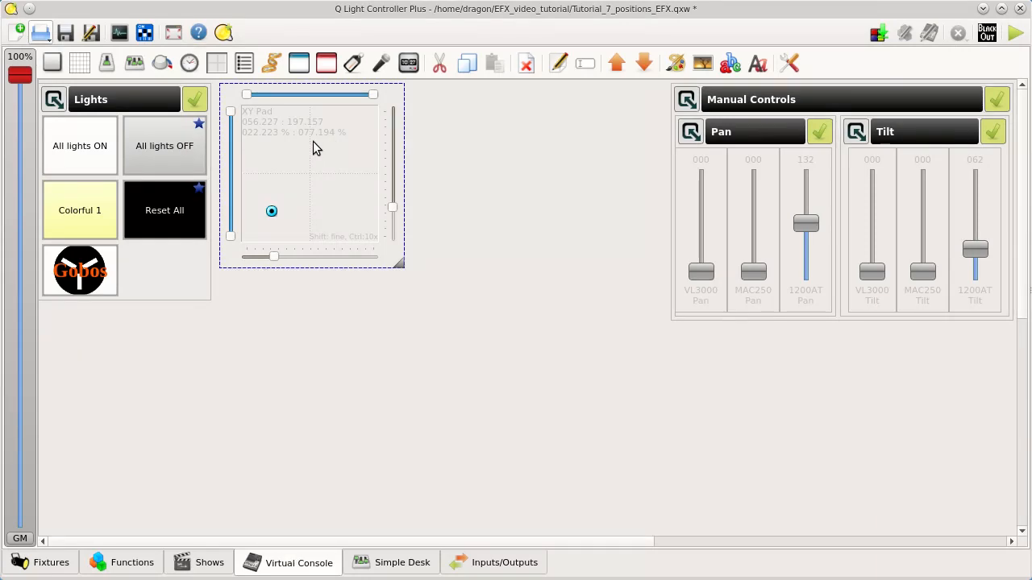
double_click(316, 147)
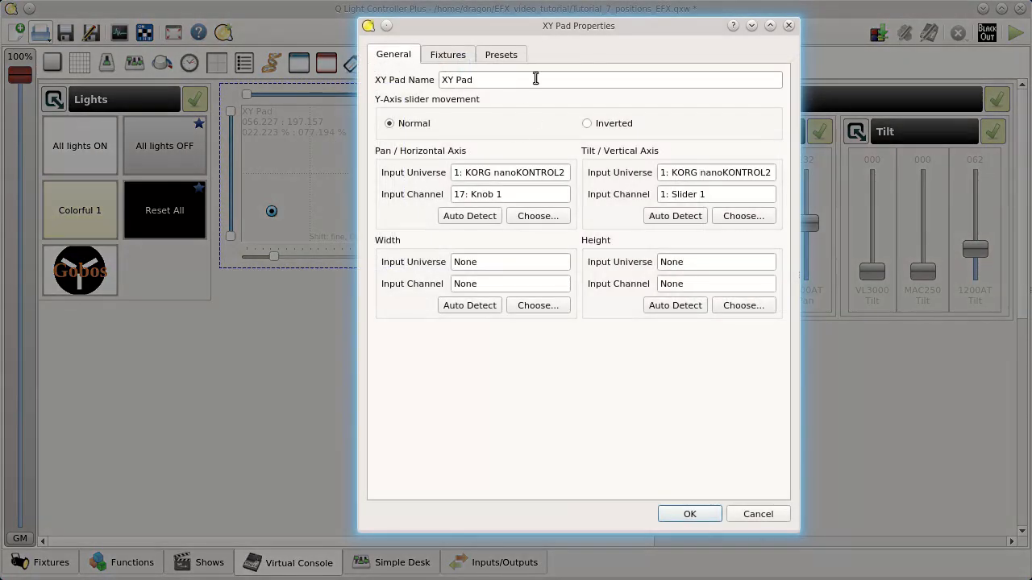
left_click(444, 62)
left_click(497, 56)
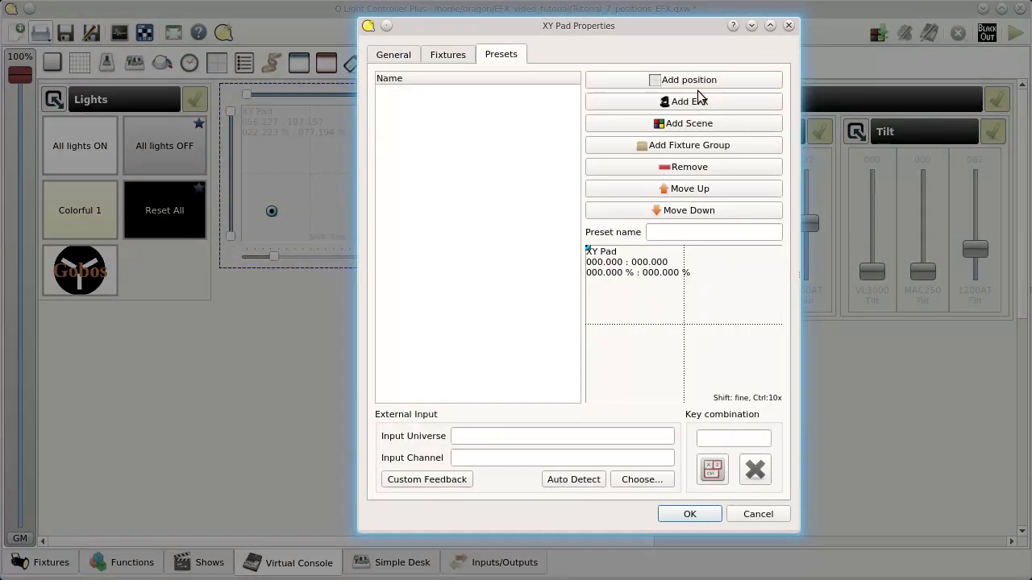
Step: Add a fixture group preset containing the four ColorWash 1200E AT fixtures and name it 1200AT
left_click(676, 146)
left_click_drag(480, 165, 489, 207)
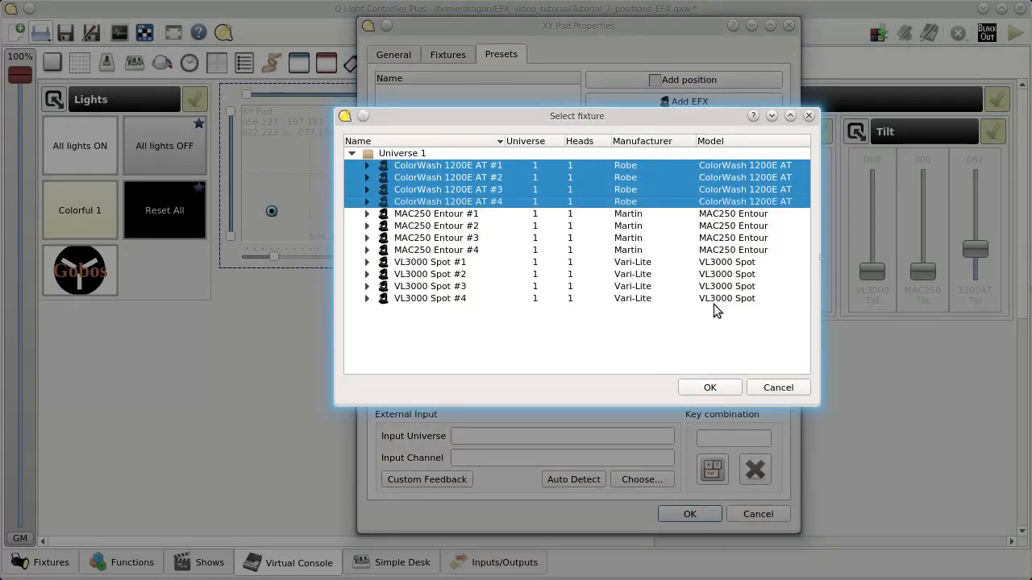
left_click(711, 387)
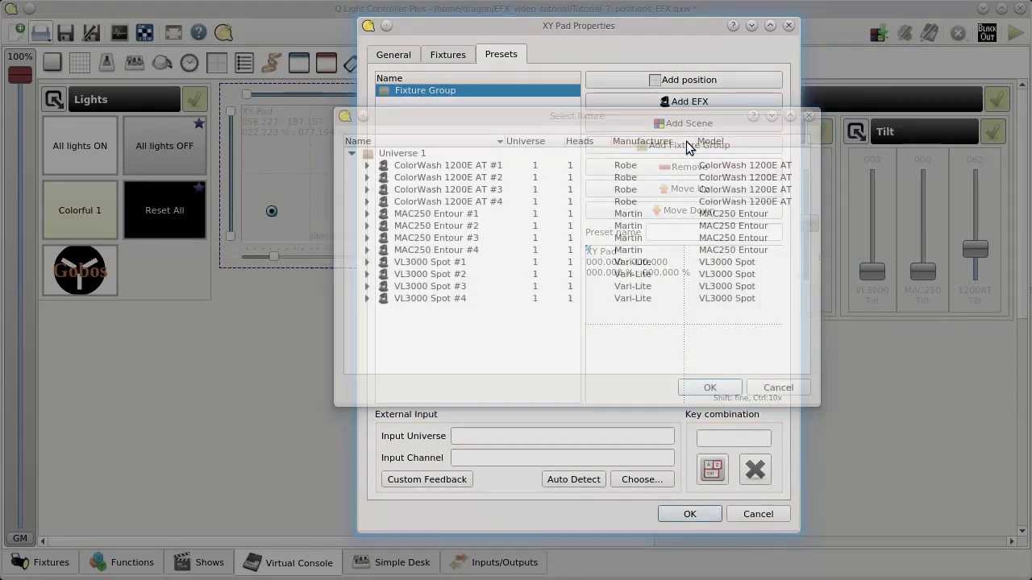
left_click(686, 142)
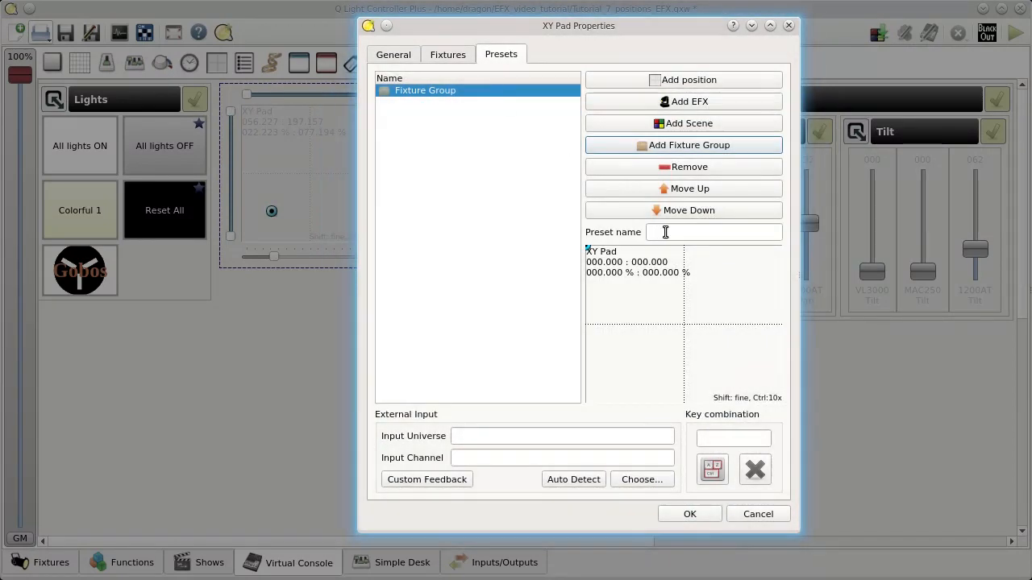
left_click(664, 233)
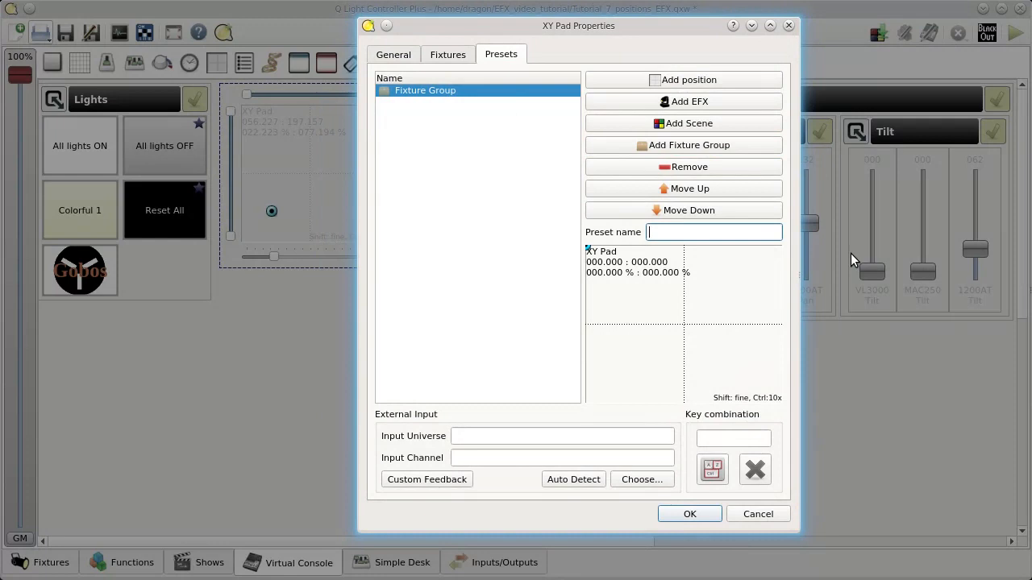
type("1200AT Fr")
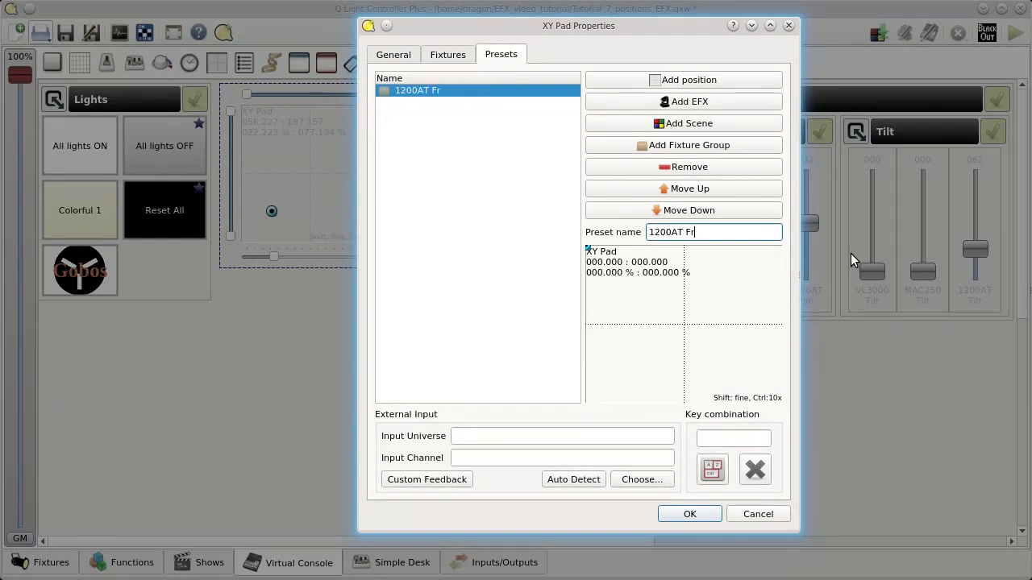
type("o")
key("BackSpace")
key("BackSpace")
key("BackSpace")
Step: Add a fixture group preset containing the four MAC250 Entour fixtures and name it MAC250
left_click(674, 151)
left_click_drag(428, 214, 428, 255)
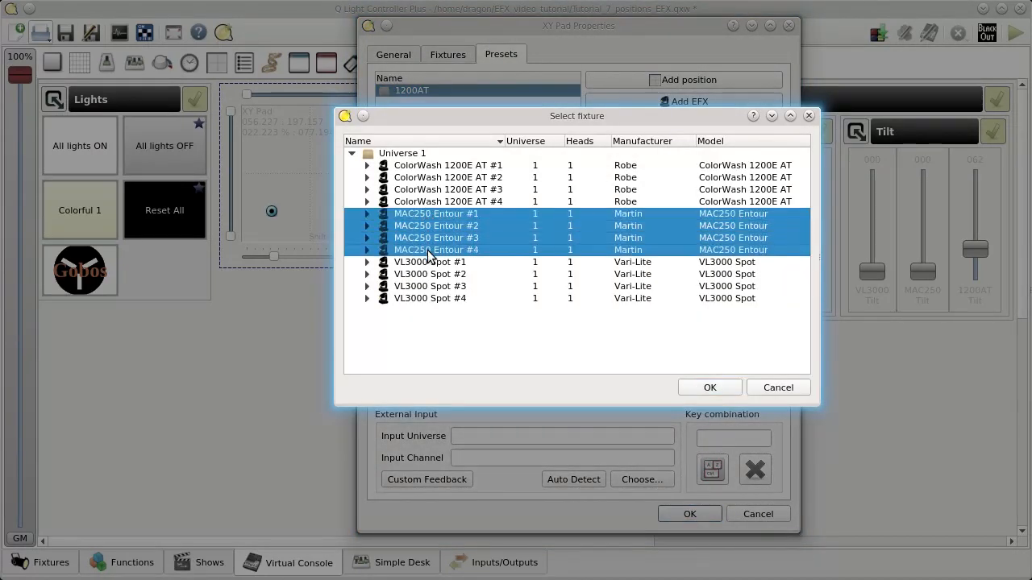
left_click(718, 390)
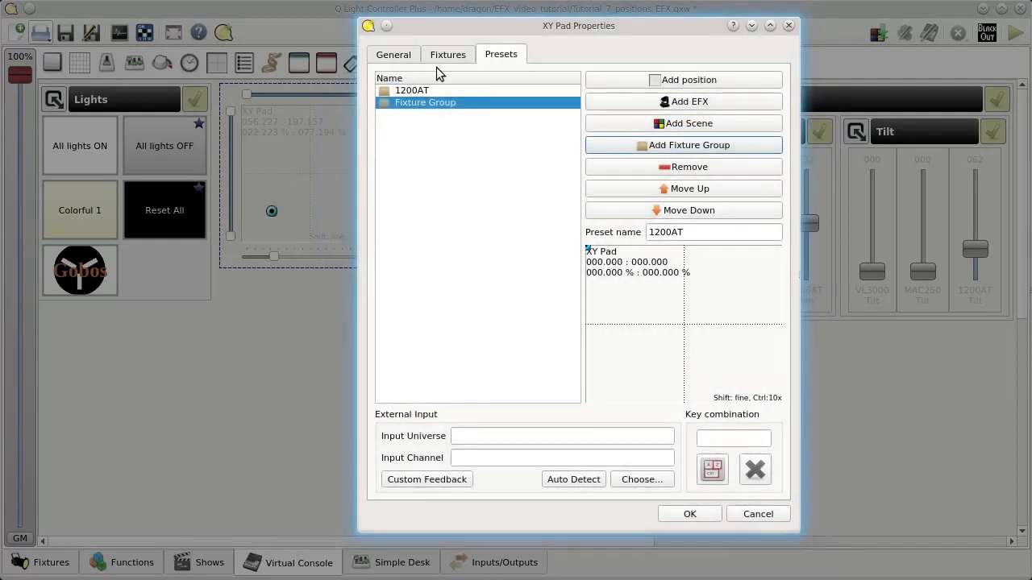
left_click(437, 102)
triple_click(725, 233)
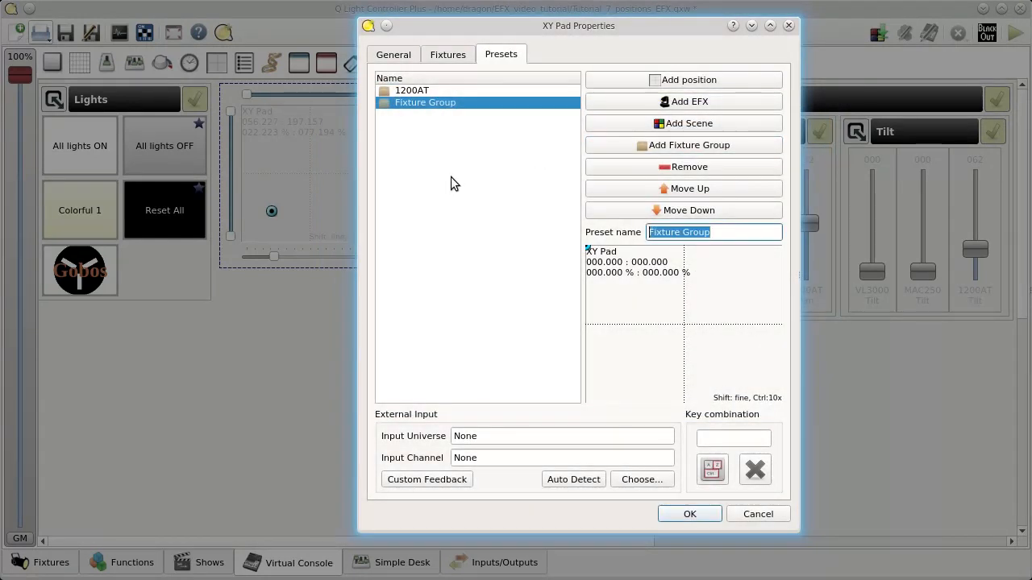
type("MAC250")
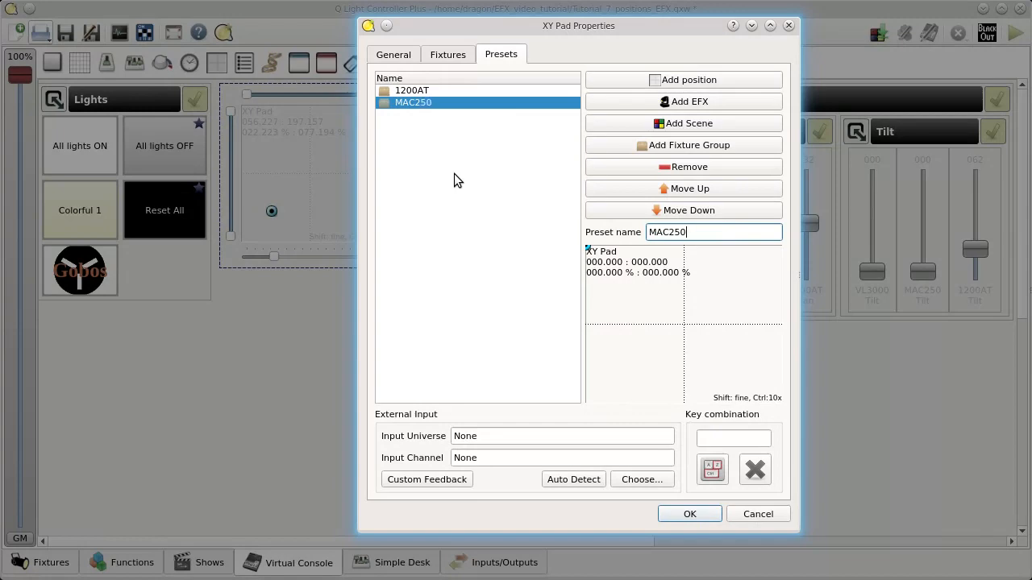
Step: Add a fixture group preset of the four VL3000 Spot fixtures, name it VL3000, and apply the XY Pad properties
left_click(692, 146)
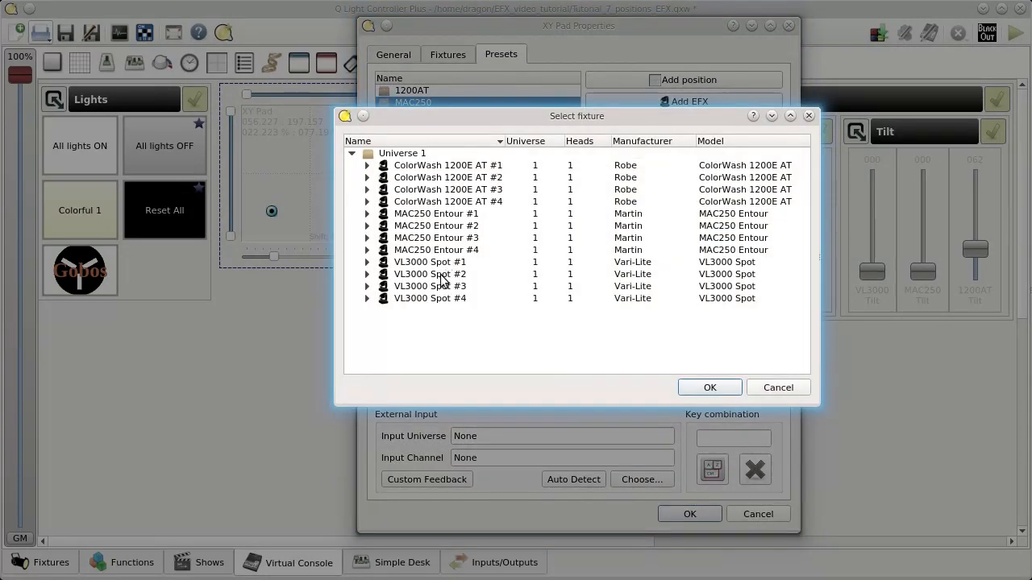
left_click_drag(442, 264, 448, 356)
left_click(707, 392)
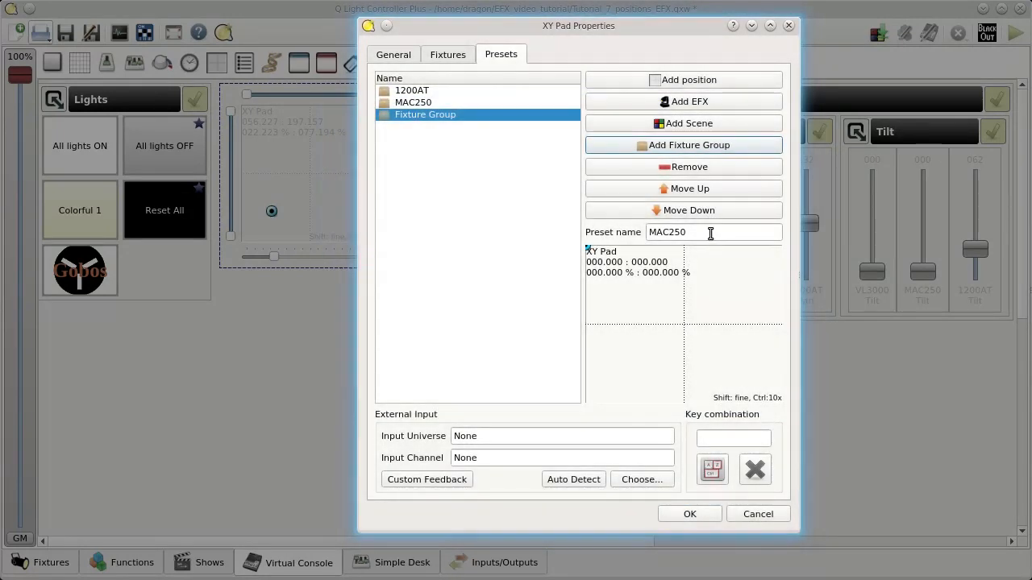
double_click(709, 231)
left_click(427, 121)
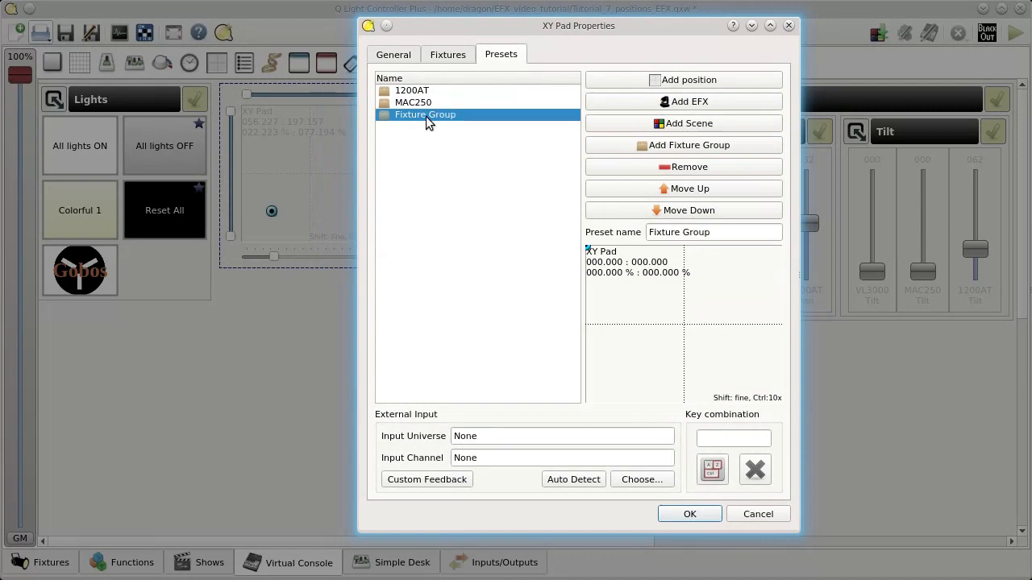
triple_click(735, 232)
type("VL3000")
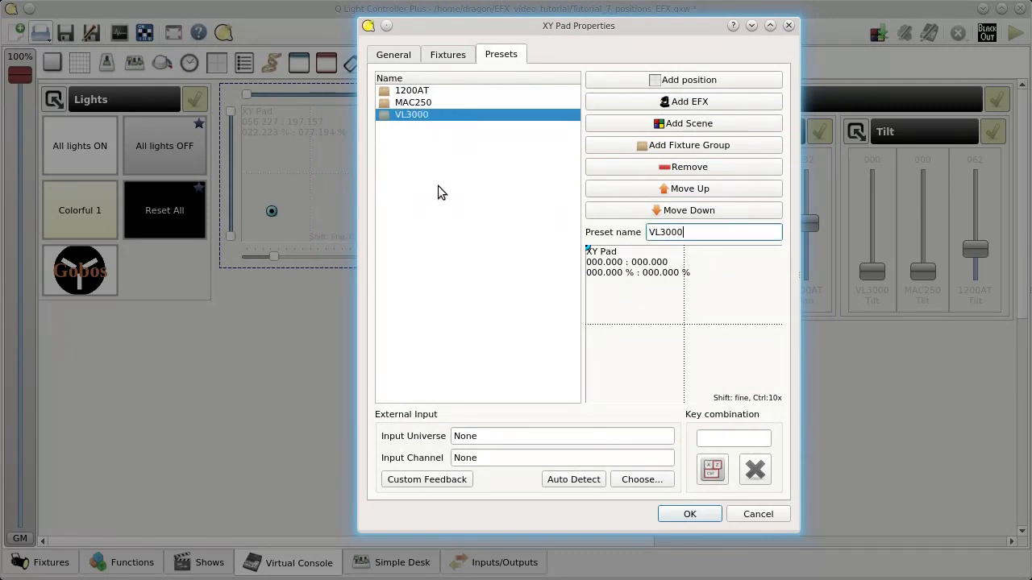
left_click(690, 514)
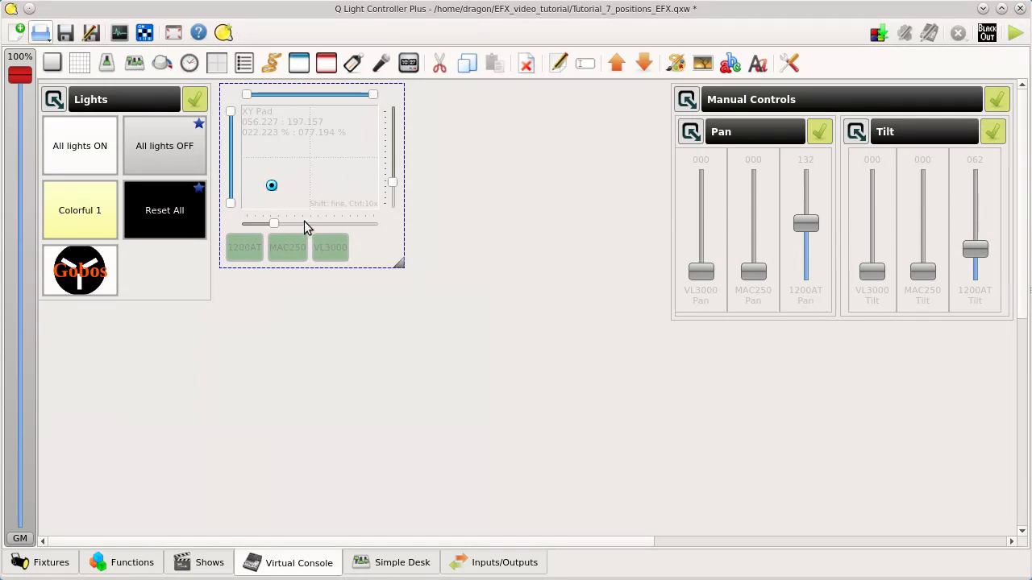
Step: In operate mode with the visualiser shown, move the XY Pad point to about 27 % : 76 % and run All lights ON and Colorful 1
left_click(1014, 34)
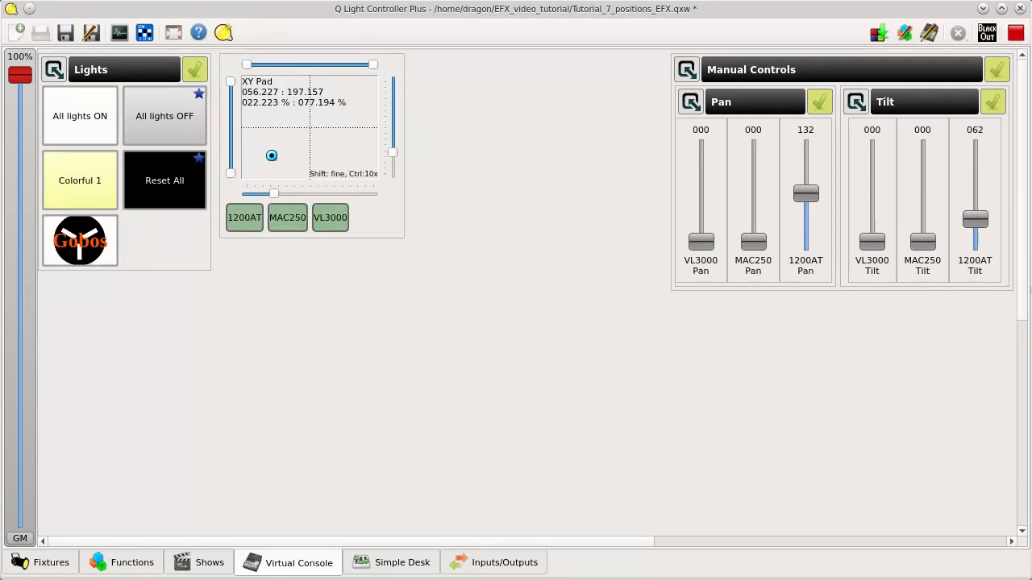
key("alt+Tab")
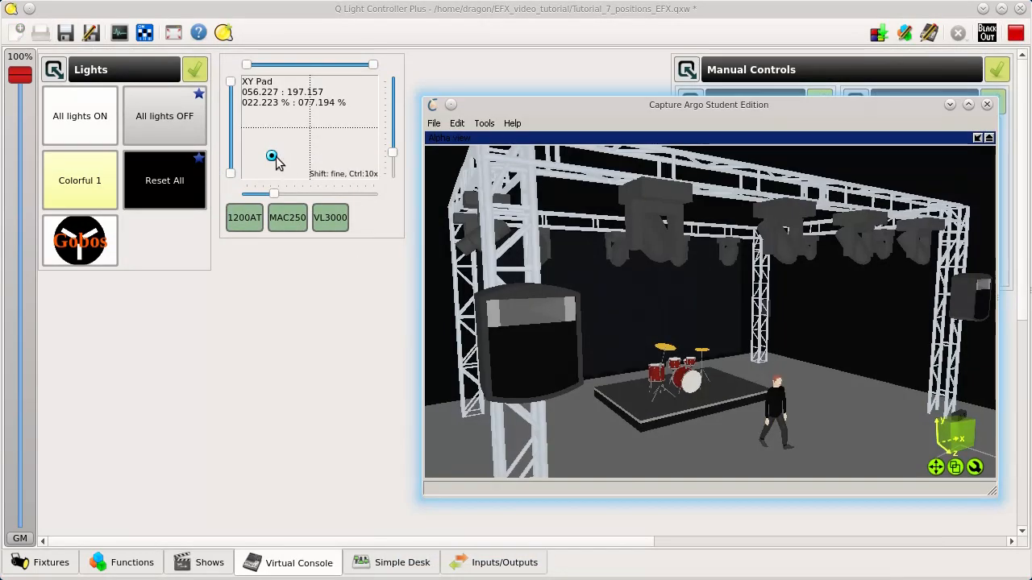
mouse_move(274, 161)
left_mouse_down()
mouse_move(279, 145)
mouse_move(277, 154)
left_mouse_up()
left_click(92, 126)
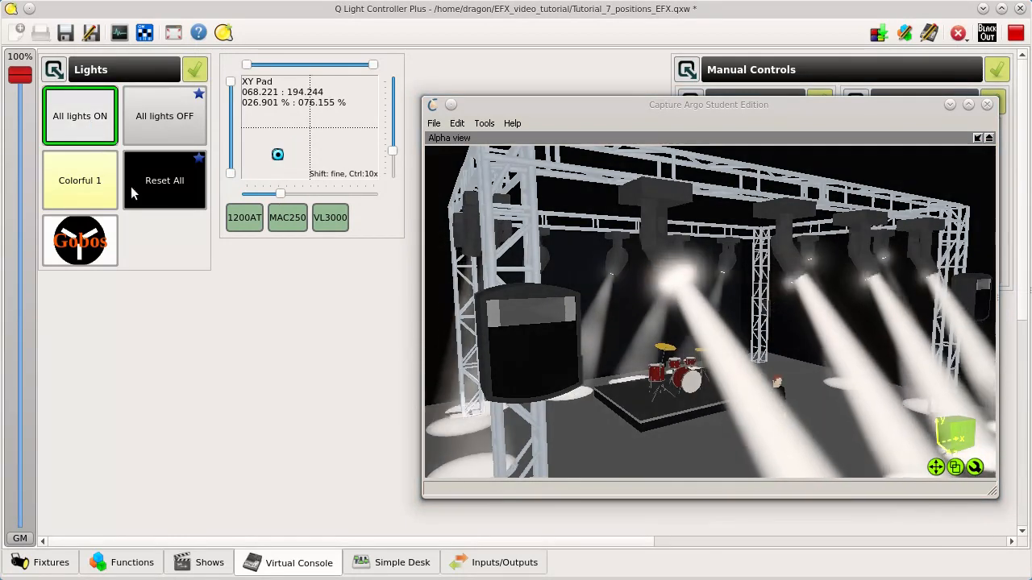
left_click(83, 186)
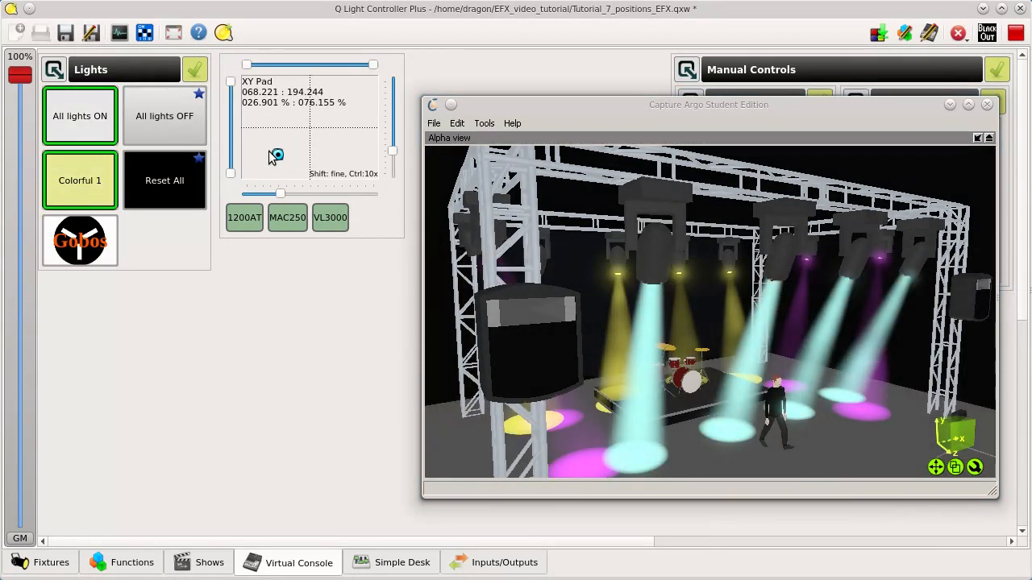
Step: Test the fixture group presets, moving the MAC250 group to 0 % : 100 % and the 1200AT group to about 91 % : 100 %
left_click_drag(274, 158, 302, 162)
left_click(298, 224)
left_click_drag(282, 115, 287, 148)
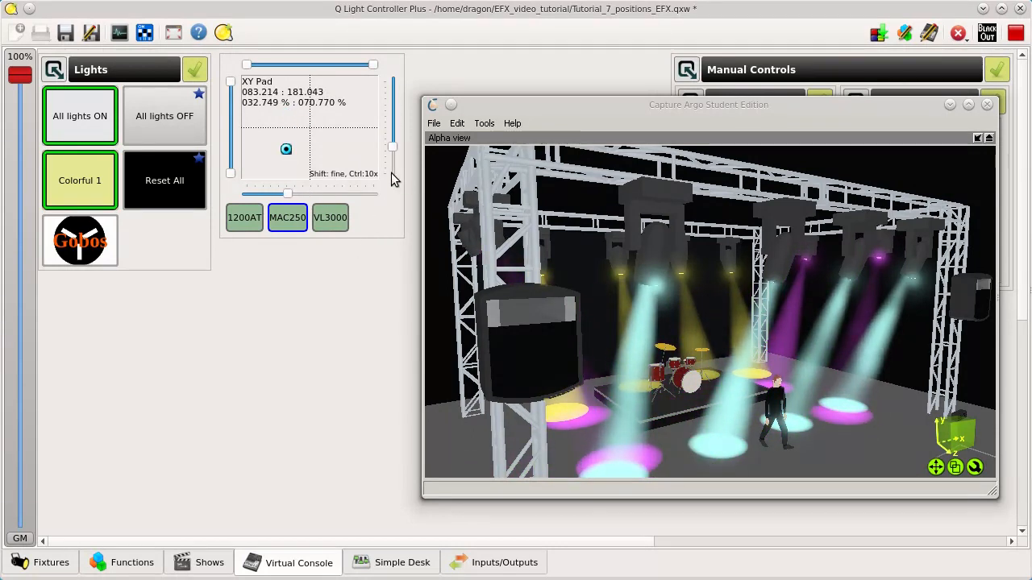
left_click_drag(286, 149, 226, 191)
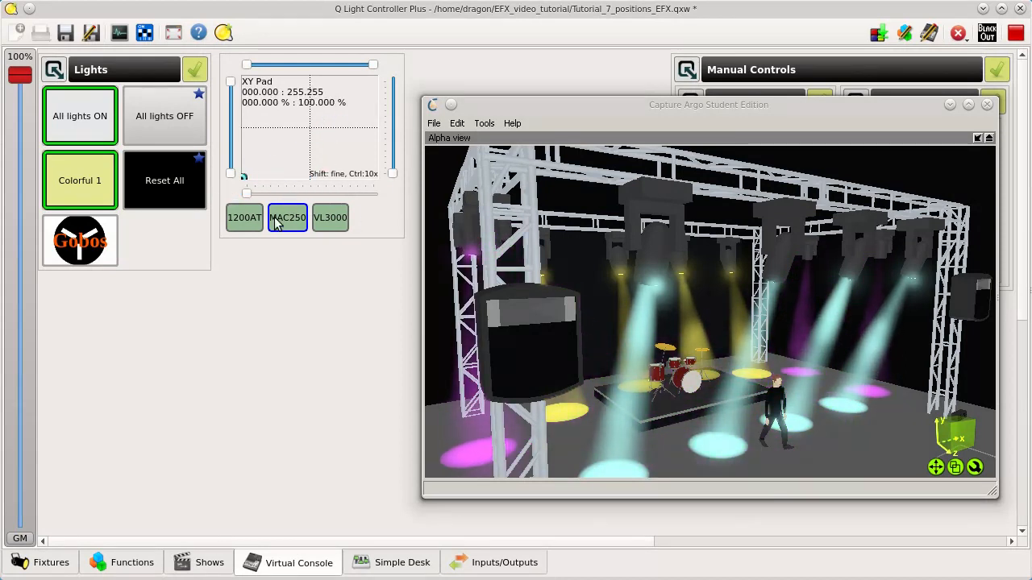
left_click(245, 218)
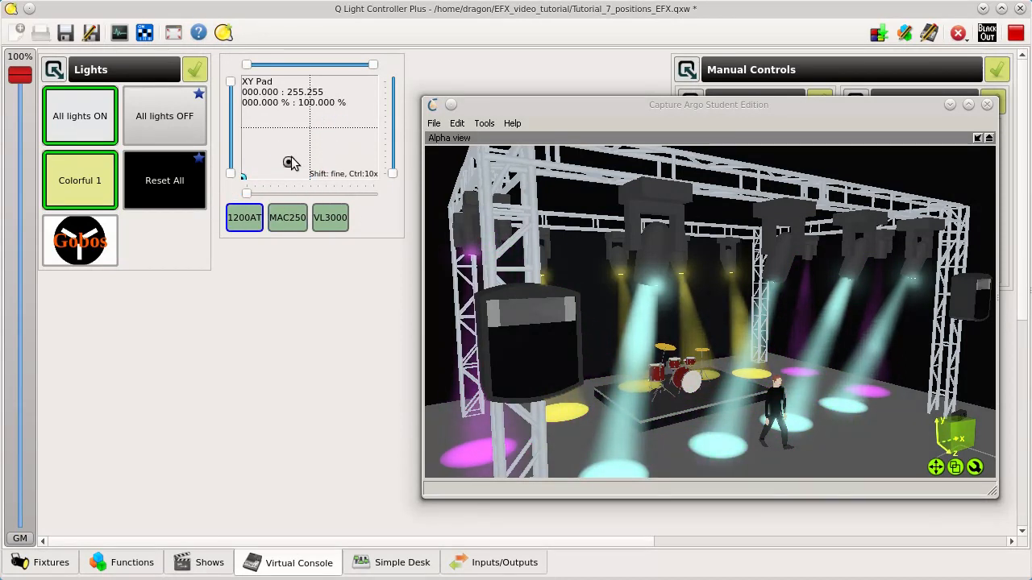
left_click_drag(290, 164, 366, 179)
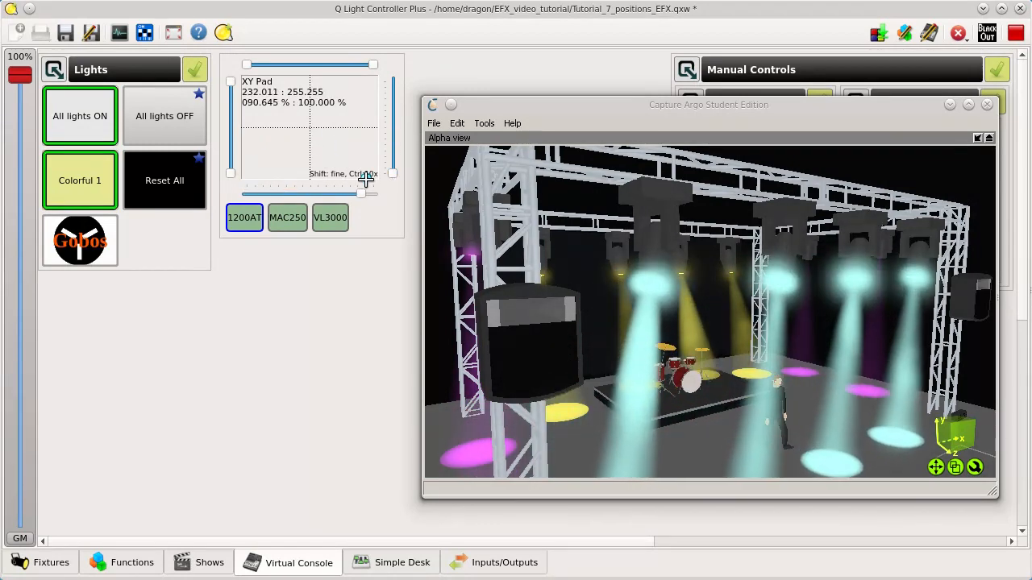
Step: Stop the All lights ON and Colorful 1 scenes and deactivate the 1200AT group preset
left_click(80, 117)
left_click(70, 205)
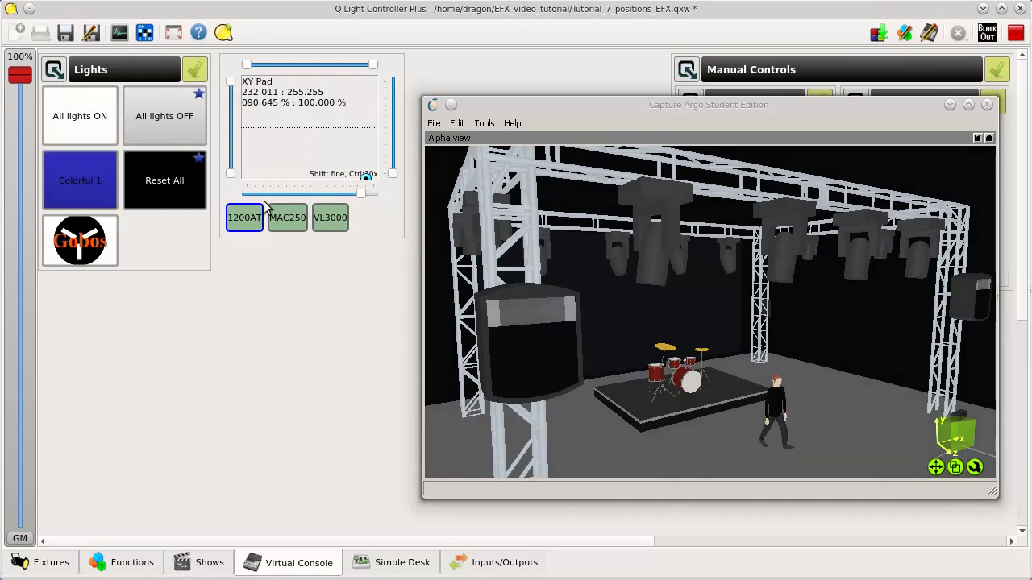
left_click(248, 211)
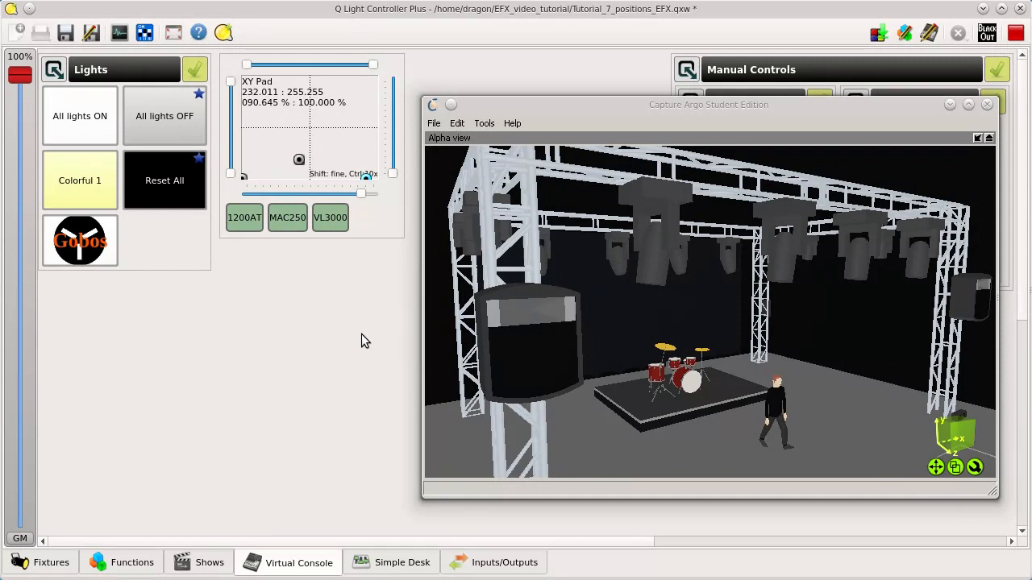
Step: Minimise the visualiser, return to design mode, and create a new chaser function named Back sweep
left_click(949, 104)
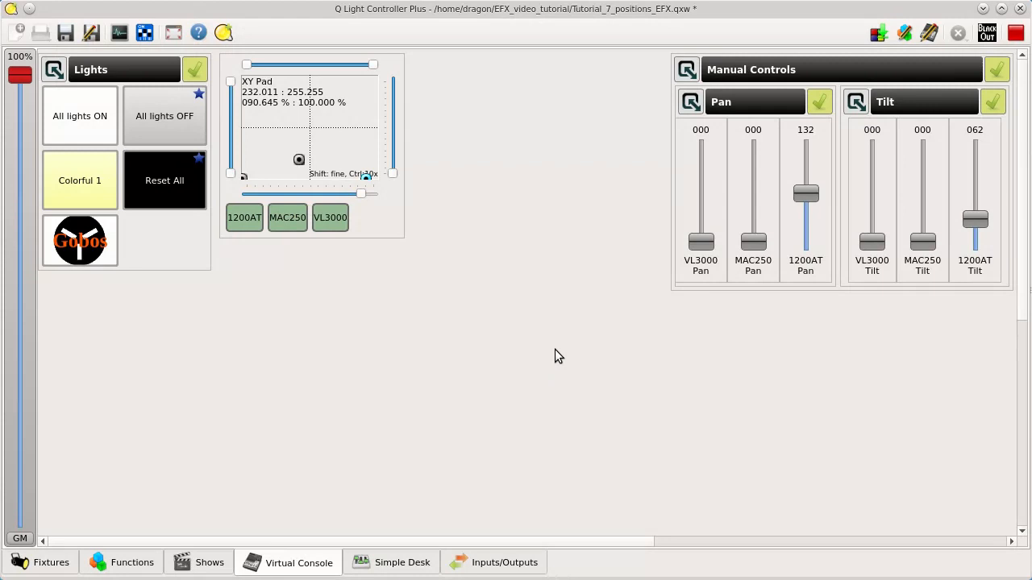
left_click(1015, 36)
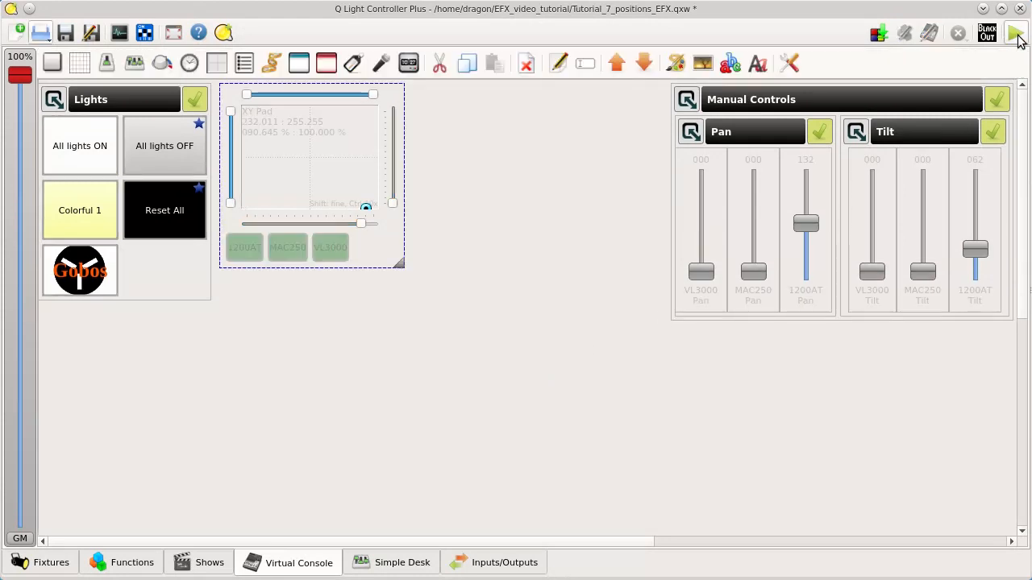
left_click(132, 564)
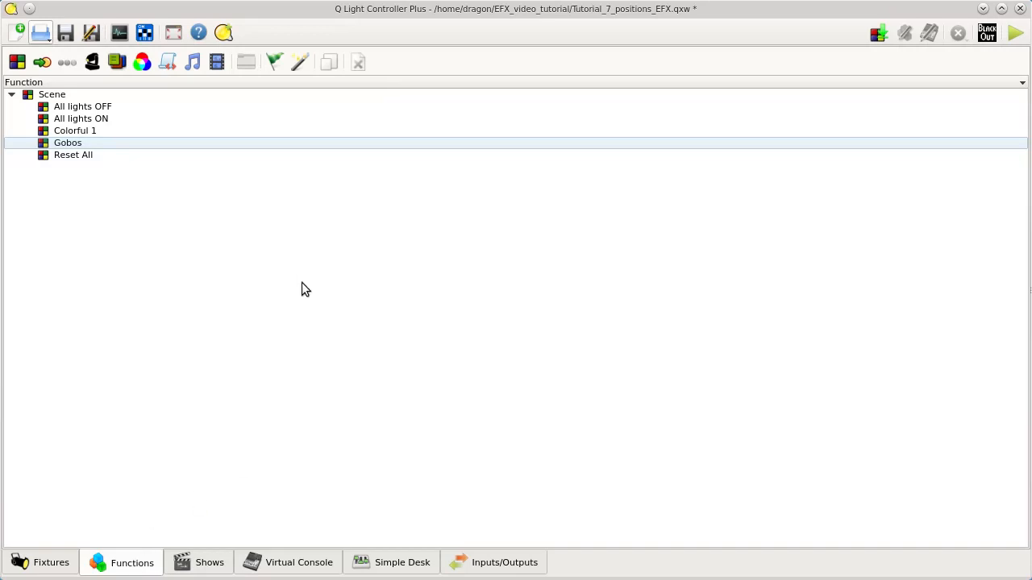
left_click(42, 62)
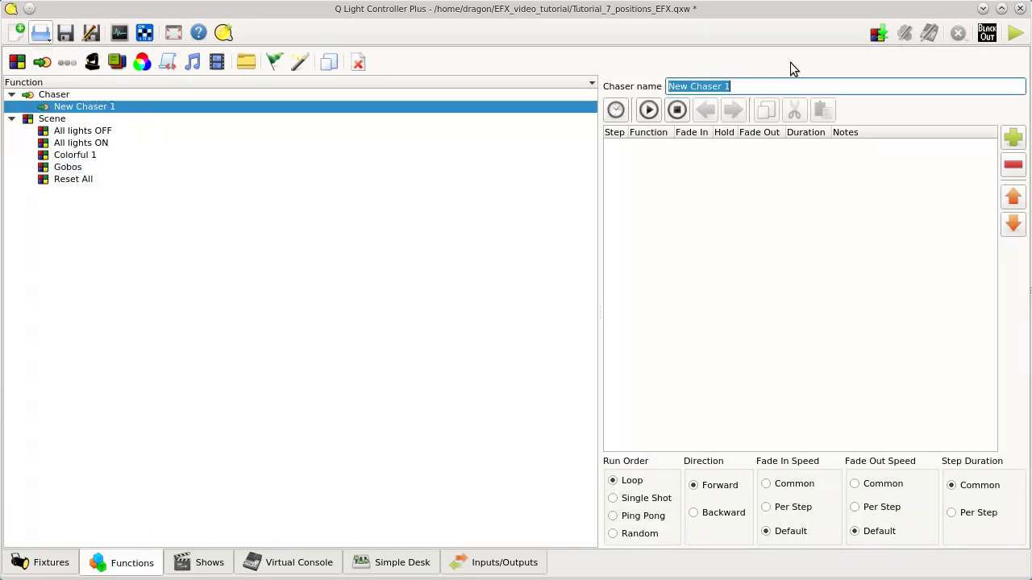
type("Bac")
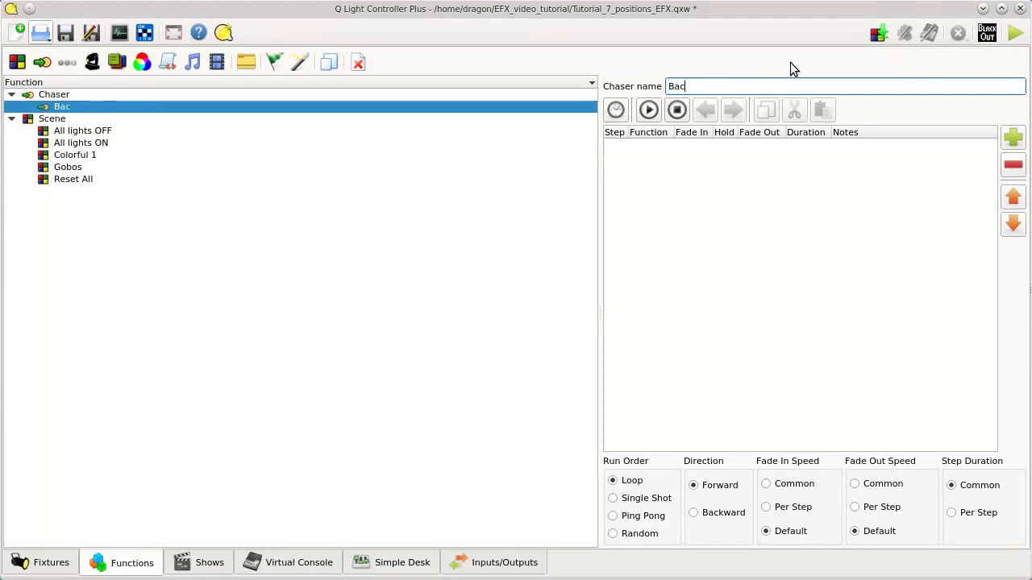
type("k sweep")
left_click(616, 110)
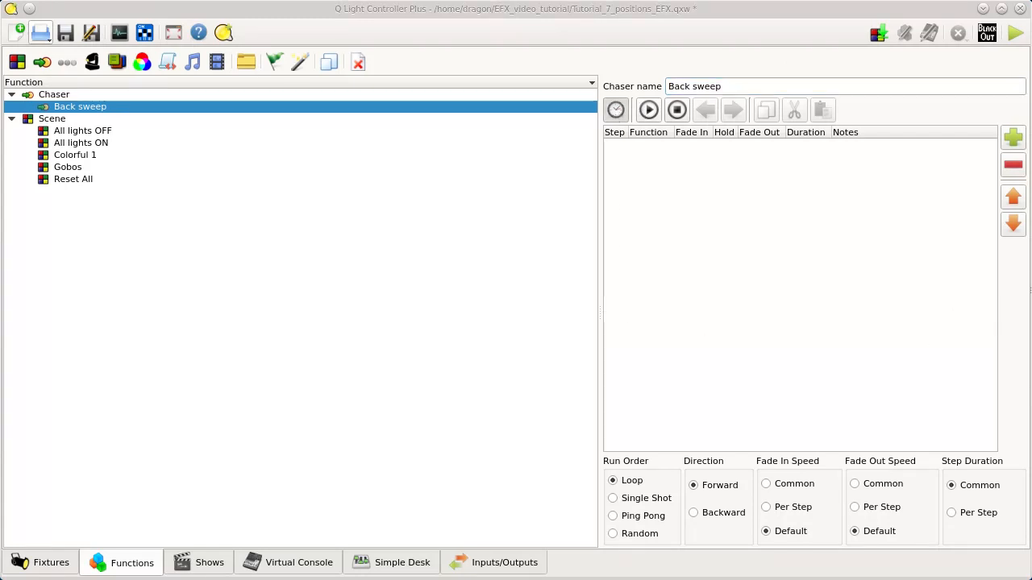
left_click(616, 109)
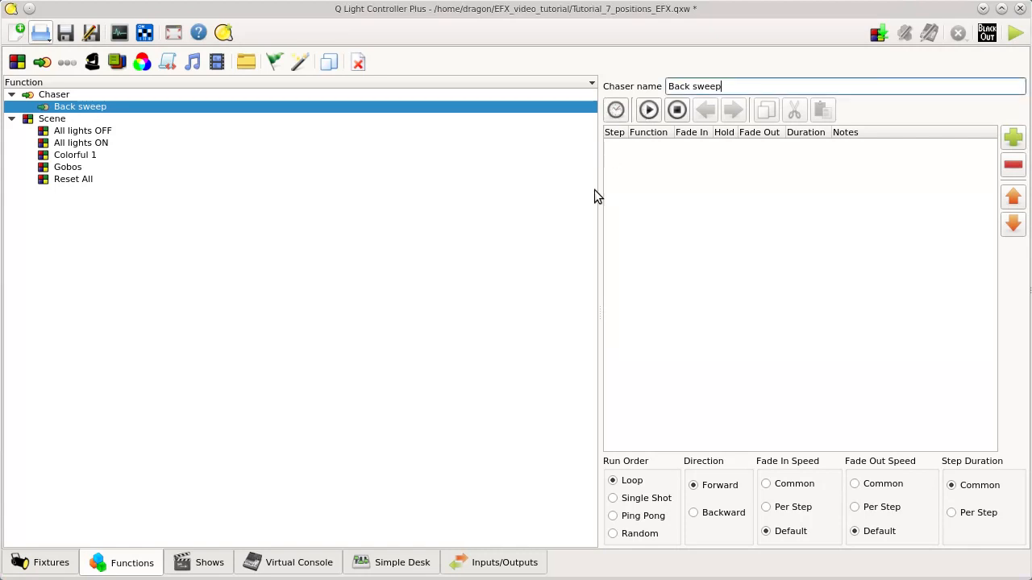
Step: Add a cue list widget to the Virtual Console and place it between the XY Pad and the Manual Controls frame
left_click(237, 301)
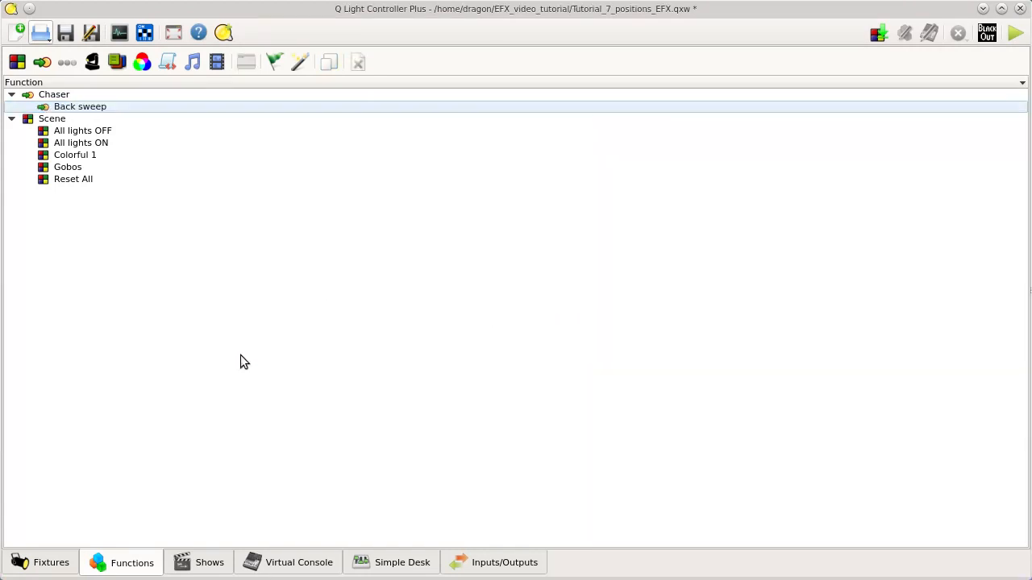
left_click(290, 563)
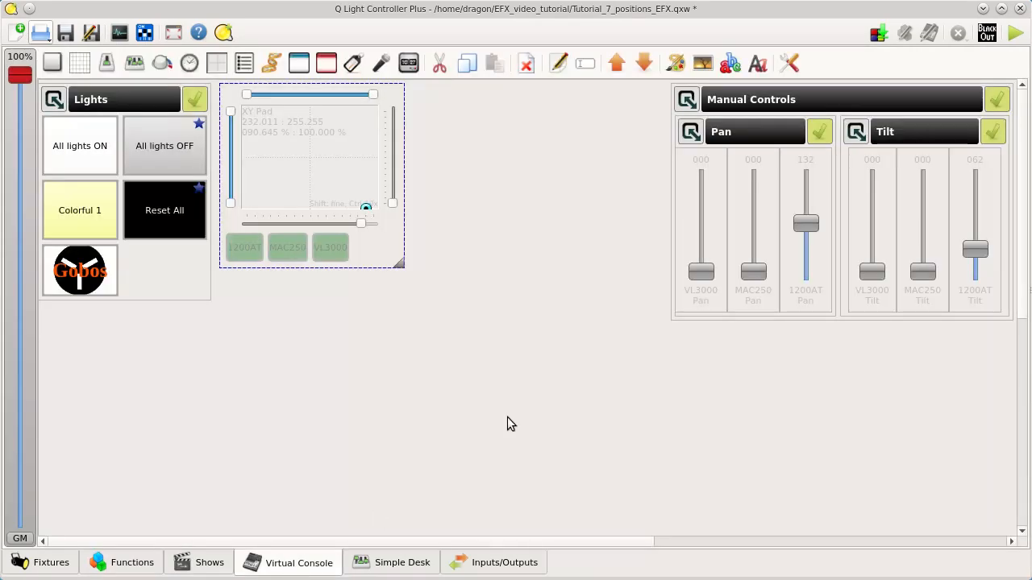
left_click(244, 68)
left_click_drag(636, 327, 504, 148)
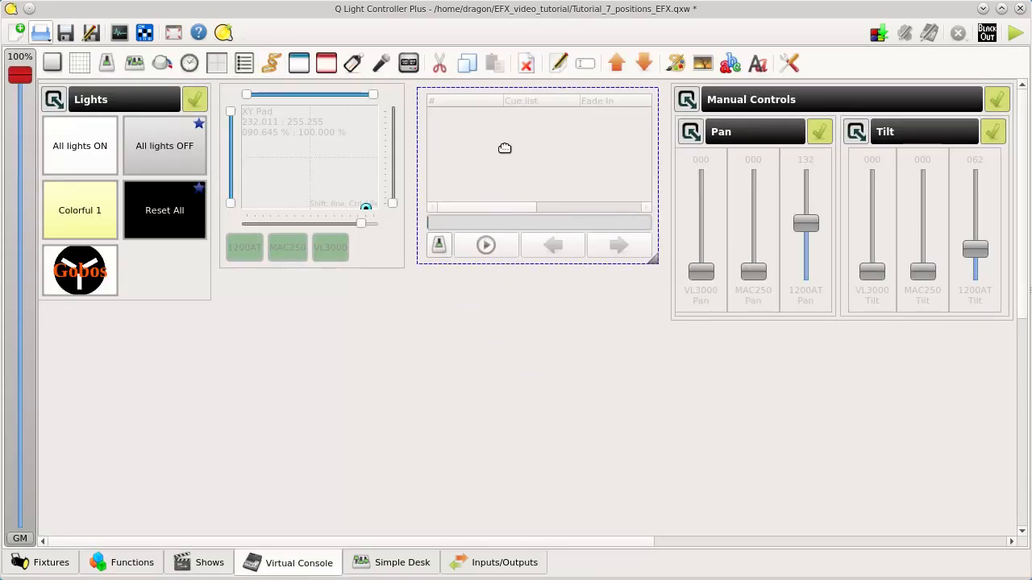
Step: Assign the Back sweep chaser to the new cue list
double_click(529, 168)
left_click(667, 176)
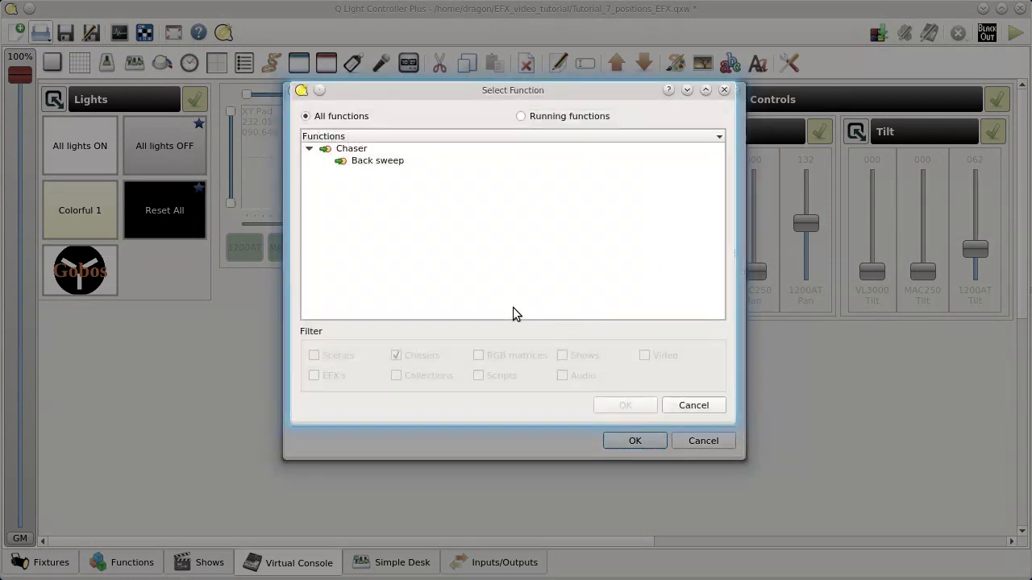
left_click(364, 161)
left_click(634, 407)
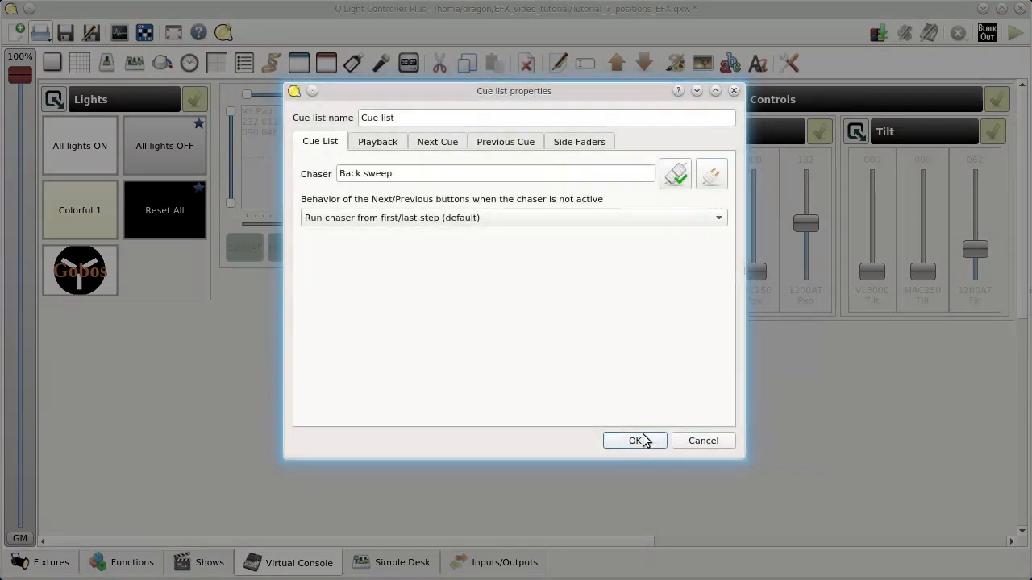
Step: Set the cue list's side faders behaviour to Steps and apply the cue list properties
left_click(583, 141)
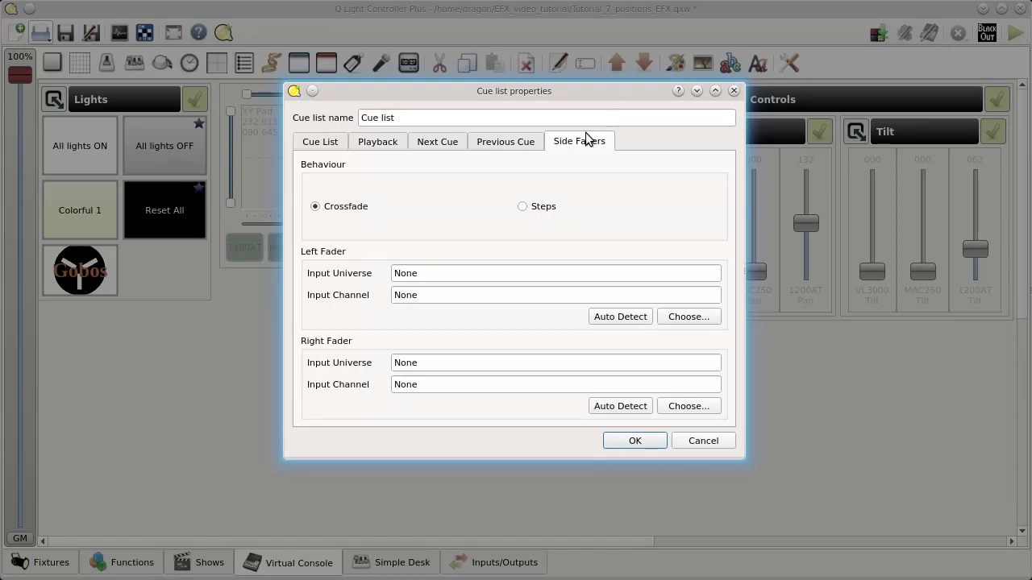
left_click(541, 207)
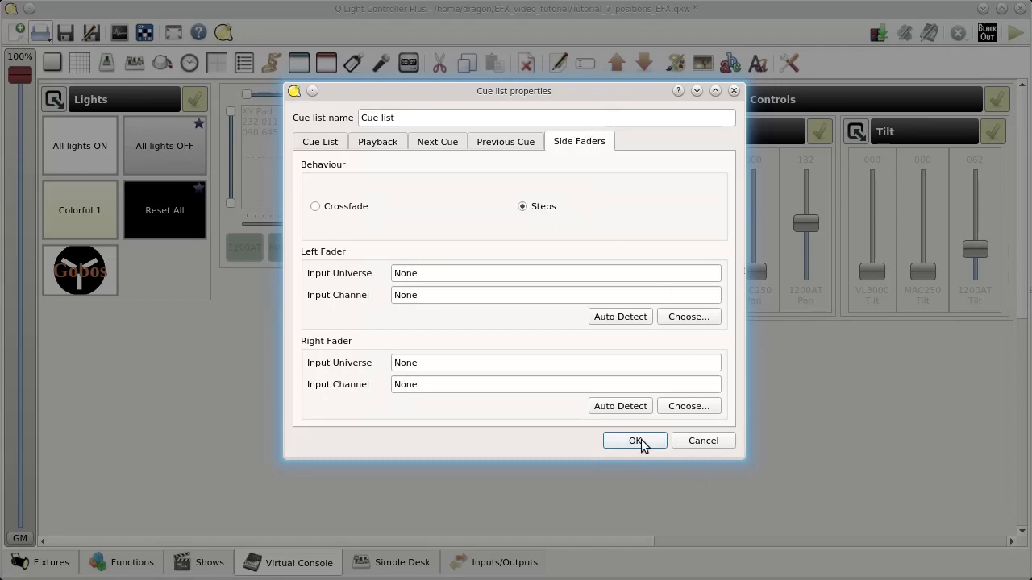
left_click(635, 441)
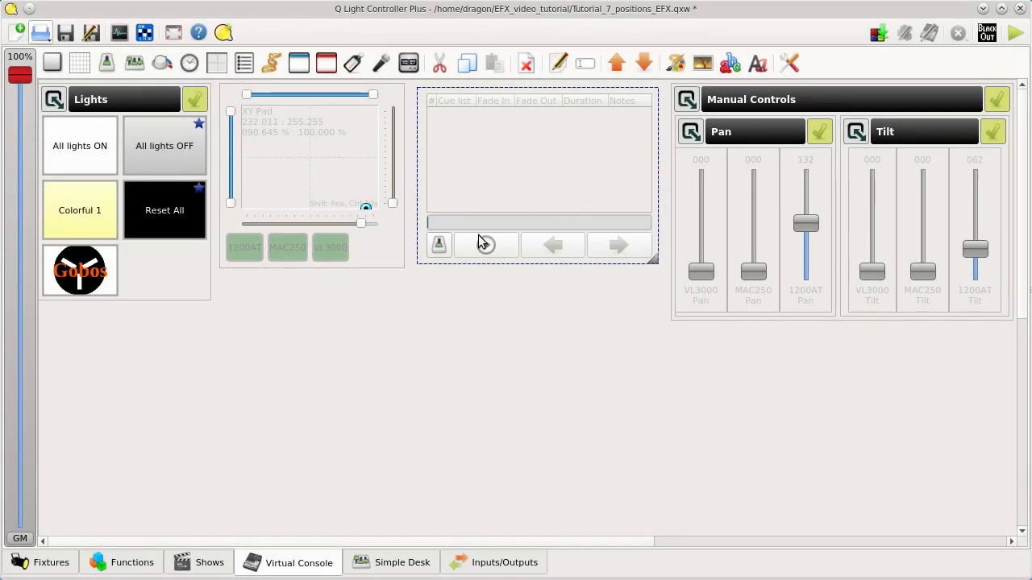
Step: Enter operate mode, reset all fixtures, and run All lights ON with the Capture Argo visualiser shown
left_click(315, 160)
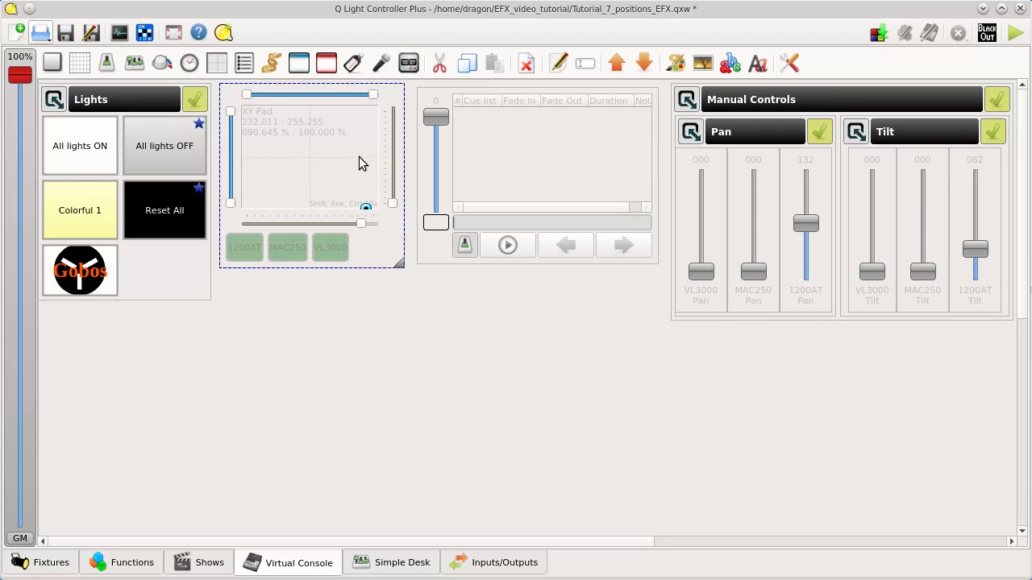
left_click(1015, 33)
left_click(166, 206)
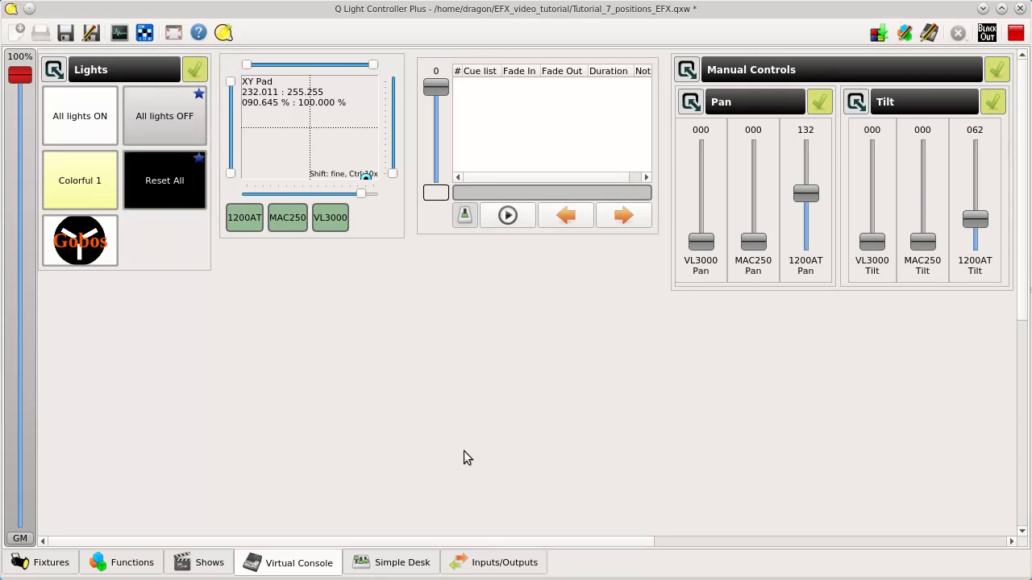
key("alt+Tab")
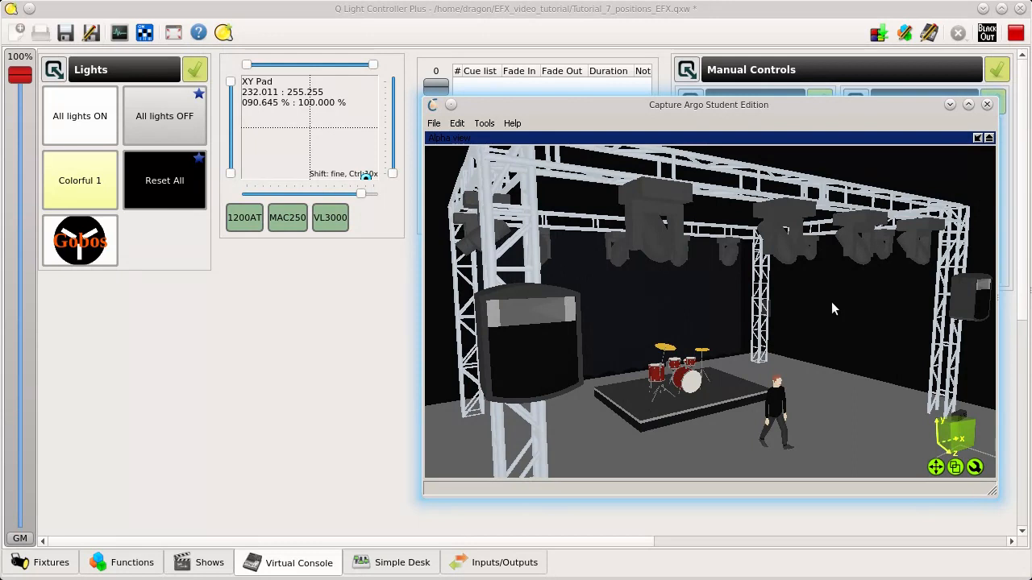
left_click(90, 119)
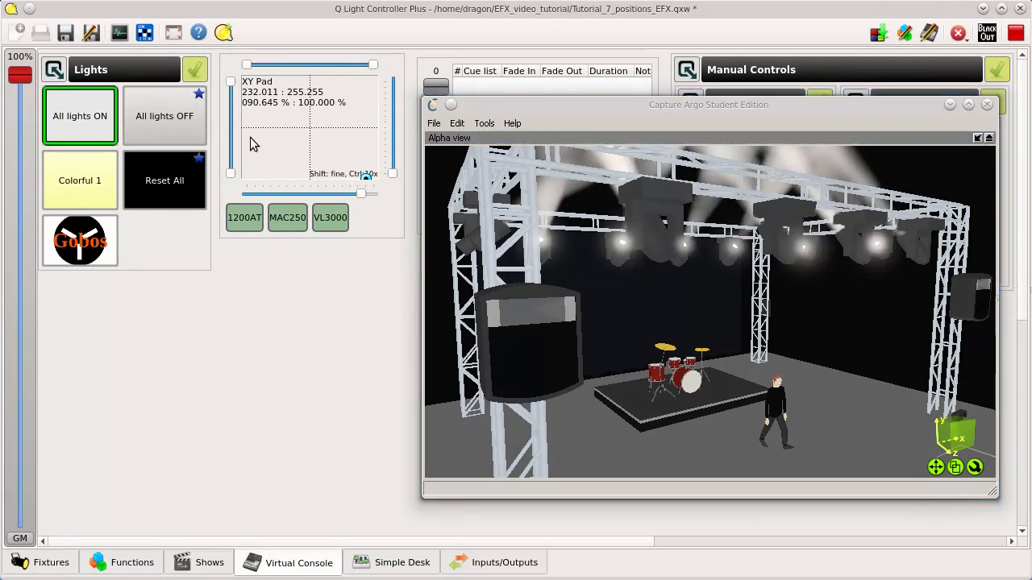
Step: Activate the VL3000 group preset and move its XY Pad point to about 39 % : 0 %
left_click(330, 218)
left_click(293, 154)
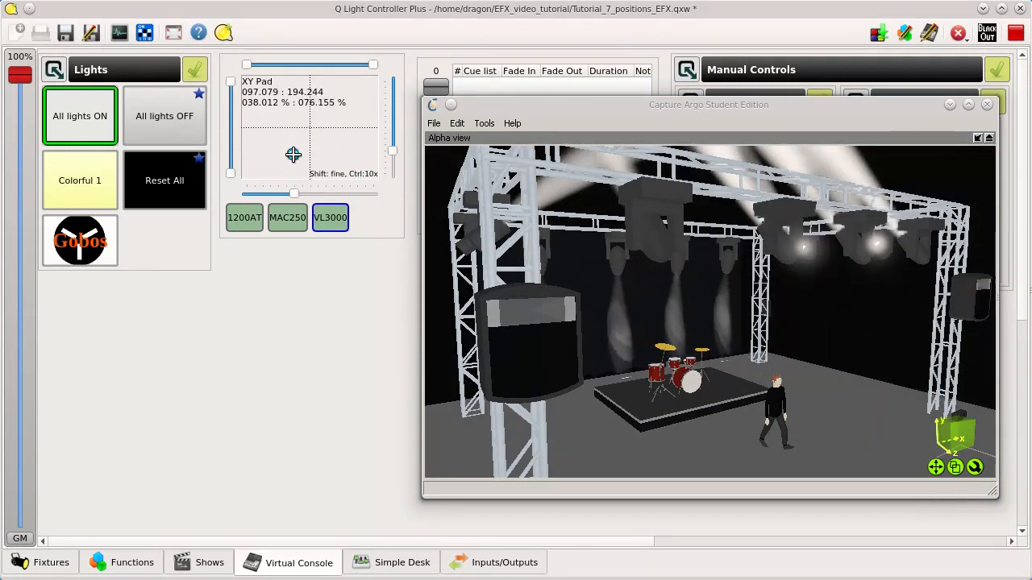
left_click_drag(293, 152, 289, 123)
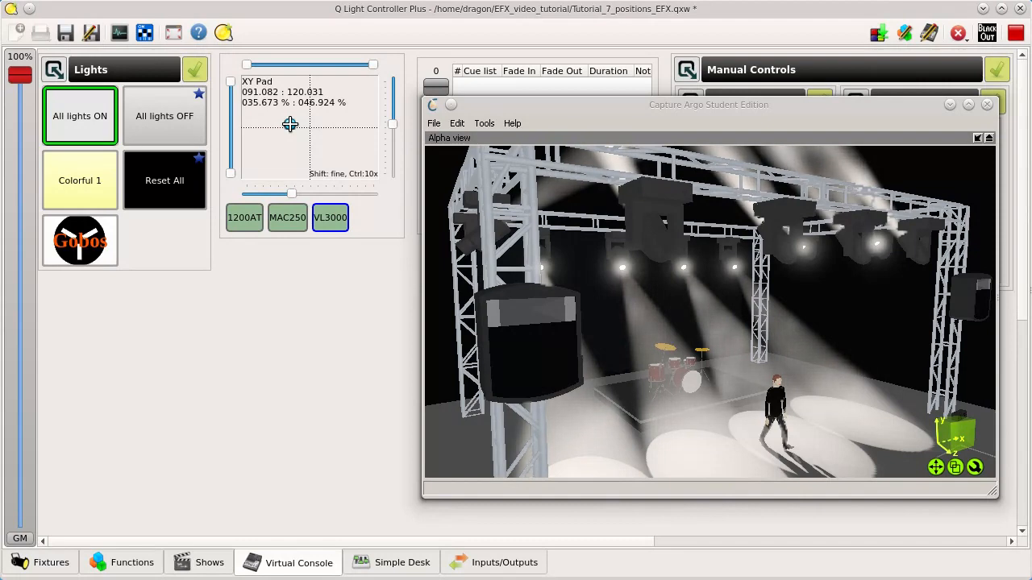
mouse_move(290, 124)
left_mouse_down()
mouse_move(294, 75)
mouse_move(302, 179)
mouse_move(298, 112)
left_mouse_up()
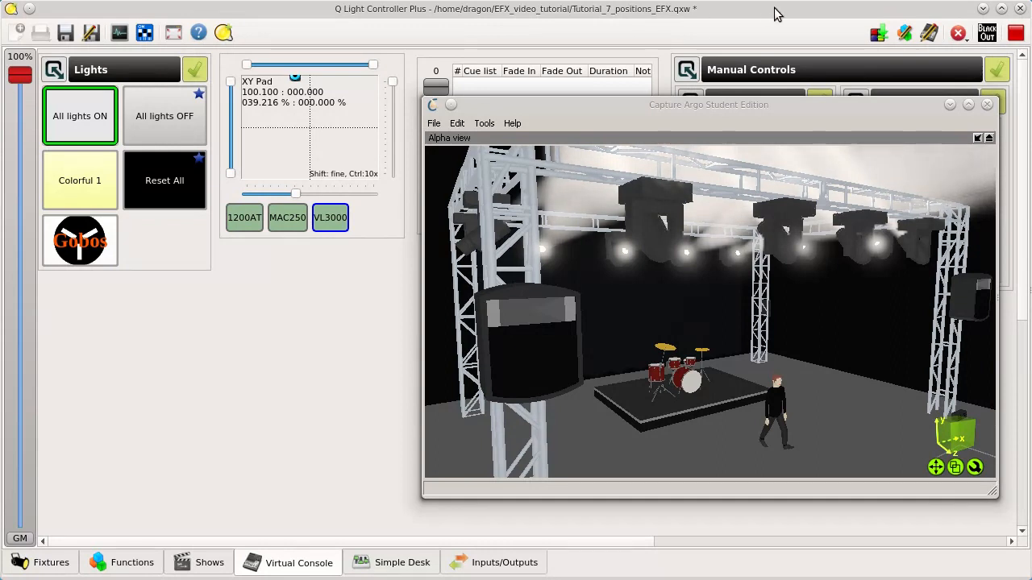
Step: Minimise the visualiser, stop the All lights ON scene and flash All lights OFF
left_click(949, 105)
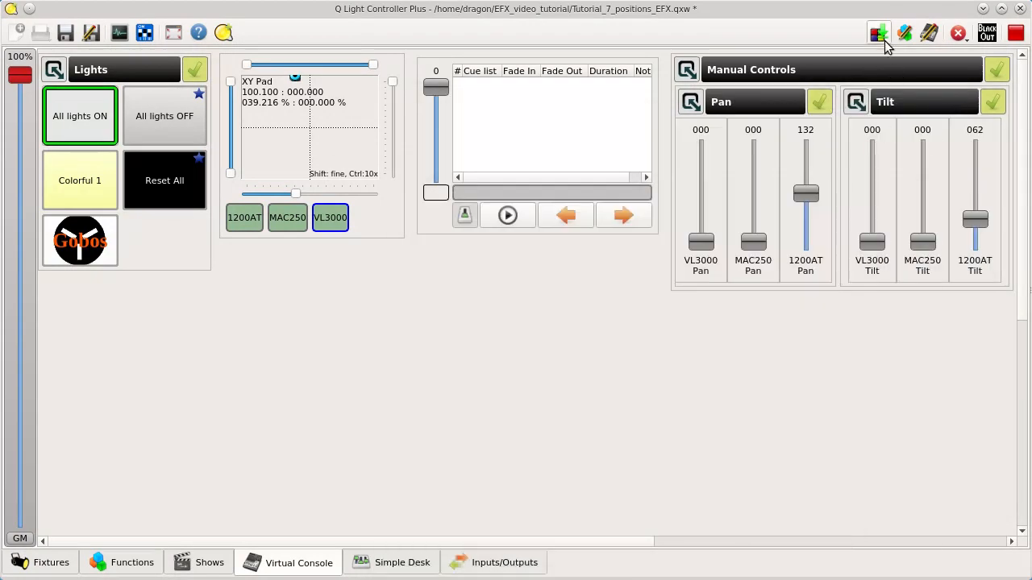
left_click(100, 126)
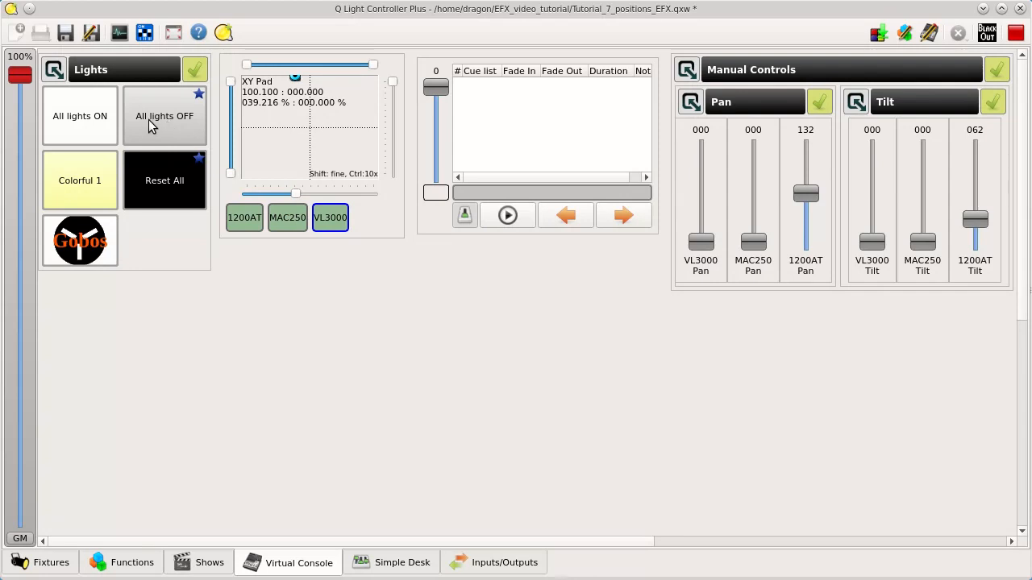
left_click(161, 112)
left_click(162, 113)
left_click(162, 113)
left_click(162, 113)
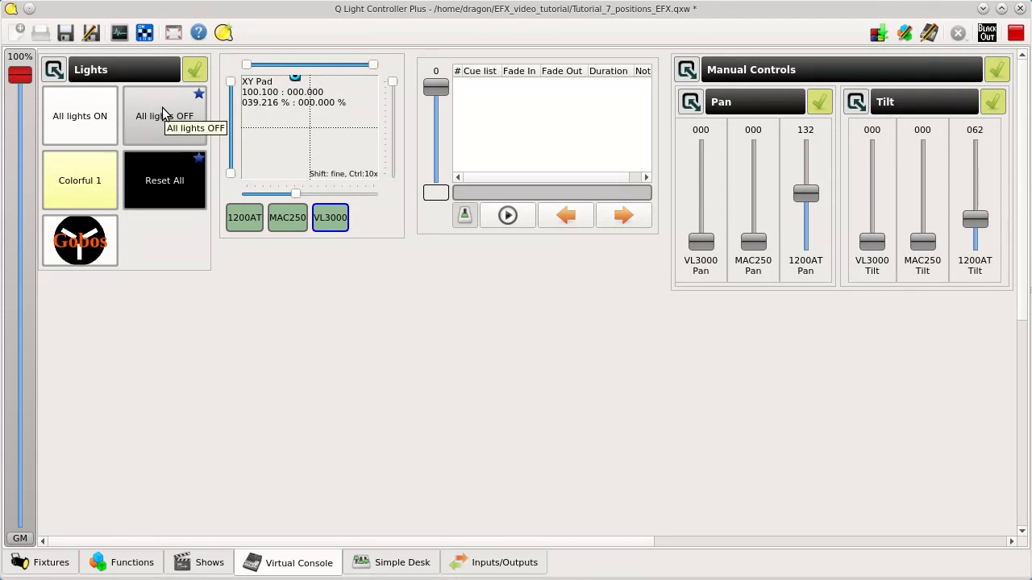
Step: Examine the pan and tilt channel values on pages 1 to 4 of Universe 1 in Simple Desk, then return to the Virtual Console
left_click(411, 562)
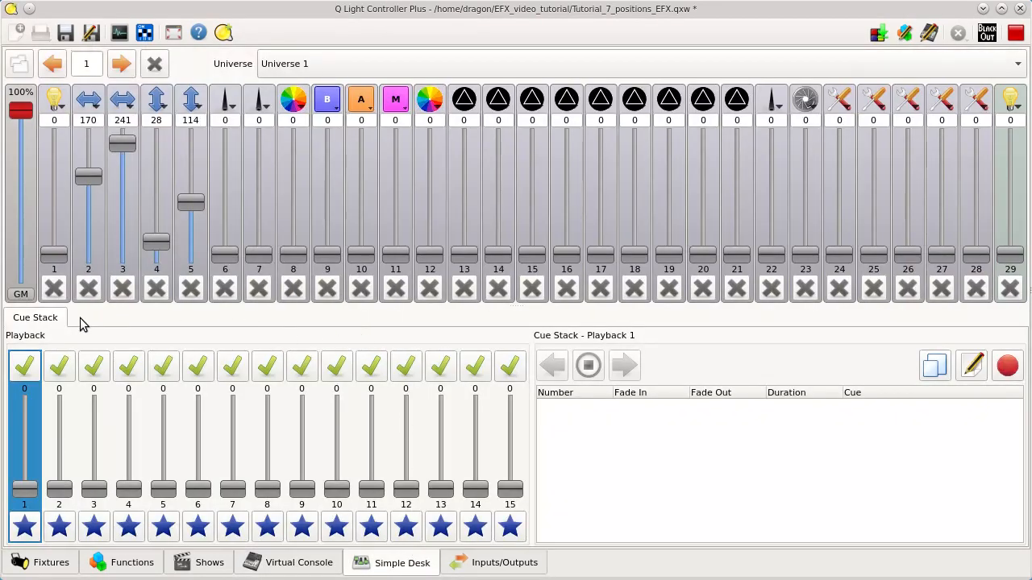
left_click(121, 64)
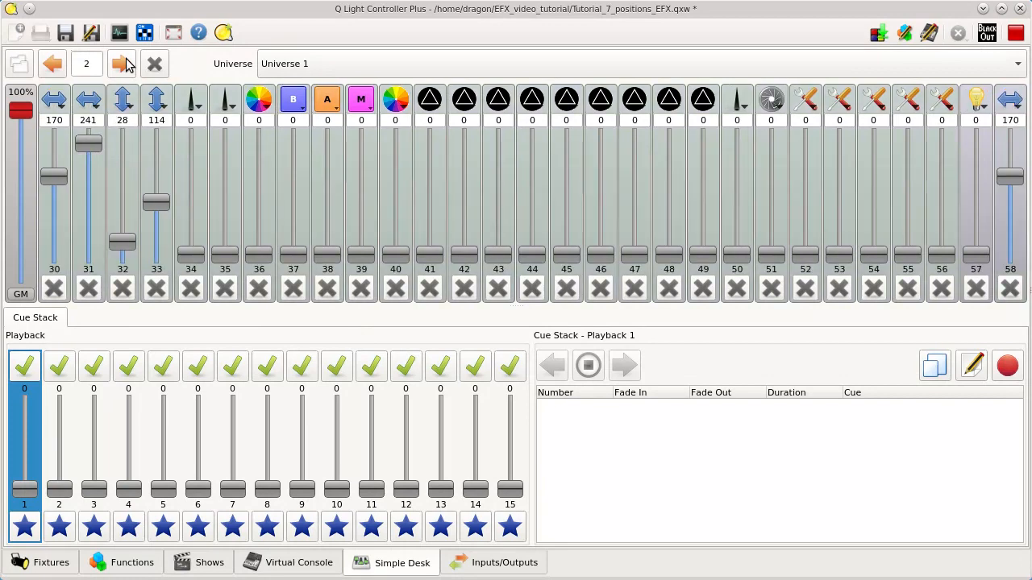
left_click(121, 63)
left_click(121, 64)
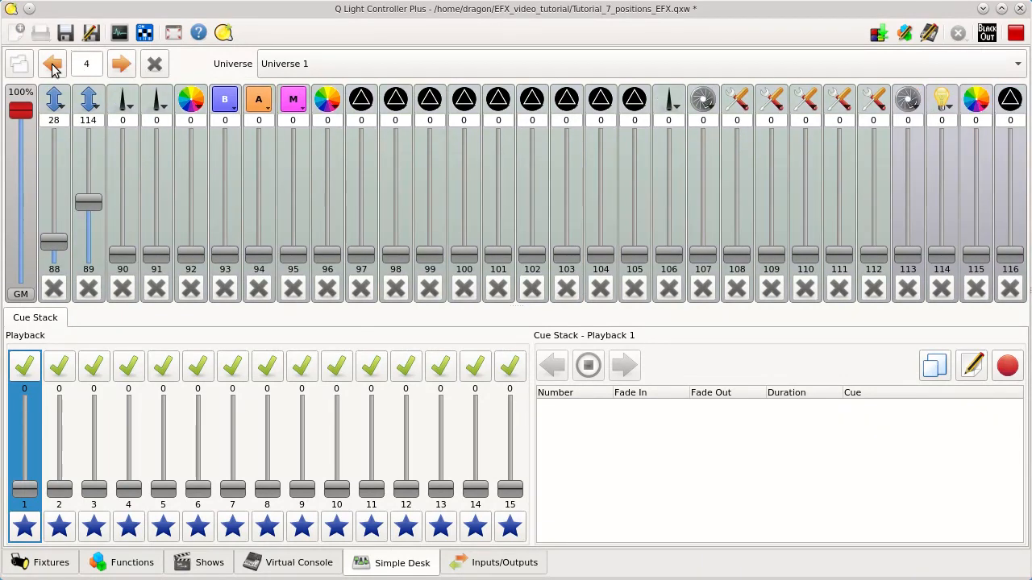
left_click(53, 66)
left_click(52, 66)
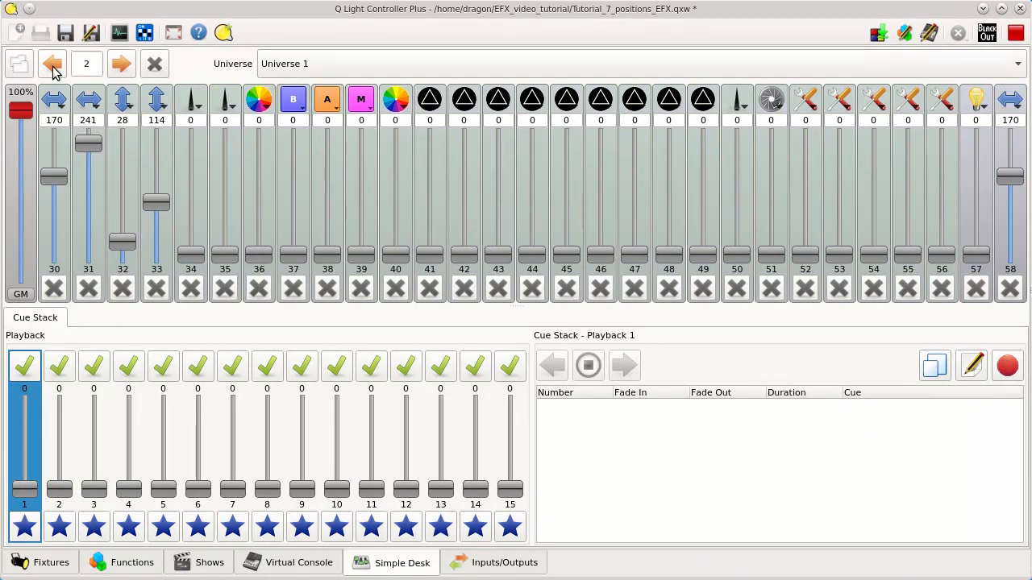
left_click(53, 68)
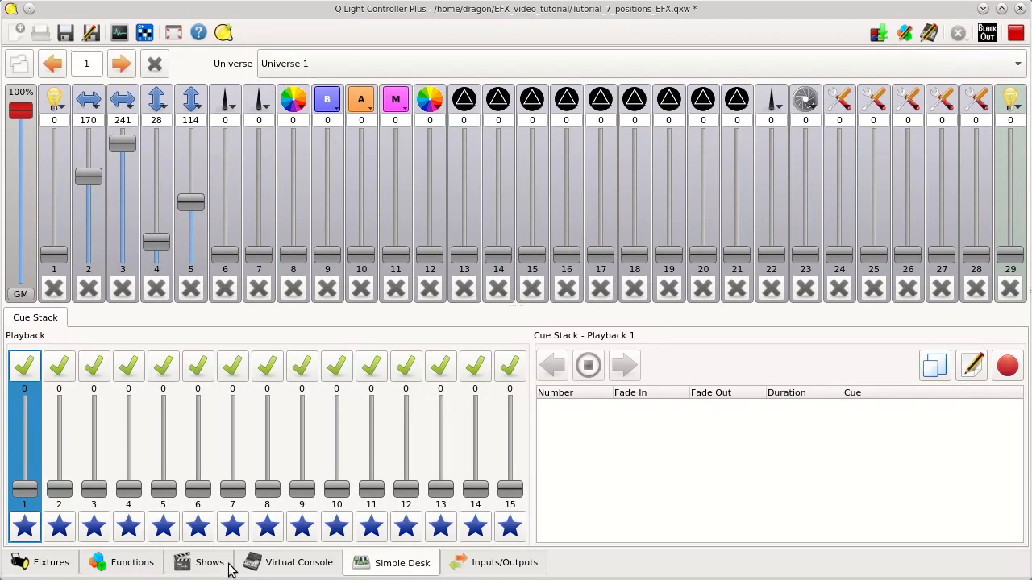
left_click(298, 565)
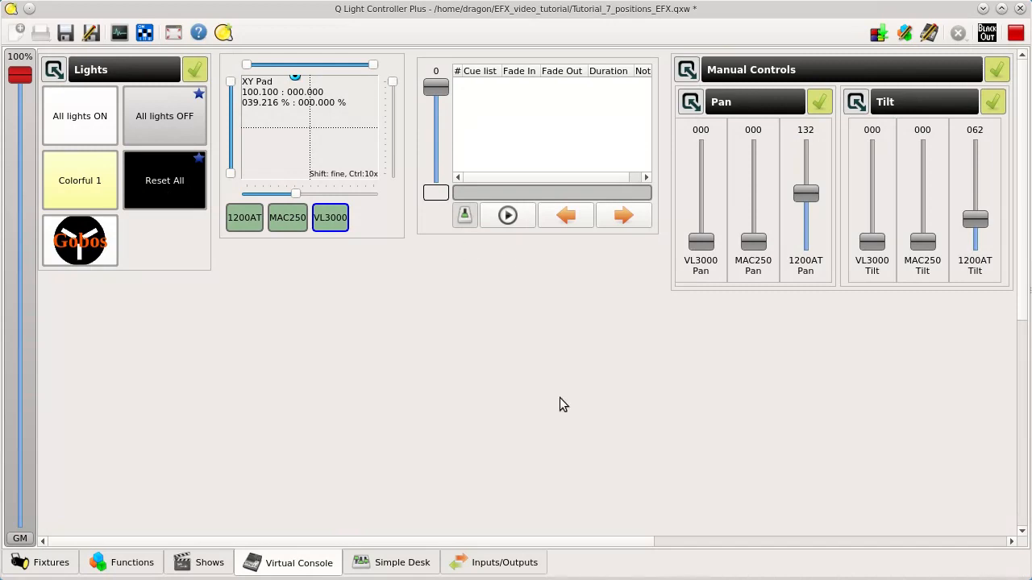
Step: Show the visualiser, run All lights ON to check the VL3000 beams at about 39 % : 0 %, and switch the lights off
left_click(564, 579)
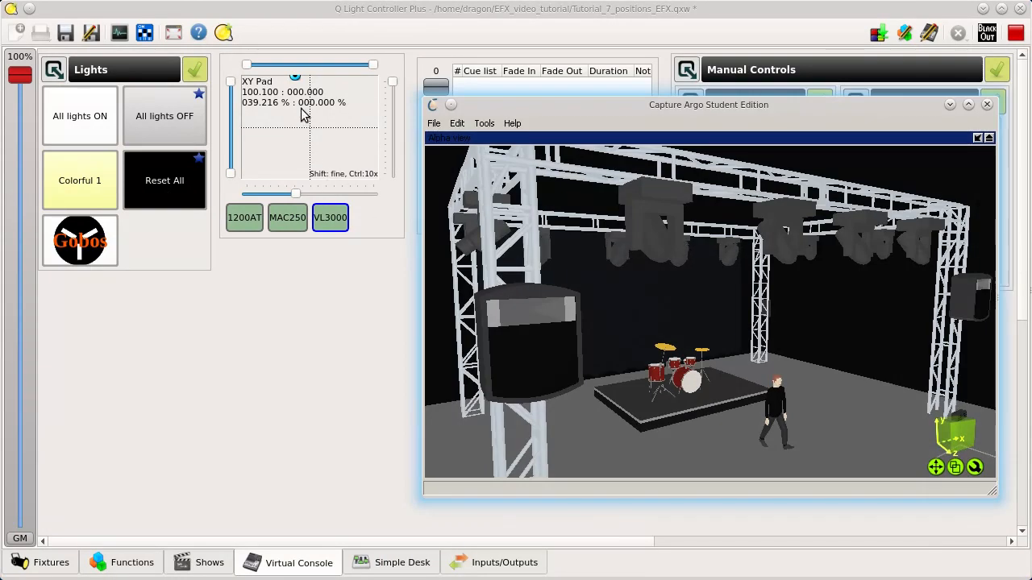
left_click(80, 119)
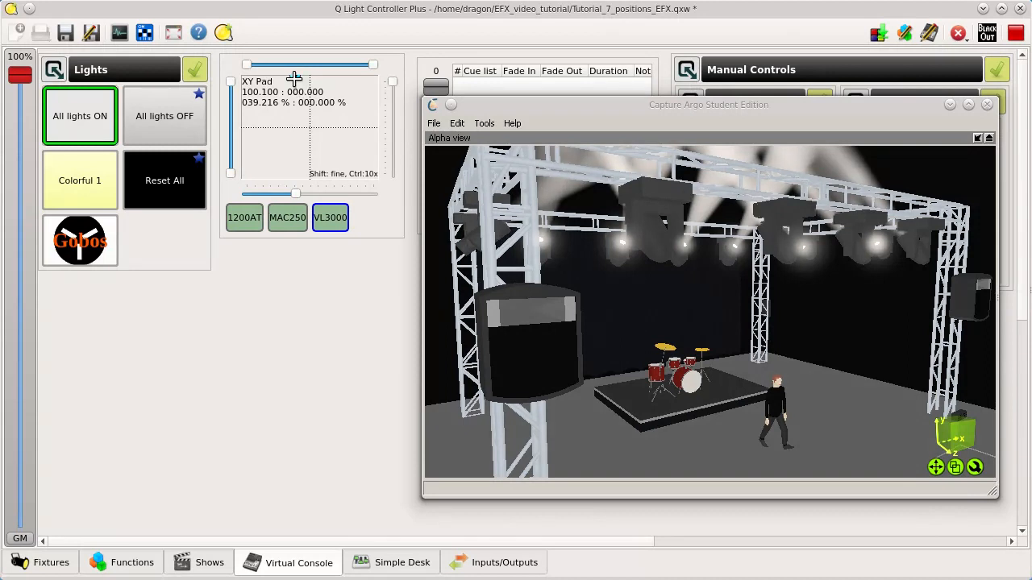
left_click(294, 80)
left_click_drag(302, 83, 302, 80)
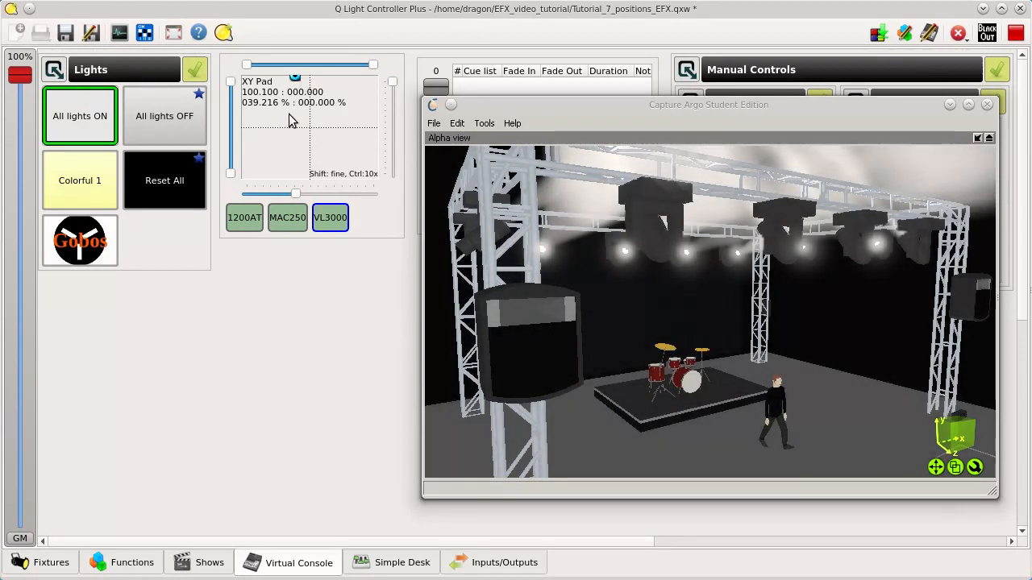
left_click(138, 120)
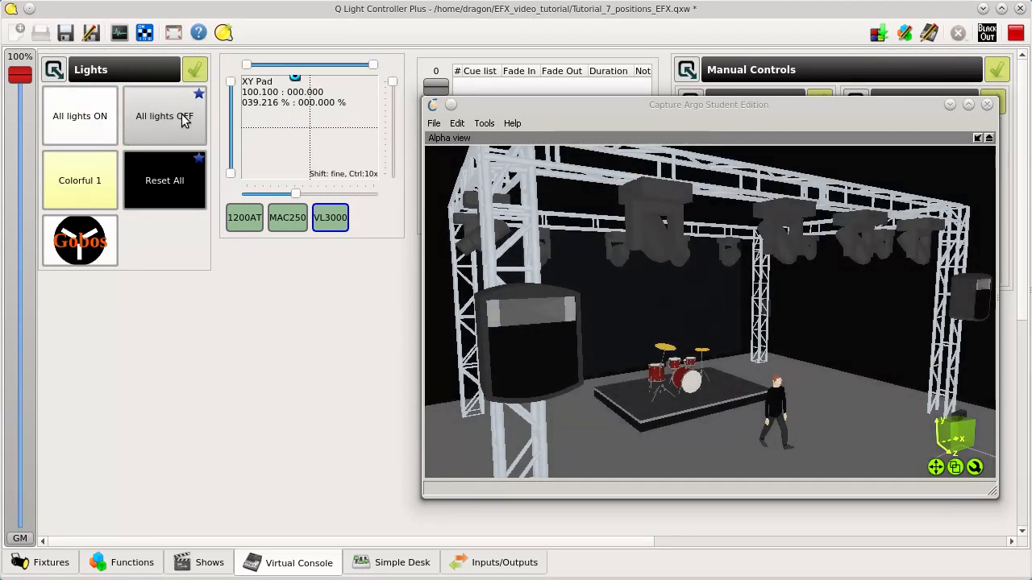
Step: Review the VL3000 Spot #1 channels in Simple Desk's fixture view and return to the Virtual Console
left_click(402, 562)
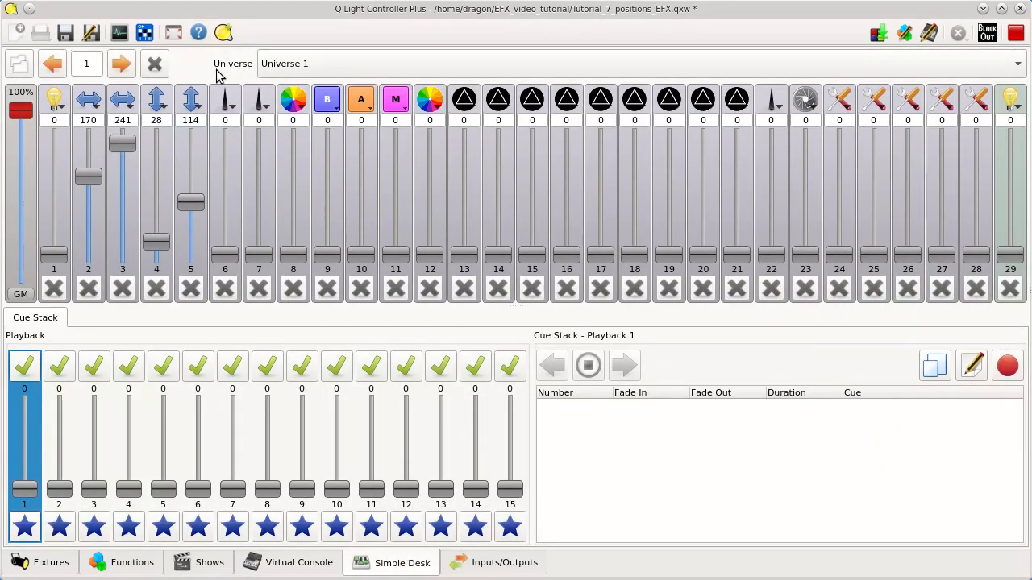
left_click(21, 70)
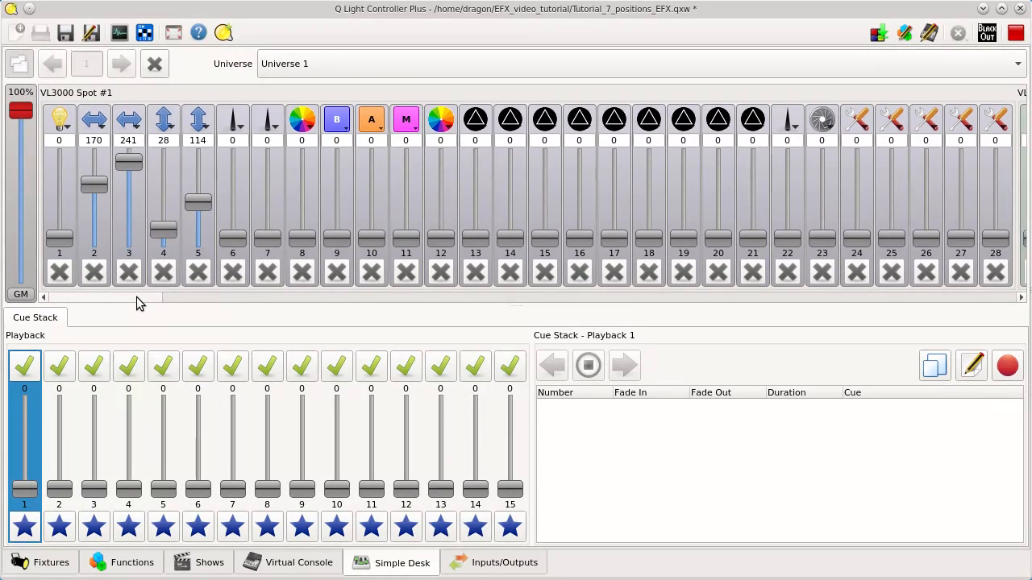
left_click_drag(136, 297, 104, 297)
left_click(319, 564)
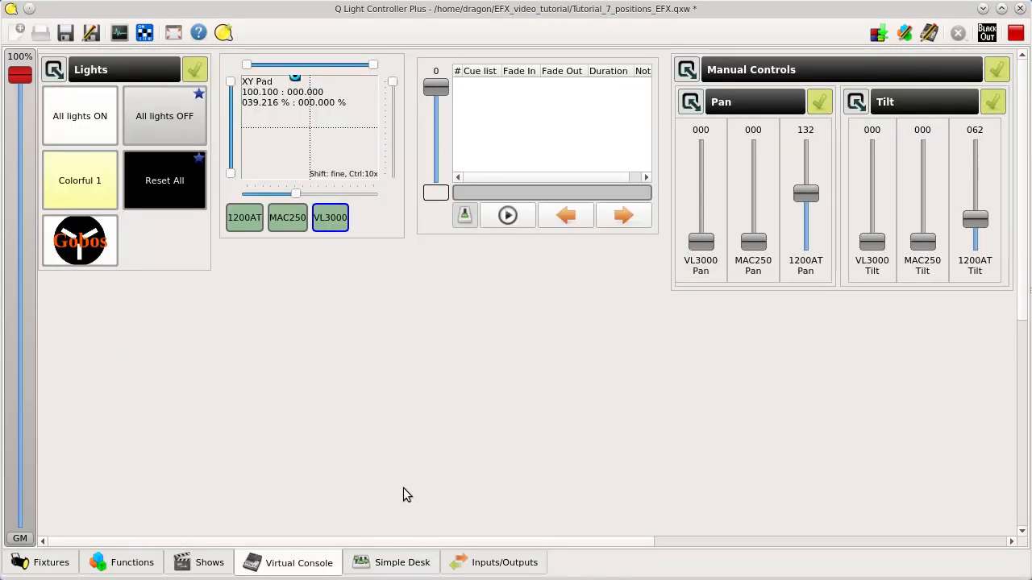
Step: Dump all channels' non-zero DMX values to a scene named Back High and add it to the Back sweep chaser
left_click(879, 33)
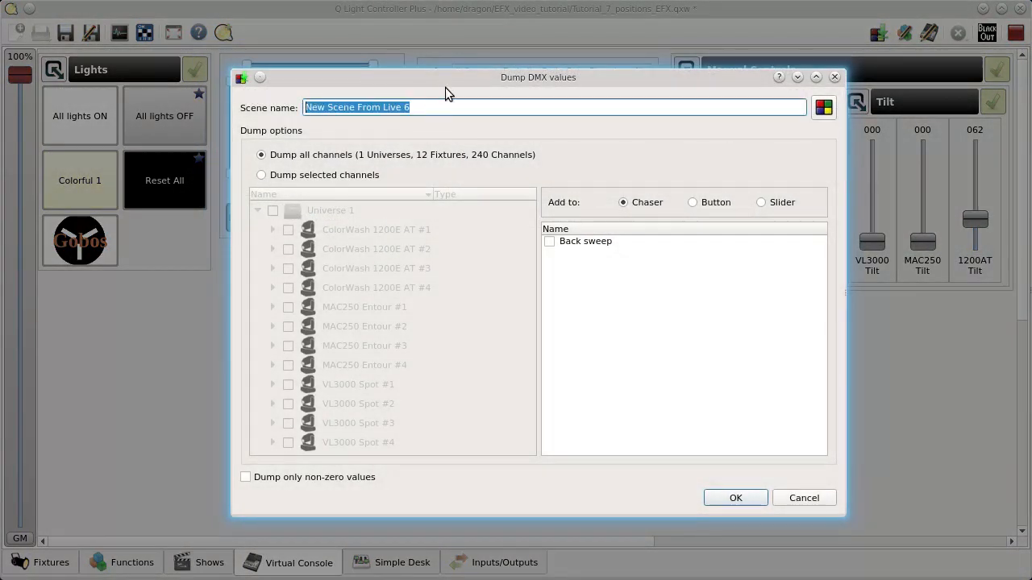
type("Back Hi")
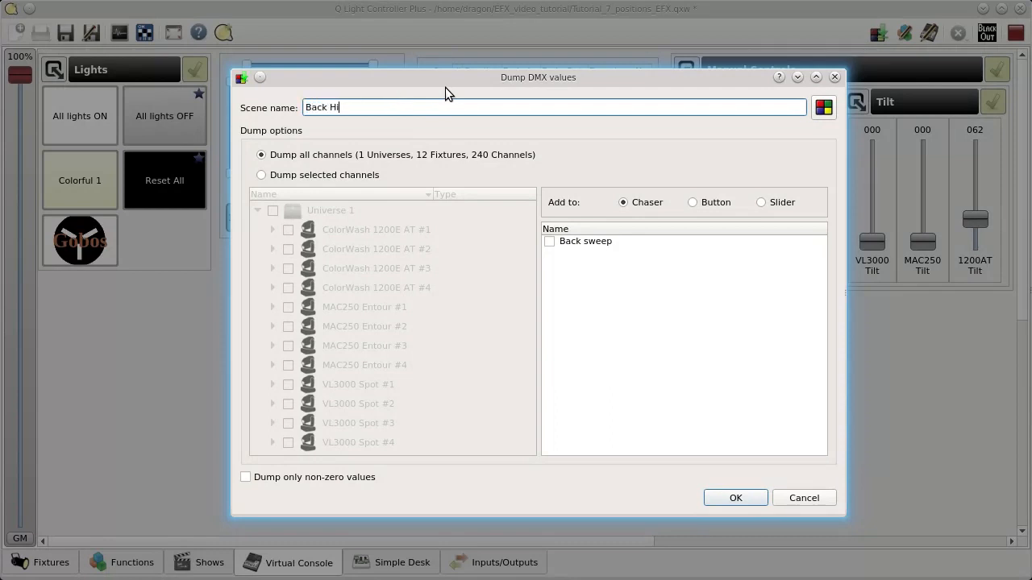
type("gh")
left_click(549, 241)
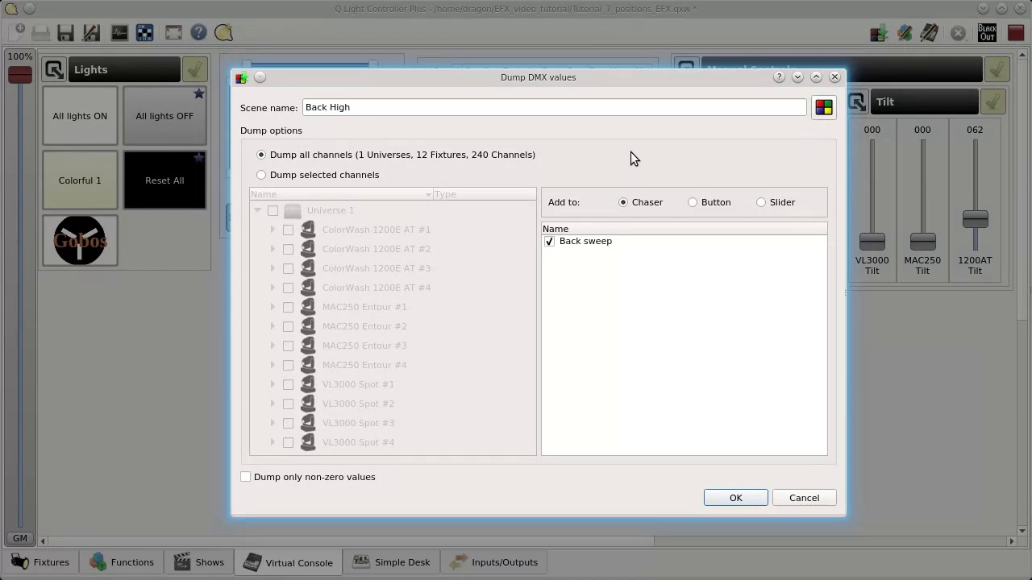
left_click(288, 477)
left_click(731, 497)
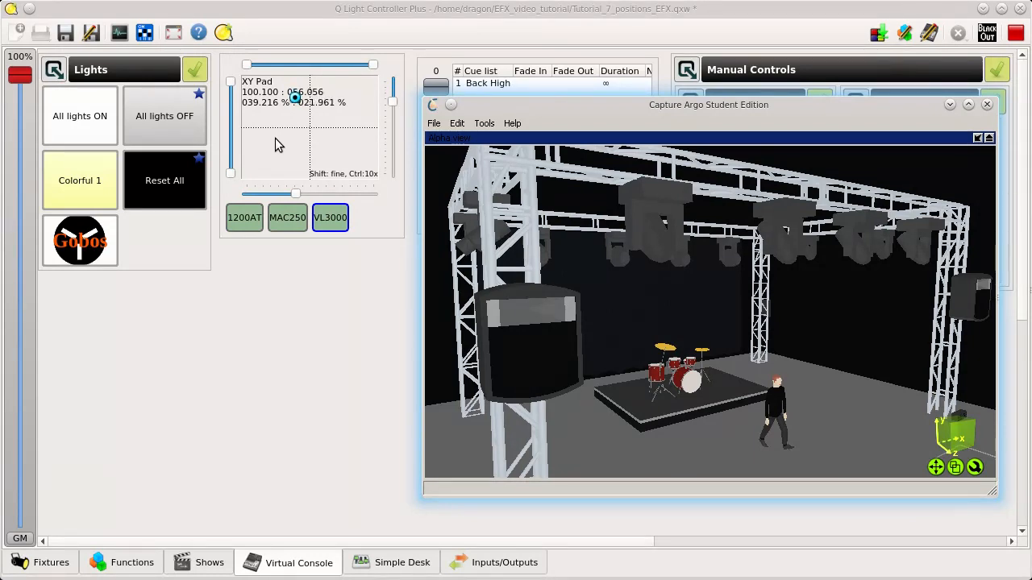
Step: Dump all channels' non-zero DMX values to a scene named Back Mid 1 and add it to the Back sweep chaser
left_click(878, 33)
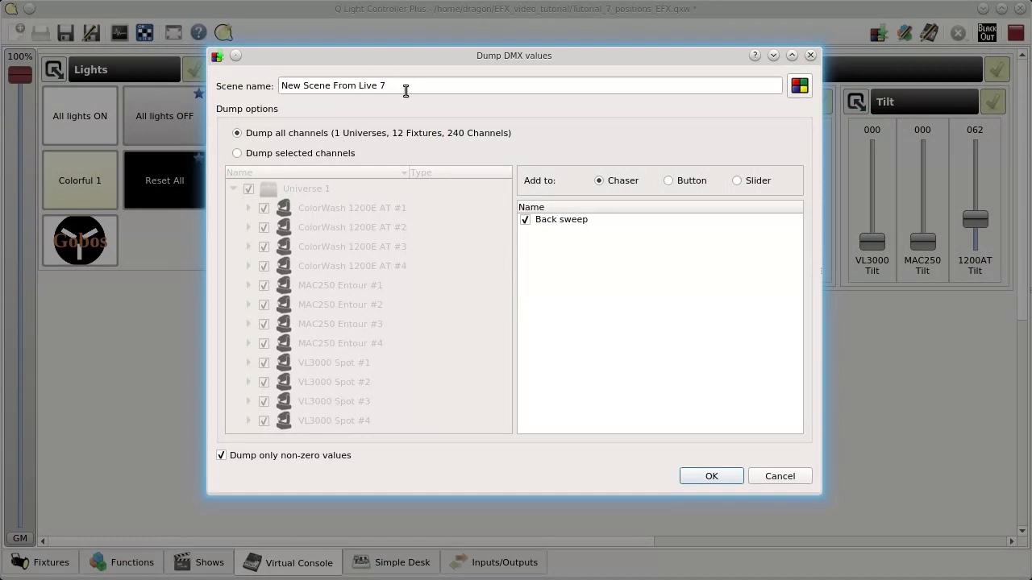
left_click_drag(405, 90, 102, 92)
type("Back Mid 1")
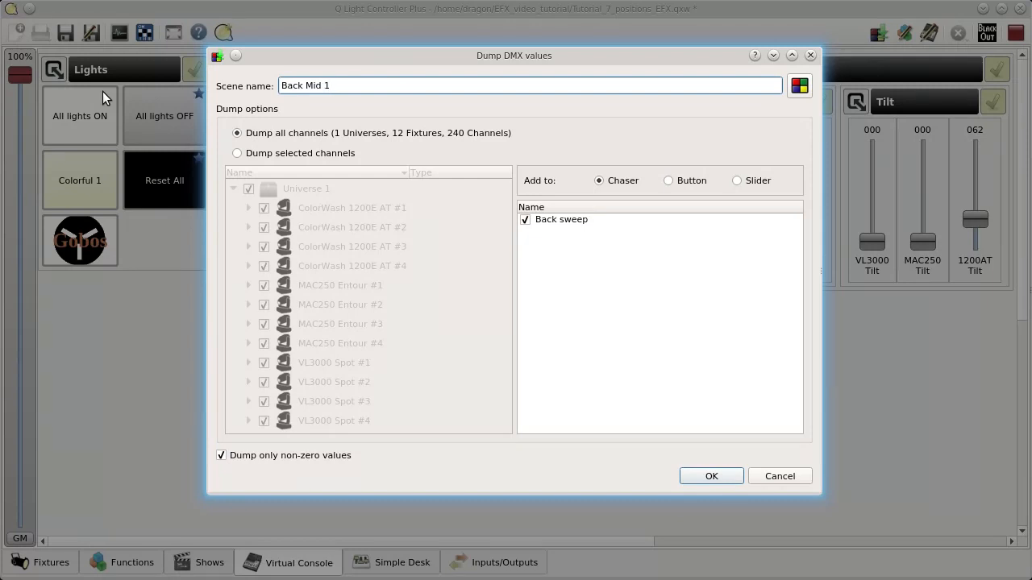
left_click(689, 477)
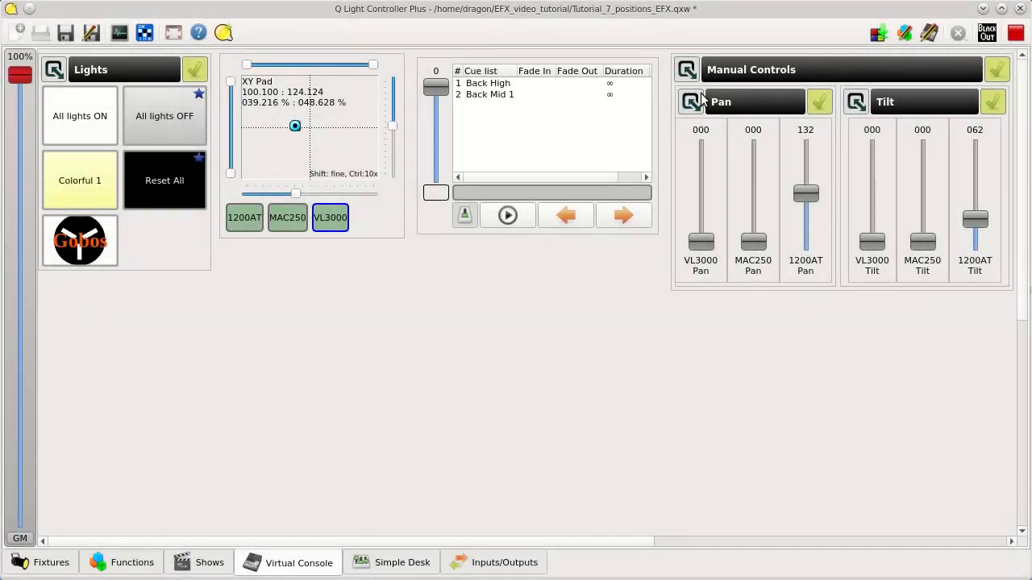
Step: Dump the VL3000 position at about 39 % : 49 % to a scene named Back Mid 2 in the Back sweep chaser
left_click(878, 33)
left_click_drag(408, 80, 15, 73)
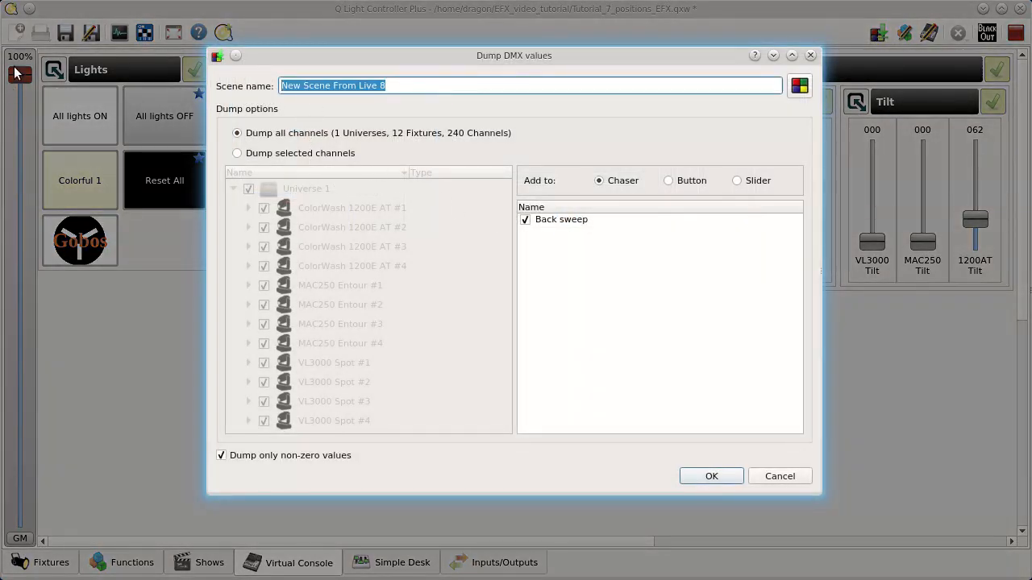
type("Back Mid 2")
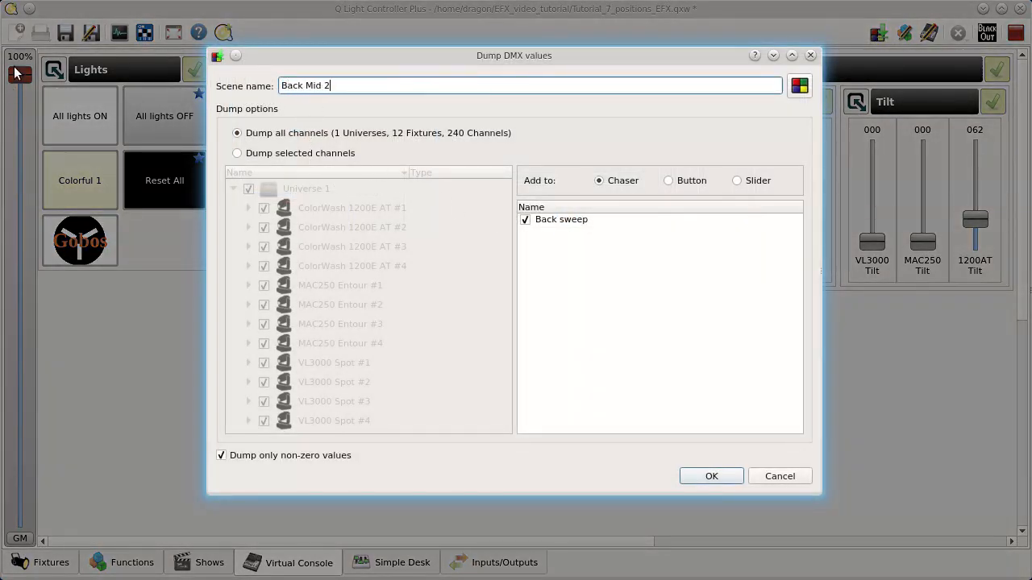
key("Return")
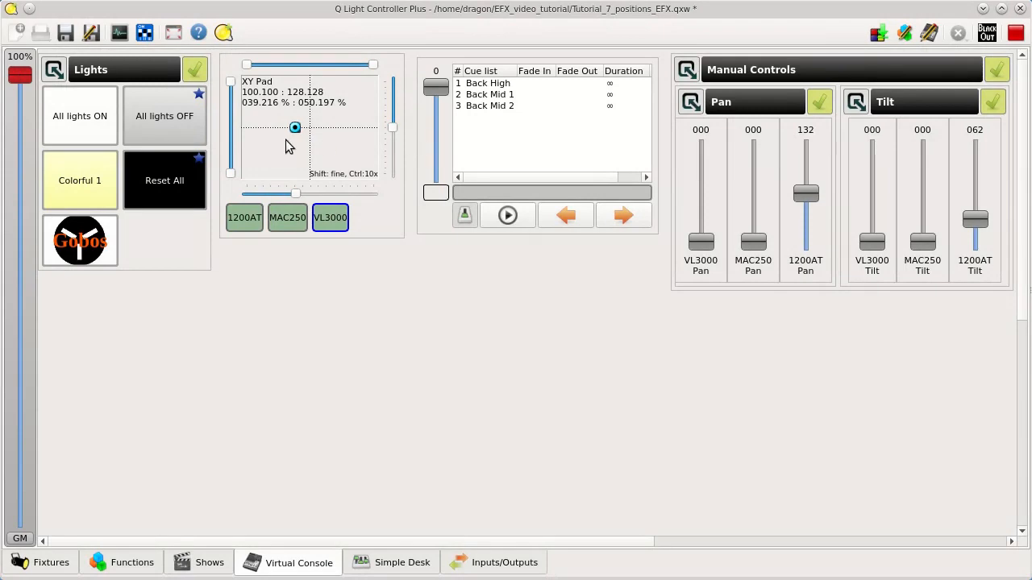
Step: Aim the VL3000 group at about 39 % : 75 % and dump it to a Back Mid 3 scene in the Back sweep chaser
left_click_drag(291, 145, 295, 153)
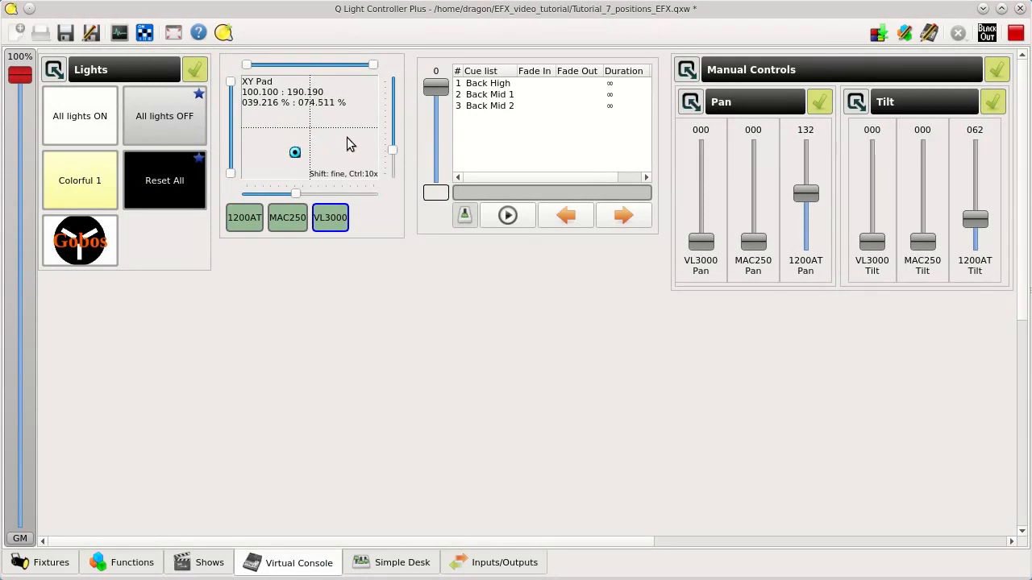
left_click(880, 34)
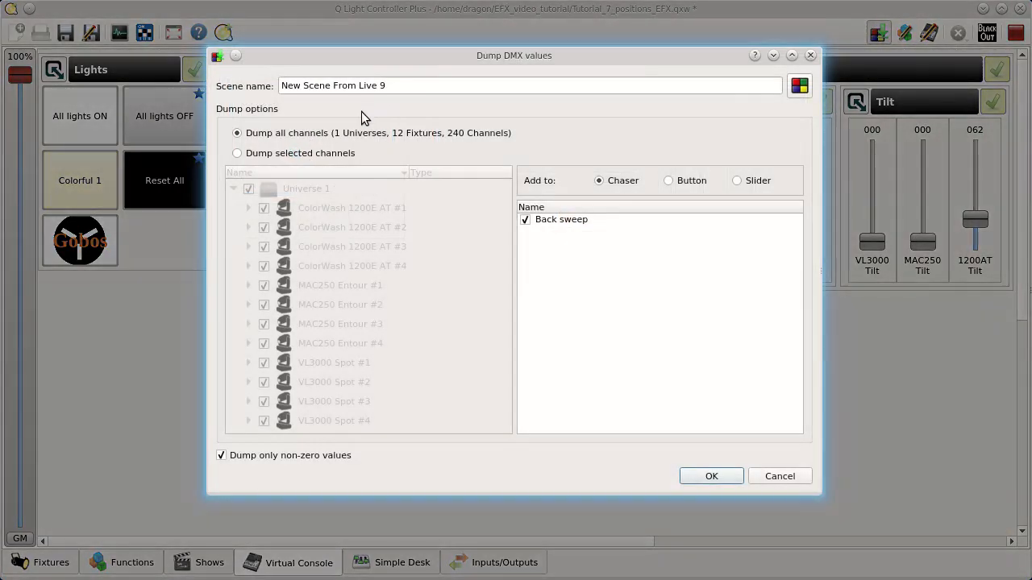
type("back Mid 3")
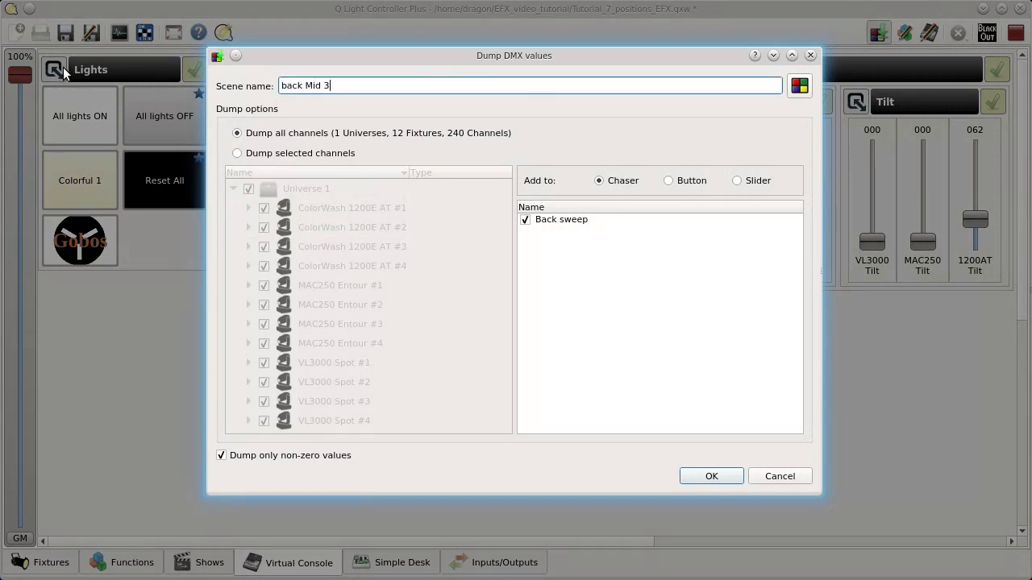
key("Delete")
type("B")
key("Return")
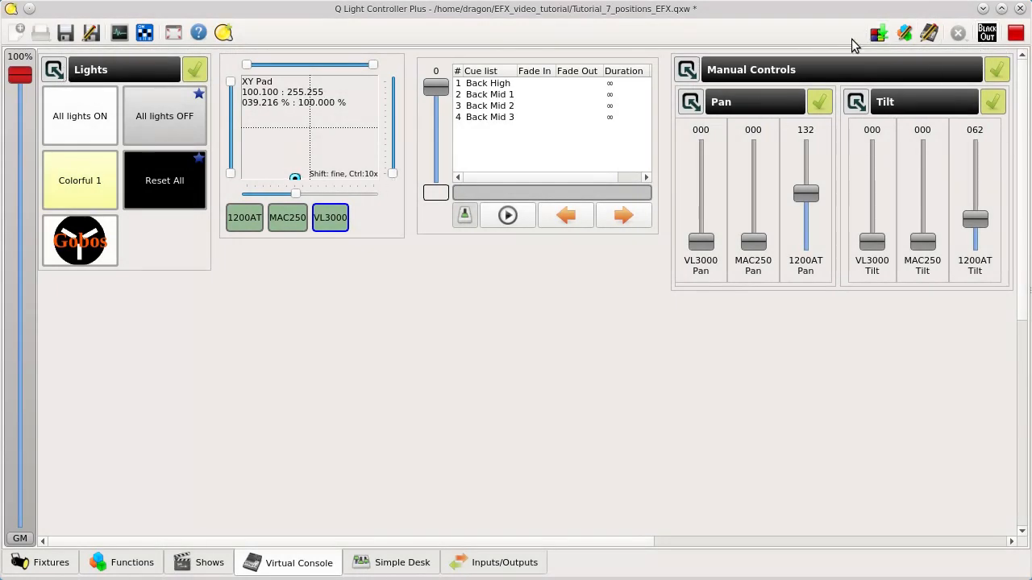
Step: Dump the VL3000 position at about 39 % : 100 % to a scene named Back Low in the Back sweep chaser
left_click(879, 32)
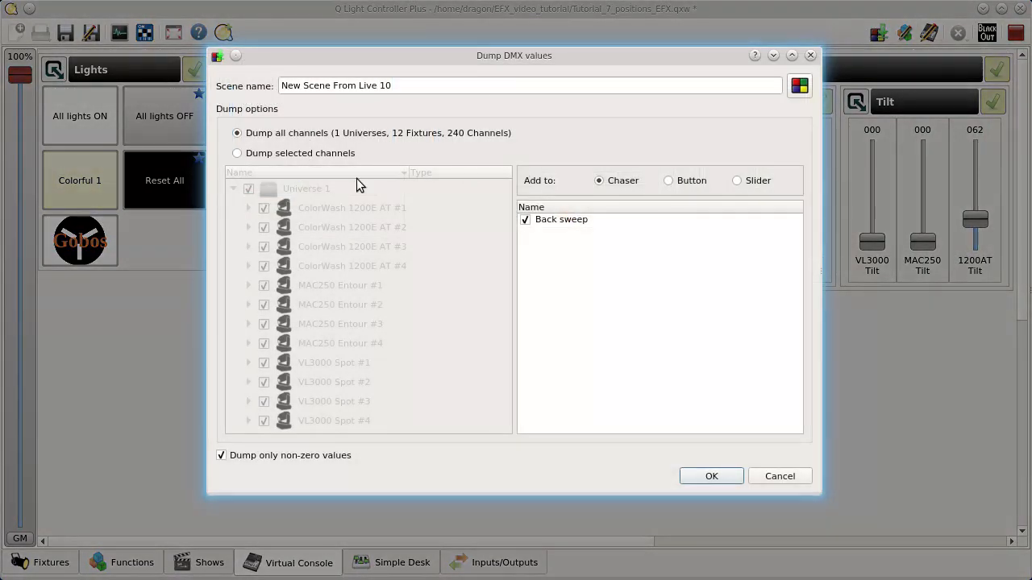
left_click_drag(403, 86, 4, 95)
type("Back Low")
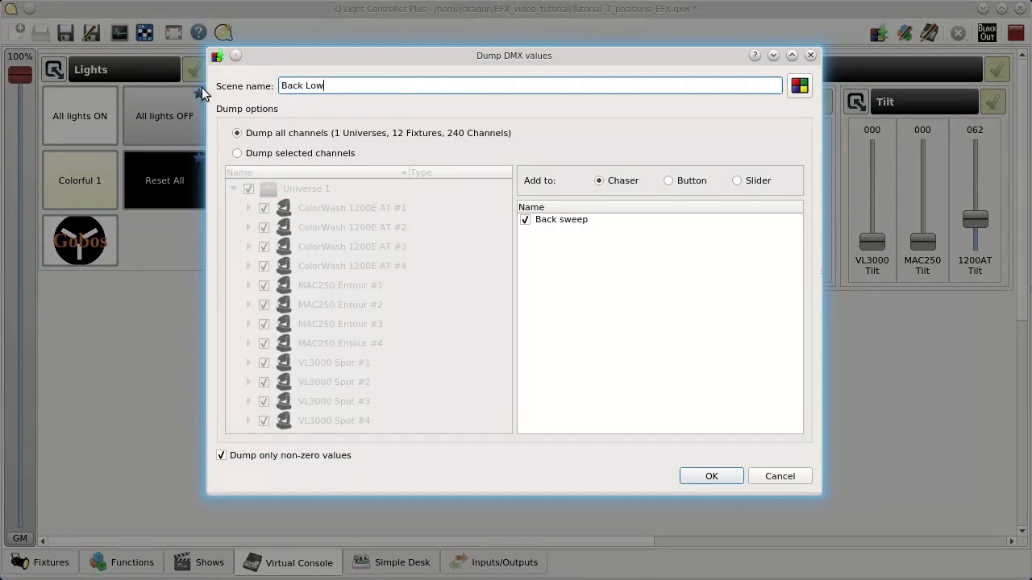
key("Return")
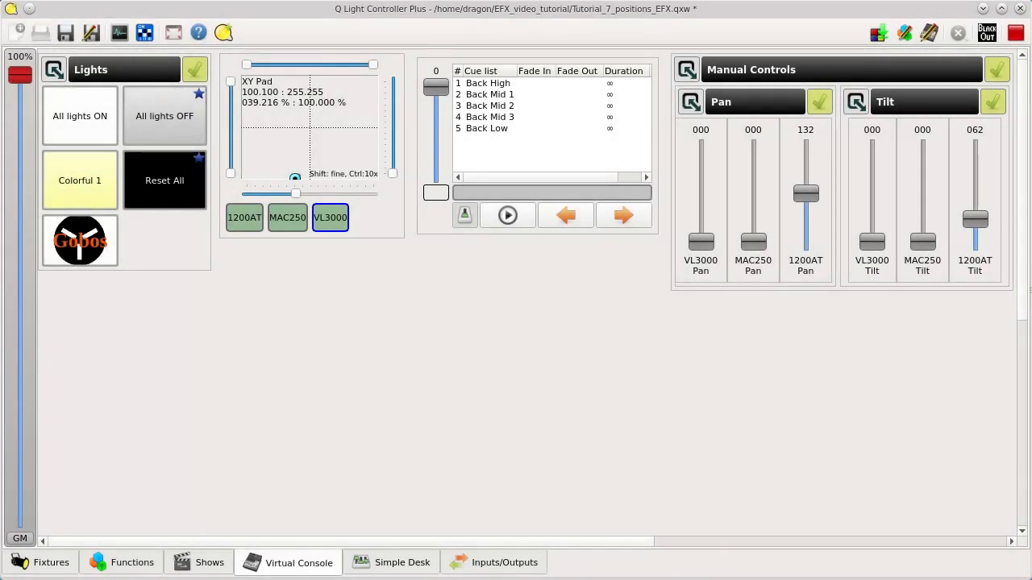
Step: Show Capture Argo below the cue list, run All lights ON and Colorful 1, and sweep the cue list slider down to Back Low
key("alt+Tab")
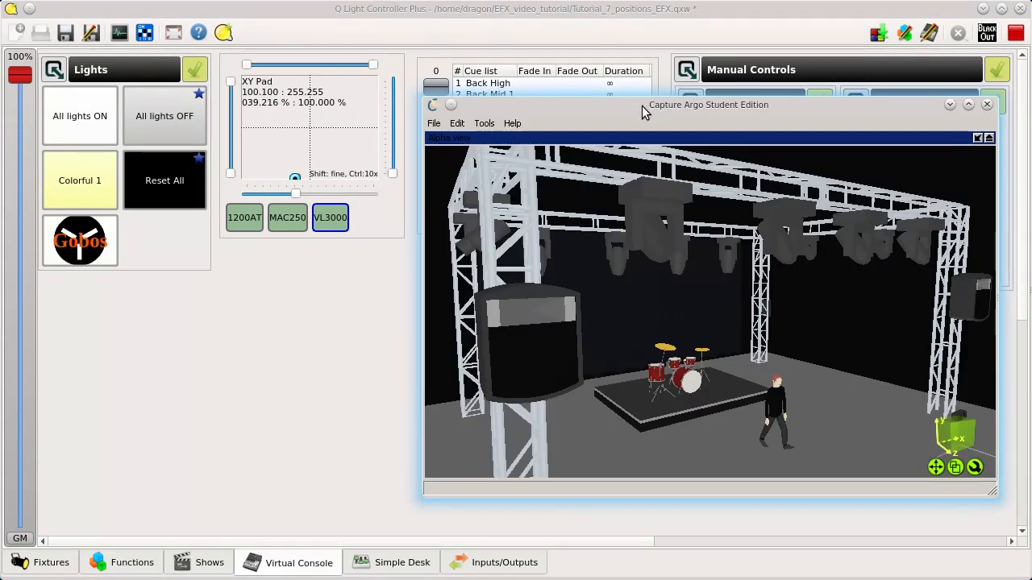
left_click_drag(642, 106, 609, 258)
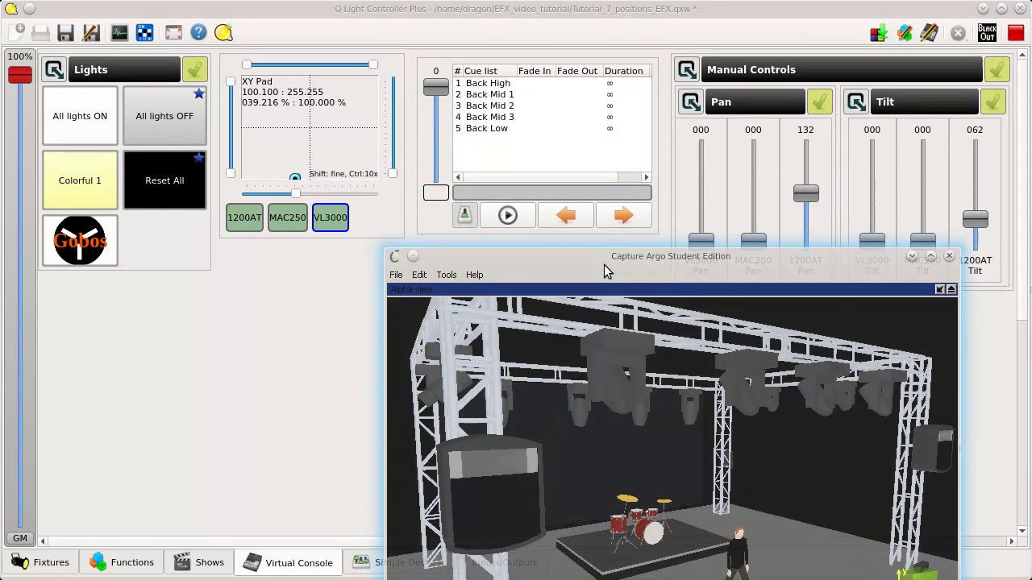
left_click(79, 135)
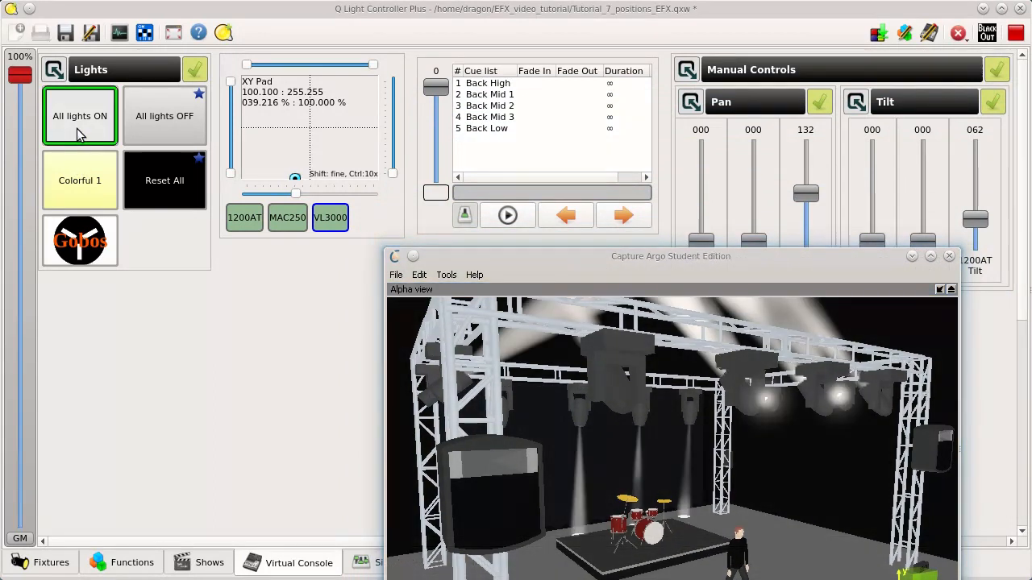
left_click_drag(432, 86, 435, 176)
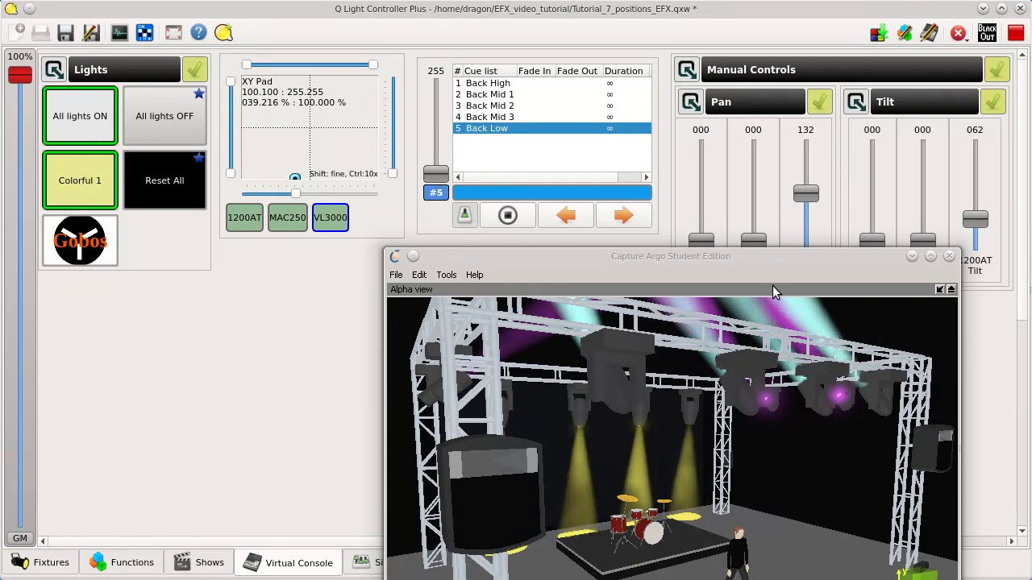
left_click_drag(866, 256, 886, 118)
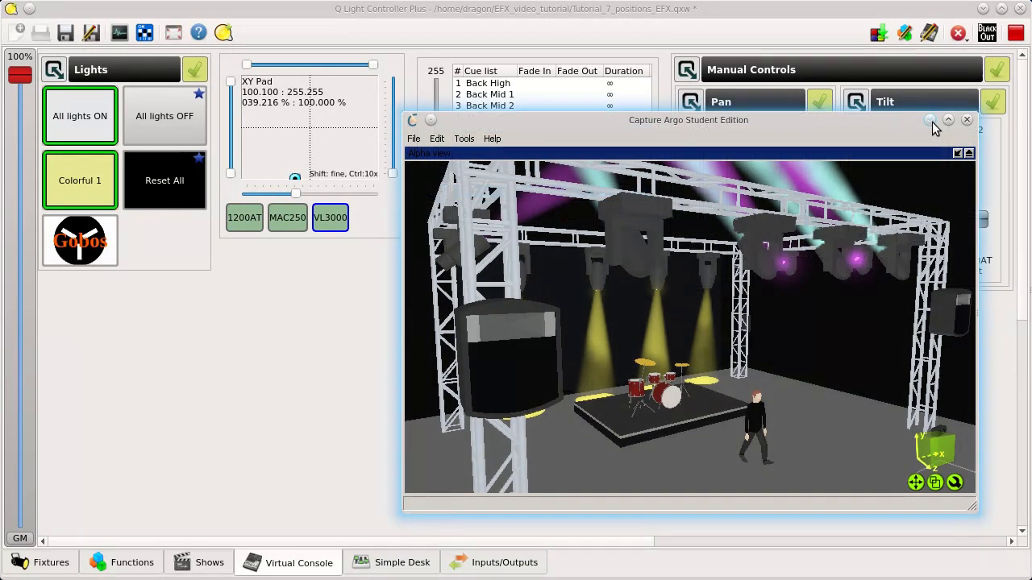
left_click(456, 267)
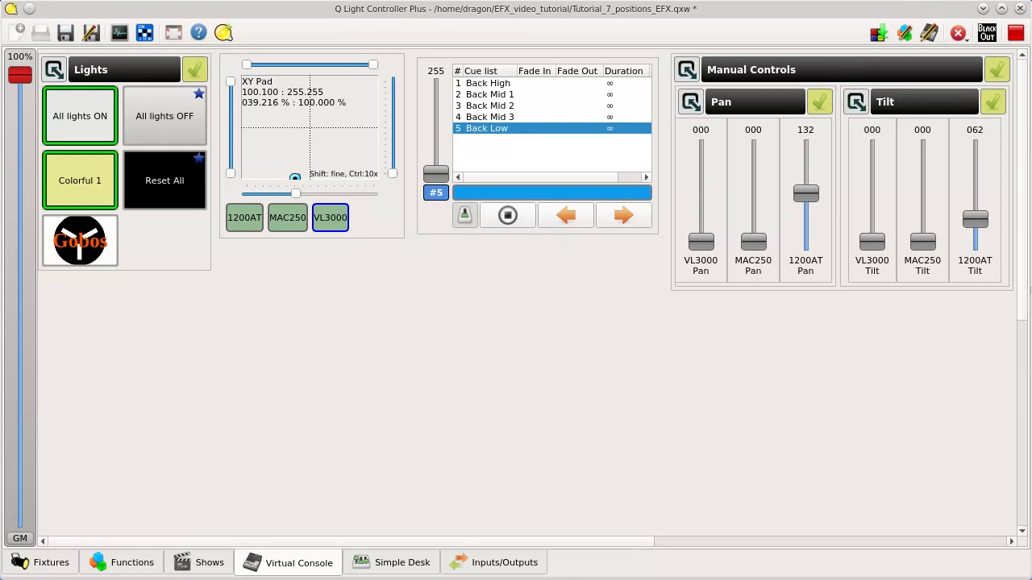
Step: Bring the visualiser back, select the Back Mid 2 cue, and sweep the cue list slider between Back Mid 2 and Back Low
key("alt+Tab")
left_click_drag(640, 122, 591, 285)
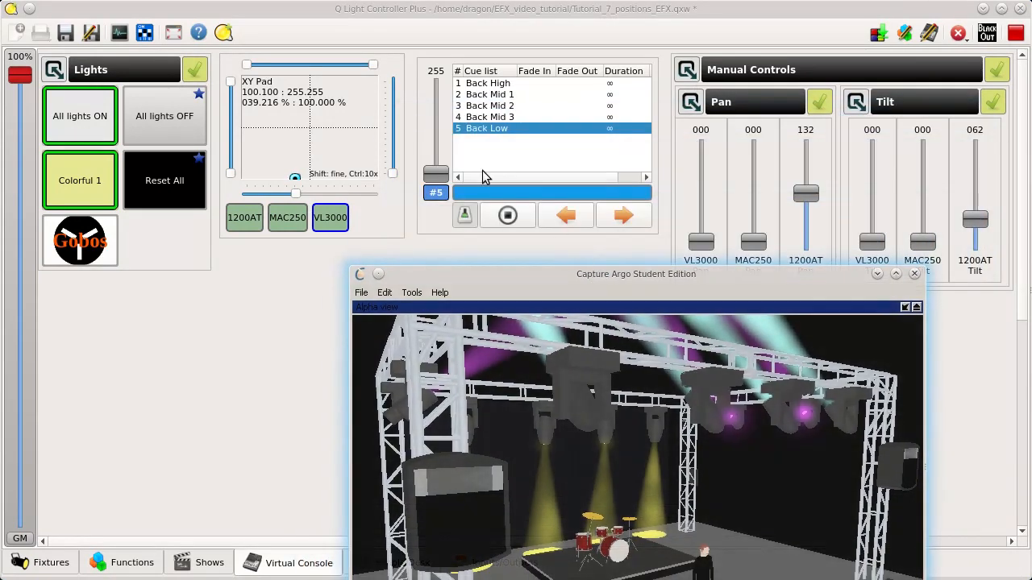
left_click(504, 107)
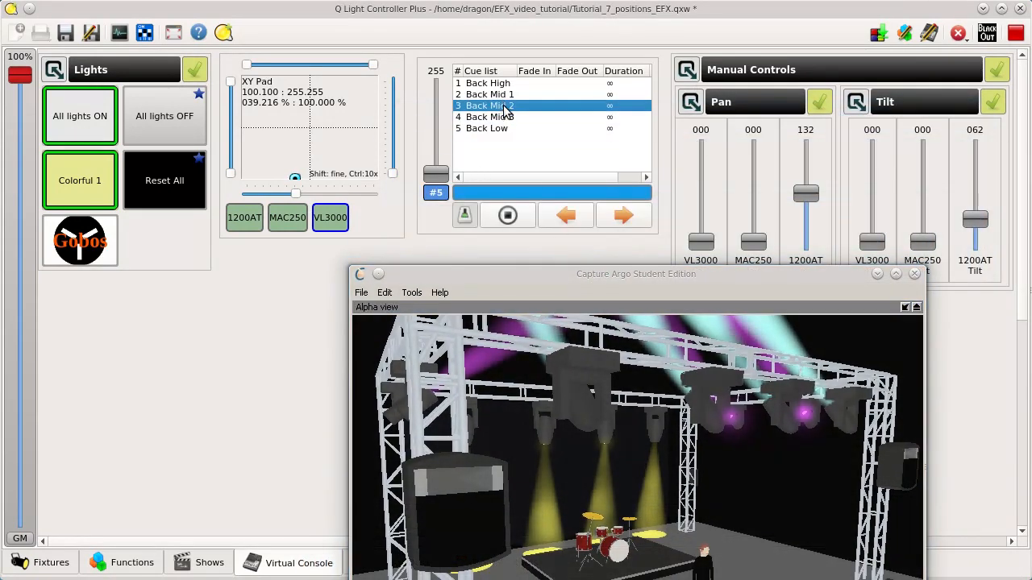
left_click_drag(435, 174, 442, 134)
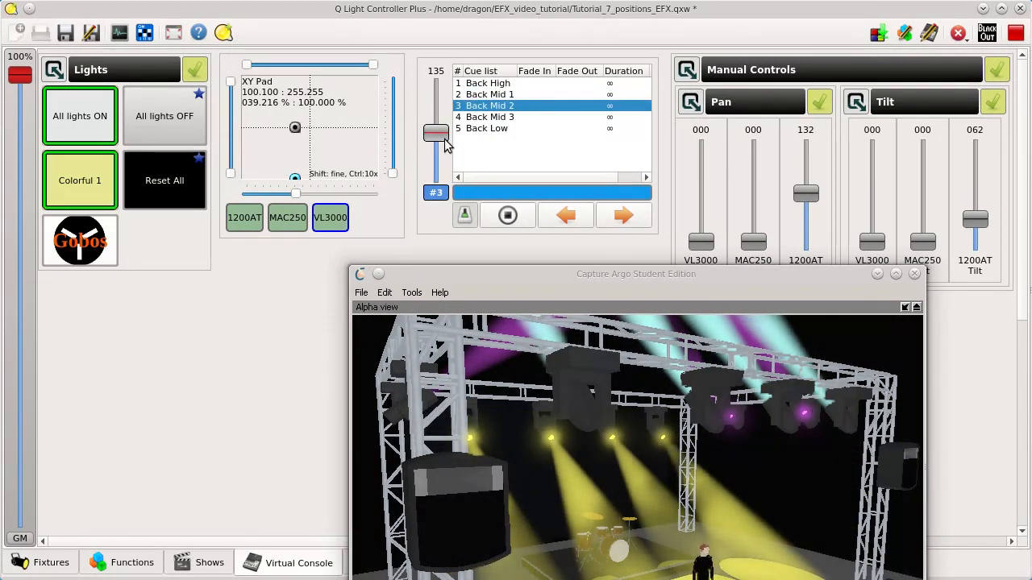
left_click_drag(434, 134, 441, 183)
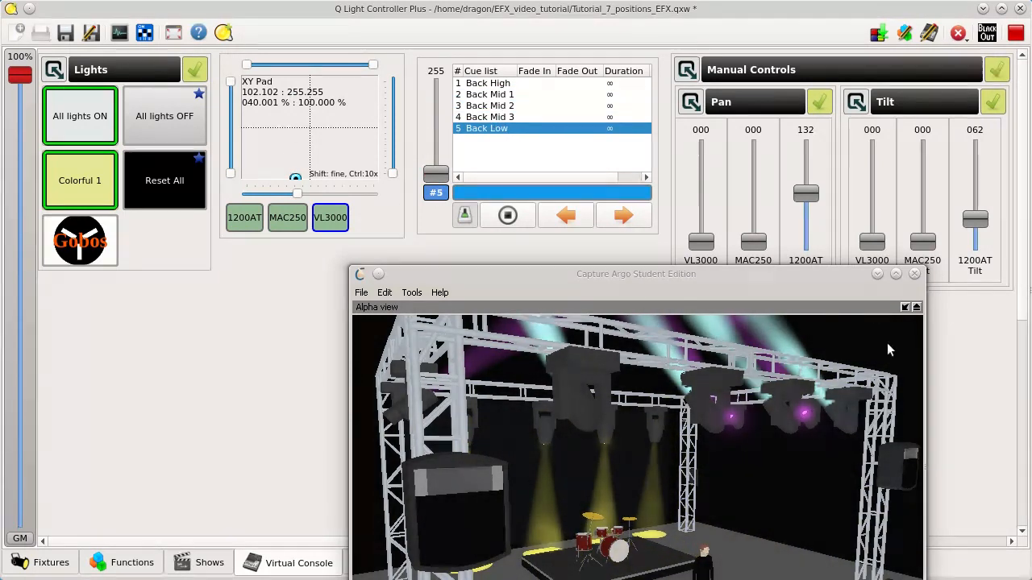
Step: Hide the visualiser, stop the Back sweep cue list, and switch off Colorful 1 and All lights ON
left_click_drag(823, 274, 885, 103)
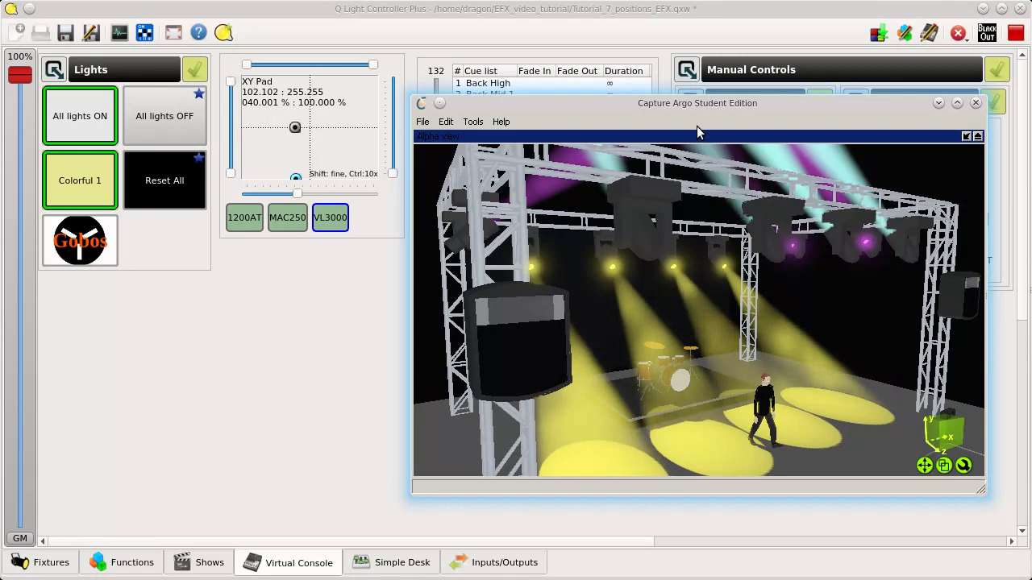
left_click(938, 103)
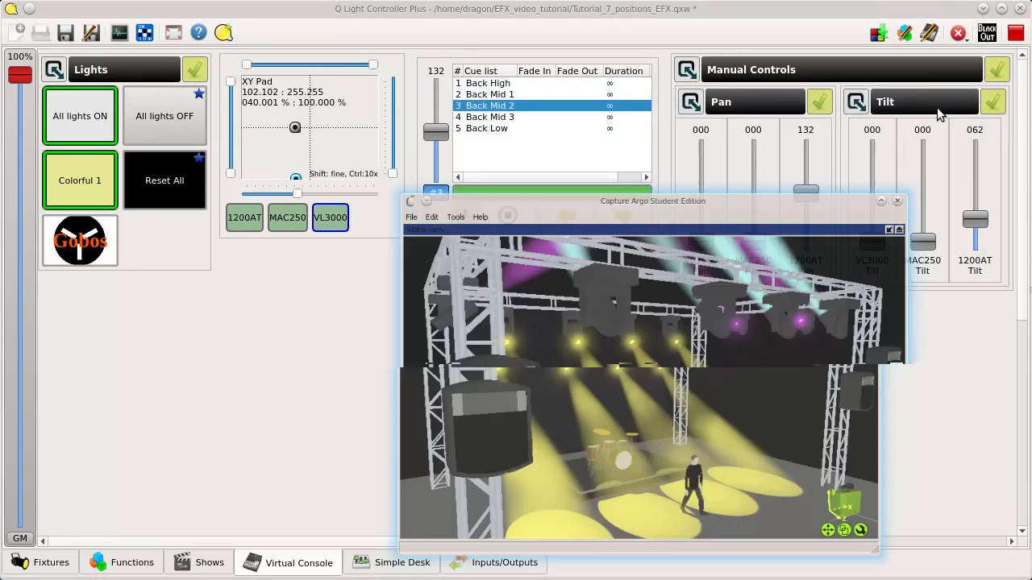
left_click(511, 217)
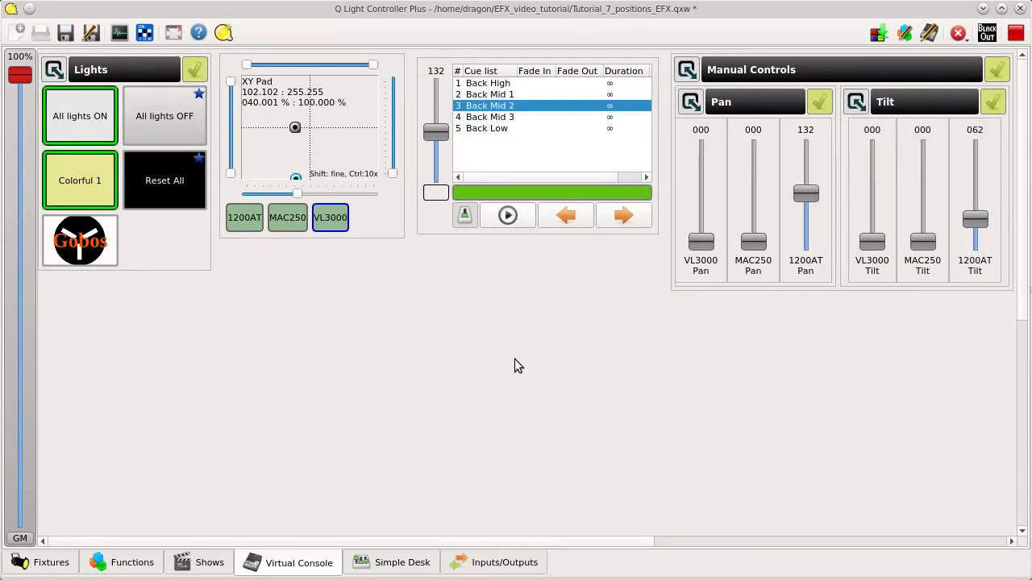
left_click(73, 167)
left_click(84, 116)
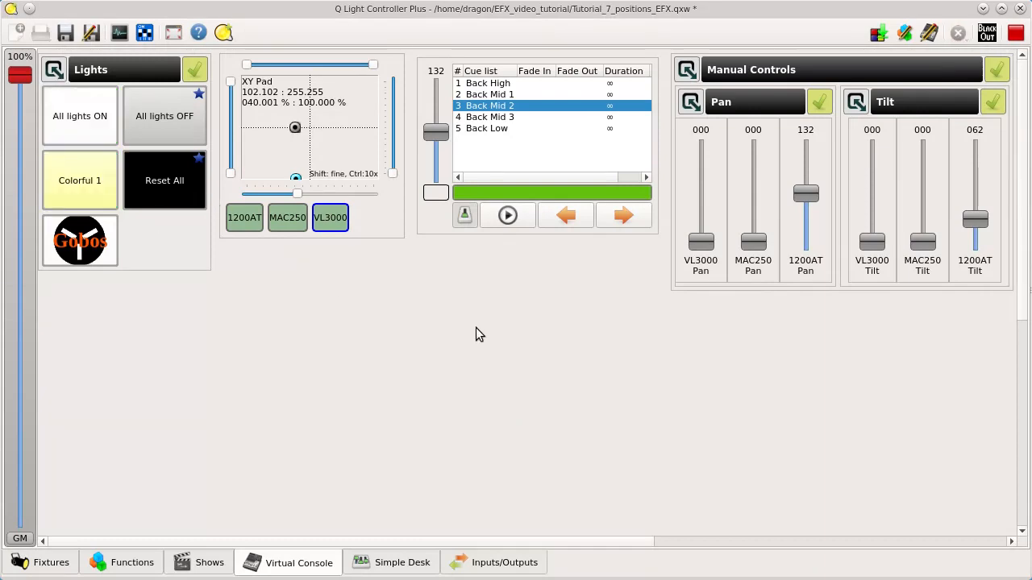
Step: With the visualiser shown and All lights ON and Colorful 1 running, aim all fixtures at about 35 % : 66 % on the XY Pad
key("alt+Tab")
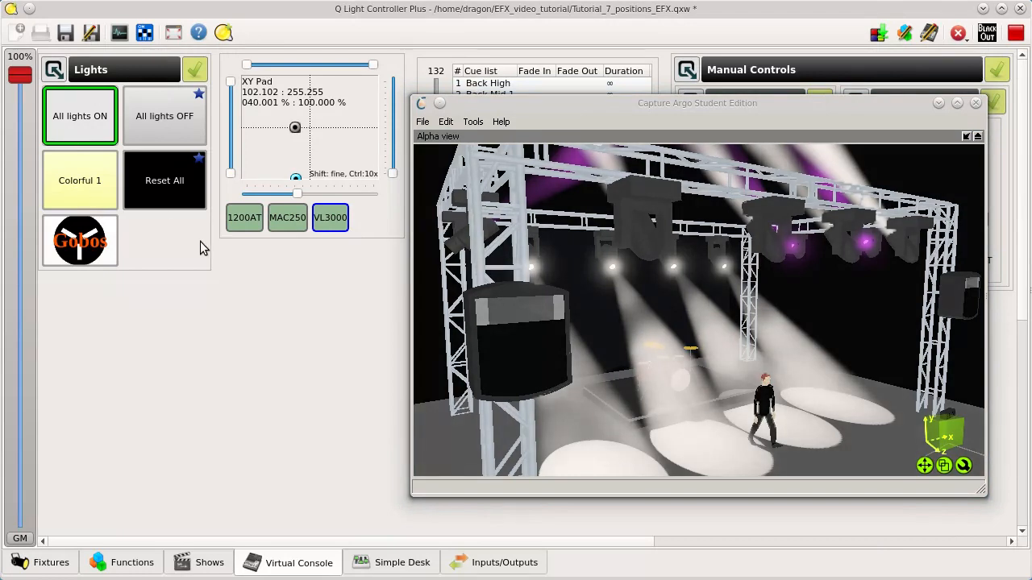
left_click(74, 182)
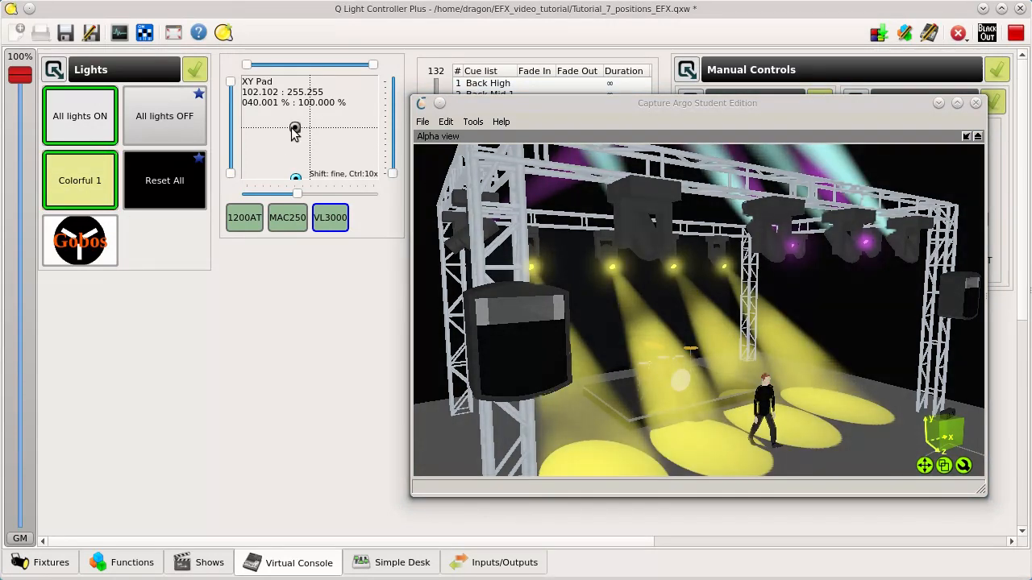
left_click_drag(295, 133, 285, 168)
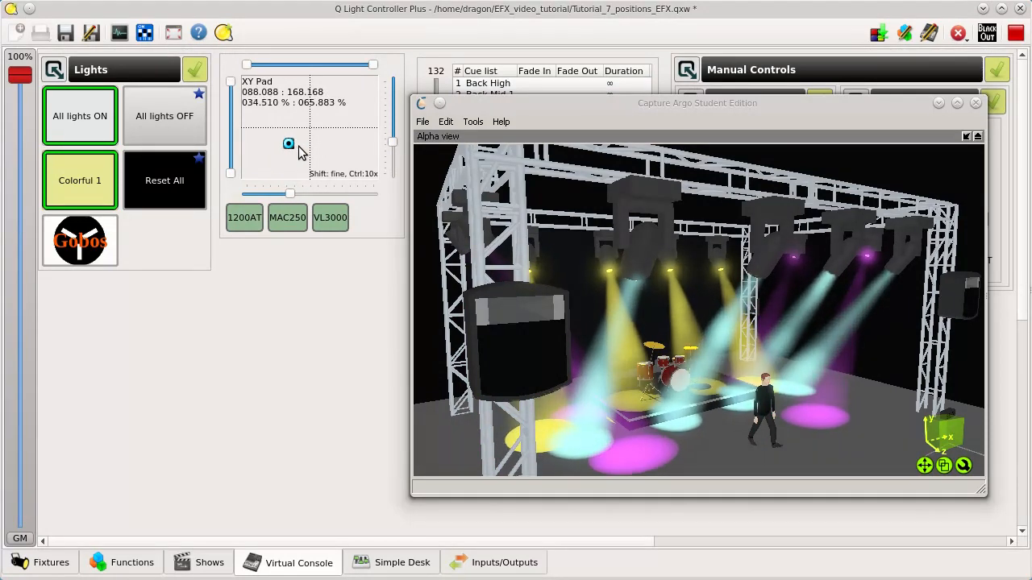
Step: Adjust the MAC250, 1200AT and VL3000 groups separately on the XY Pad, aiming the VL3000 group at about 38 % : 61 %
left_click(294, 226)
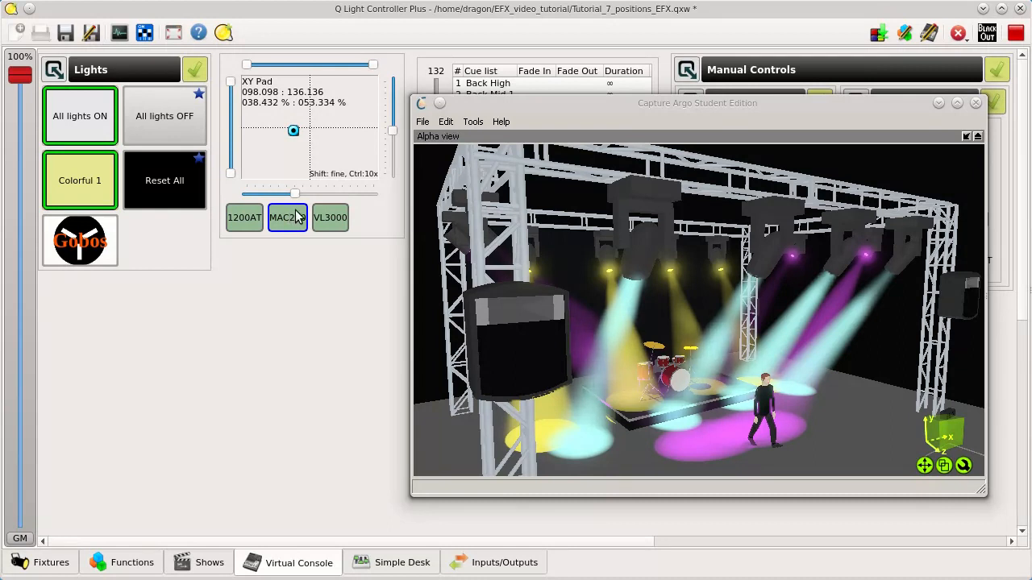
left_click(251, 222)
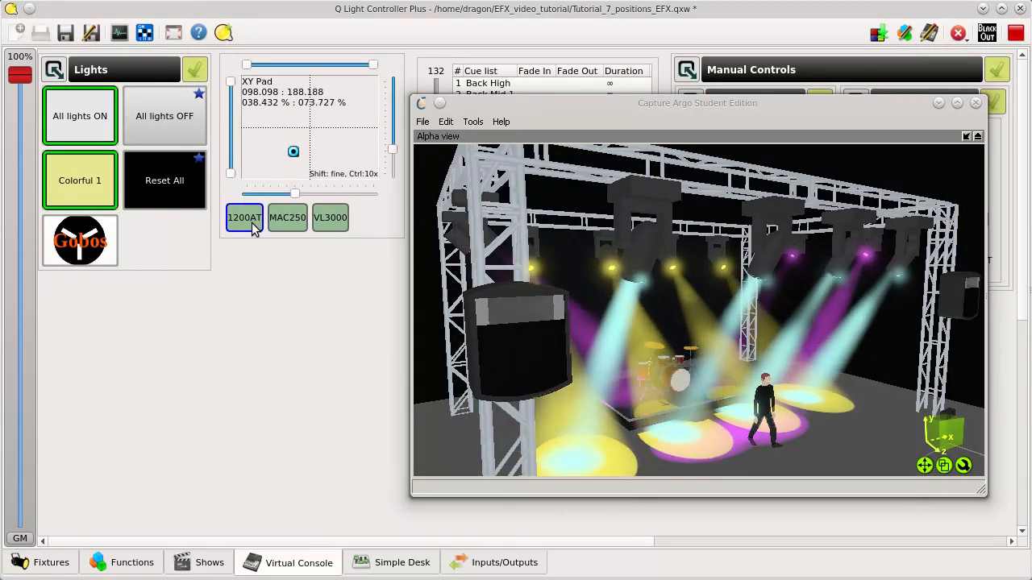
left_click(336, 222)
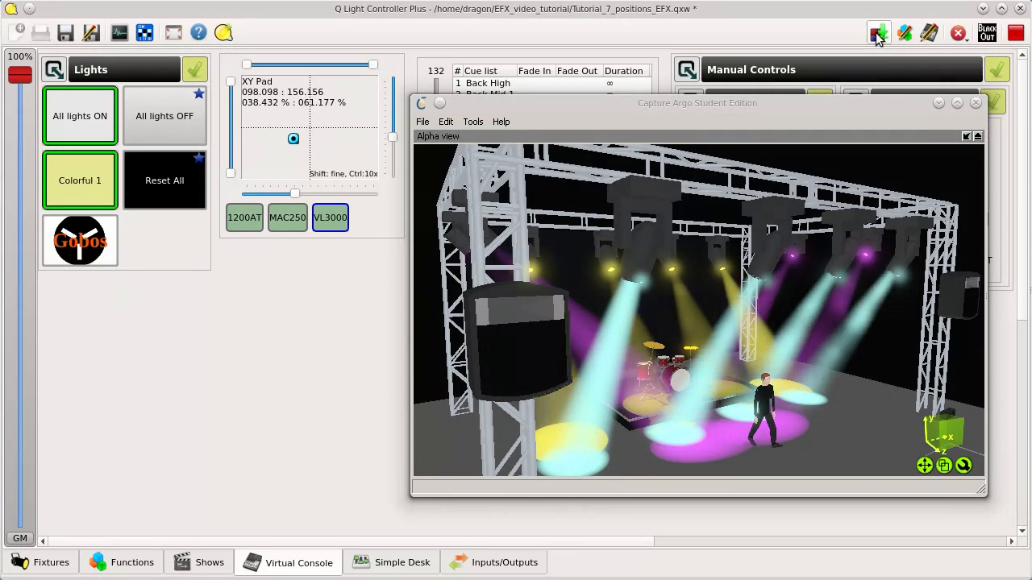
Step: Stop All lights ON and Colorful 1, and run All lights OFF
left_click(99, 122)
left_click(101, 186)
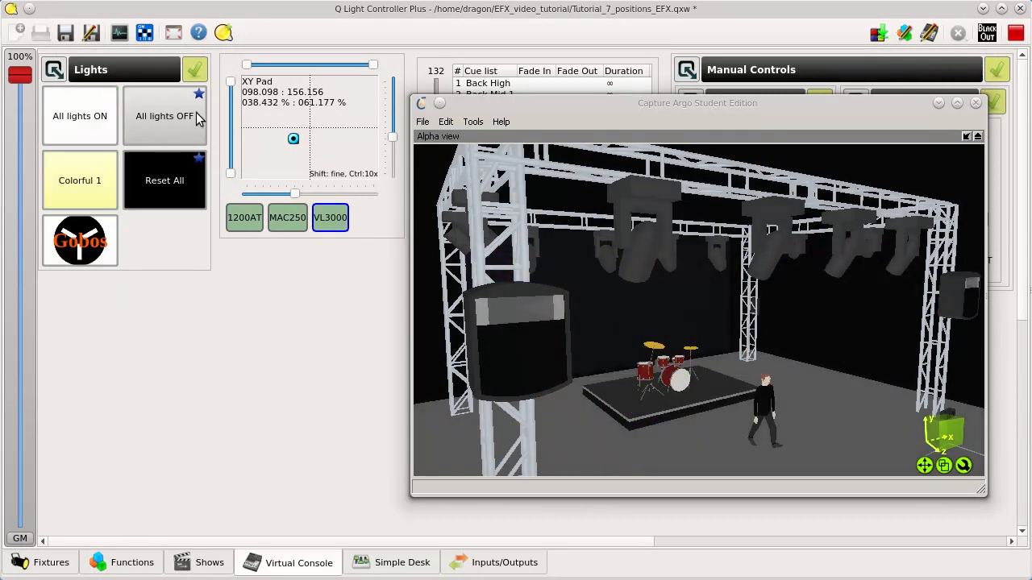
left_click(176, 119)
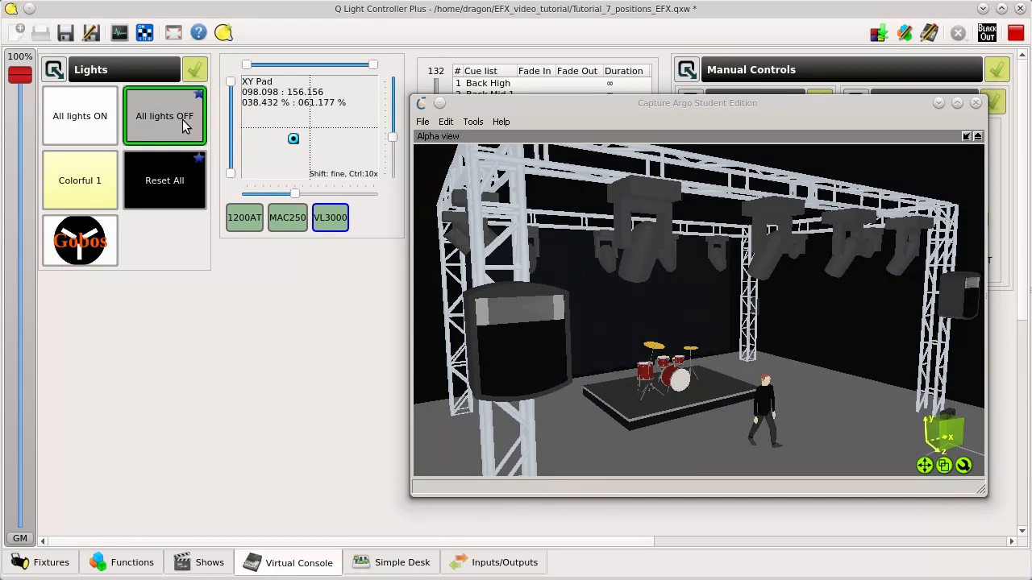
Step: Dump all channels' non-zero DMX values to a scene named Center stage, without adding it to the Back sweep chaser
left_click(876, 37)
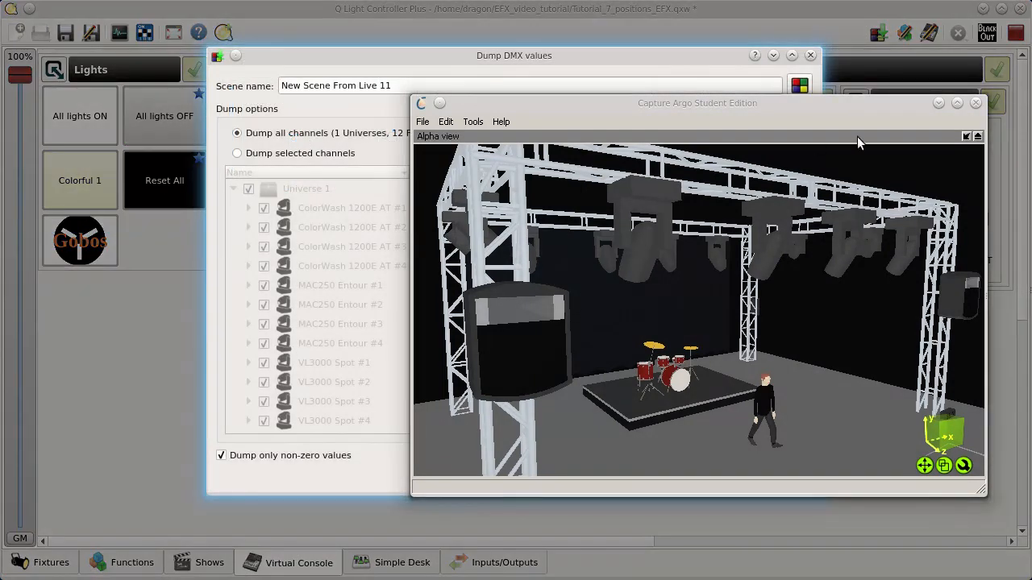
left_click(936, 105)
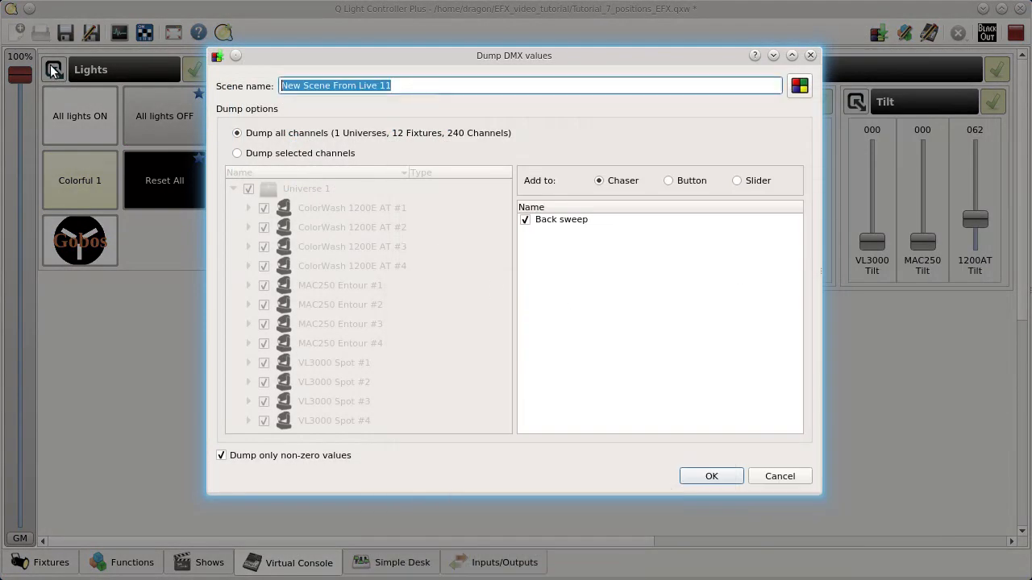
type("Center stage")
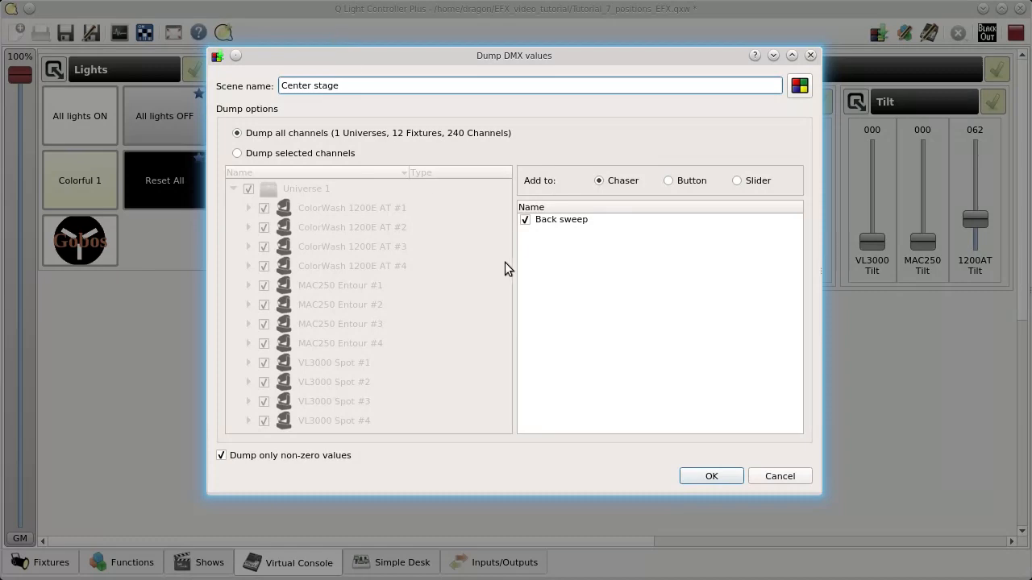
left_click(526, 220)
left_click(704, 477)
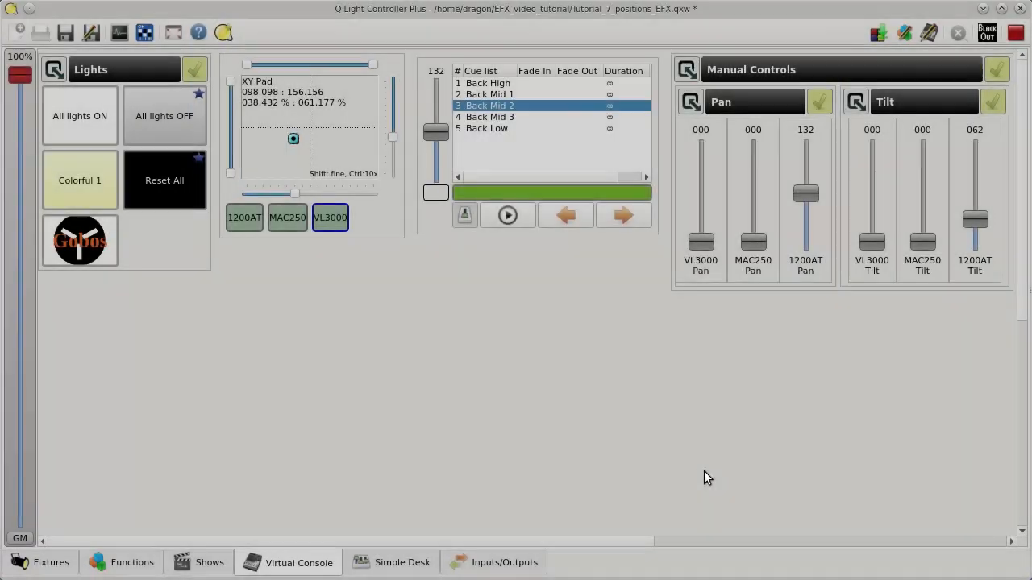
Step: Bring back the Capture Argo visualiser and run All lights ON and Colorful 1
key("alt+Tab")
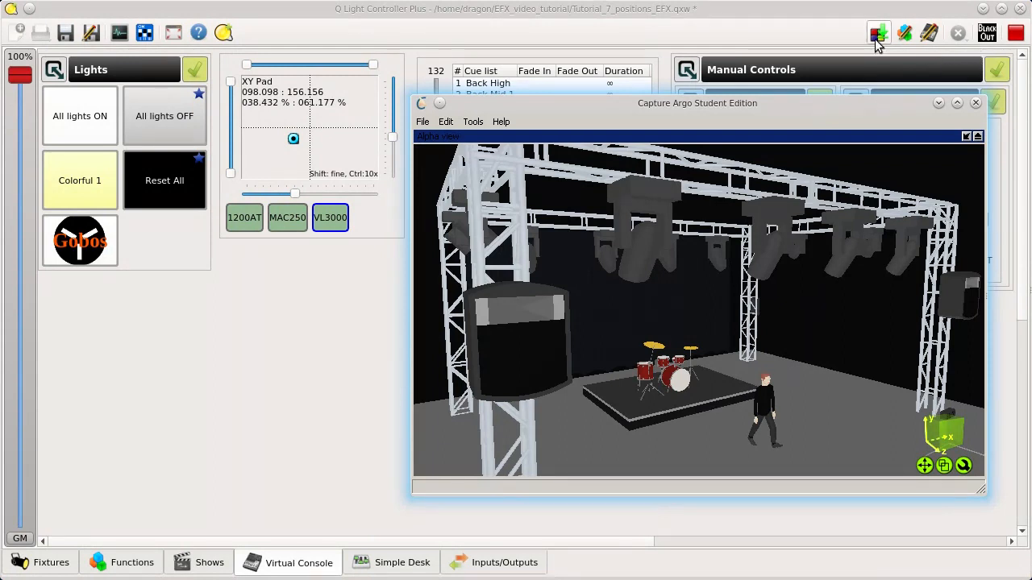
left_click(112, 137)
left_click(71, 190)
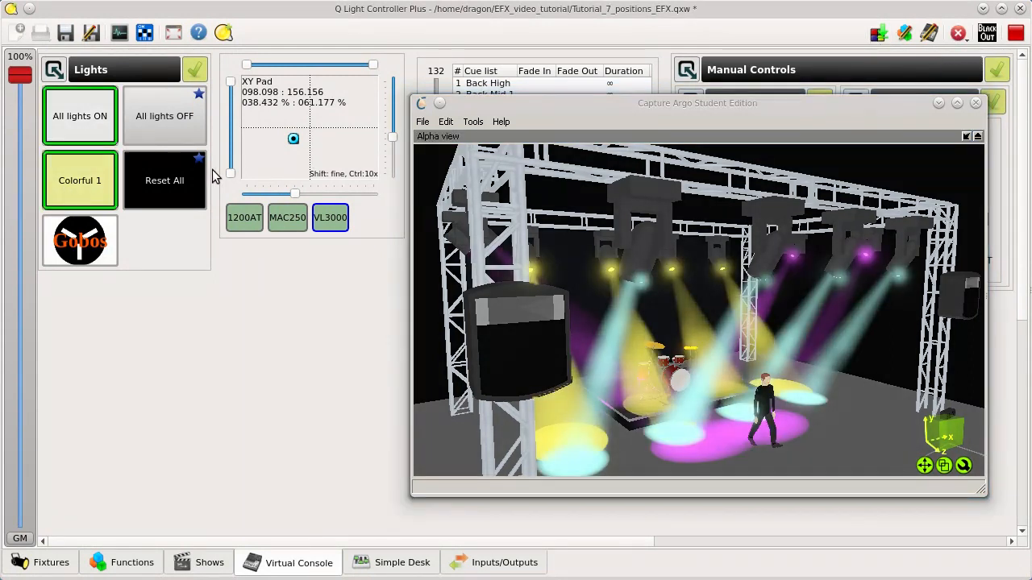
Step: On the XY Pad, aim the 1200AT group at about 35 % : 94 %, MAC250 at 38 % : 50 % and VL3000 at 38 % : 48 %
left_click(328, 219)
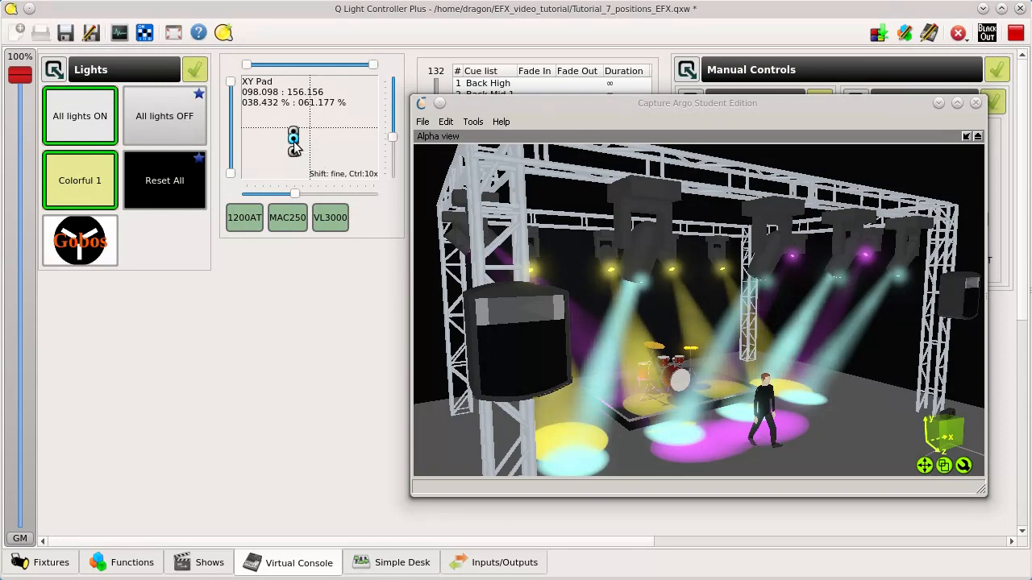
left_click(248, 219)
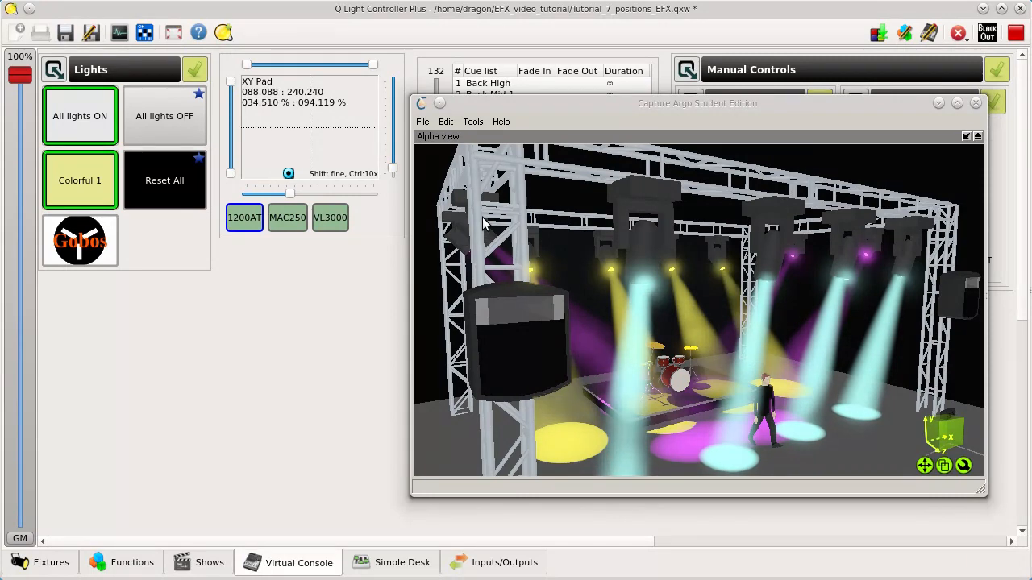
left_click(287, 220)
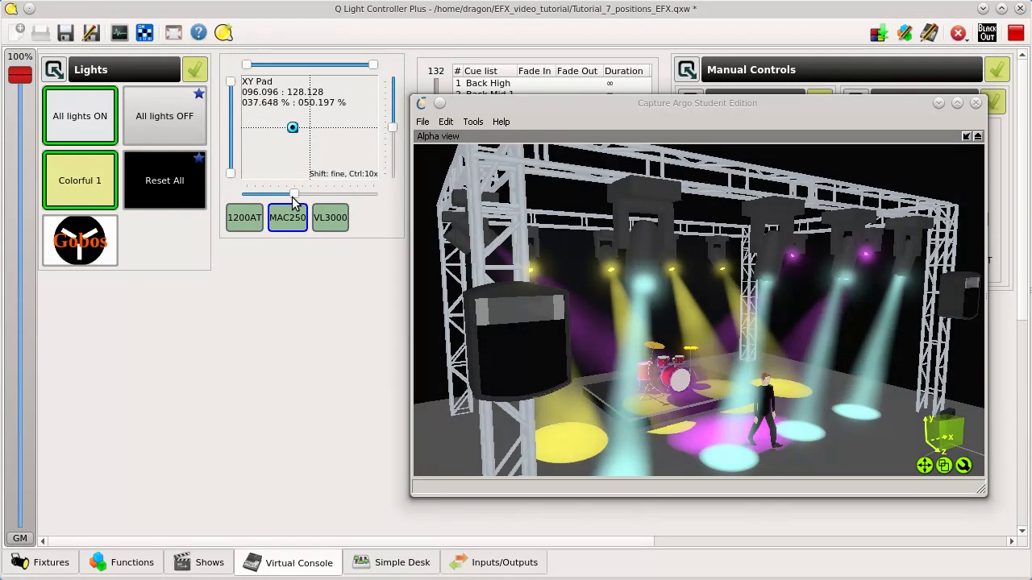
left_click(331, 219)
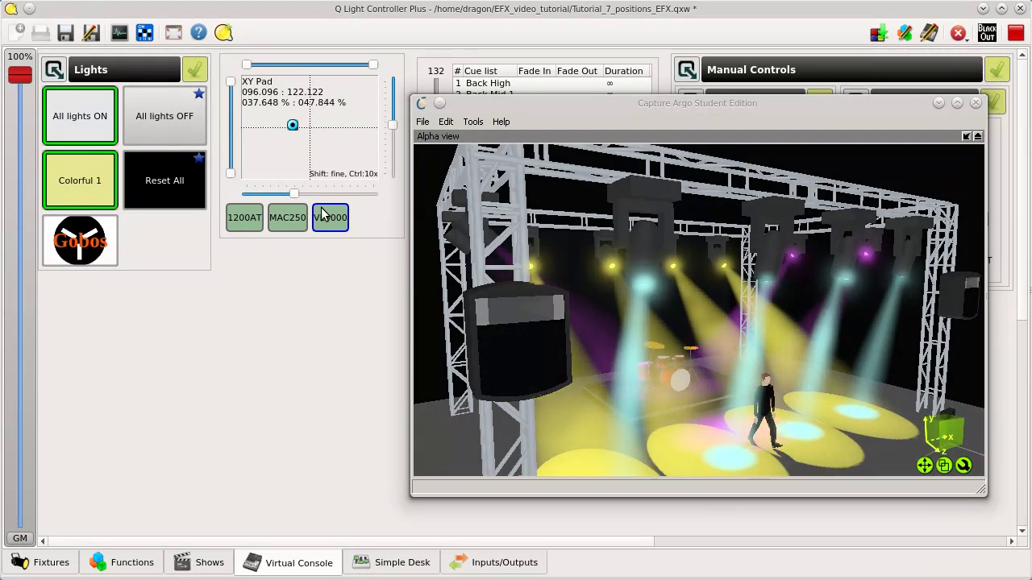
Step: Switch off All lights ON and Colorful 1, and trigger All lights OFF
left_click(66, 107)
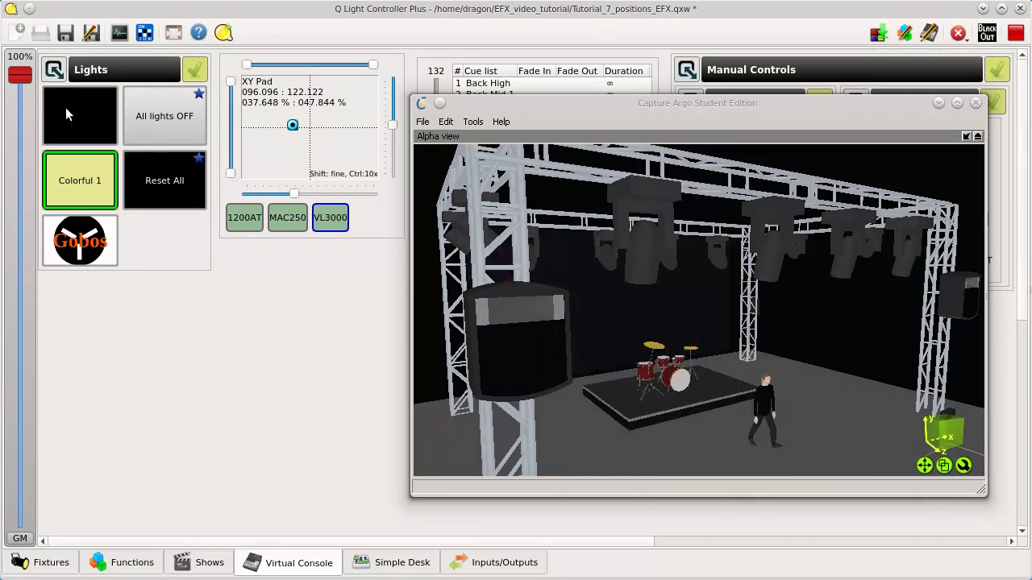
left_click(103, 172)
left_click(167, 121)
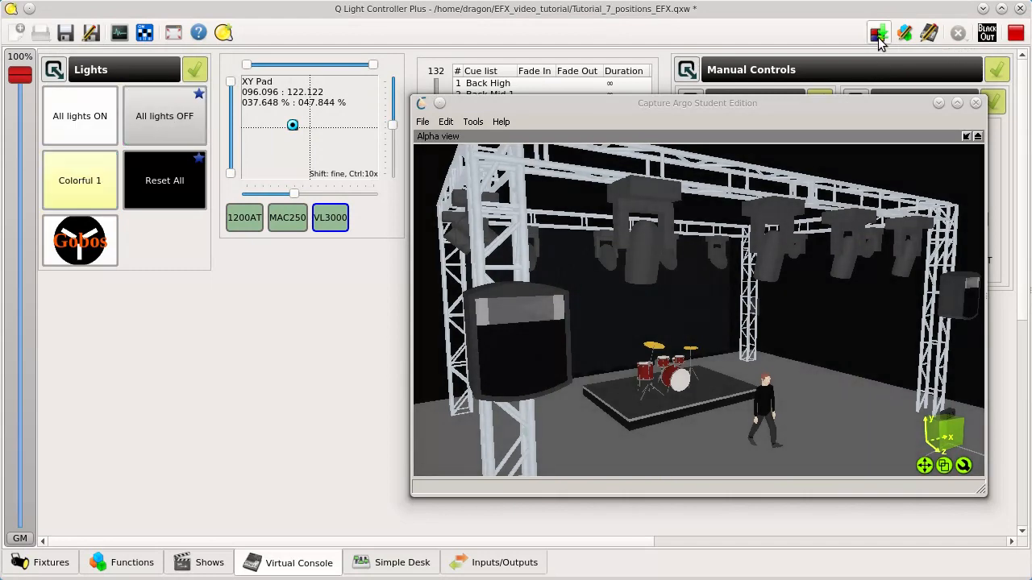
Step: Save the live DMX values of all channels as a scene named "Singer position"
left_click(877, 33)
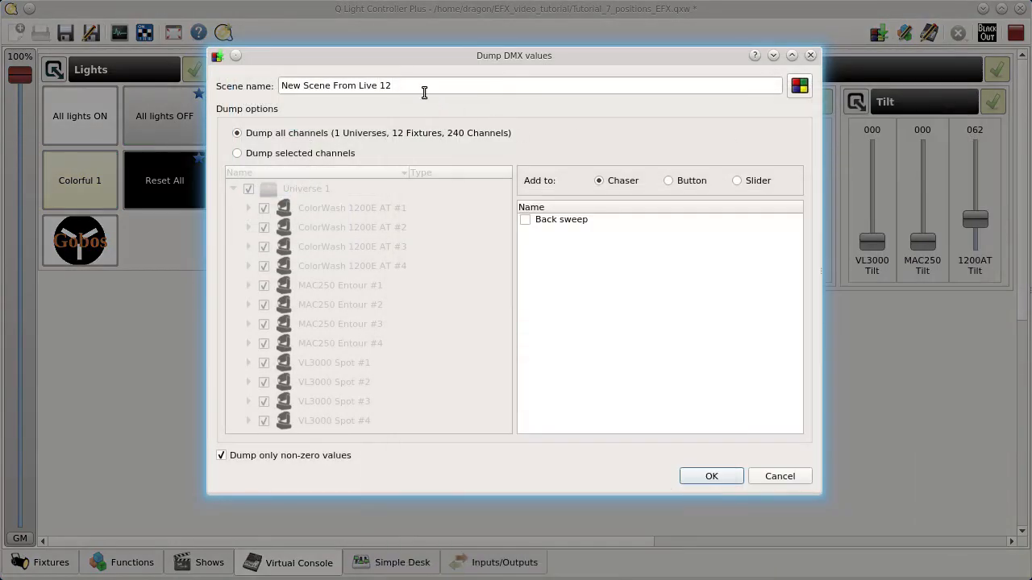
left_click_drag(424, 87, 158, 88)
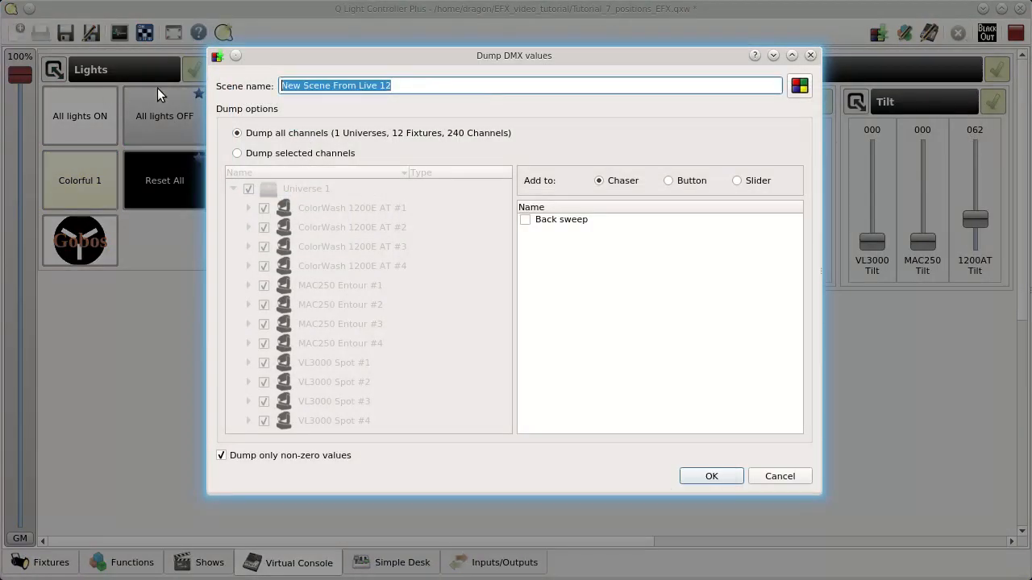
type("Singe")
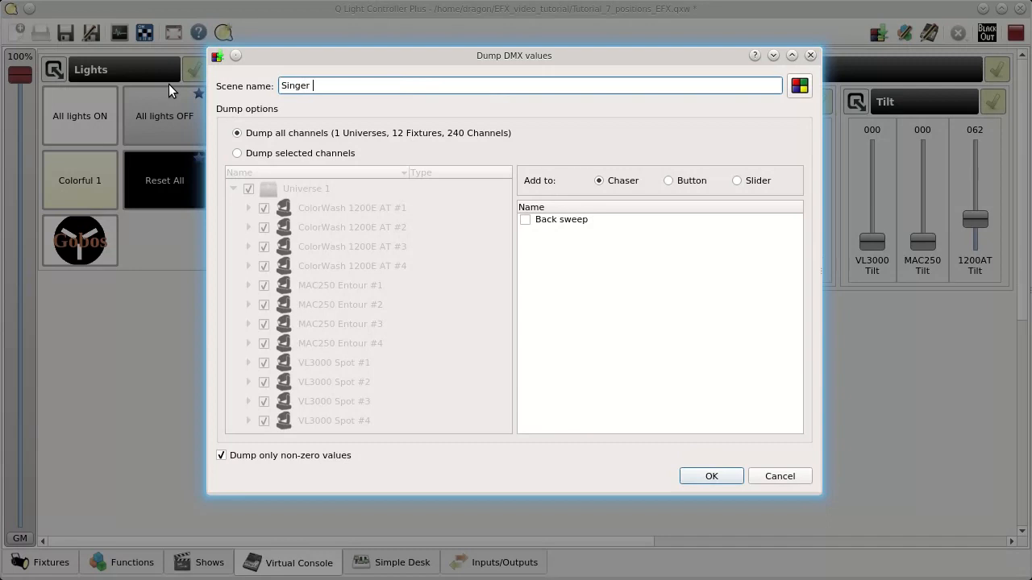
type("r scene")
key("BackSpace")
key("BackSpace")
key("BackSpace")
key("BackSpace")
key("BackSpace")
type("position")
key("Return")
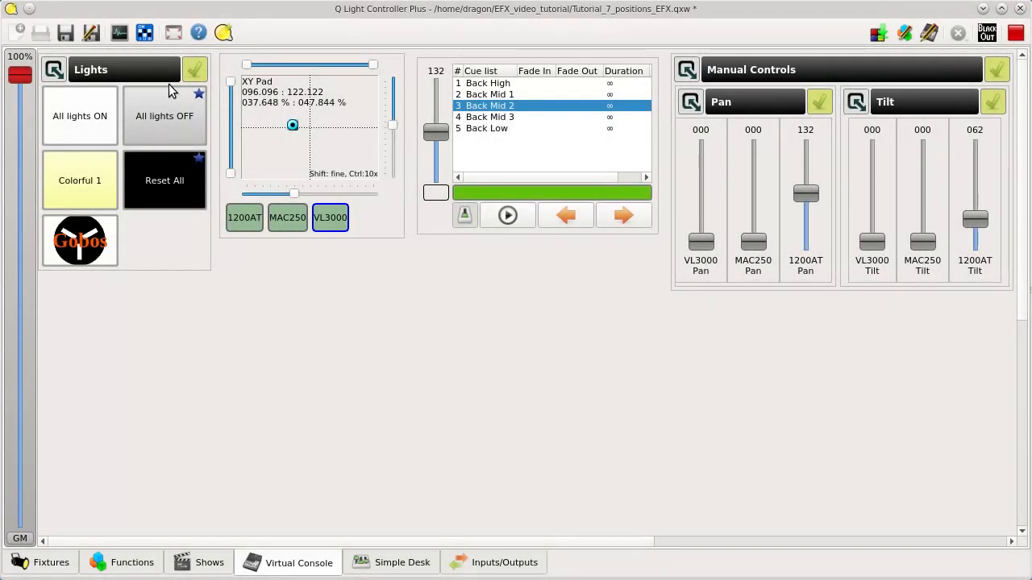
Step: Return to design mode and review the channel values stored in the Singer position scene
left_click(1014, 33)
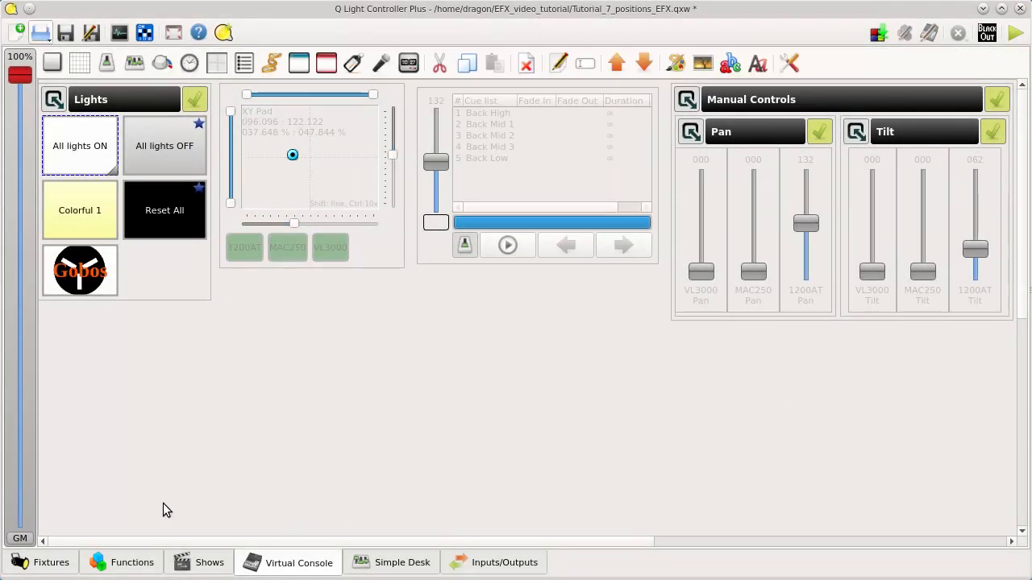
left_click(143, 562)
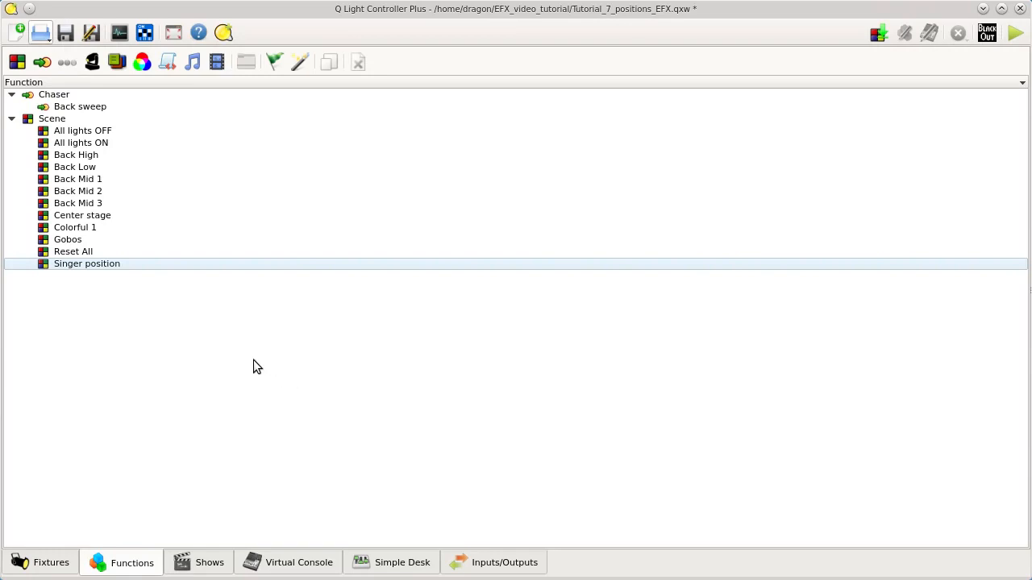
left_click(104, 263)
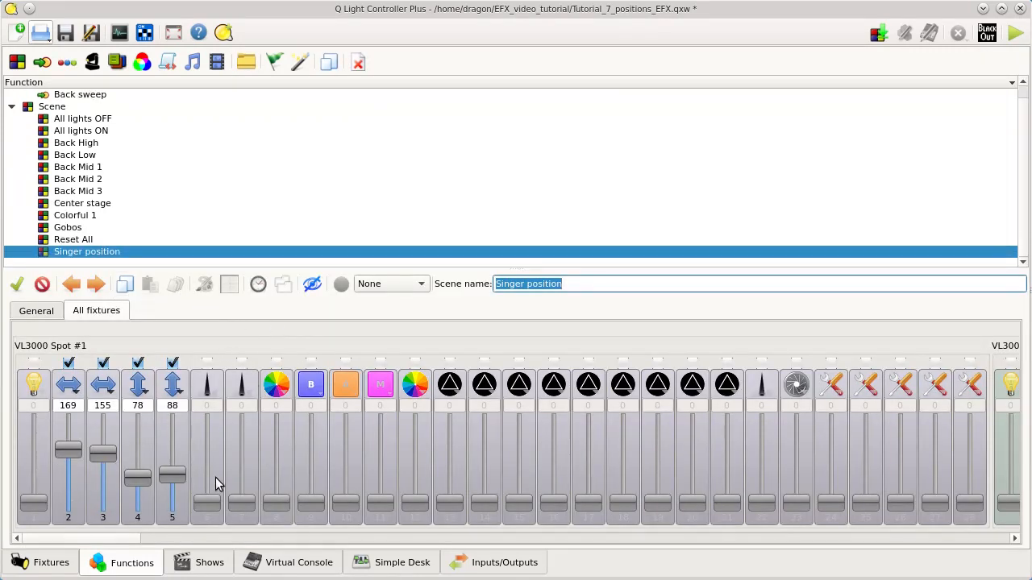
left_click(163, 262)
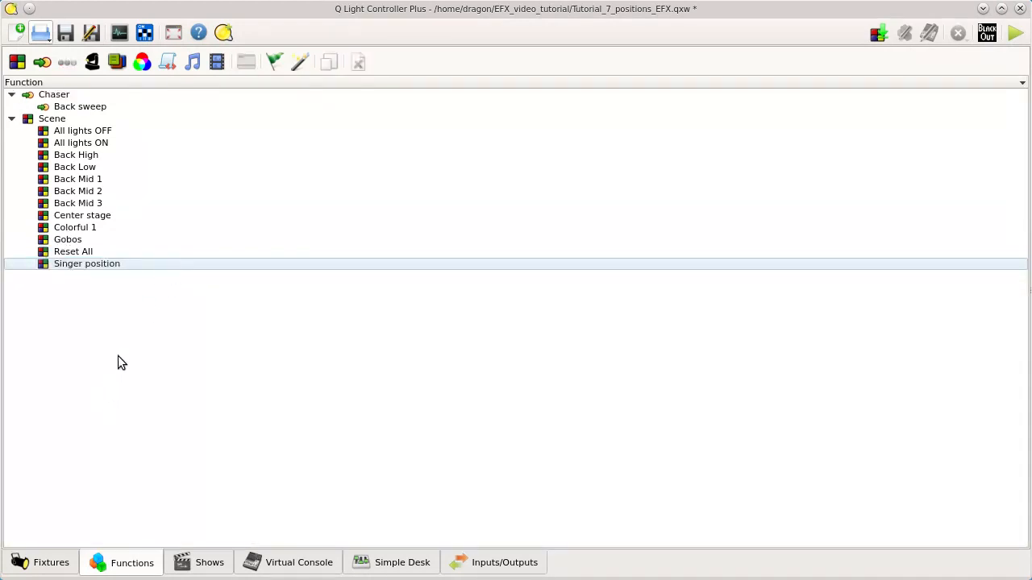
Step: Create a new EFX function and add the ColorWash 1200E AT #1 to #4 fixtures to it
left_click(91, 65)
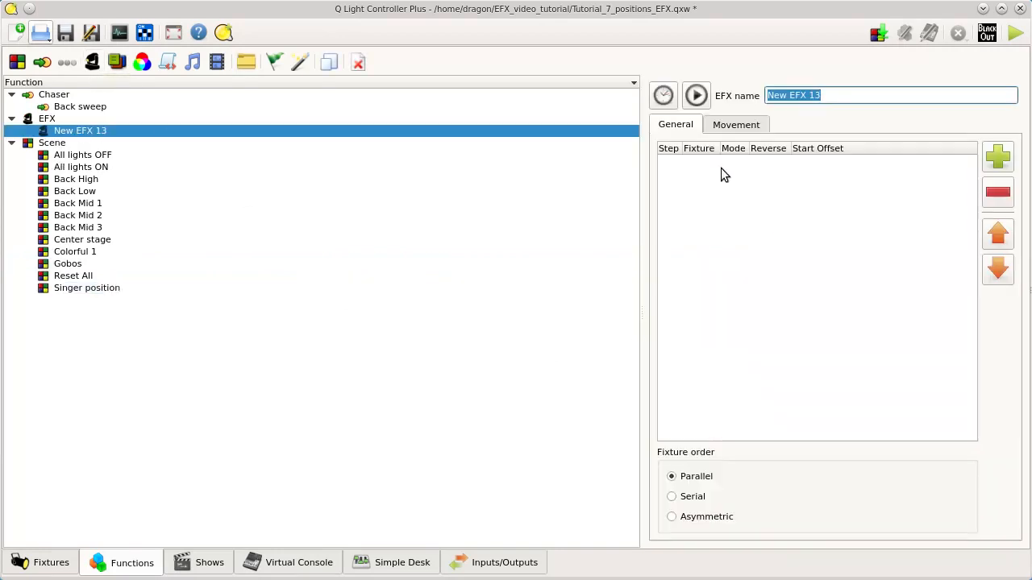
left_click(735, 124)
left_click(684, 129)
left_click(997, 159)
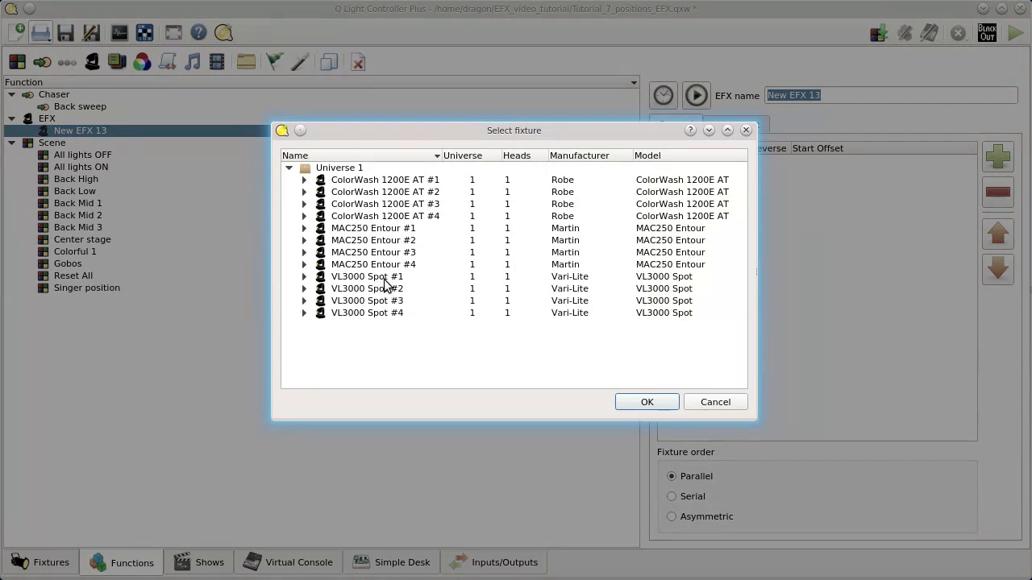
left_click_drag(395, 180, 395, 220)
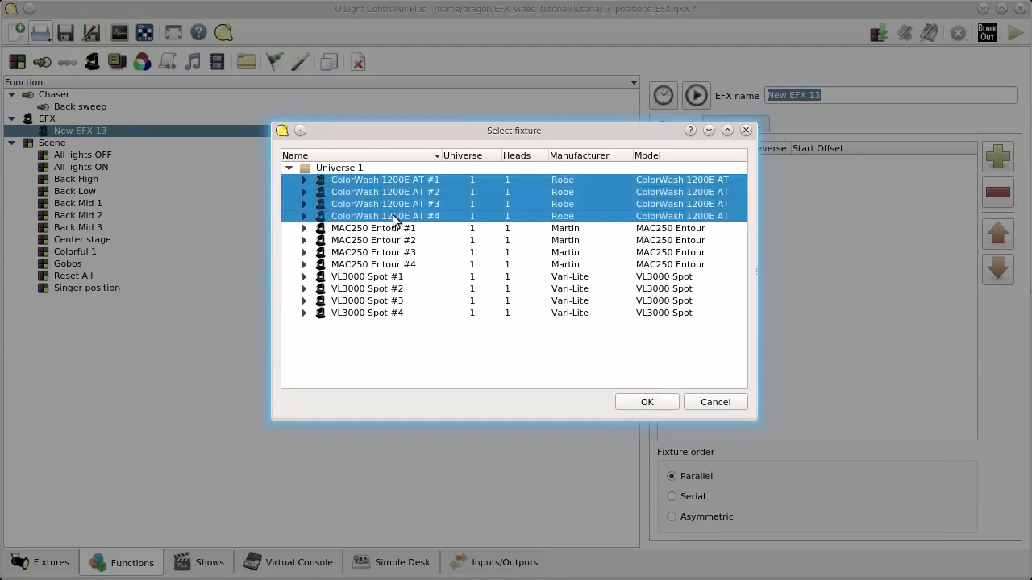
left_click(647, 402)
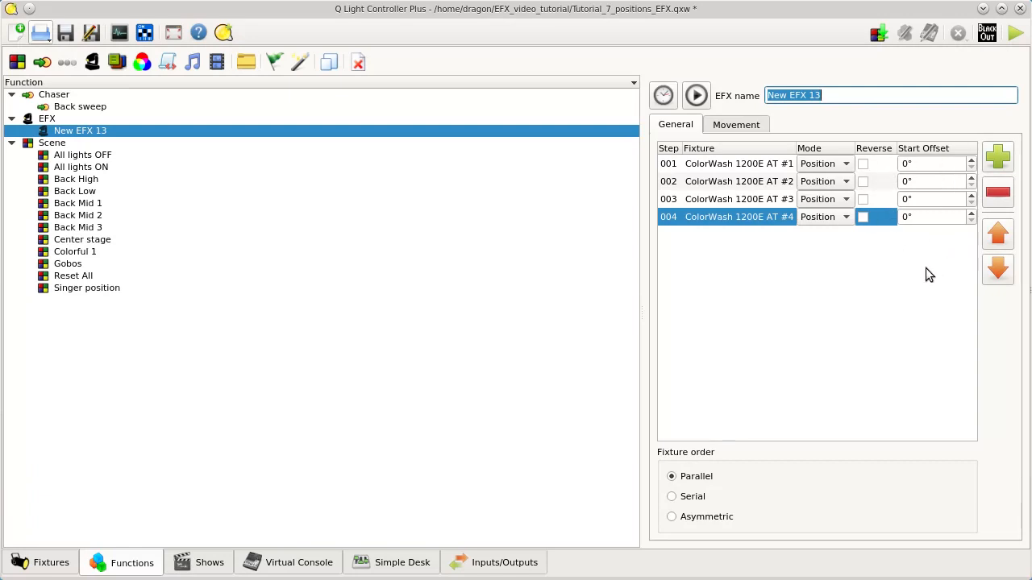
Step: Examine the movement patterns available for the new EFX, widening the editor pane for a larger preview
left_click(739, 127)
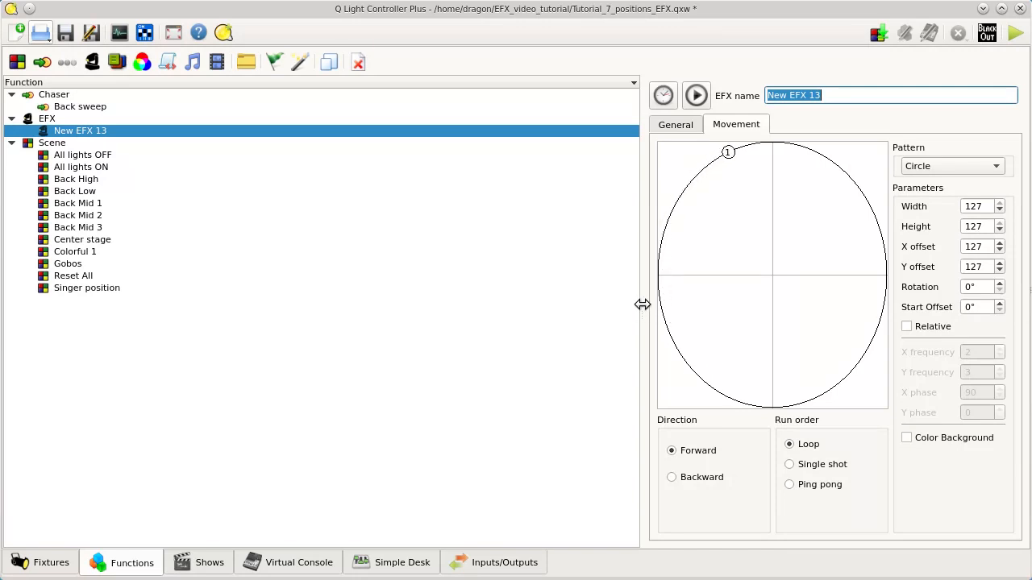
left_click_drag(640, 305, 589, 308)
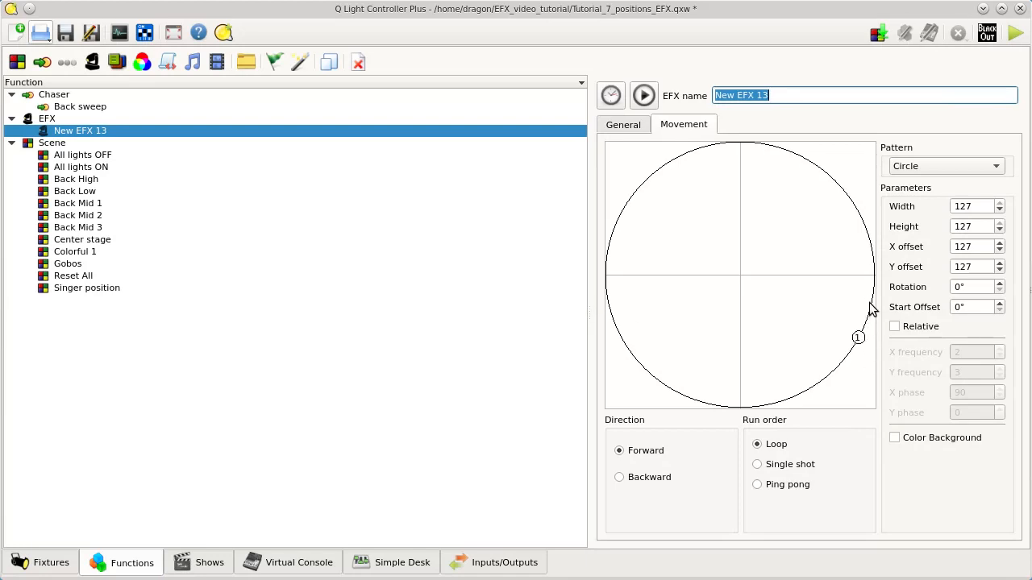
left_click(912, 166)
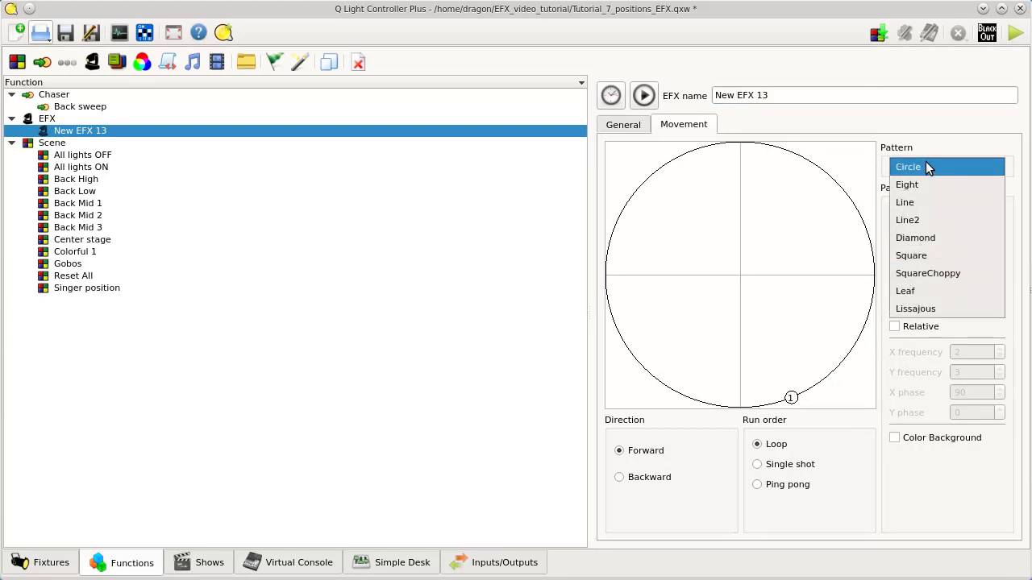
left_click(912, 121)
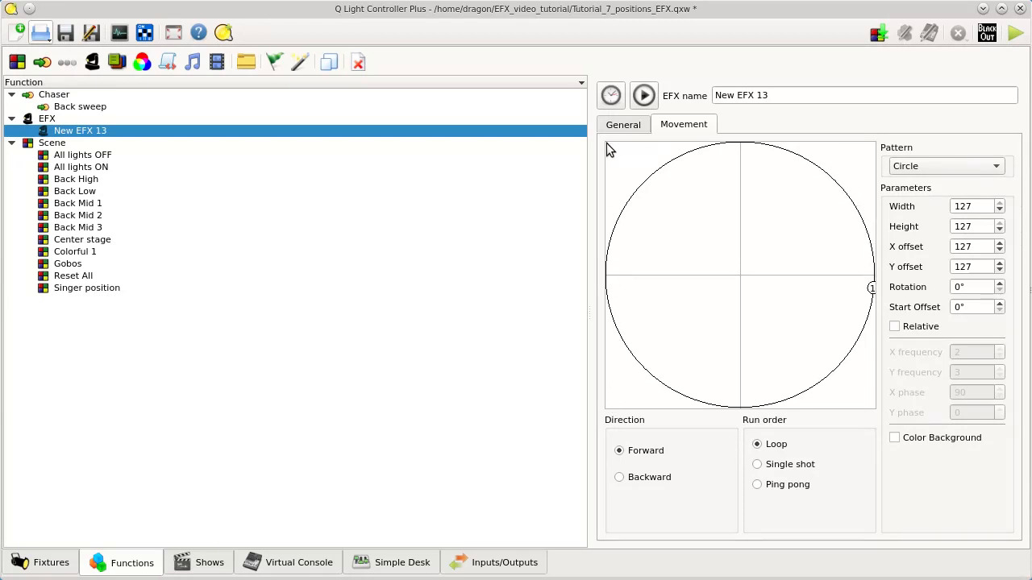
Step: Read the help documentation's XY Pad section on limiting the working area
left_click(198, 32)
scroll(411, 367, "down", 2)
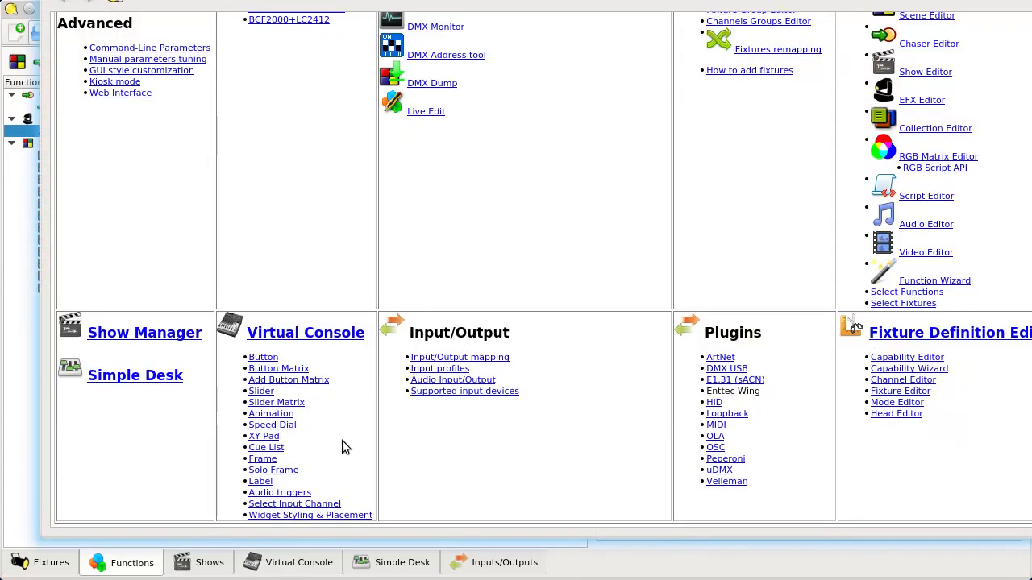
left_click(266, 436)
scroll(510, 314, "down", 5)
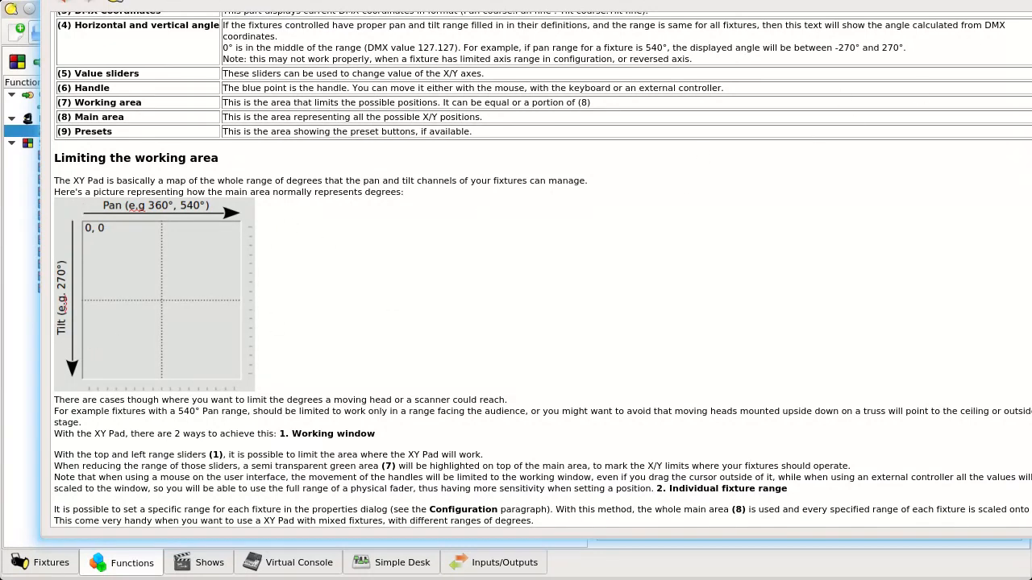
key("alt+F4")
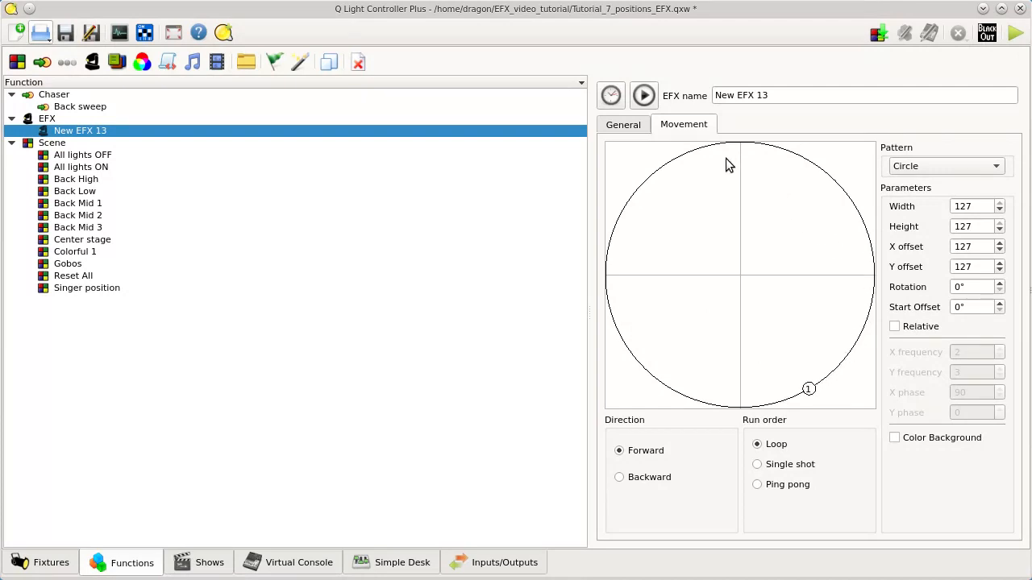
Step: Review the EFX's fixture list and its Circle movement settings, and close the EFX editor
left_click(623, 124)
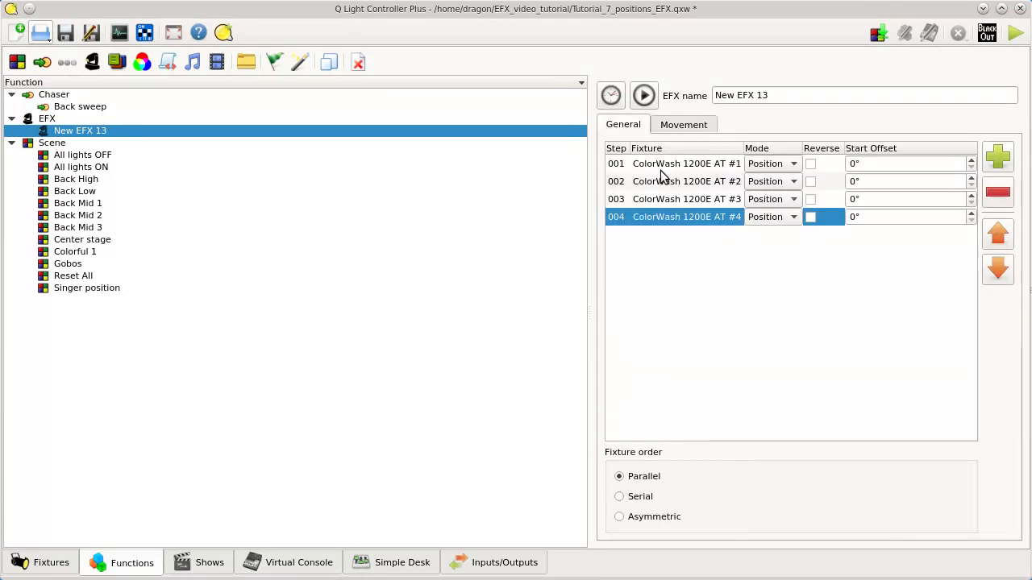
left_click(683, 125)
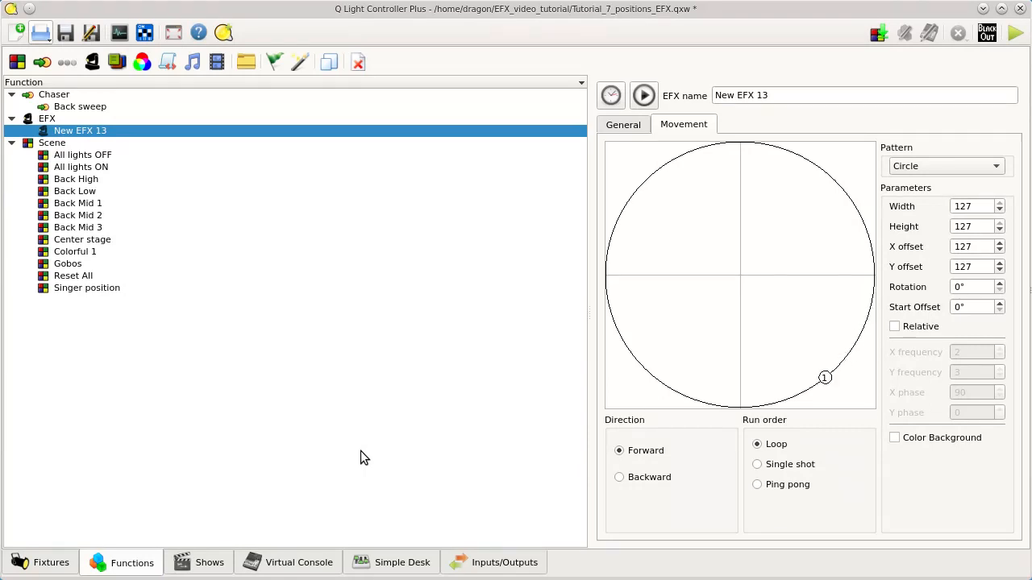
left_click(340, 434)
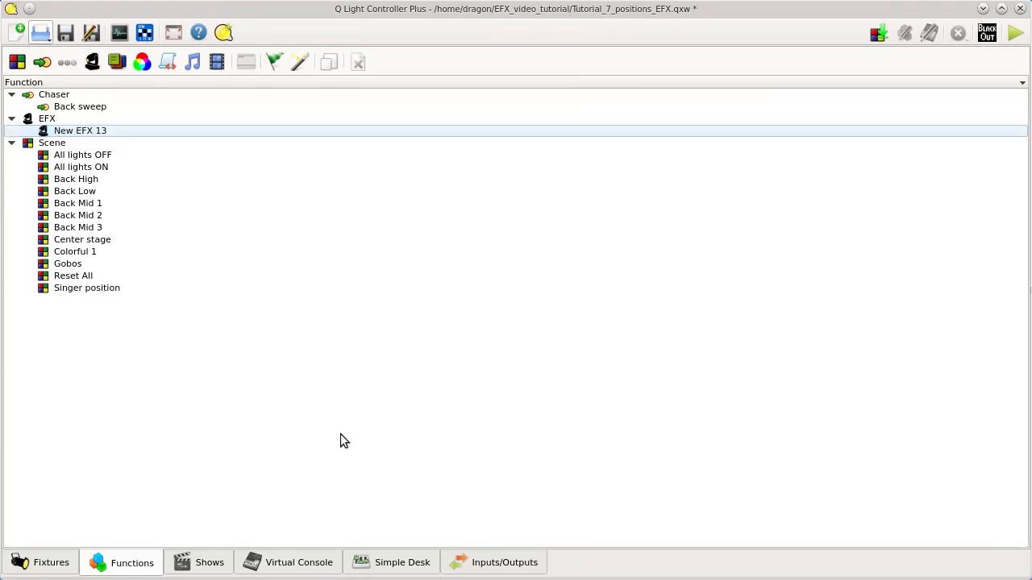
Step: Add a virtual console button linked to New EFX 13, enlarged and placed below the Lights frame
left_click(299, 563)
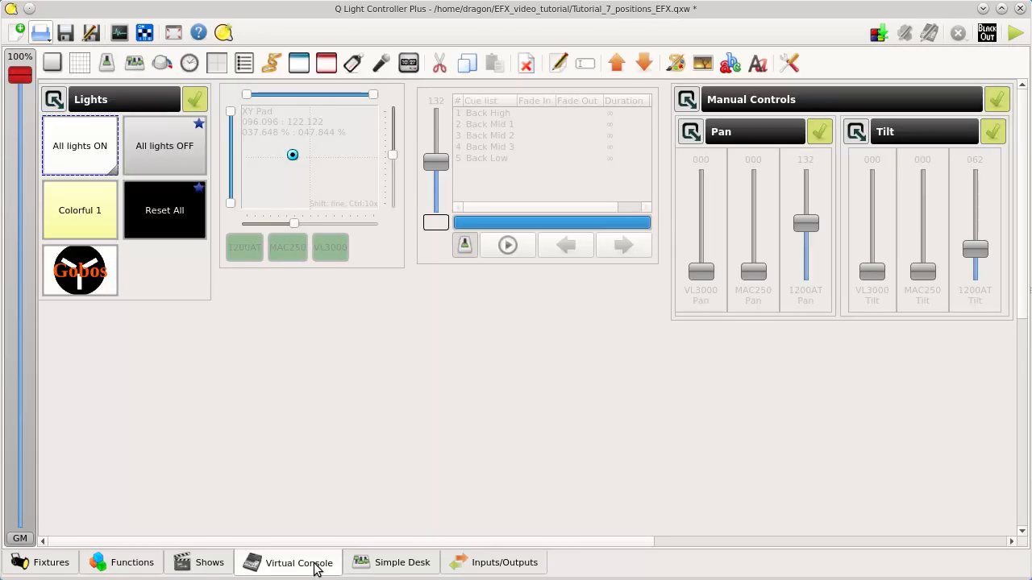
left_click(58, 67)
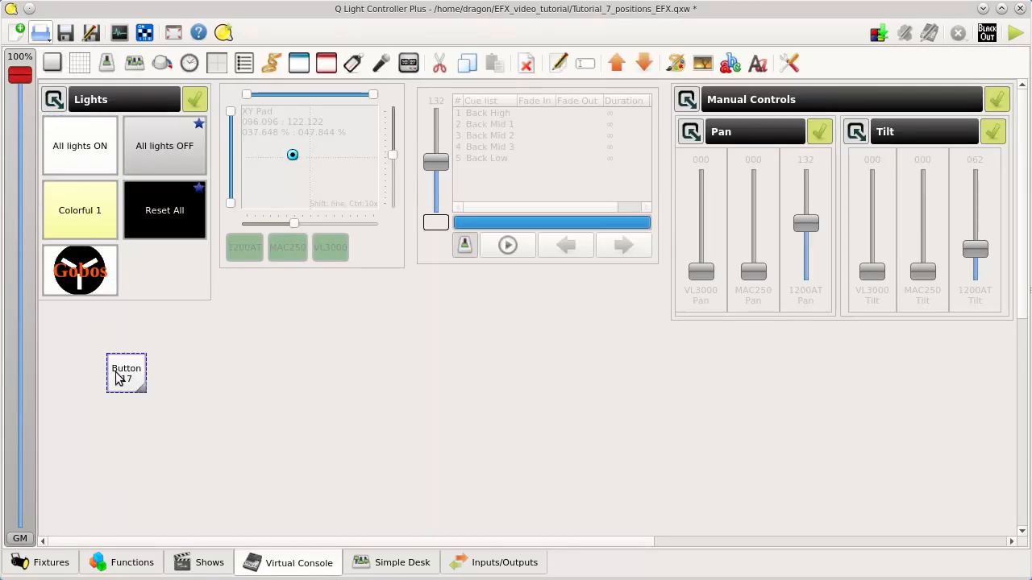
double_click(121, 376)
left_click(524, 173)
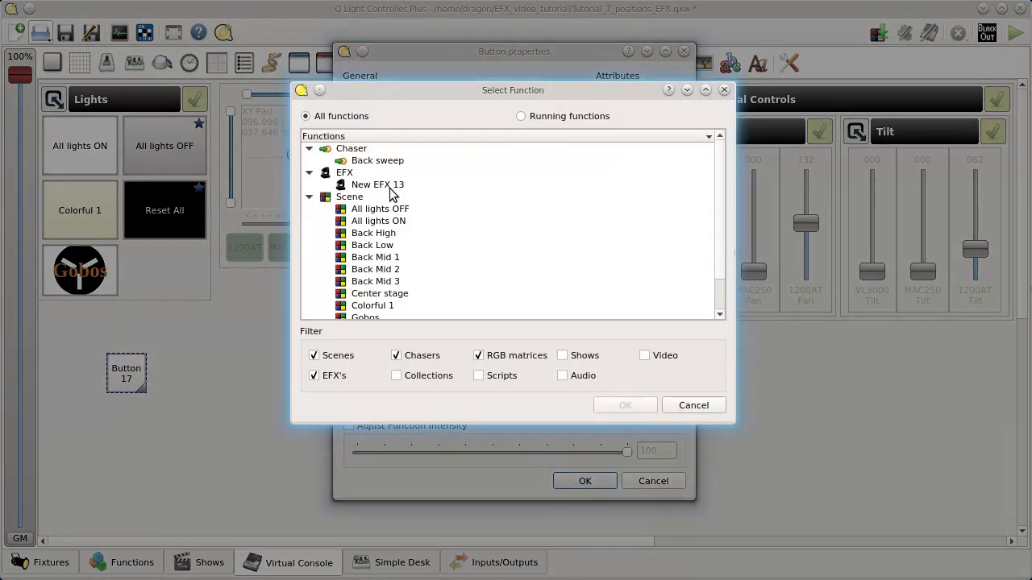
left_click(392, 187)
left_click(629, 407)
left_click(585, 481)
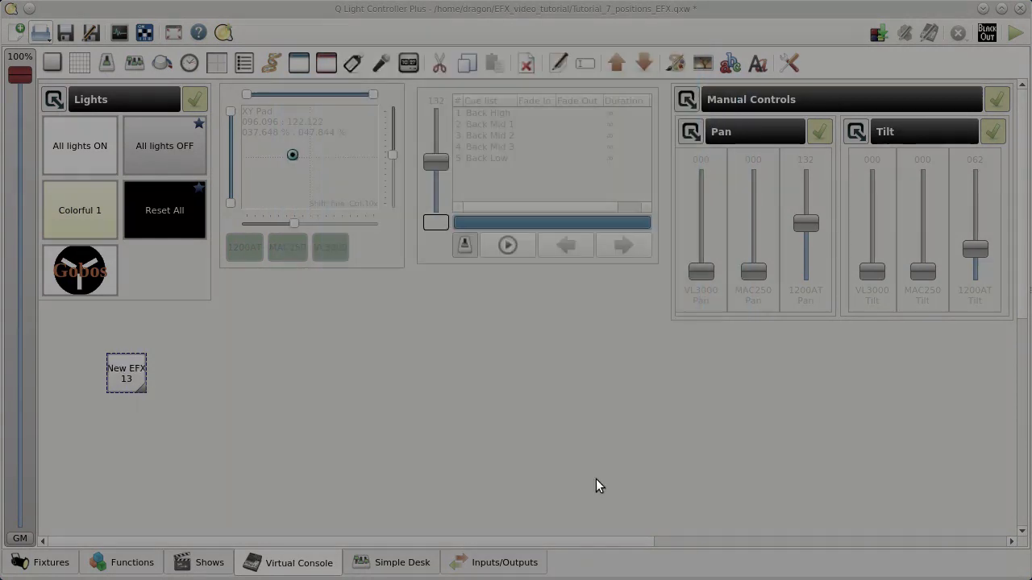
left_click_drag(123, 372, 129, 398)
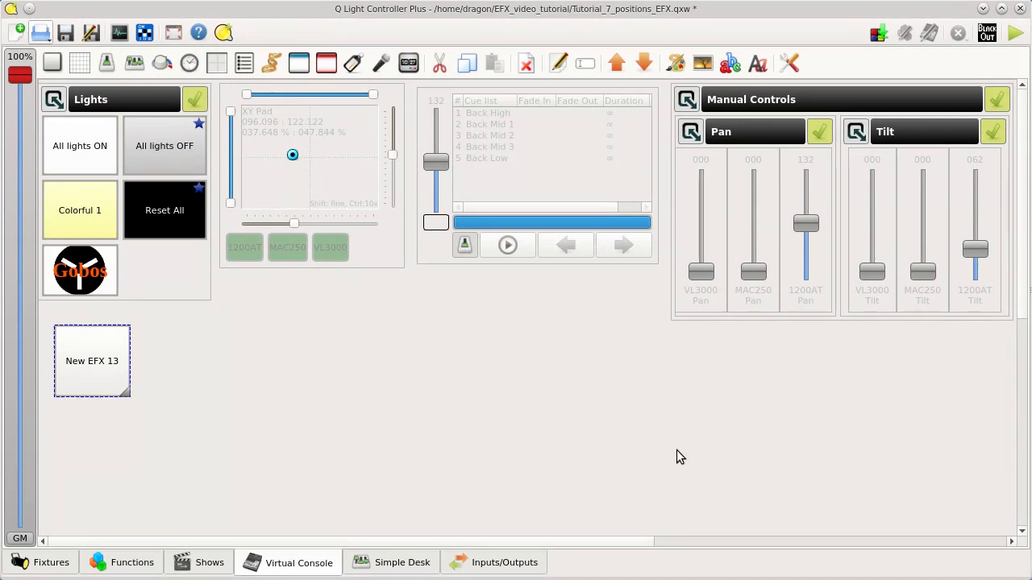
Step: Bring up the Capture Argo visualizer and run New EFX 13 with all lights on in operate mode
key("alt+Tab")
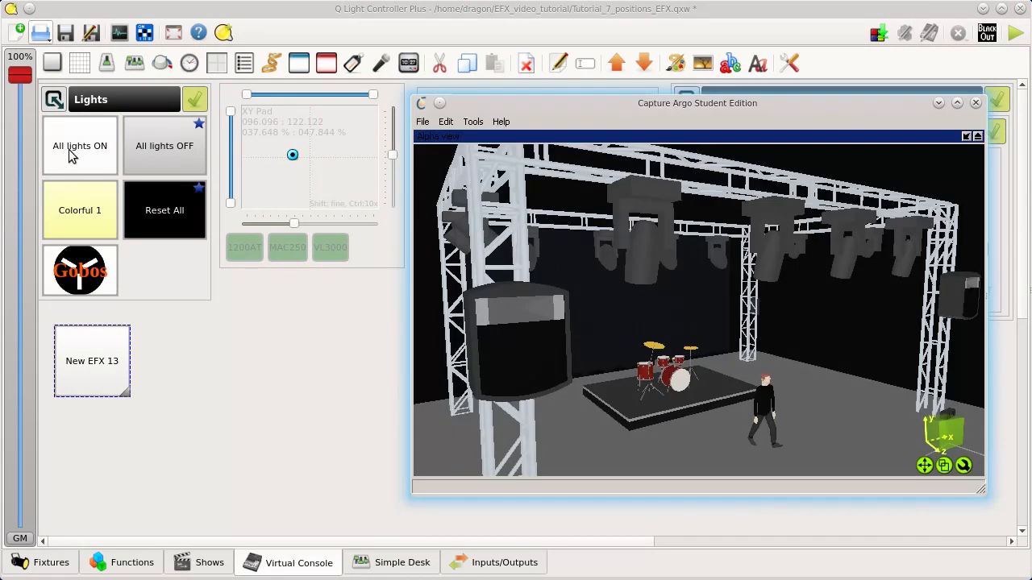
left_click(1015, 32)
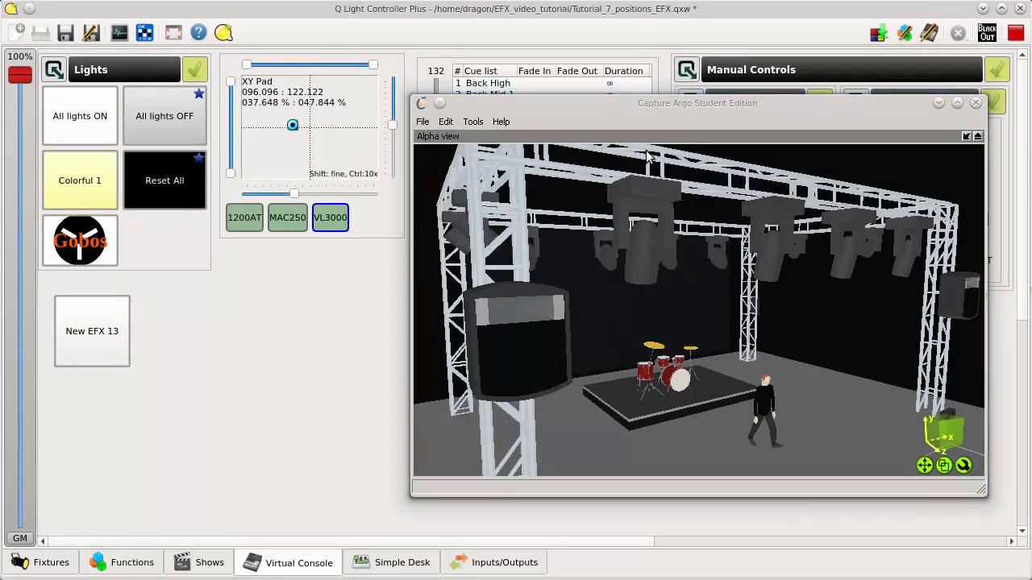
left_click(111, 113)
left_click(90, 337)
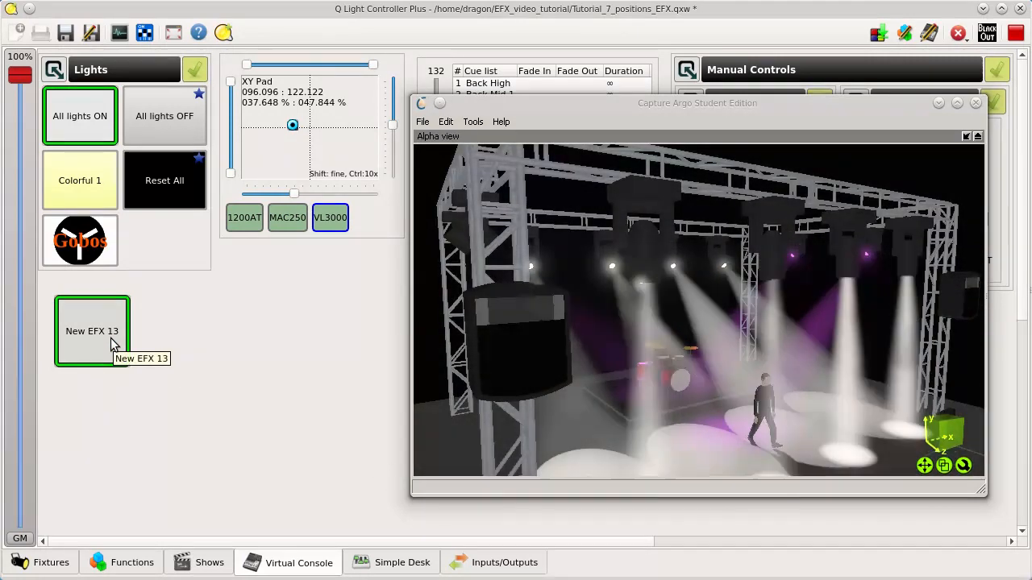
Step: Stop New EFX 13 and the All lights ON scene, and return to design mode with the visualizer minimized
left_click(111, 343)
left_click(71, 128)
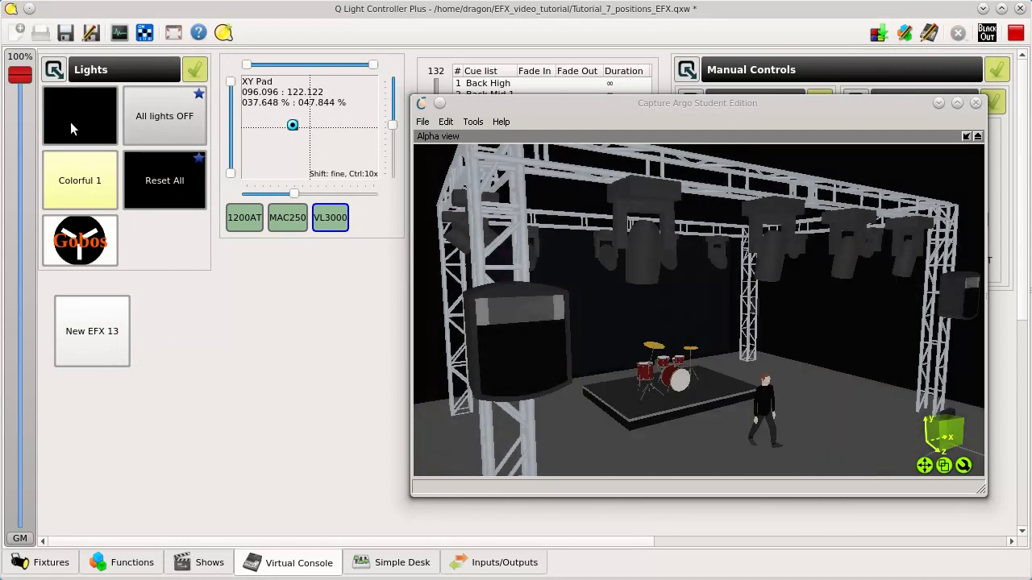
left_click(99, 182)
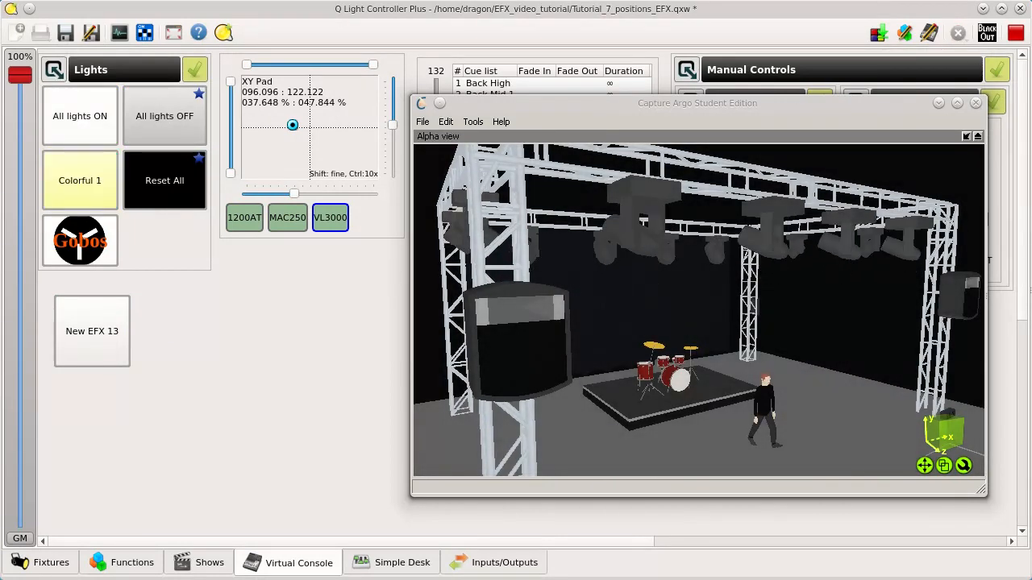
left_click(1016, 32)
left_click(938, 102)
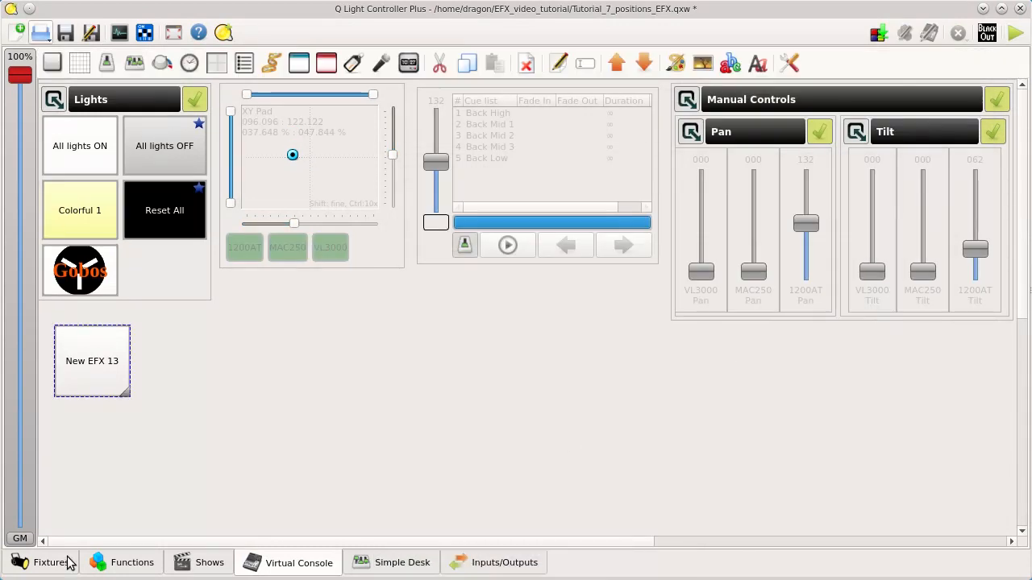
Step: Open New EFX 13 among the functions and set its movement width and height to 15
left_click(120, 564)
left_click(91, 132)
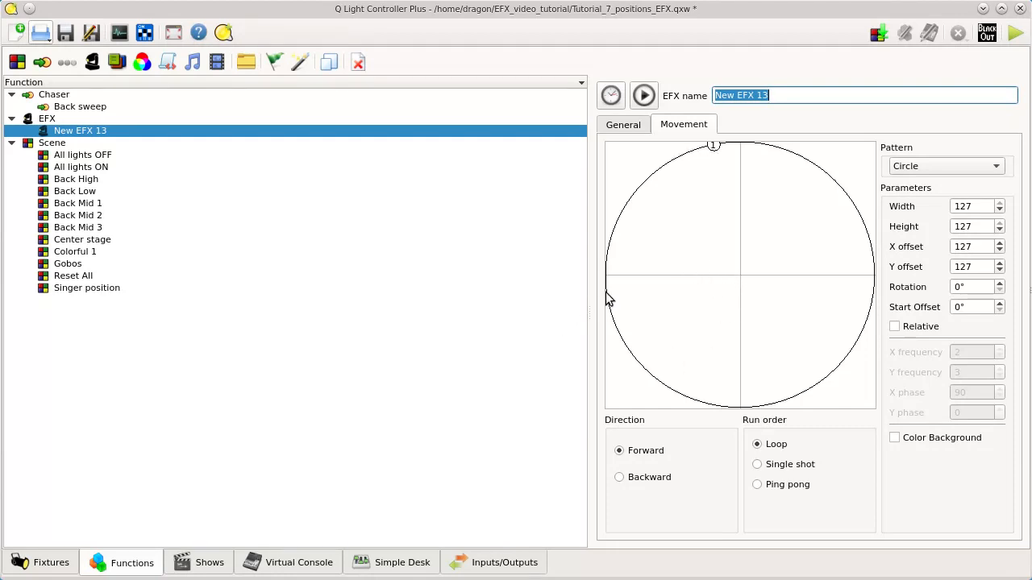
left_click(979, 207)
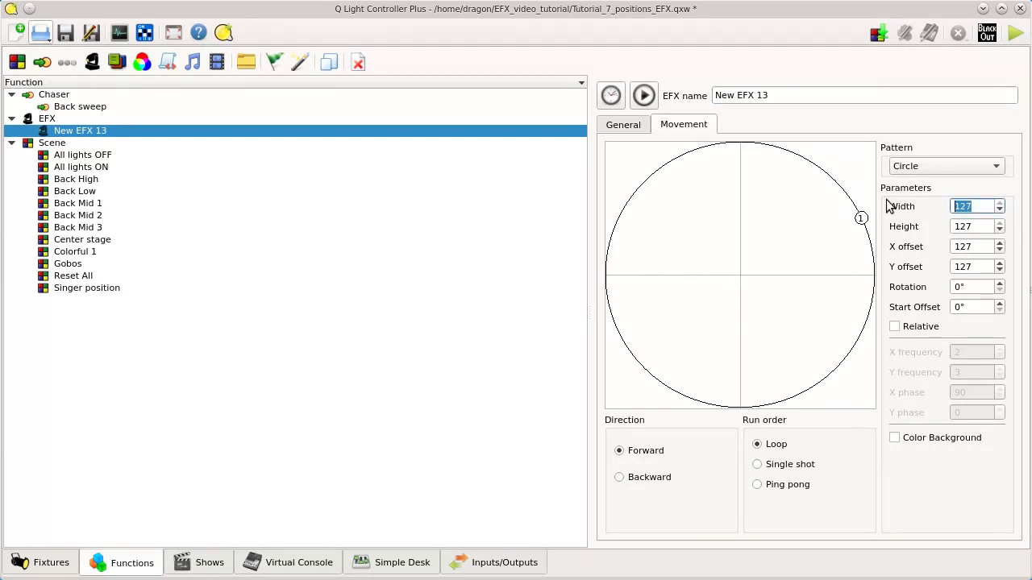
type("15")
key("Tab")
type("1")
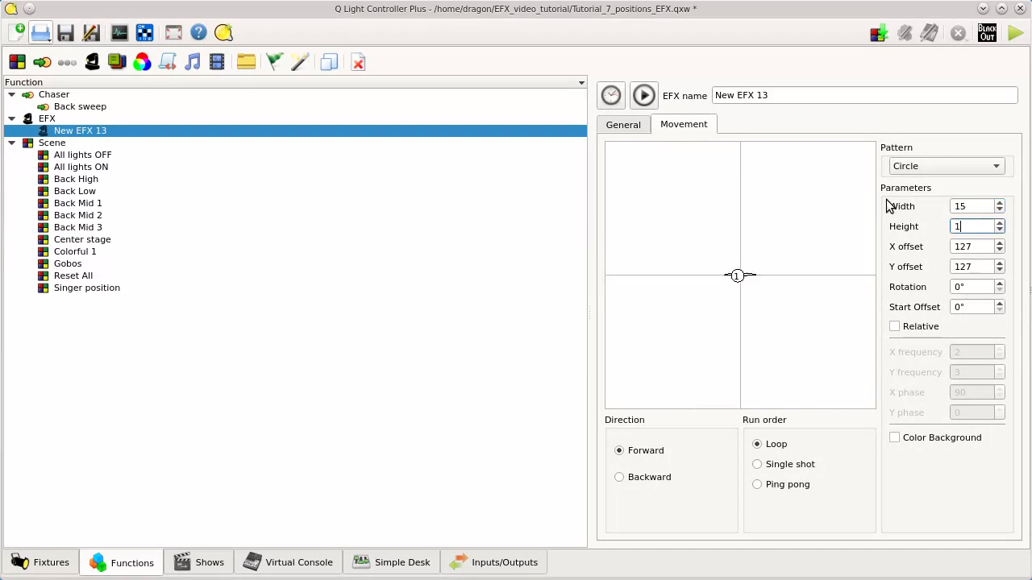
type("5")
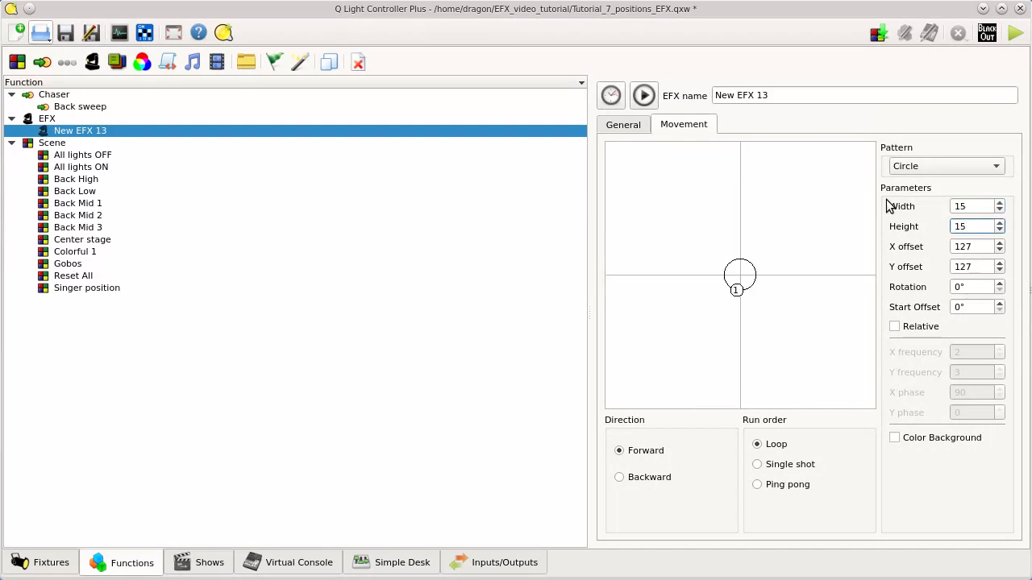
Step: Set New EFX 13's X offset to 80 and its Y offset to 170
left_click(971, 246)
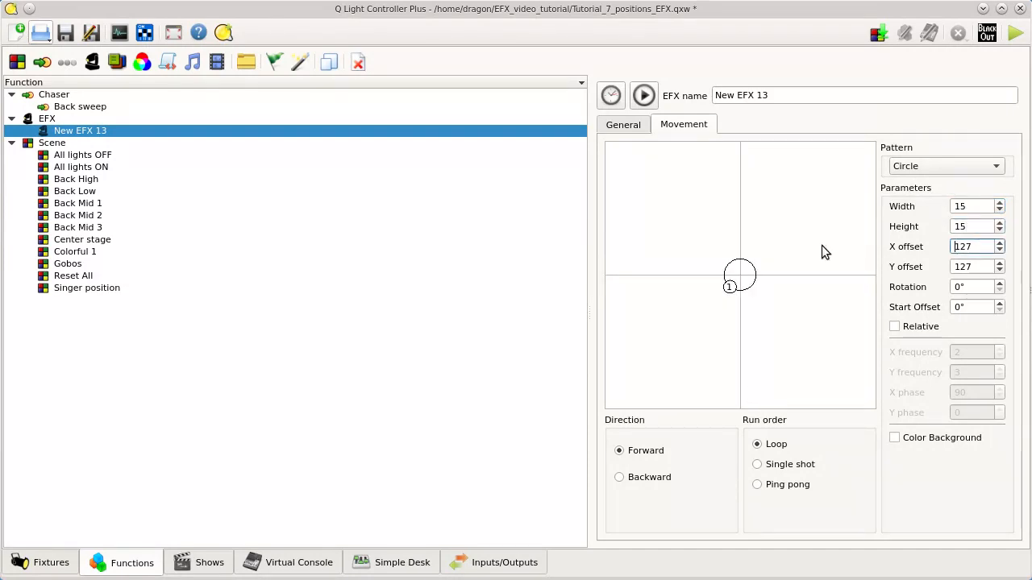
double_click(977, 247)
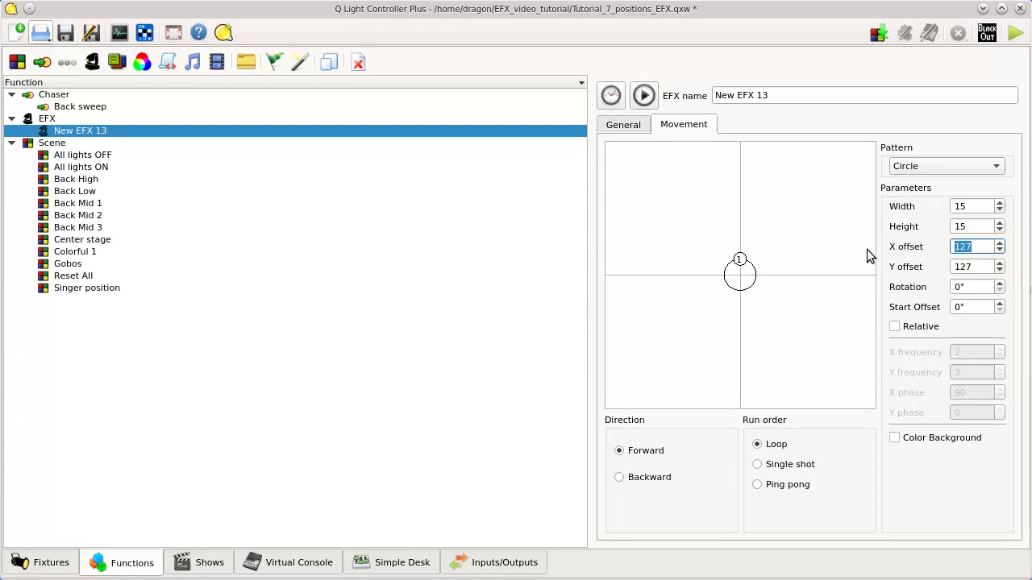
type("80")
key("Tab")
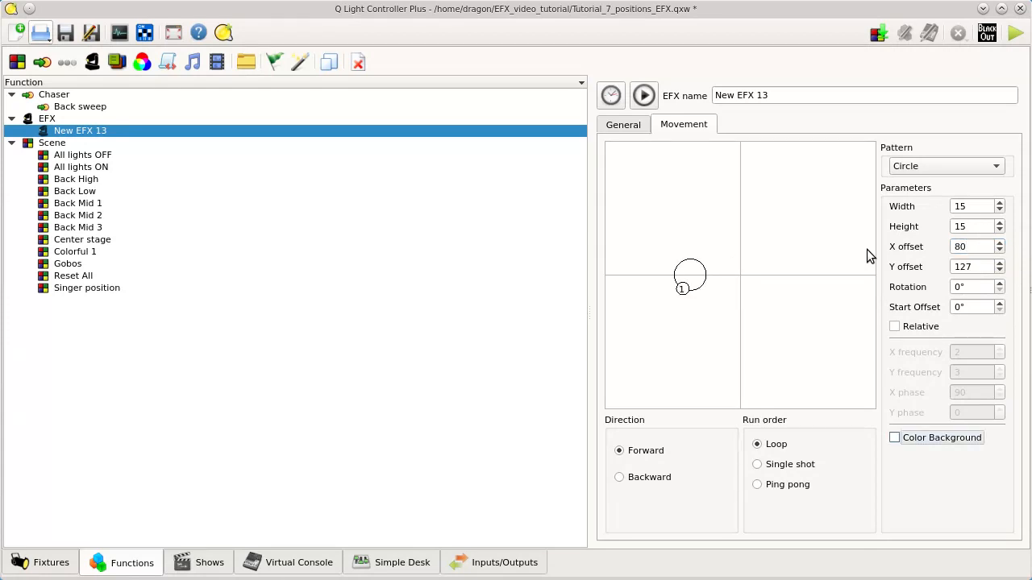
double_click(974, 267)
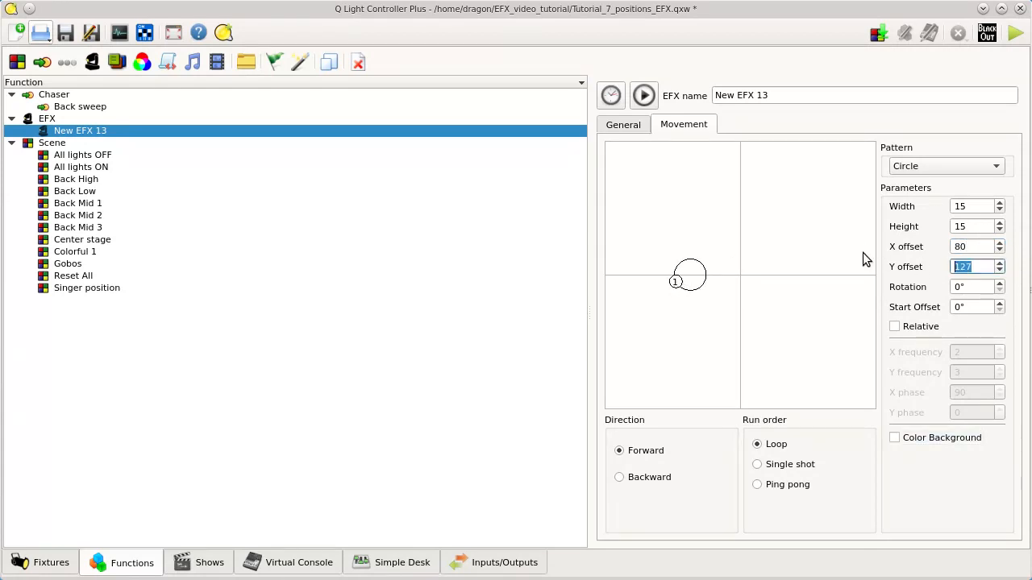
type("170")
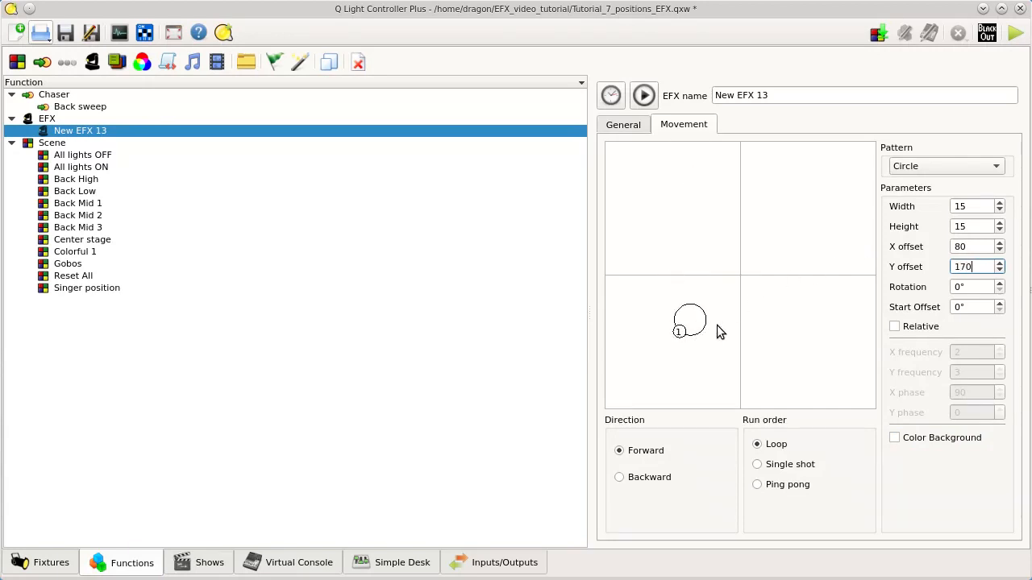
Step: Change New EFX 13's movement pattern to Eight, and check its speed settings before closing the editor
left_click(928, 165)
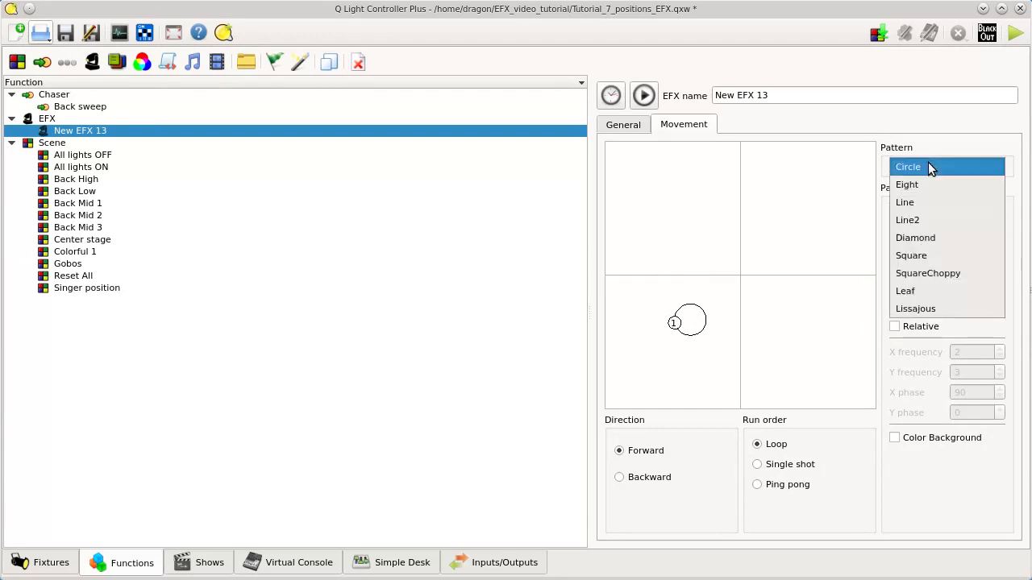
left_click(927, 183)
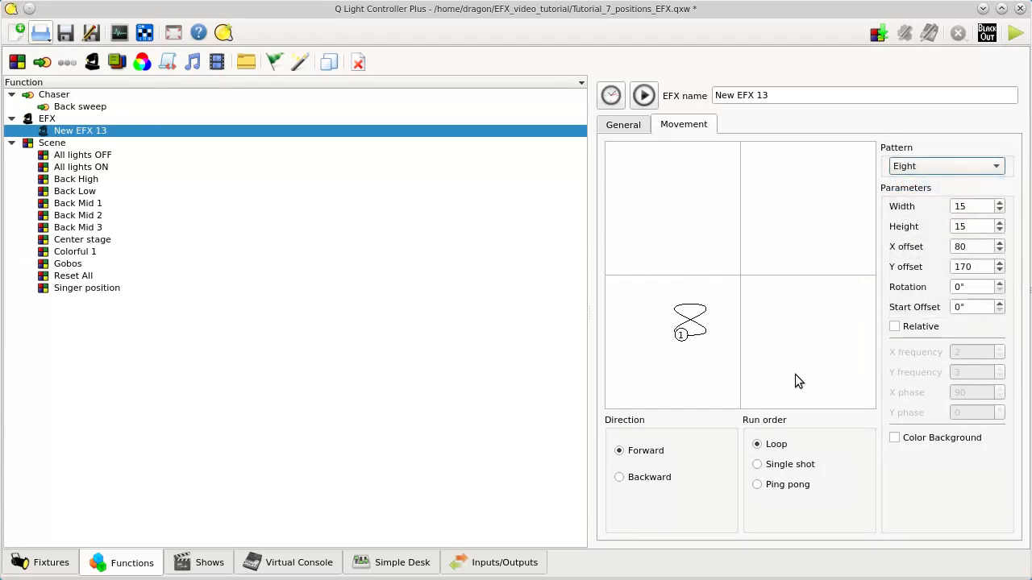
left_click(611, 99)
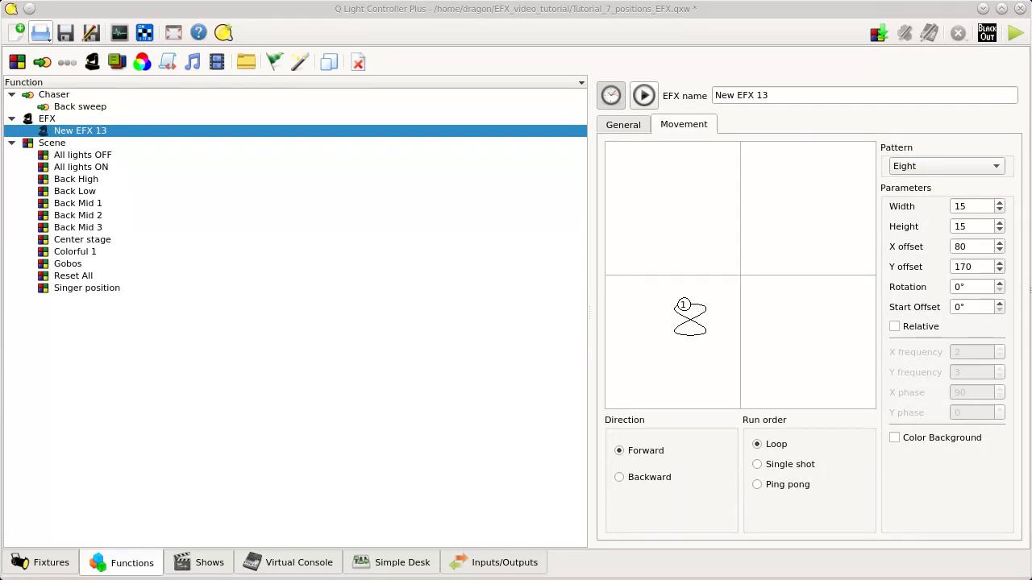
left_click(611, 96)
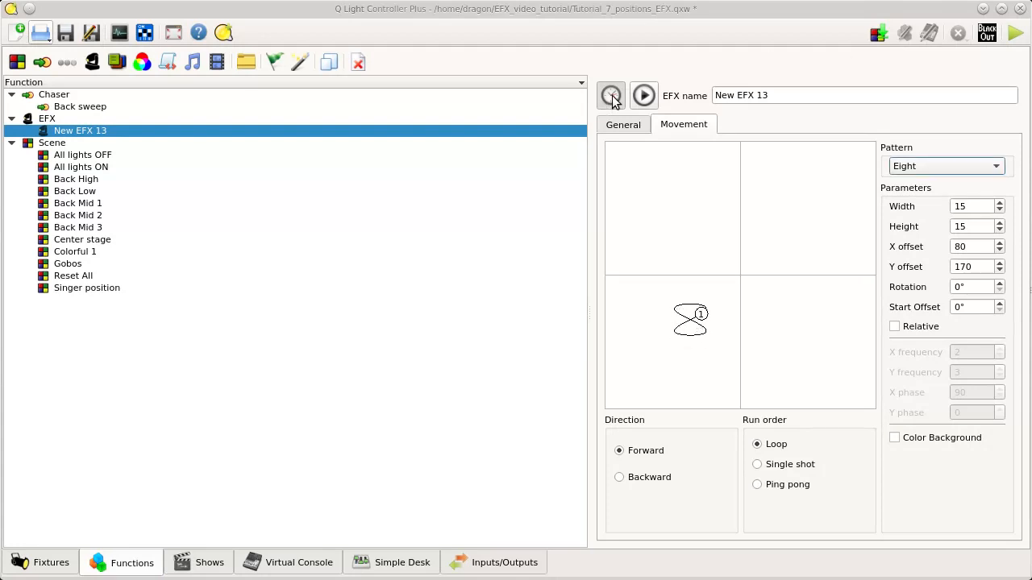
left_click(447, 404)
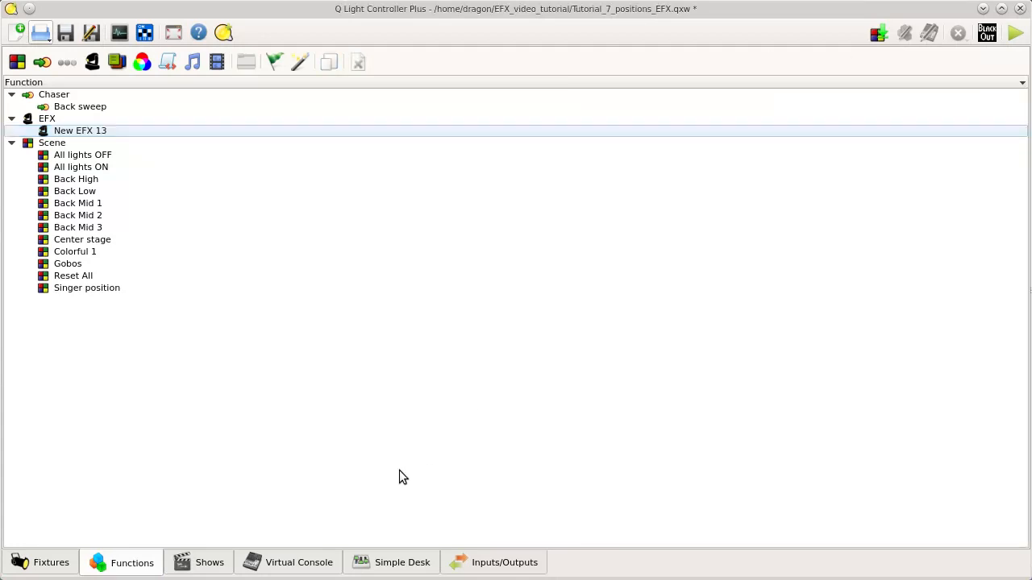
Step: Run New EFX 13 with all lights on from the virtual console in operate mode, with the Capture Argo visualizer in view
left_click(303, 557)
key("alt+Tab")
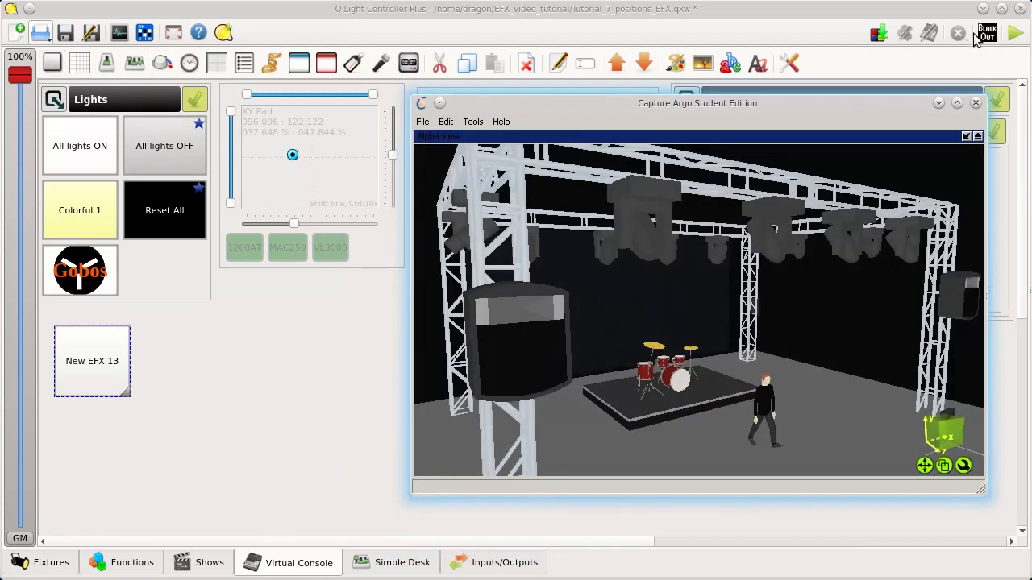
left_click(1015, 32)
left_click(73, 121)
left_click(89, 336)
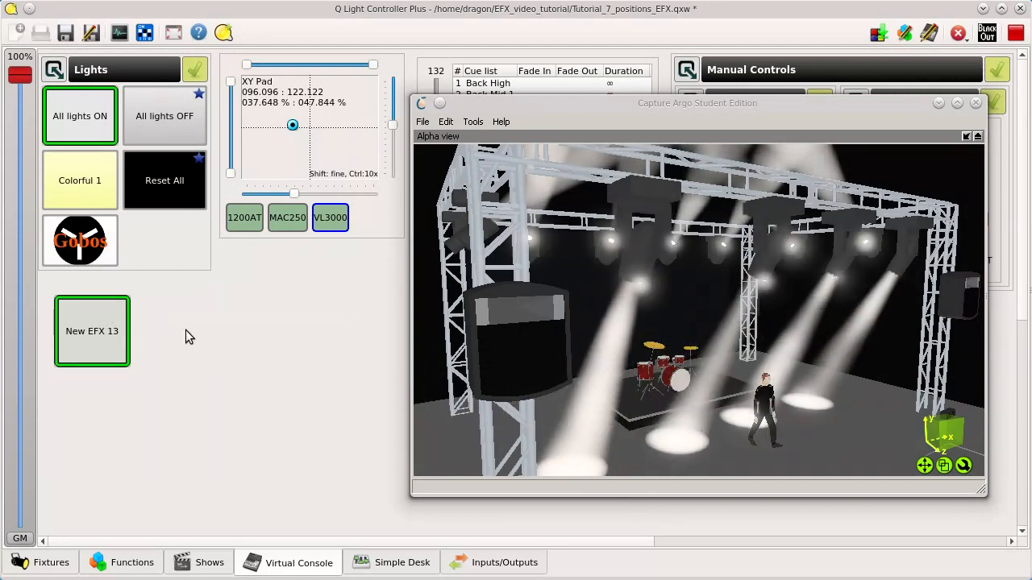
Step: Stop New EFX 13, turn off the All lights ON scene and minimize the Capture Argo visualizer
left_click(120, 333)
left_click(119, 330)
left_click(97, 104)
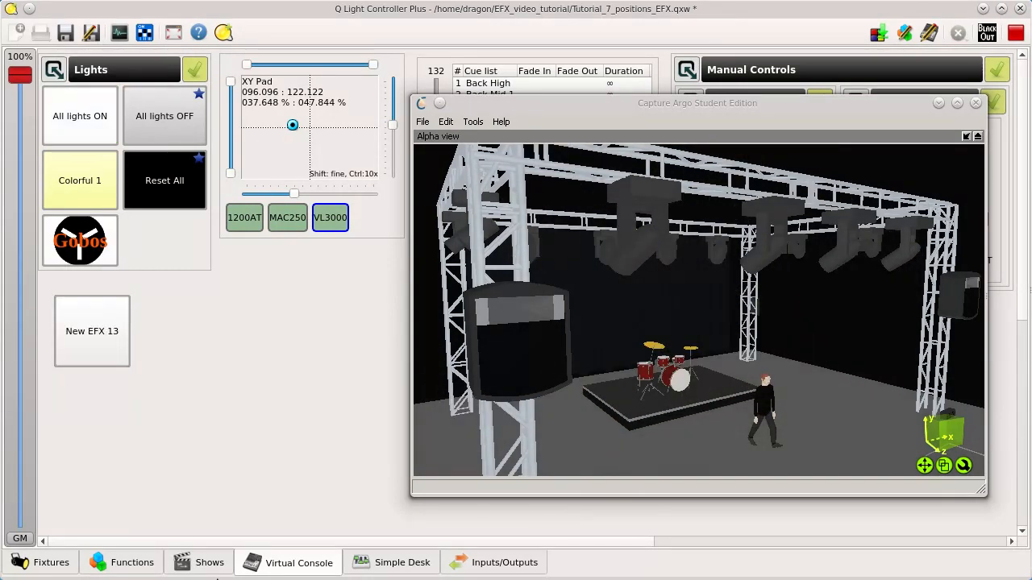
left_click(938, 103)
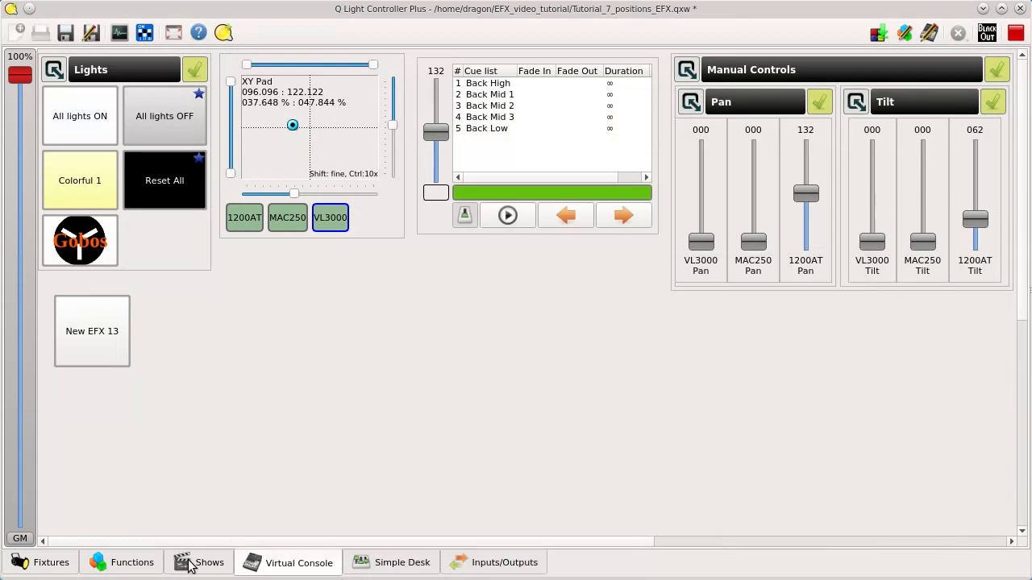
Step: Reopen New EFX 13 to review its movement pattern and parameters, and close the editor
left_click(132, 565)
left_click(93, 131)
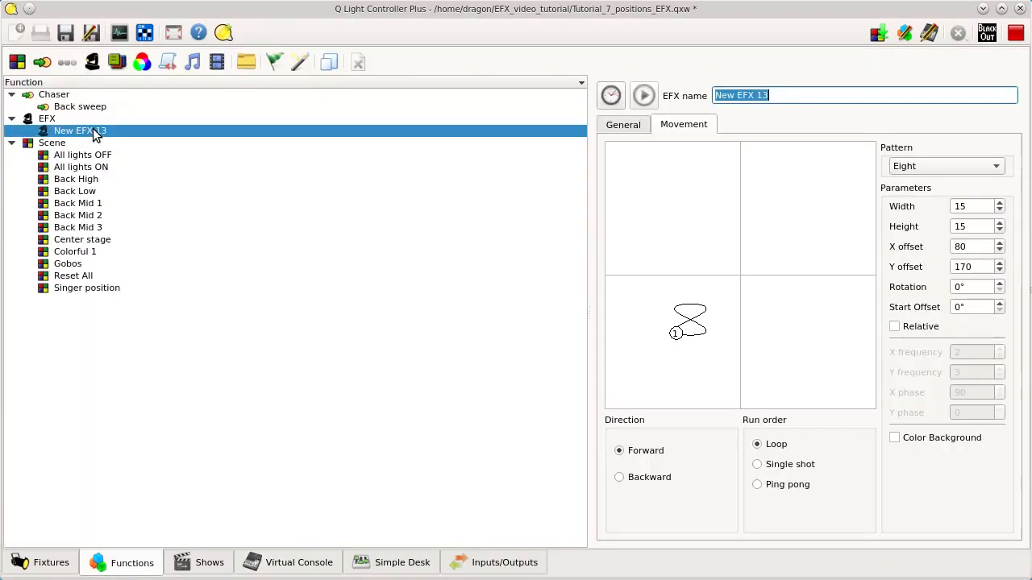
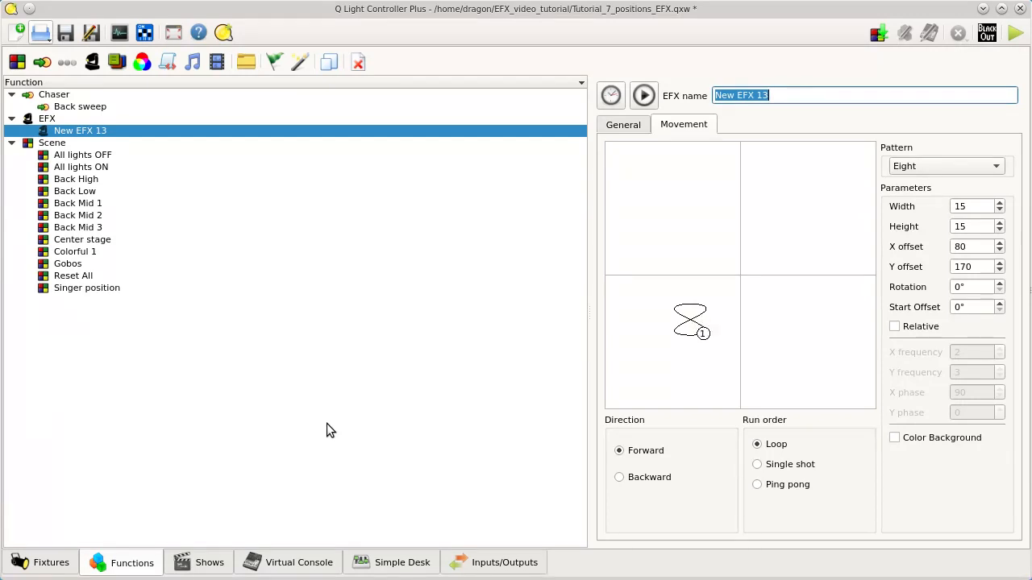
left_click(289, 405)
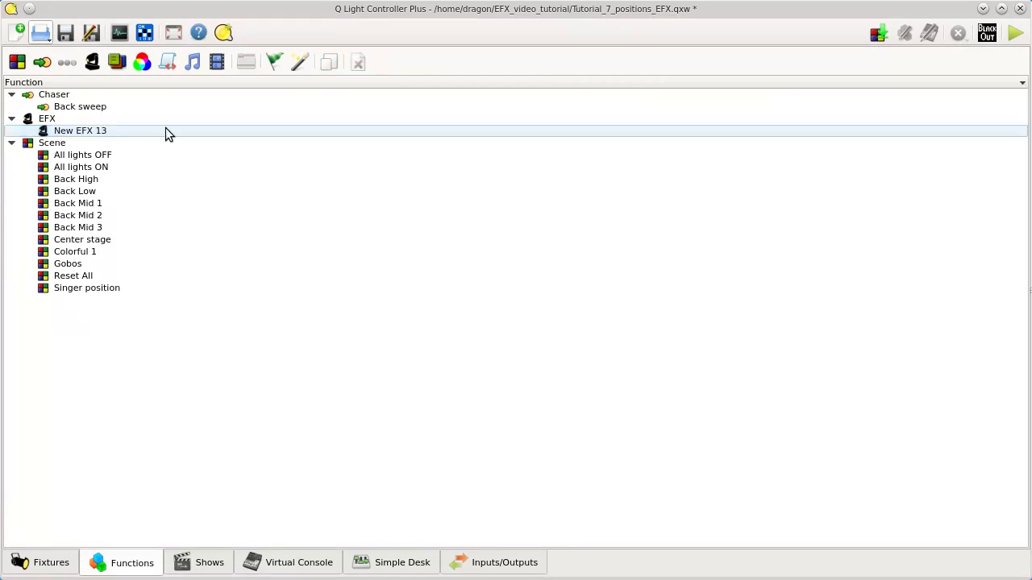
Step: Create a second EFX and add ColorWash 1200E AT fixtures #1 to #4 to it
left_click(91, 63)
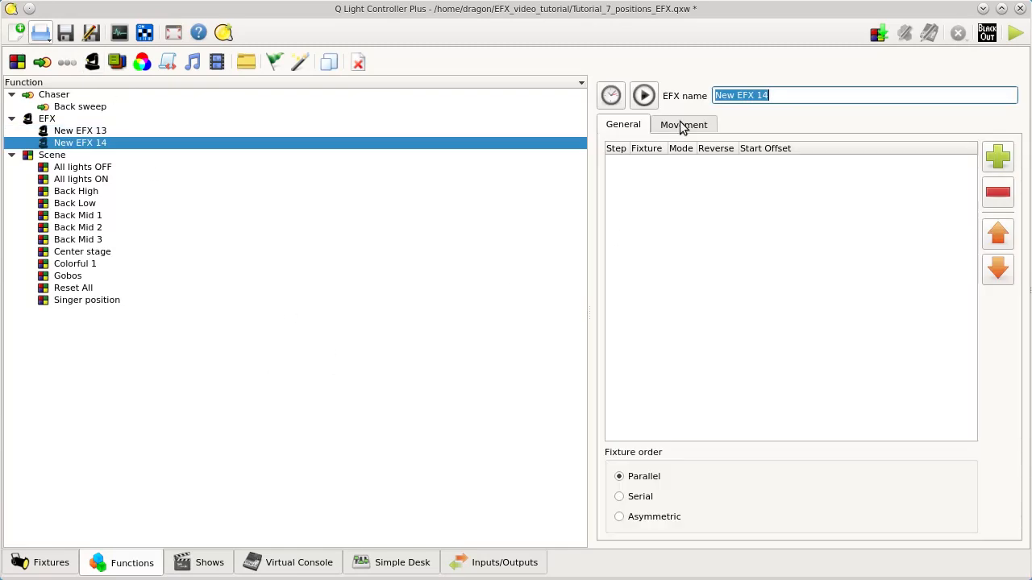
left_click(998, 157)
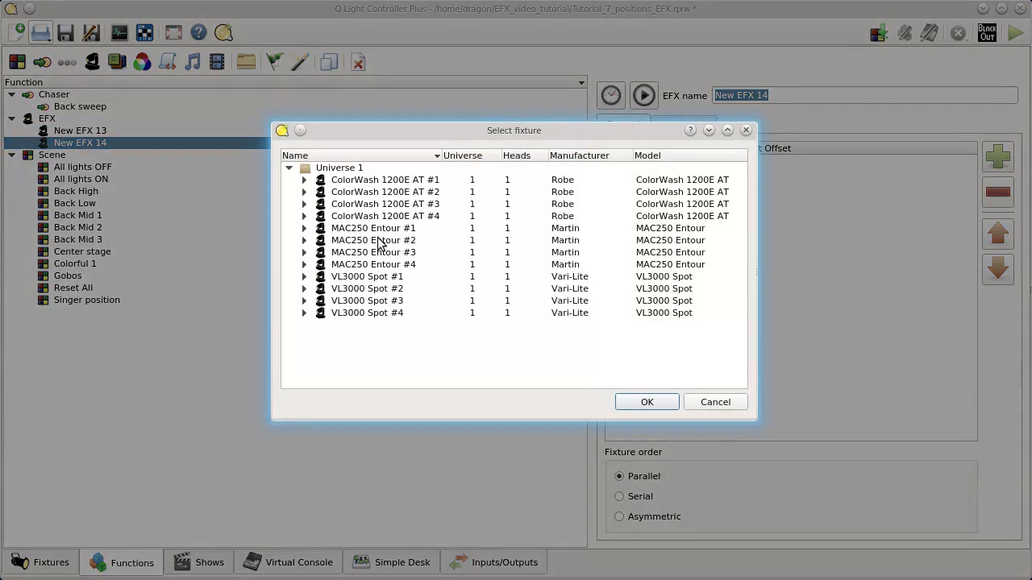
left_click_drag(382, 185, 395, 218)
left_click(647, 402)
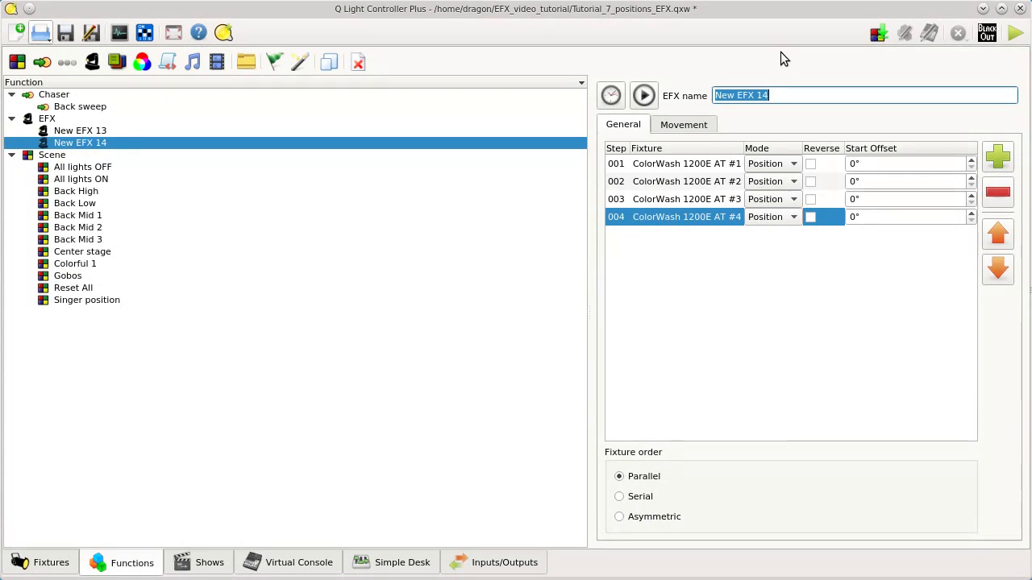
Step: Set the start offsets of ColorWash #2, #3 and #4 in the new EFX to 15°, 30° and 45°
left_click(873, 165)
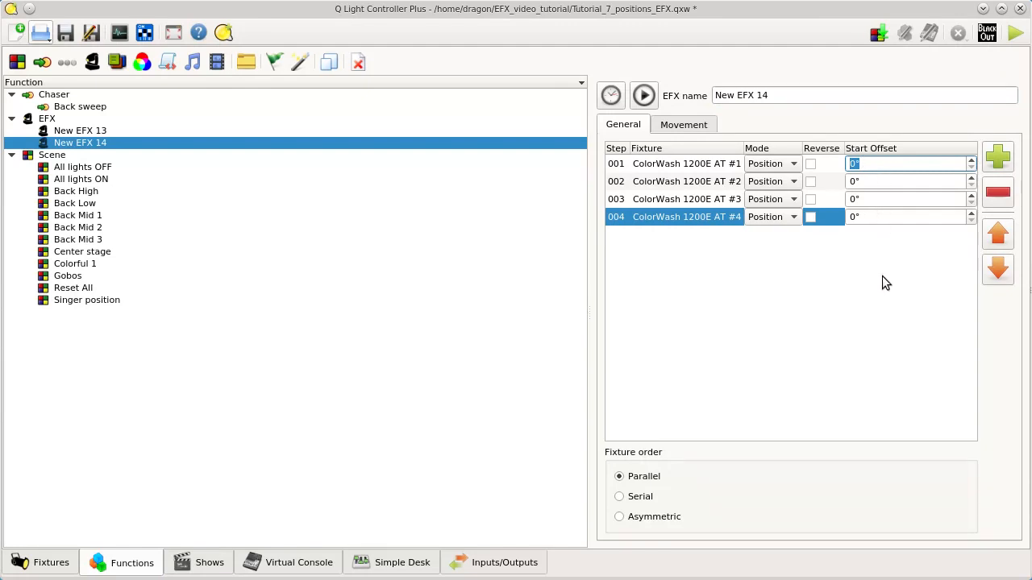
left_click(686, 127)
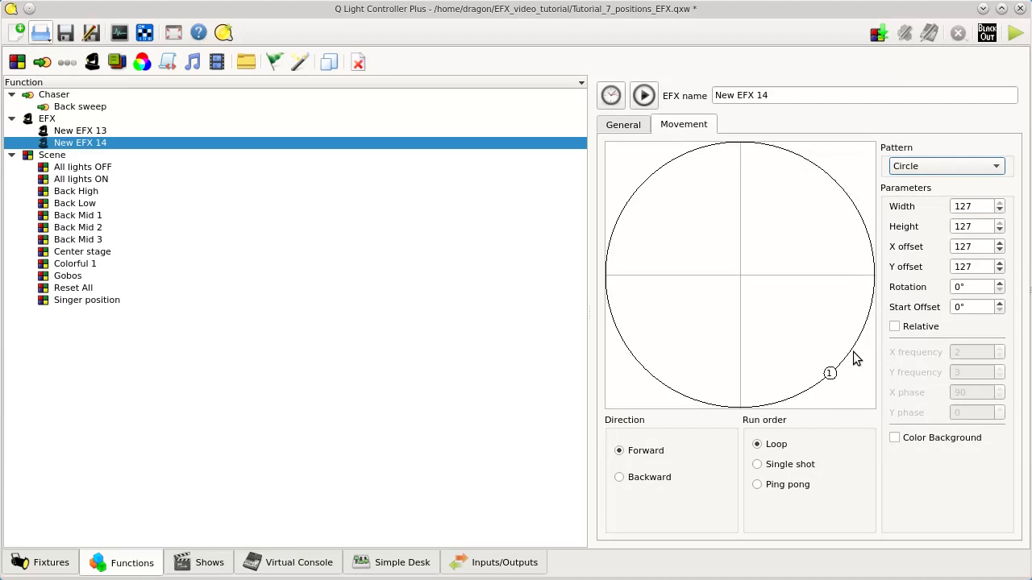
left_click(618, 126)
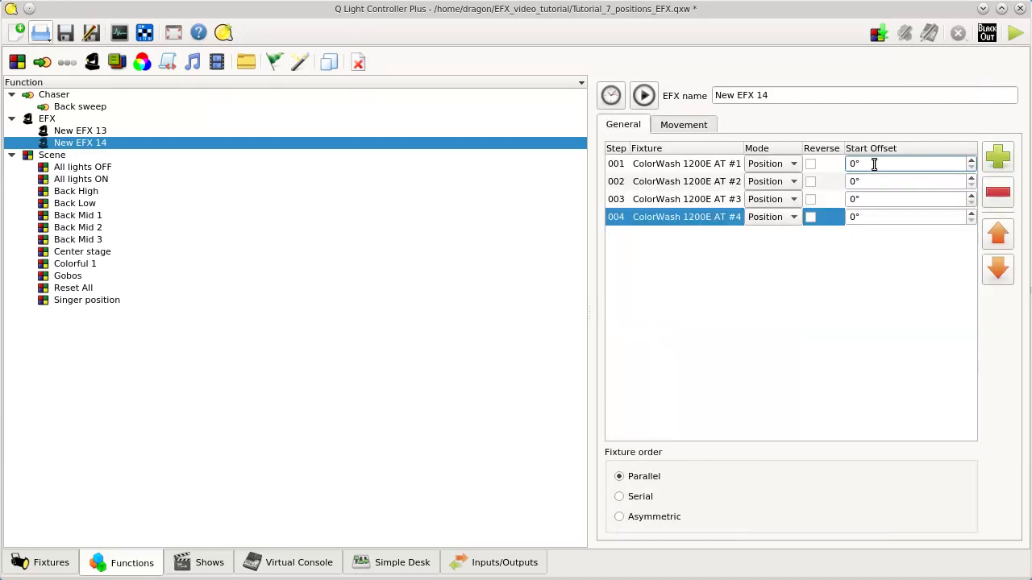
key("Tab")
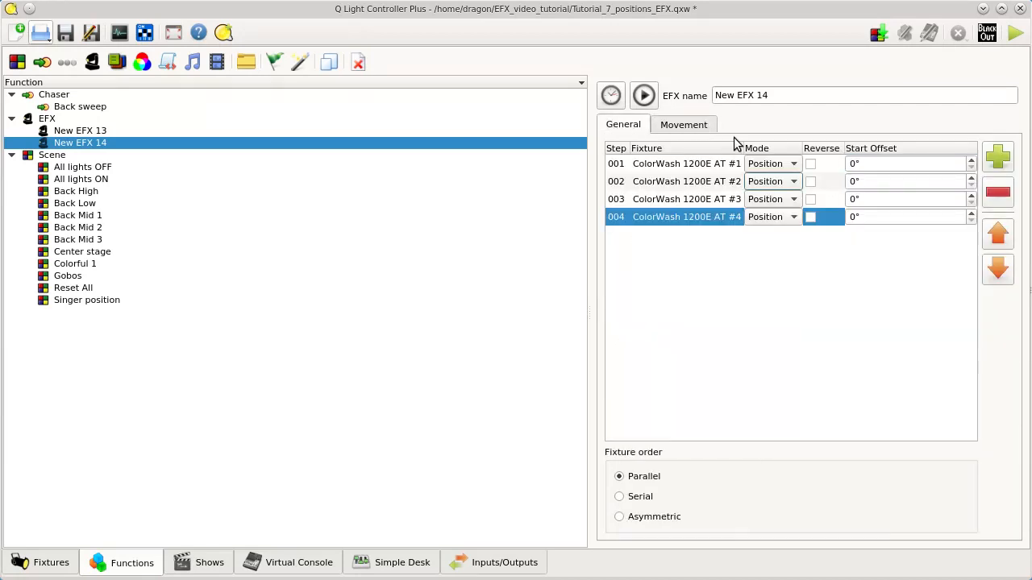
key("Tab")
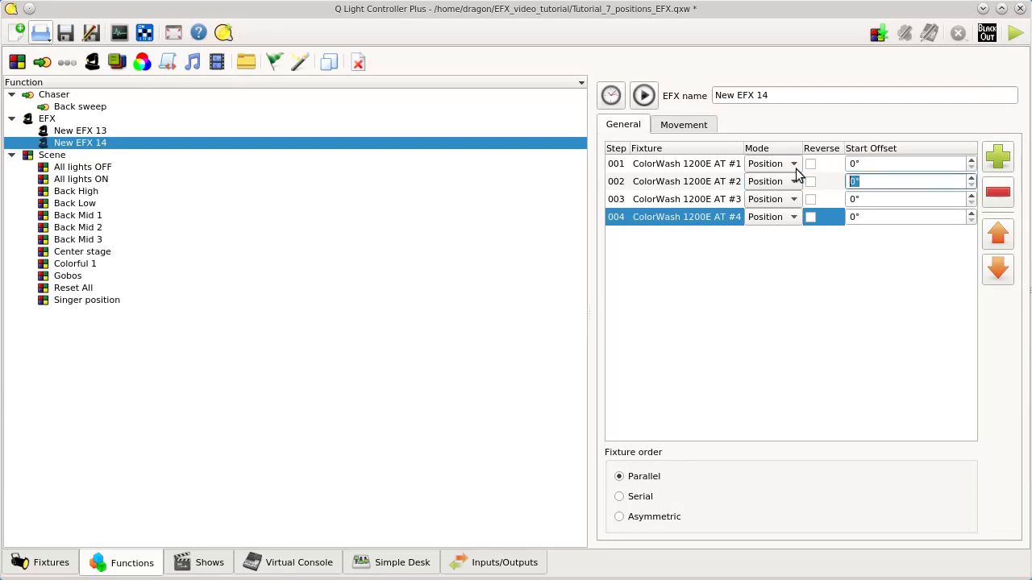
key("Tab")
key("Tab")
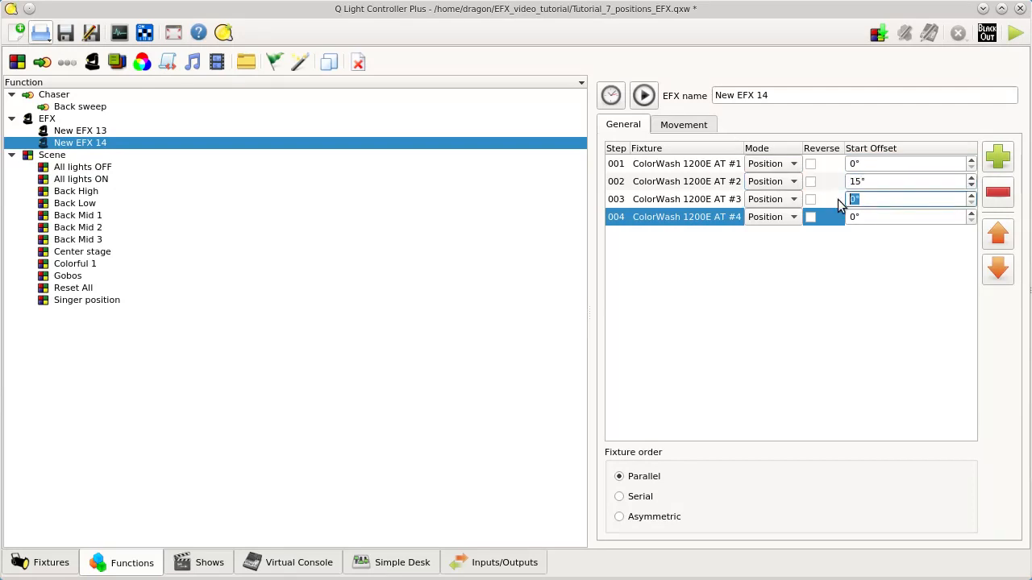
left_click(851, 216)
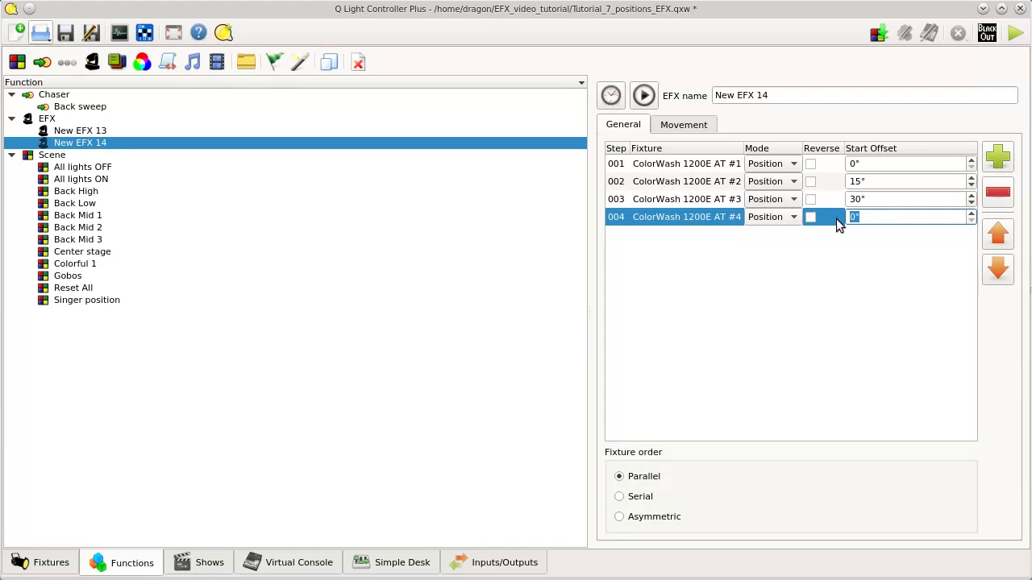
type("45")
Step: Show the movement settings of New EFX 14 and switch its pattern to Eight, followed by Line
left_click(679, 127)
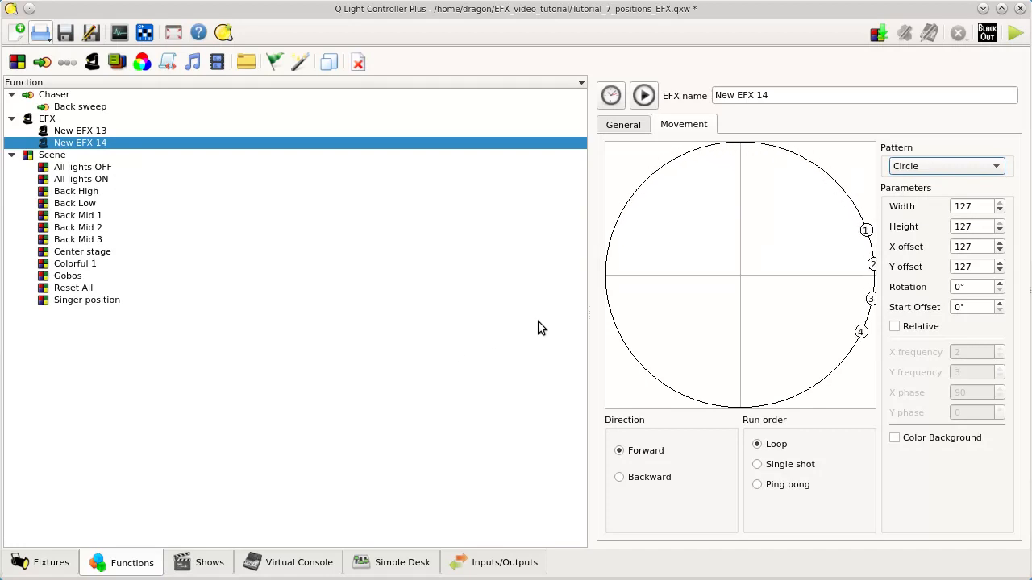
left_click(927, 167)
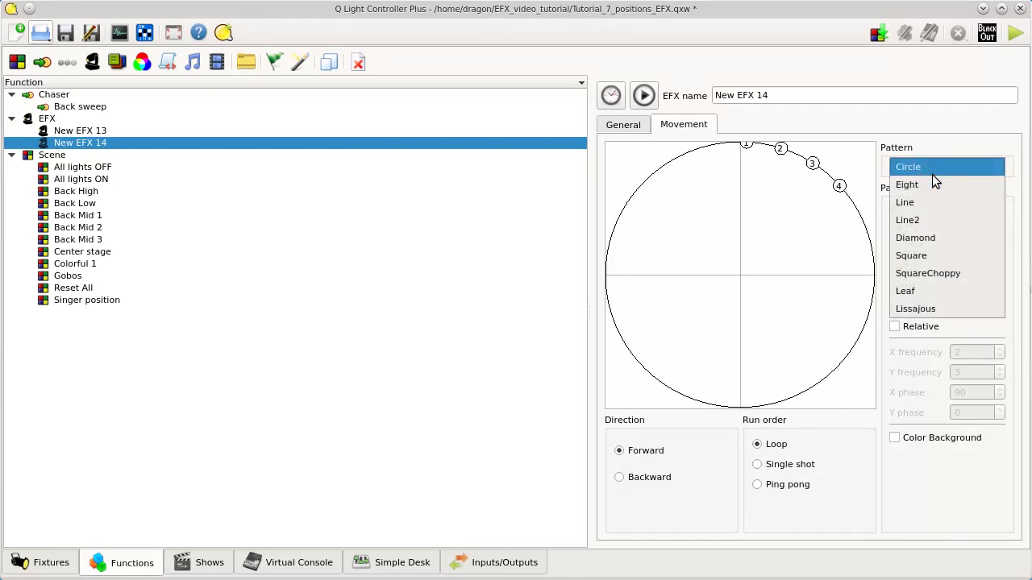
left_click(929, 186)
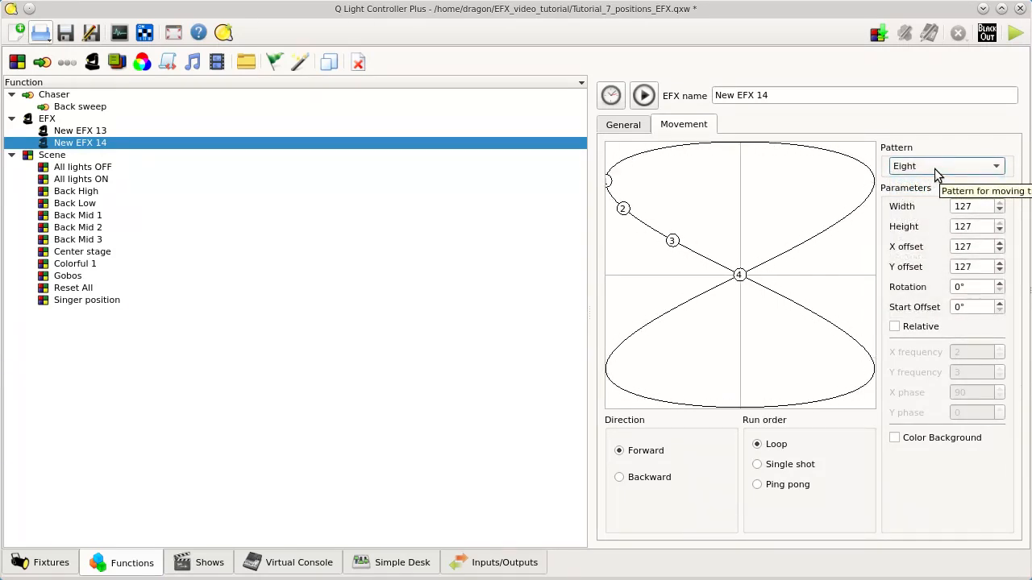
left_click(934, 168)
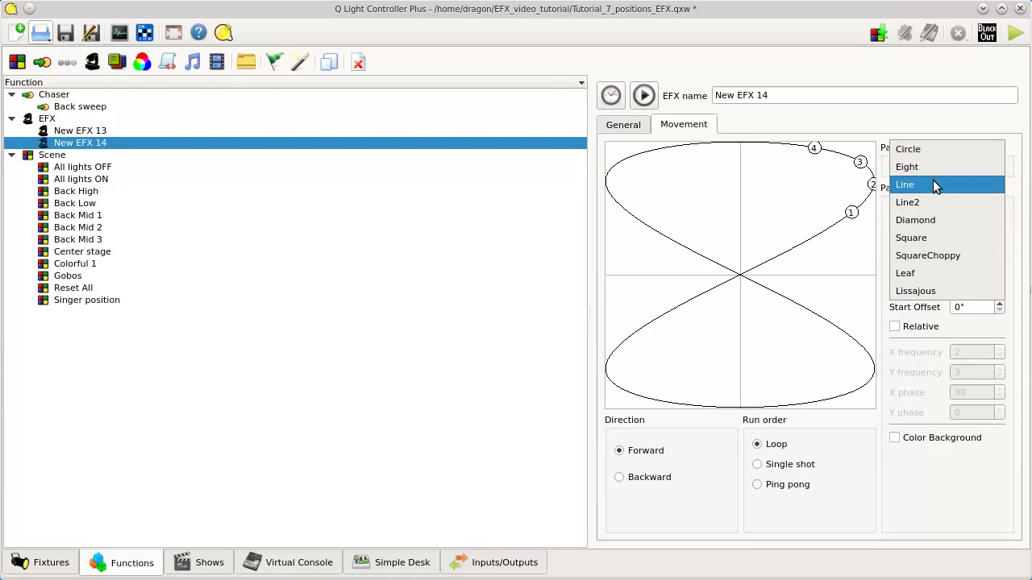
left_click(932, 179)
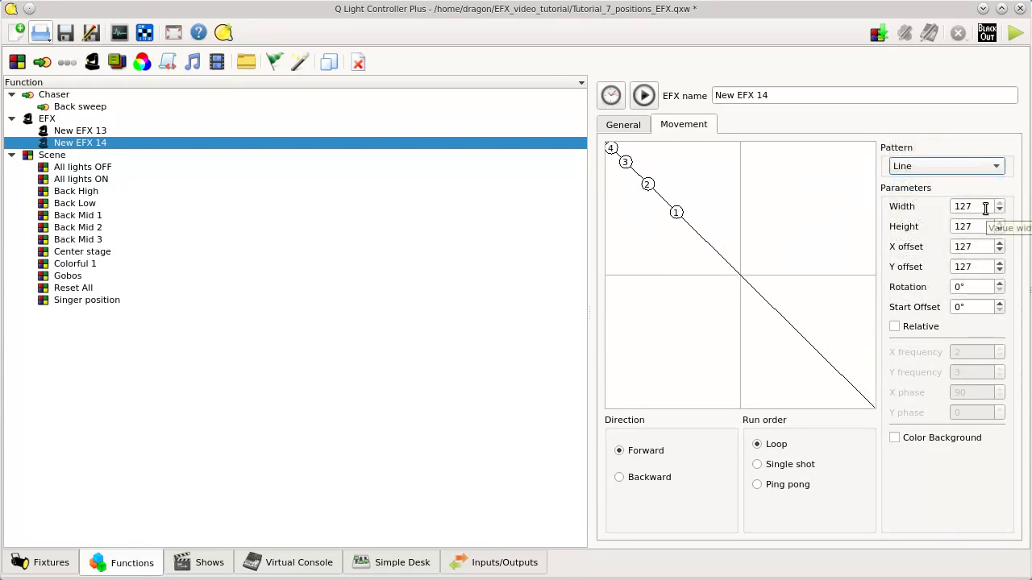
Step: Set the rotation of the line pattern to 45°, and change it to 135°
double_click(967, 287)
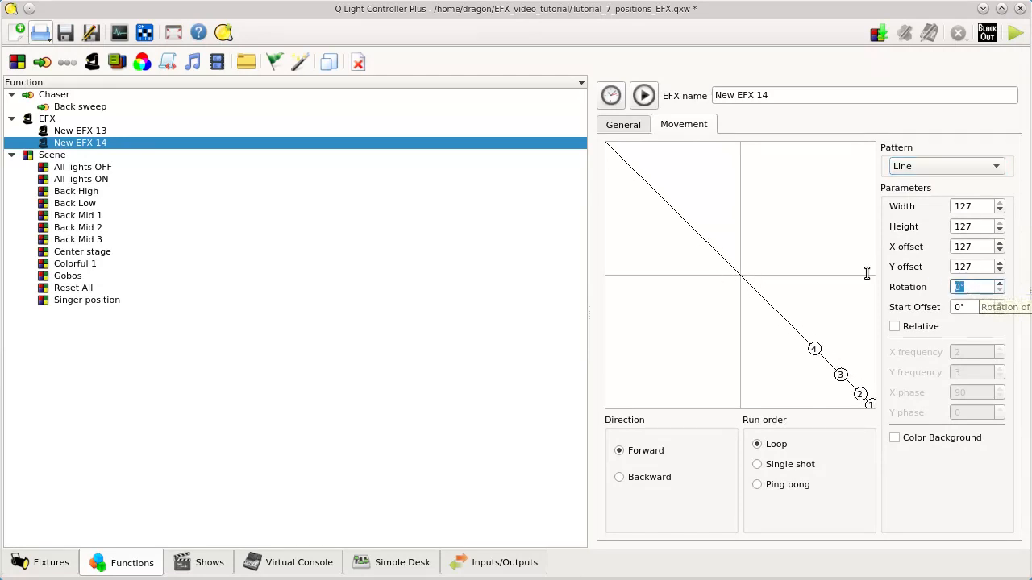
type("45")
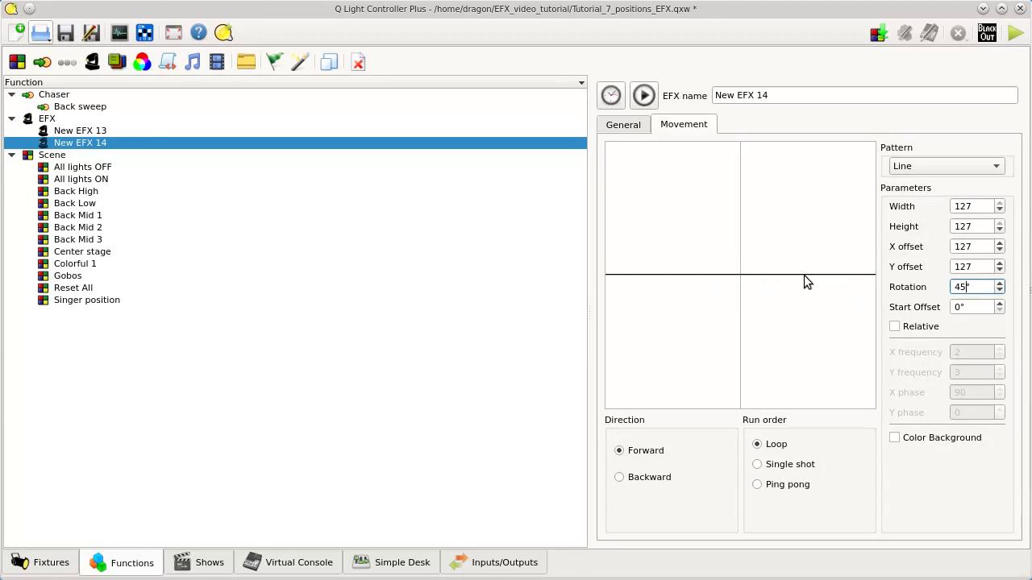
key("Return")
type("135")
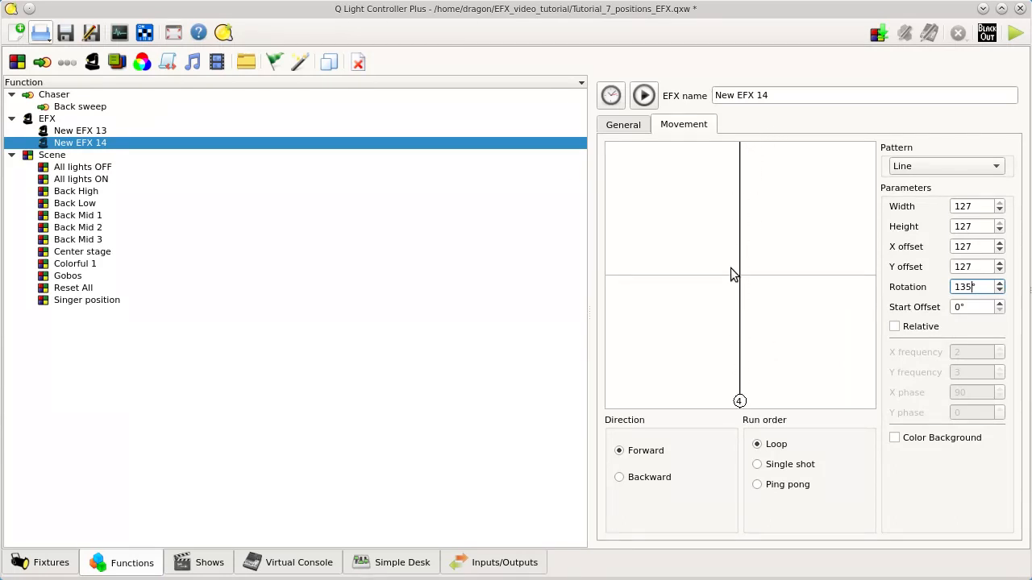
Step: Set the line pattern's width and height to 80, and reduce both to 30
double_click(978, 207)
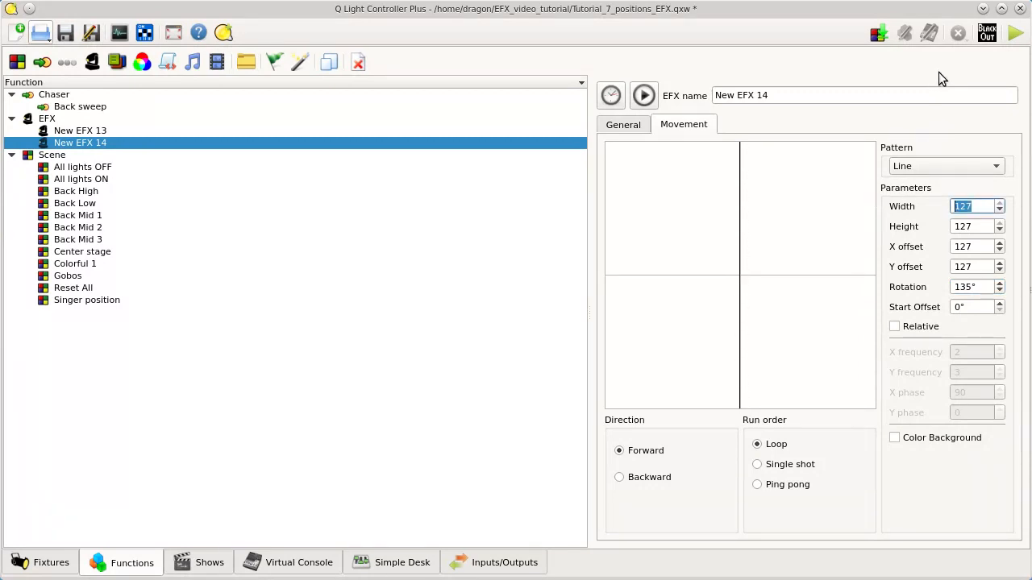
type("80")
key("Tab")
type("80")
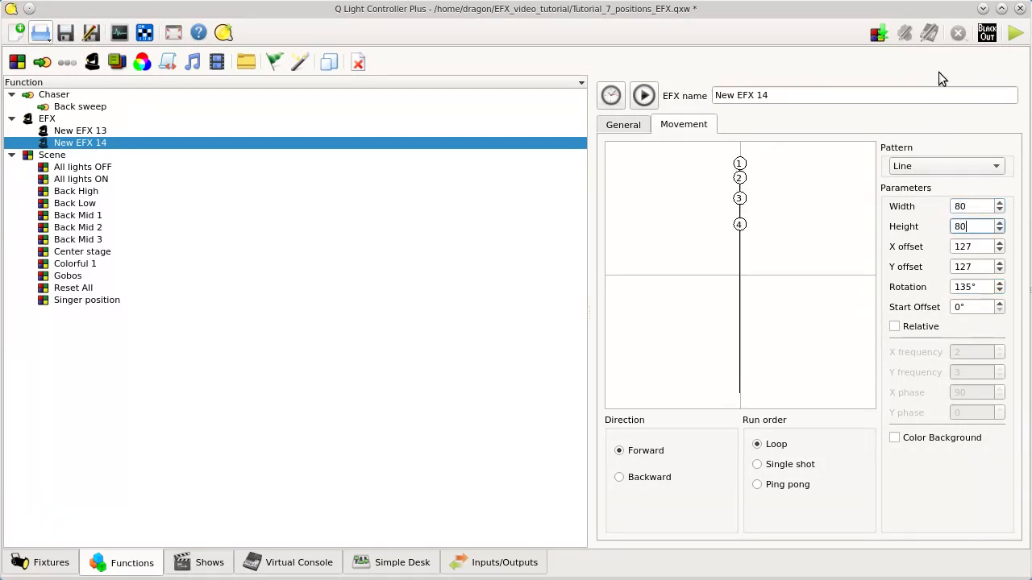
key("shift+Tab")
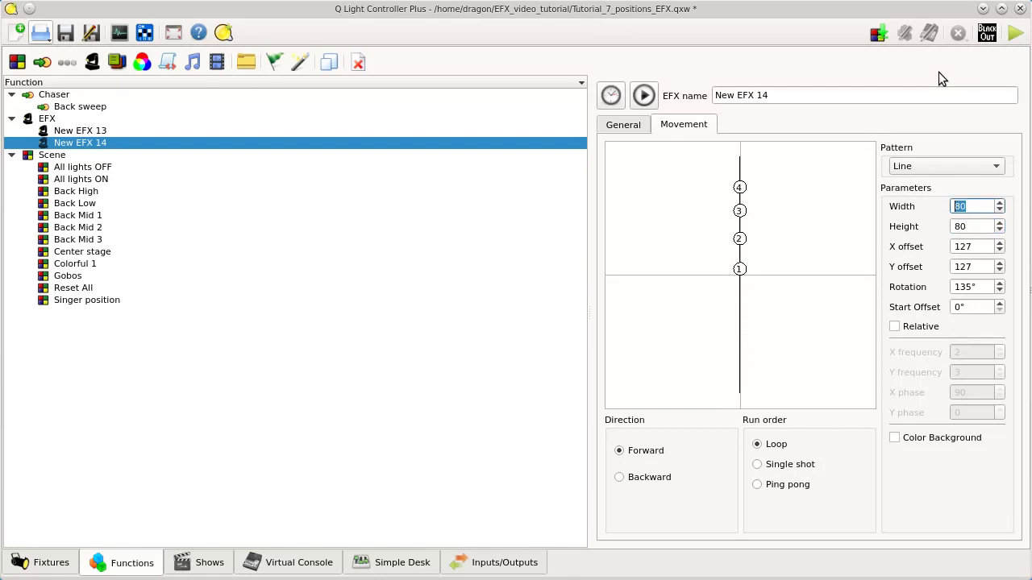
type("30")
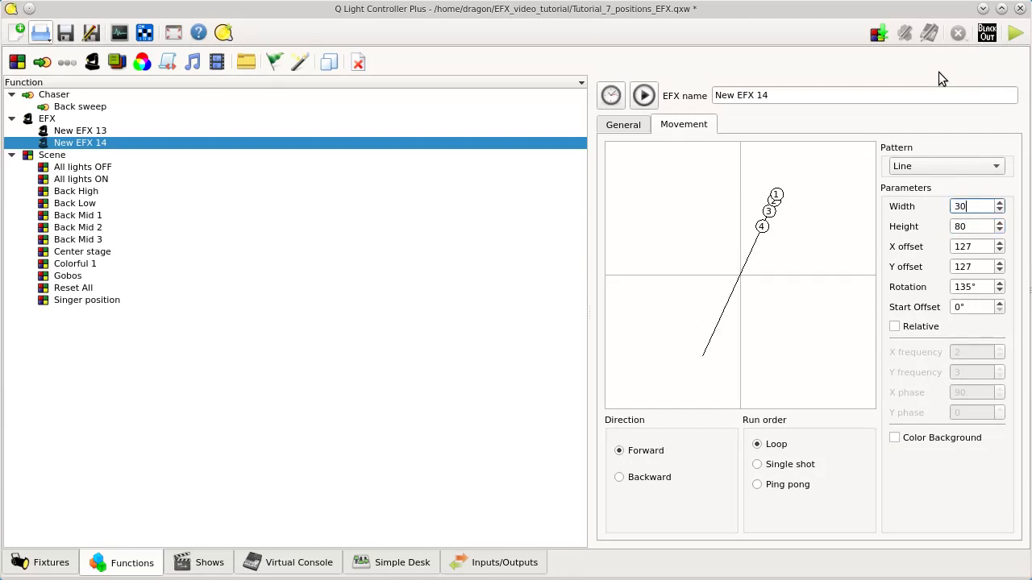
key("Tab")
type("30")
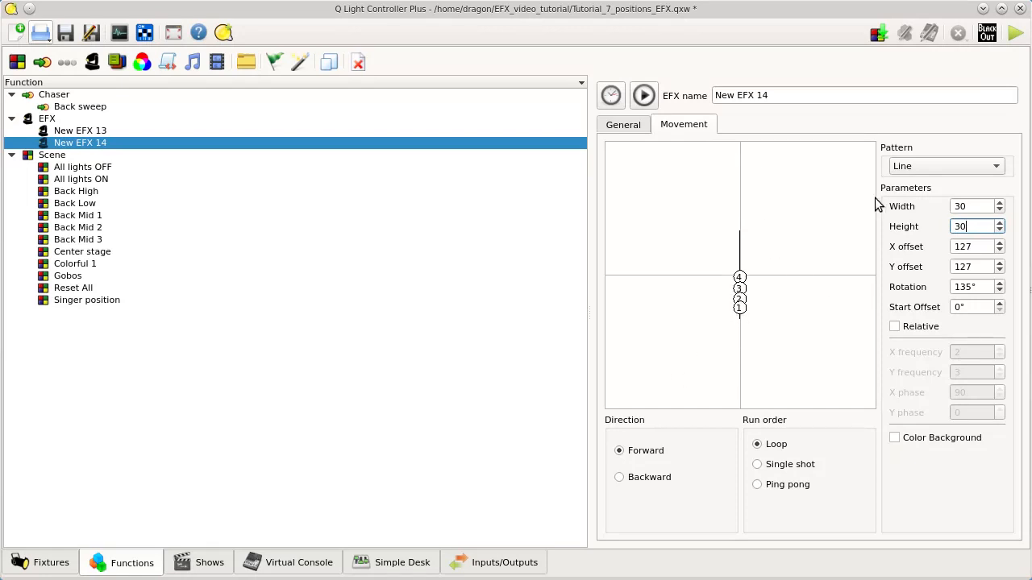
Step: Change the movement pattern to Diamond and set its width and height to 100
left_click(926, 165)
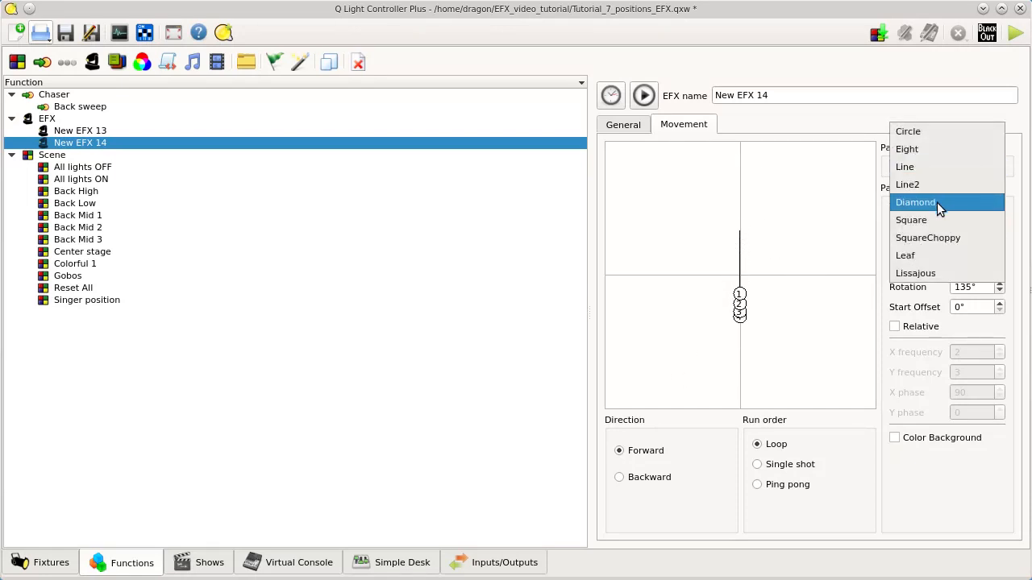
left_click(936, 202)
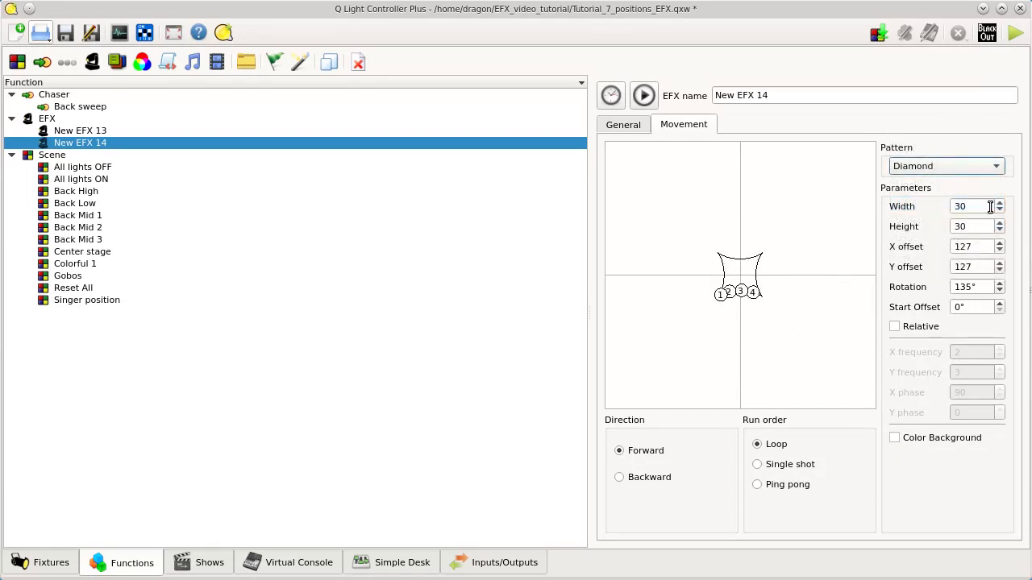
left_click_drag(991, 206, 847, 206)
type("1")
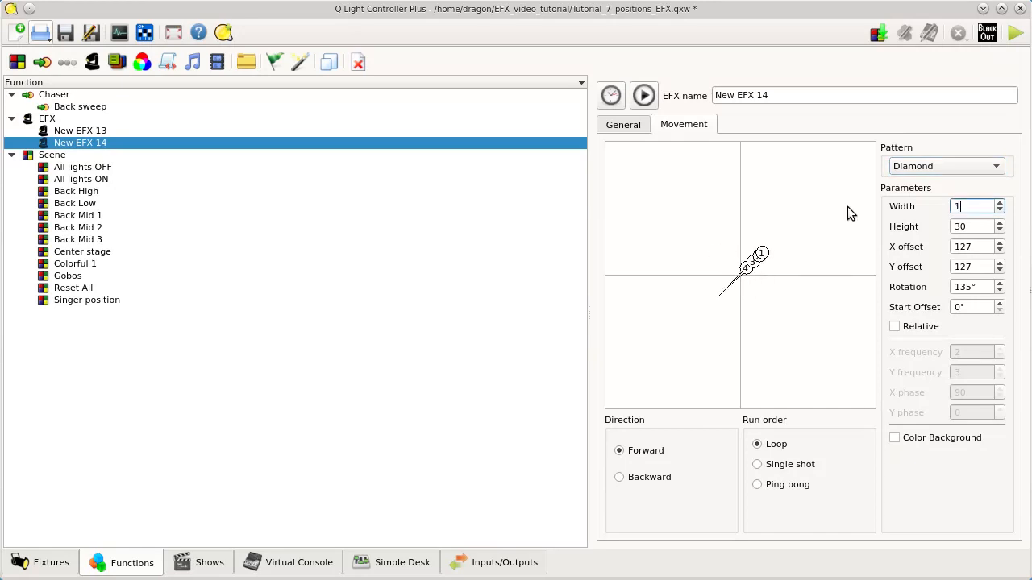
type("00")
key("Tab")
type("100")
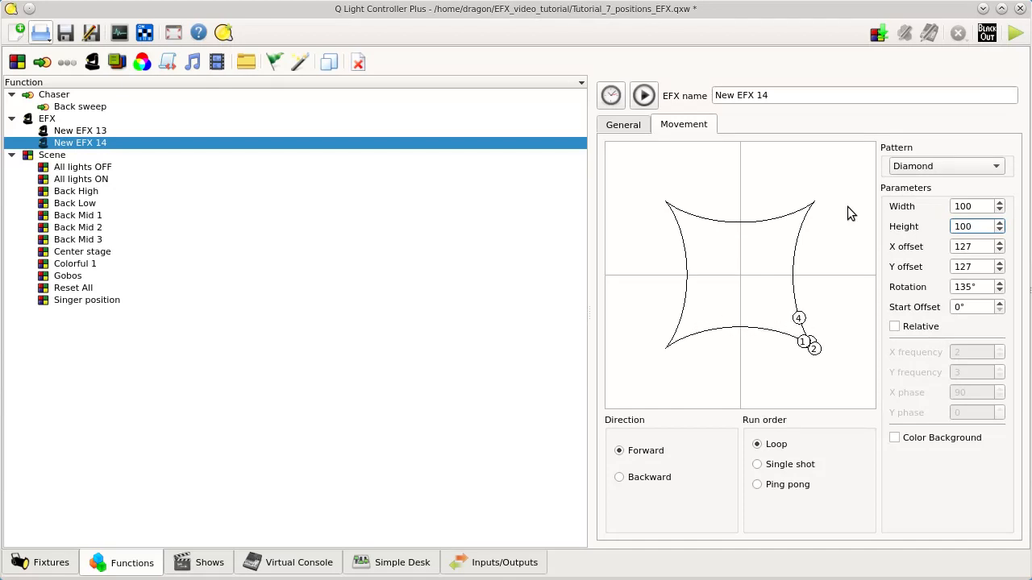
Step: Try the Square, SquareChoppy and Leaf movement patterns one after another
left_click(942, 166)
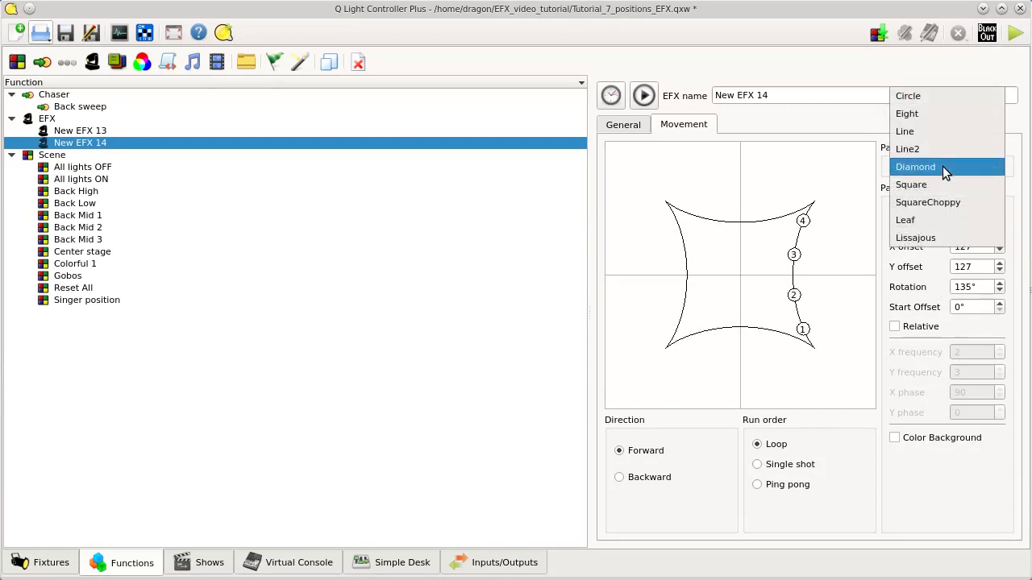
left_click(947, 185)
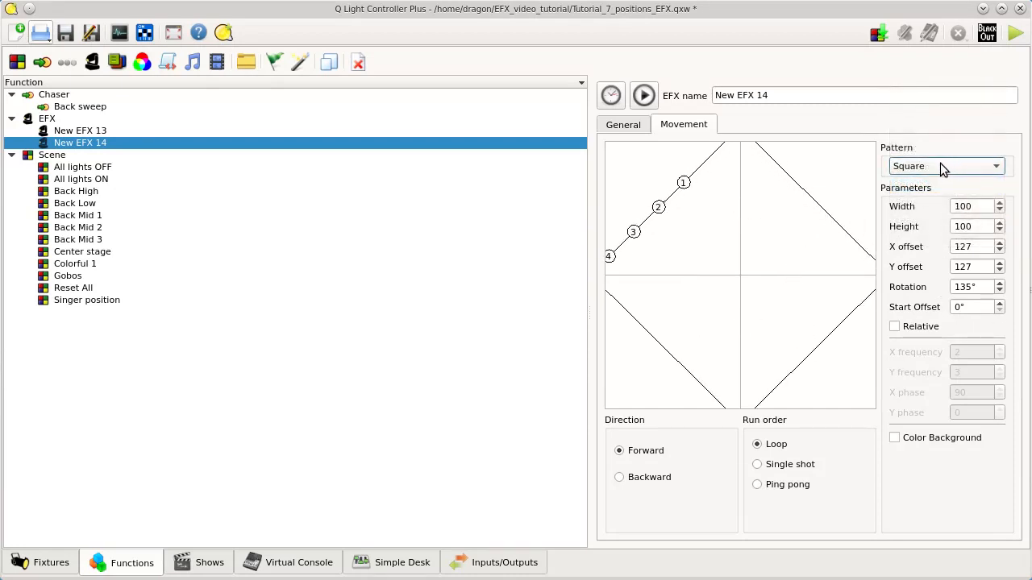
left_click(939, 163)
left_click(946, 186)
left_click(942, 166)
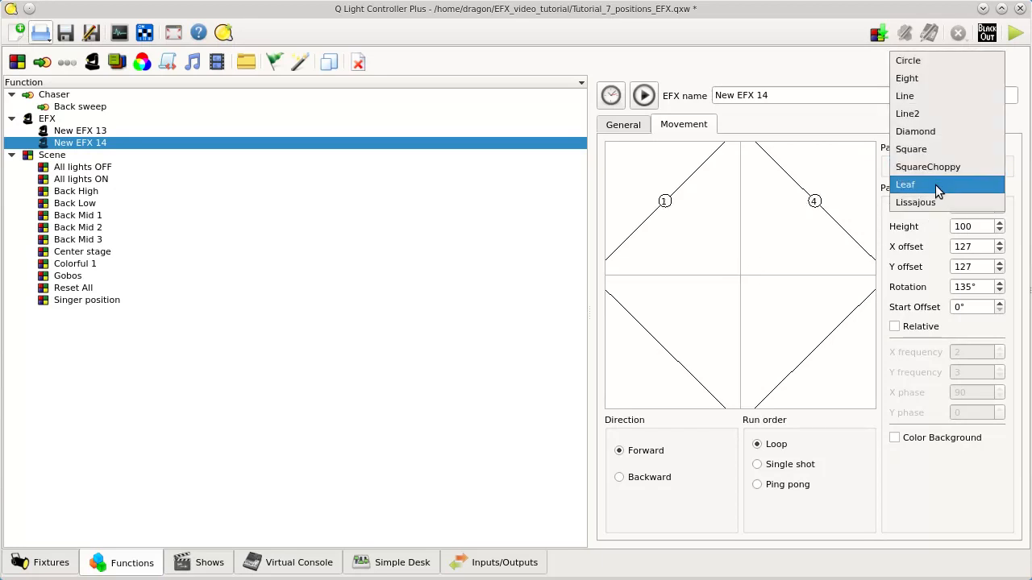
left_click(935, 184)
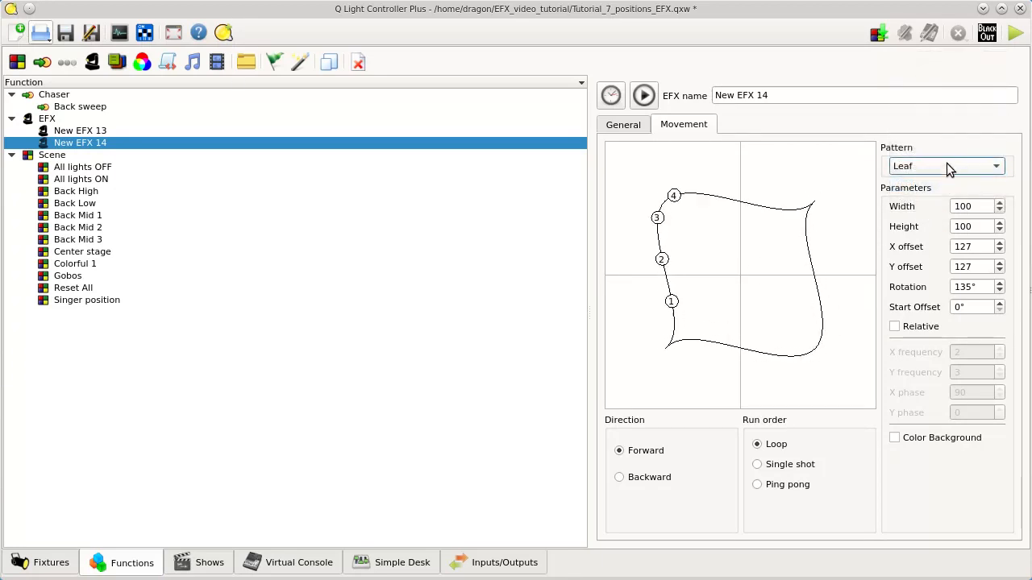
Step: Change the movement pattern to Lissajous and set its rotation to 0°
left_click(946, 163)
left_click(937, 186)
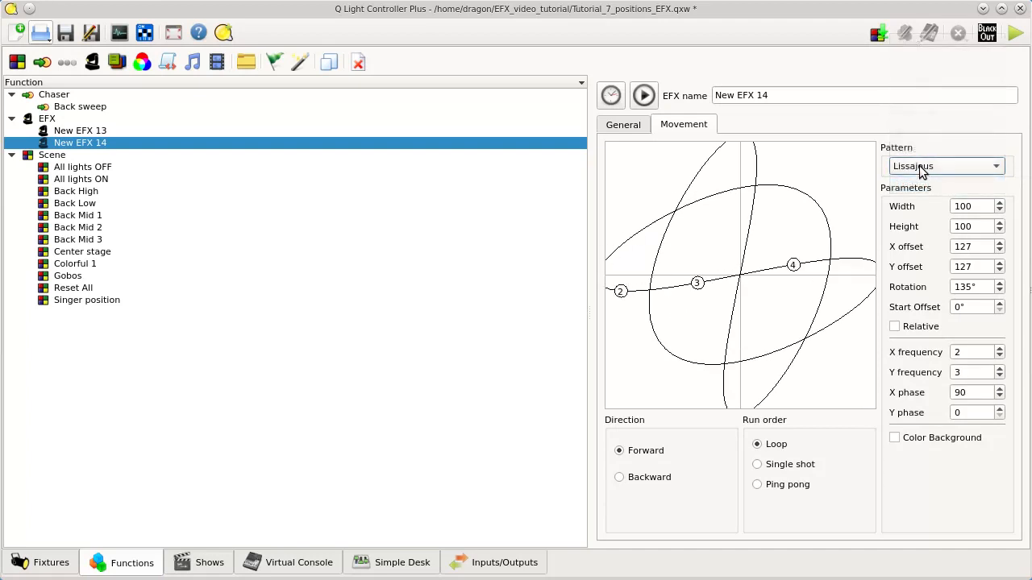
double_click(968, 287)
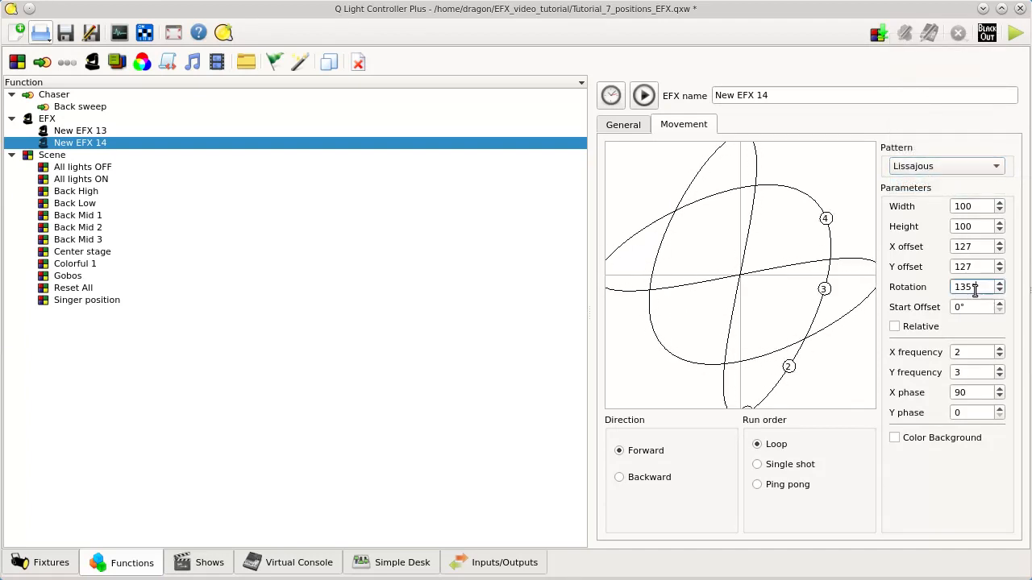
type("0")
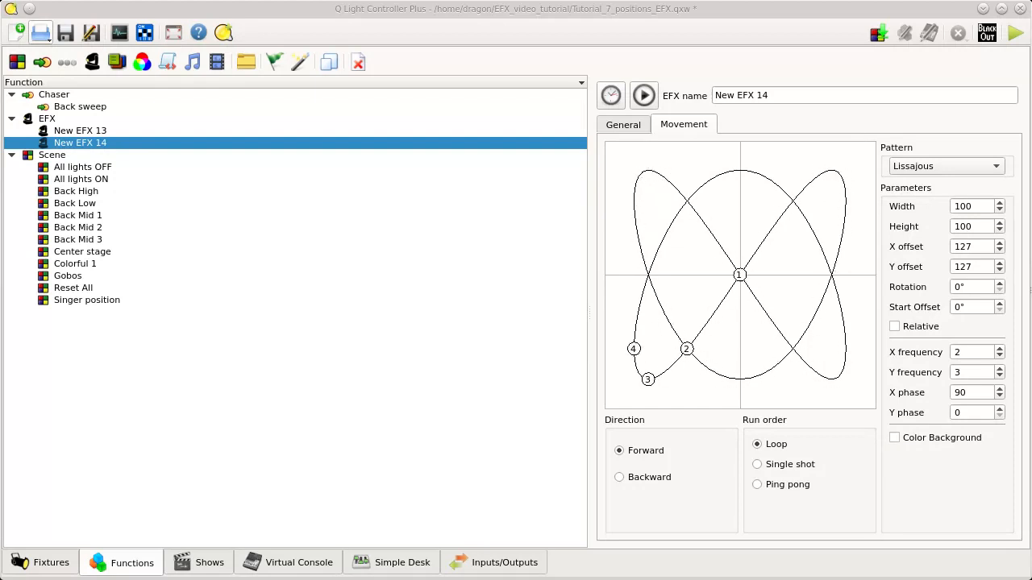
Step: Set the Lissajous X frequency to 1 and the Y frequency to 4, and change the X frequency to 2
double_click(979, 352)
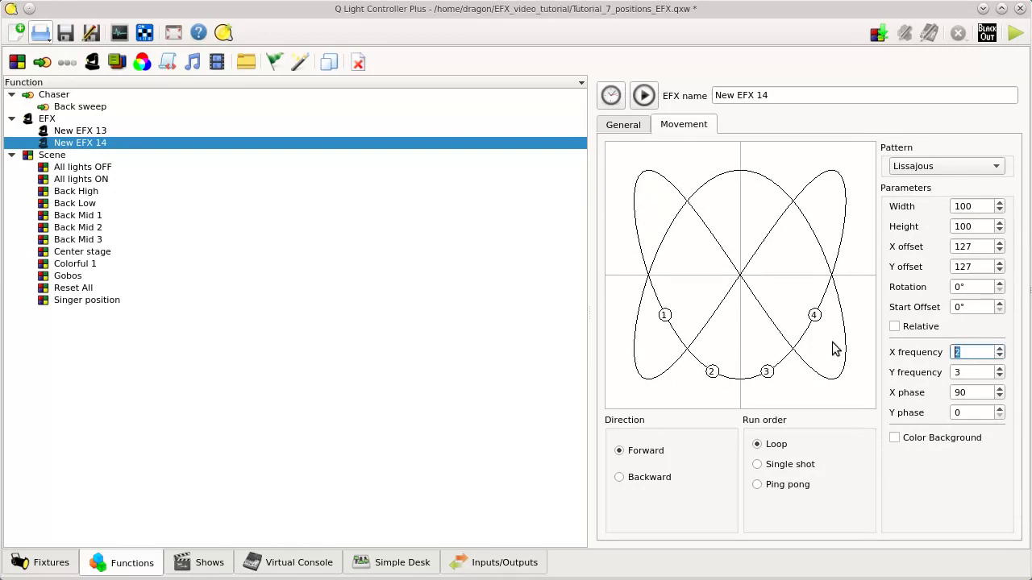
type("1")
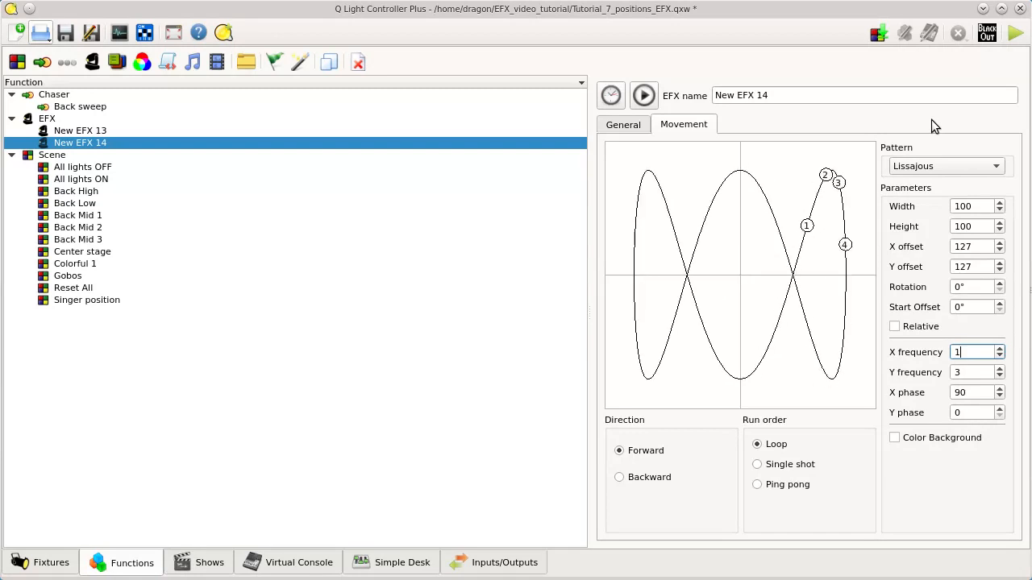
key("shift+Tab")
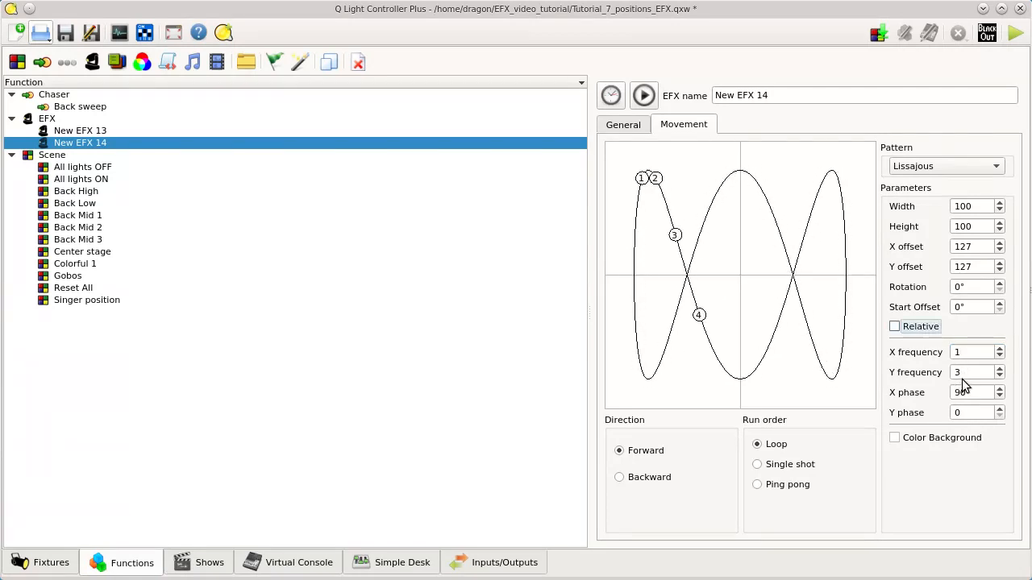
key("Tab")
key("Tab")
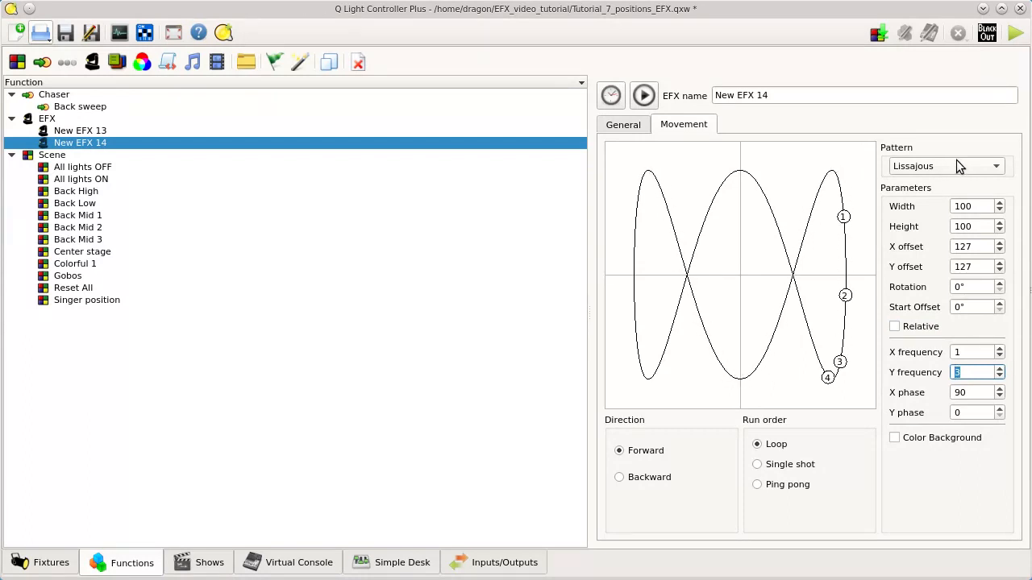
type("4")
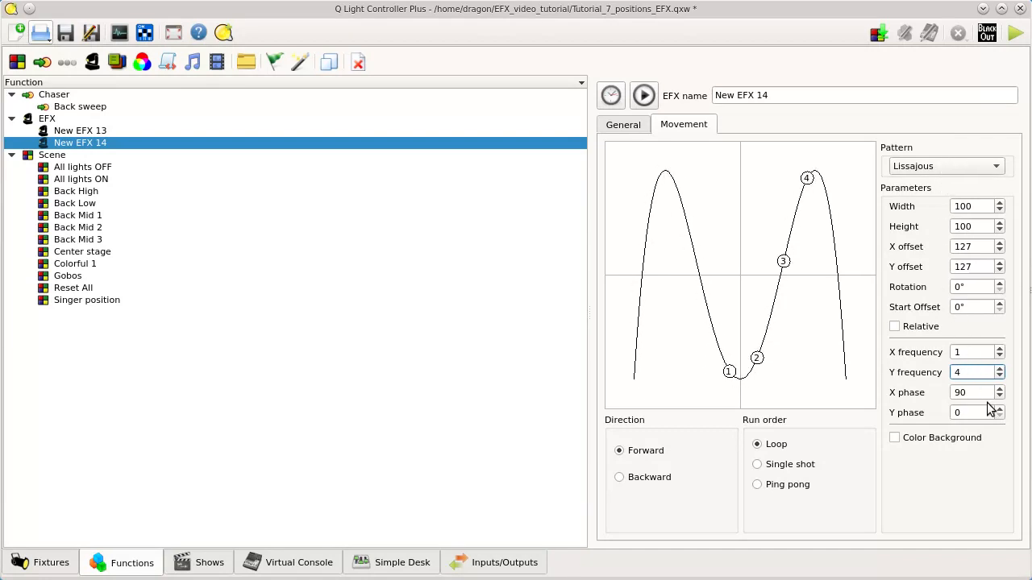
key("shift+Tab")
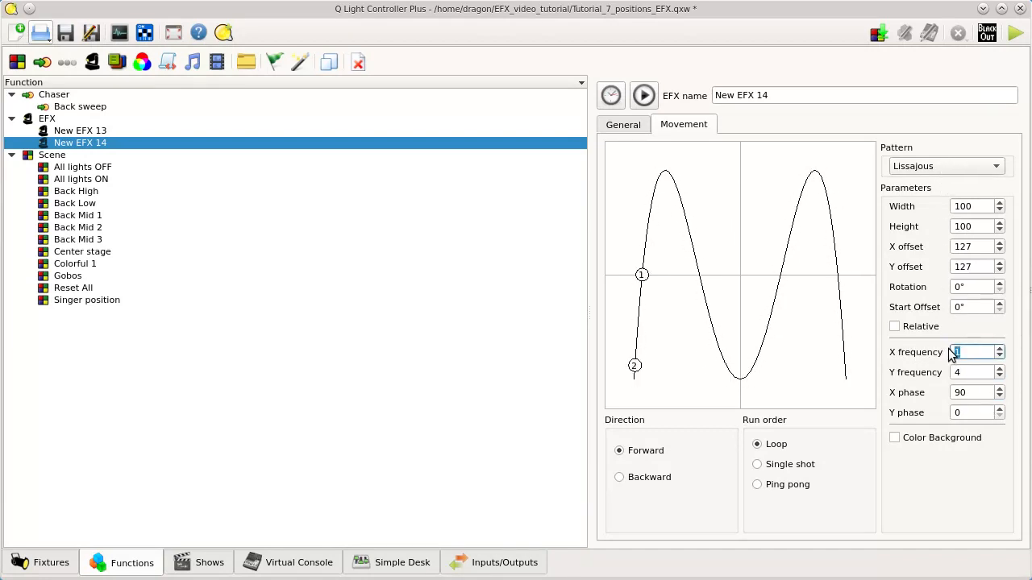
type("2")
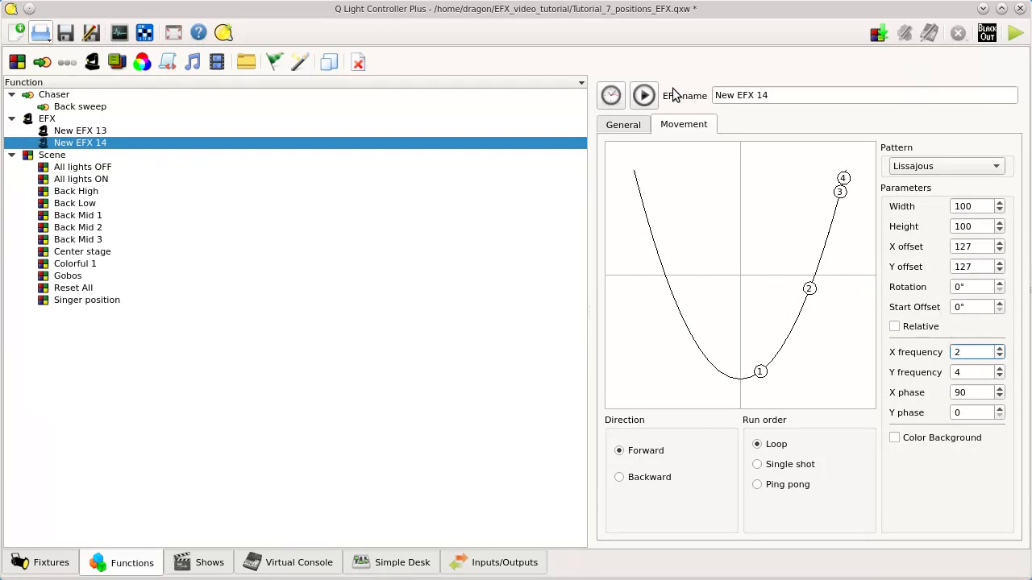
left_click(611, 95)
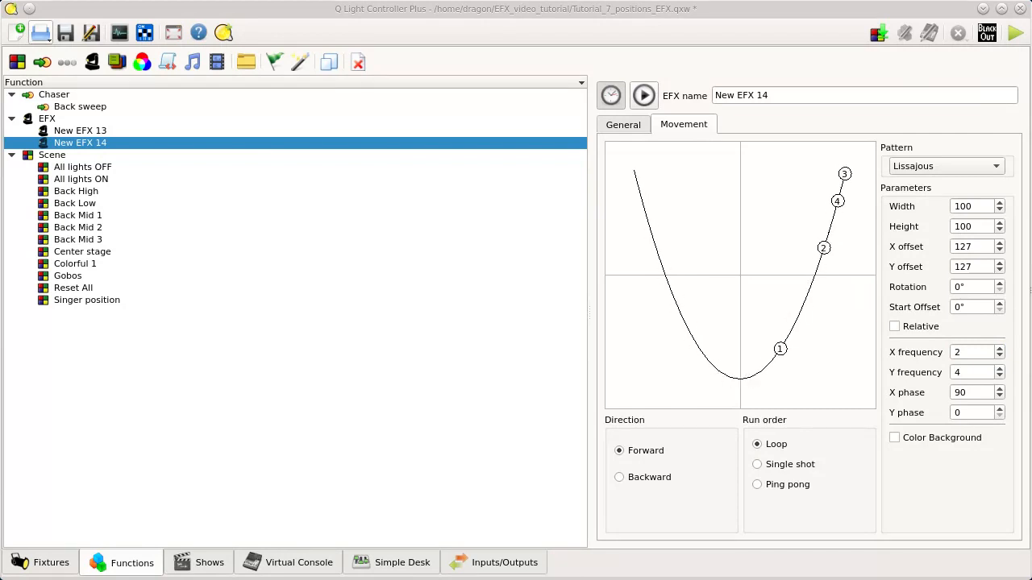
left_click(613, 102)
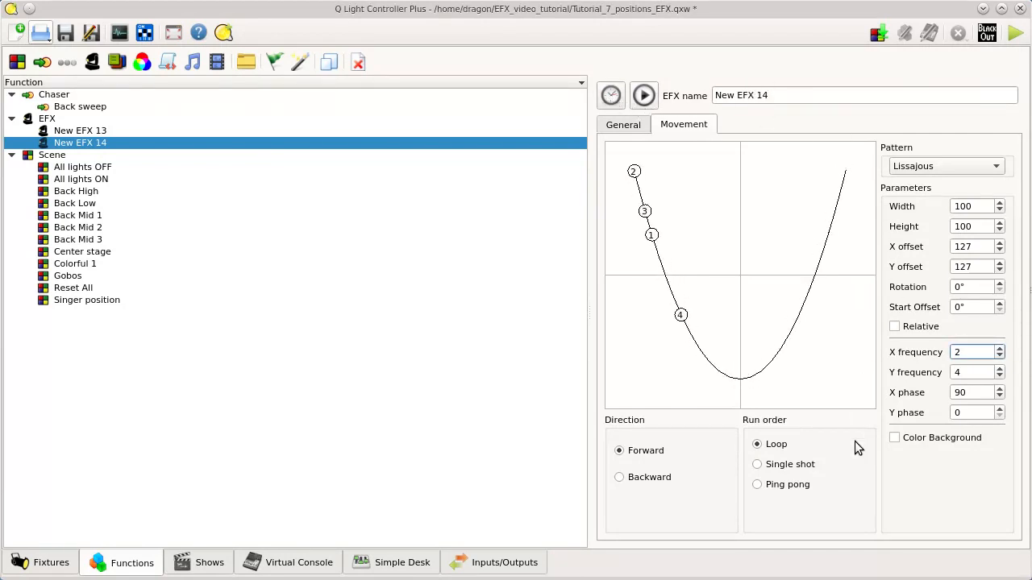
Step: Set the X phase of the Lissajous pattern to 0
double_click(979, 392)
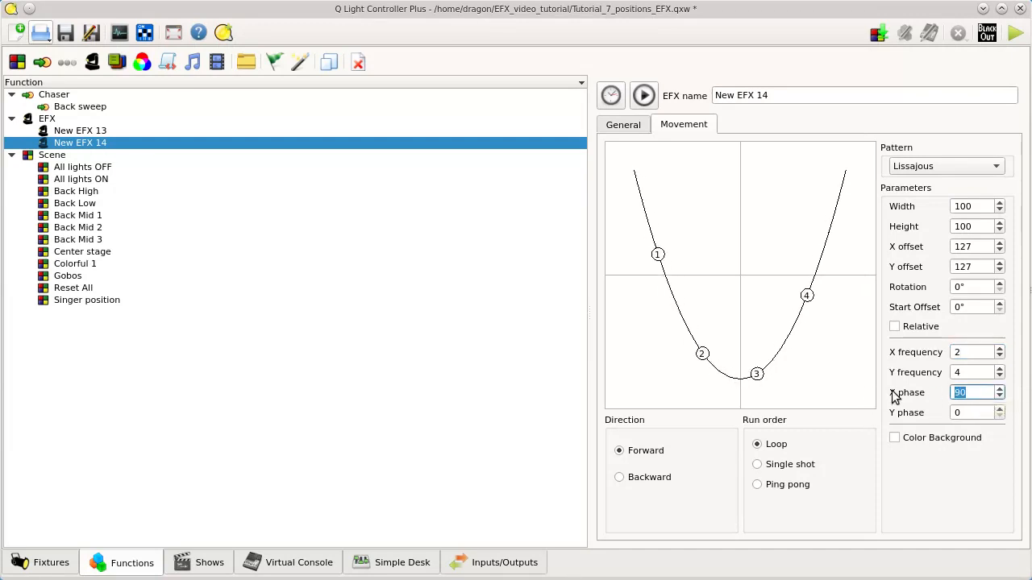
type("0")
key("Return")
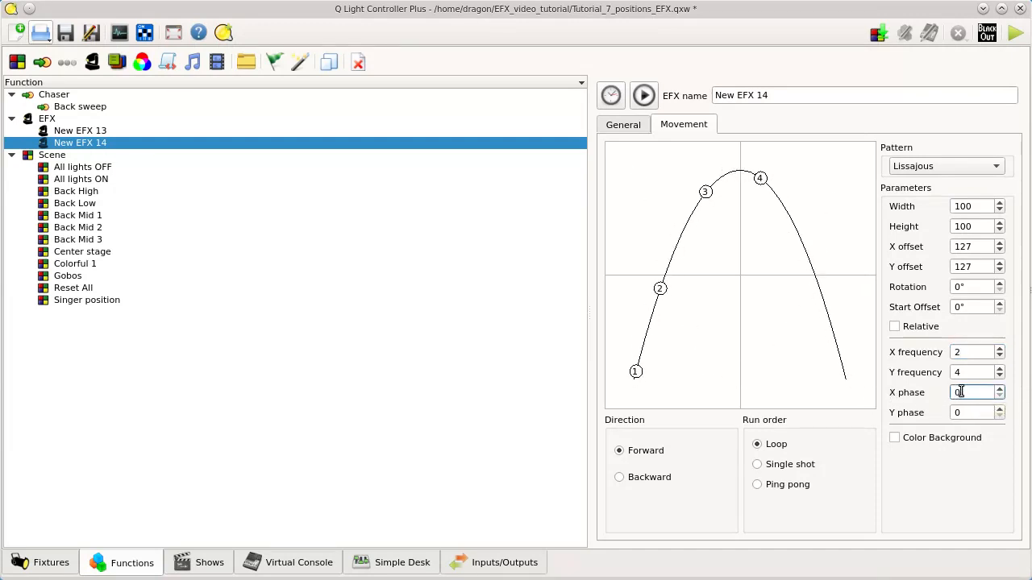
Step: Try an X phase of 90 on the Lissajous pattern and return it to 0
type("90")
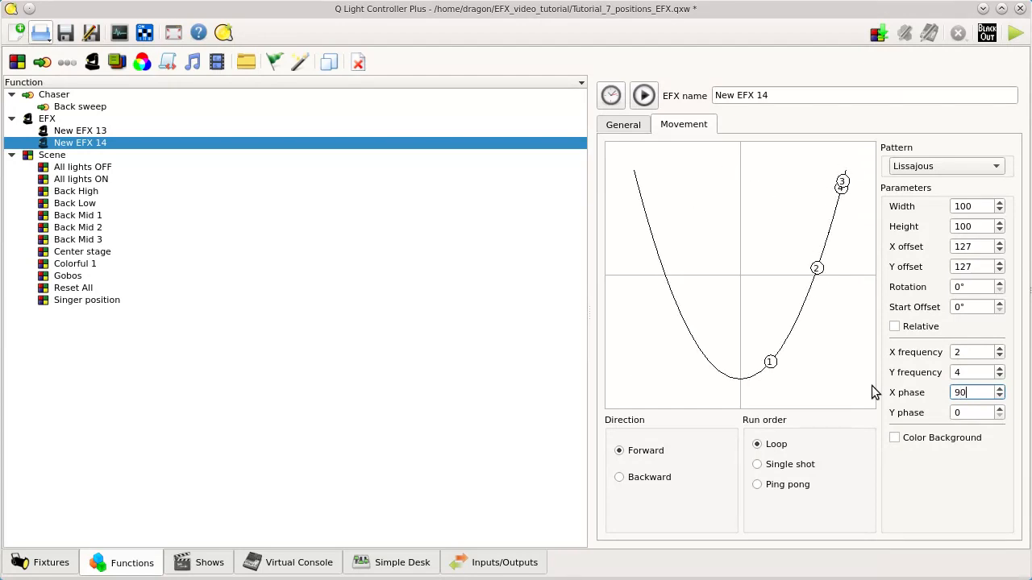
key("BackSpace")
key("BackSpace")
type("0")
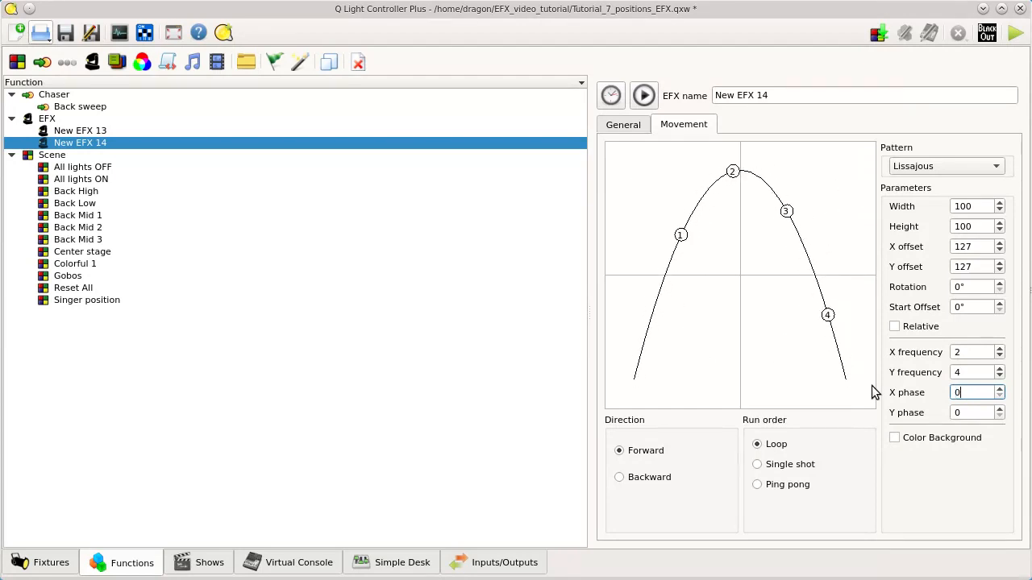
Step: Set the X phase of the Lissajous pattern to 150
double_click(991, 392)
type("159")
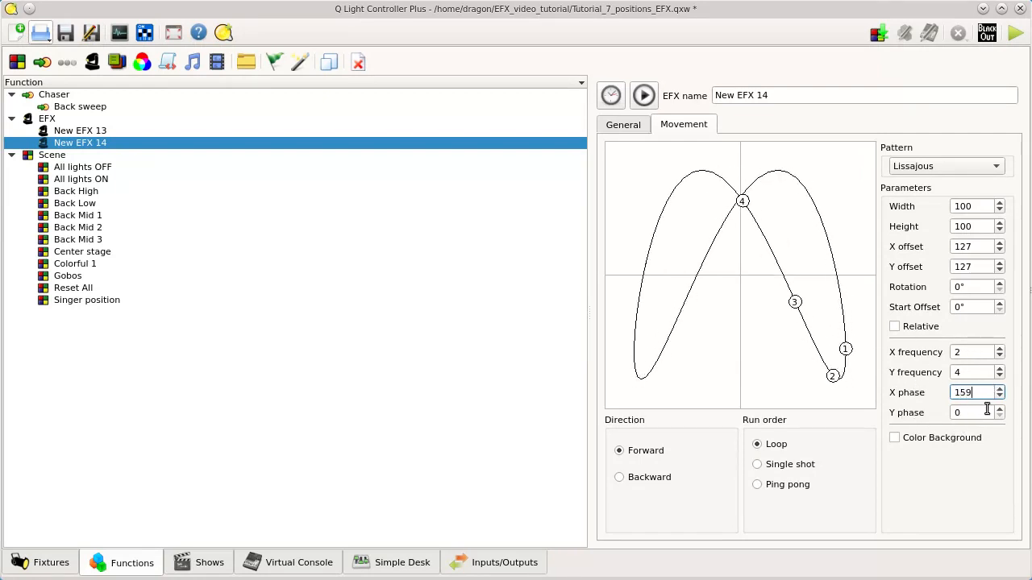
key("BackSpace")
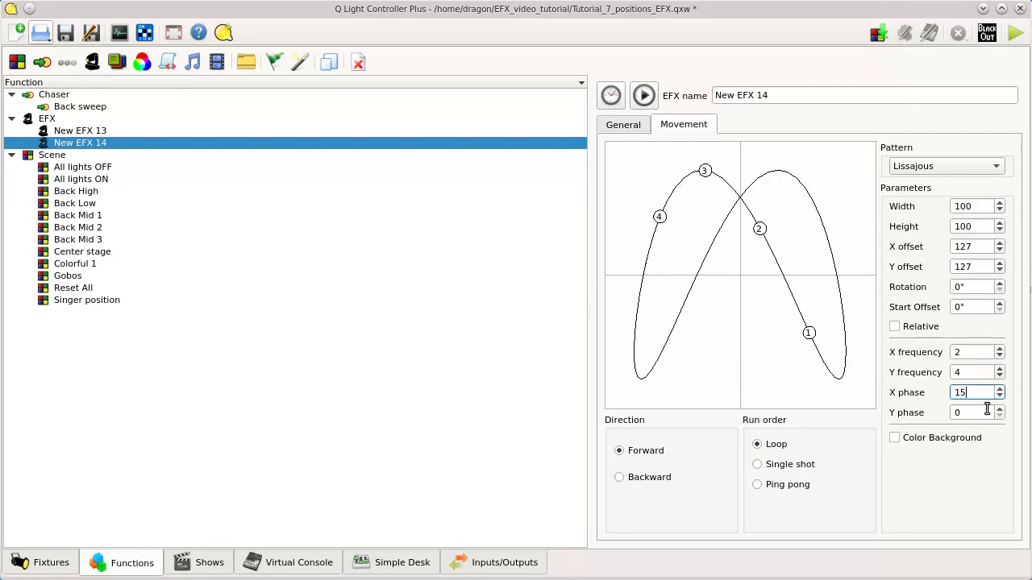
type("0")
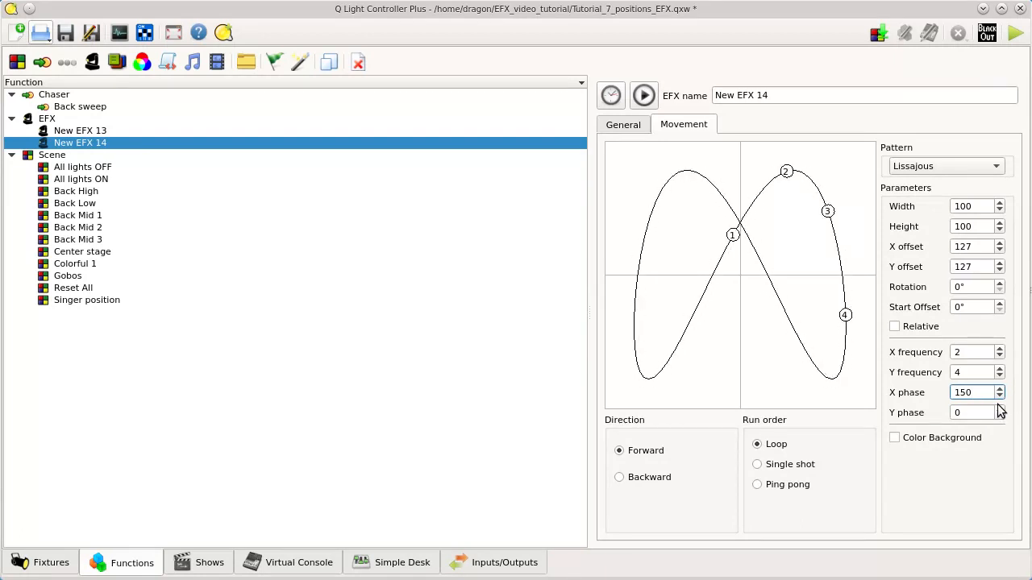
Step: Try the Lissajous pattern with an X frequency of 10 and a Y frequency of 1
double_click(961, 352)
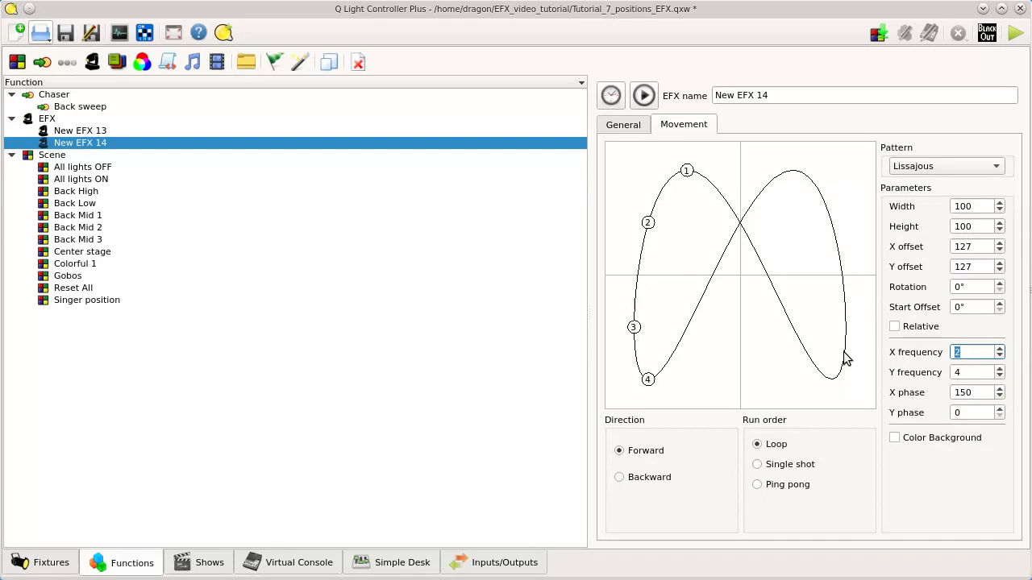
type("10")
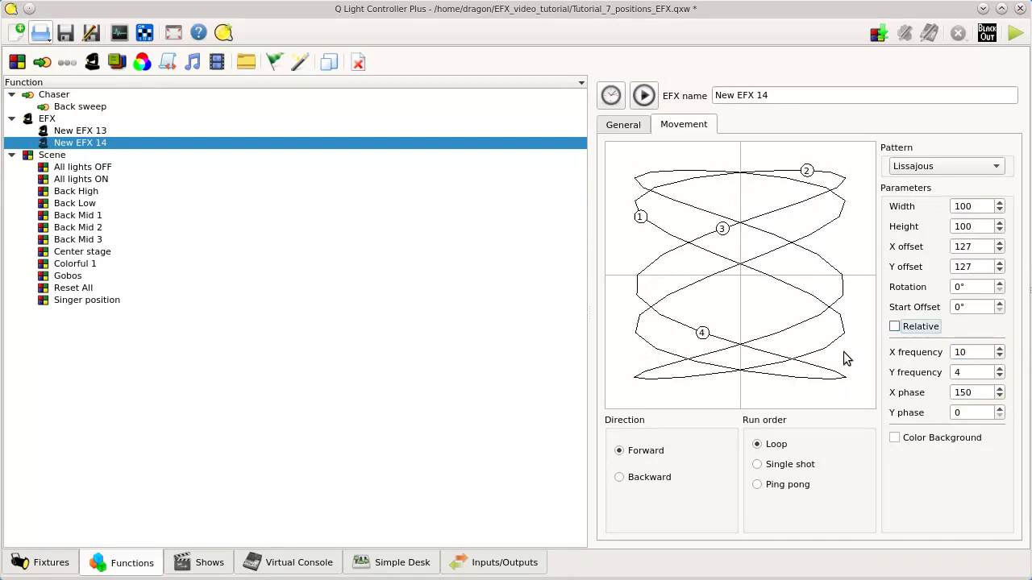
double_click(979, 372)
type("1")
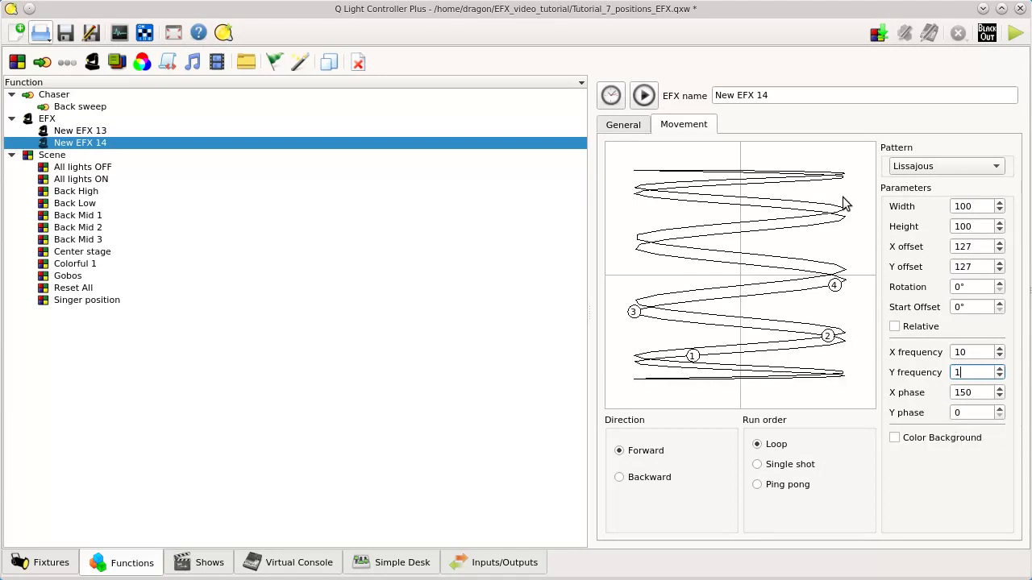
Step: Set the Lissajous X frequency to 2 and the Y frequency to 3
double_click(974, 351)
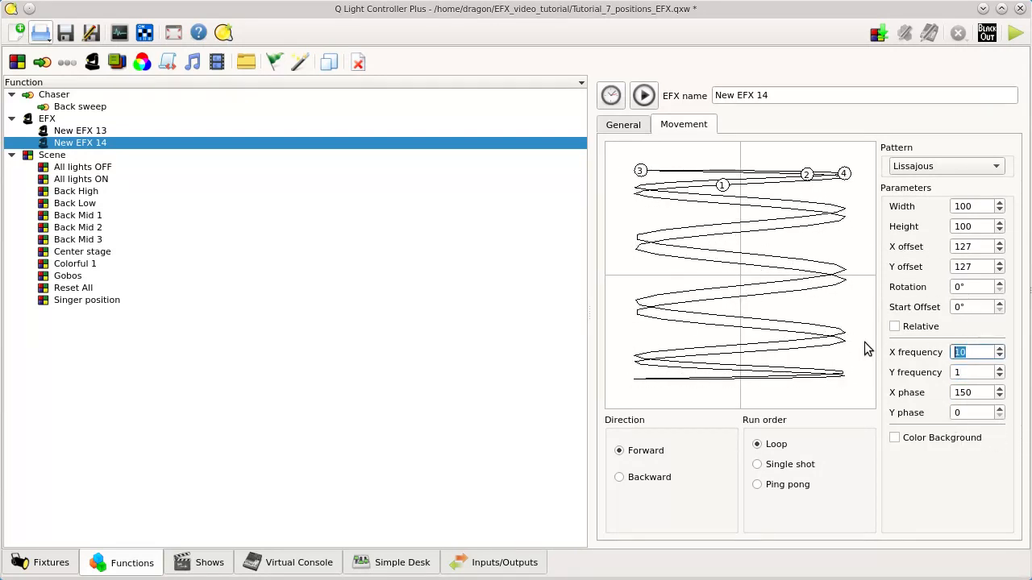
type("2")
double_click(971, 372)
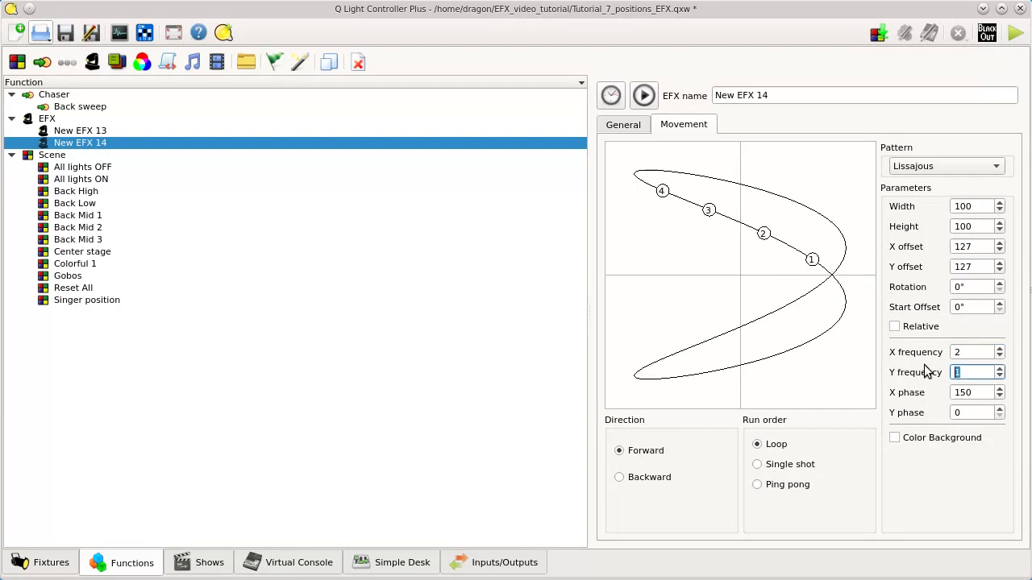
type("3")
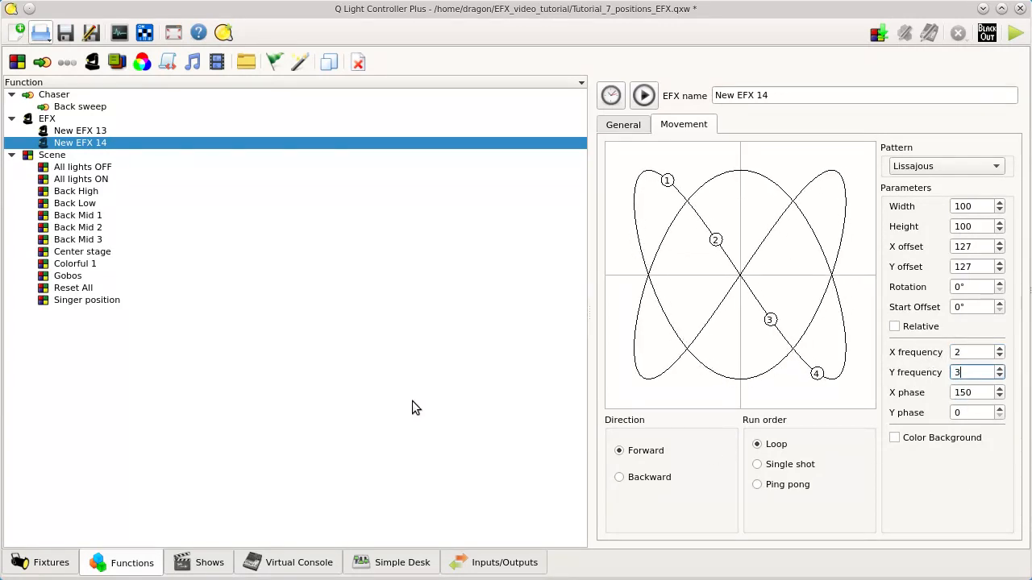
Step: Close the second EFX, review the movement settings of New EFX 13, and close it too
left_click(369, 357)
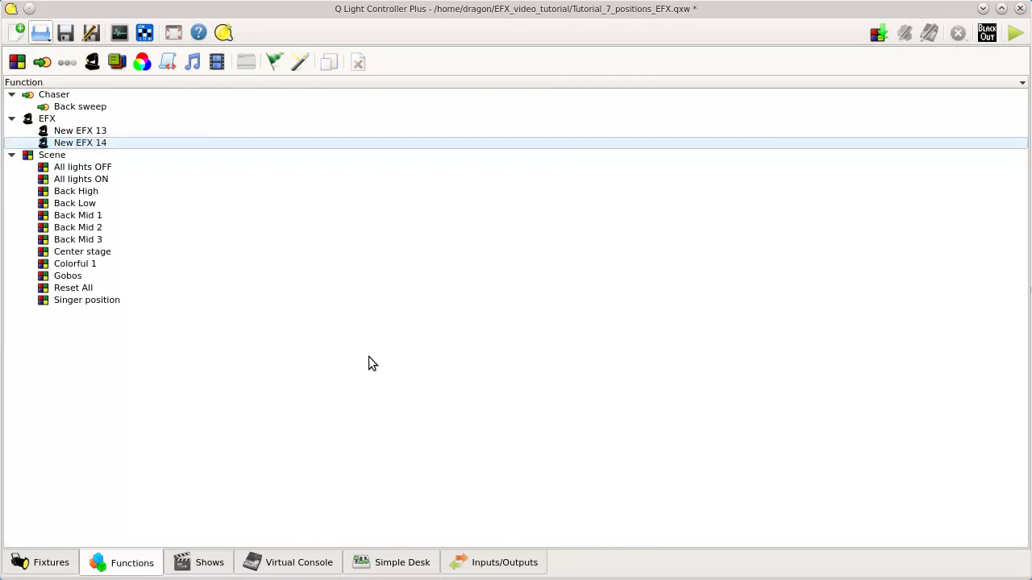
left_click(113, 131)
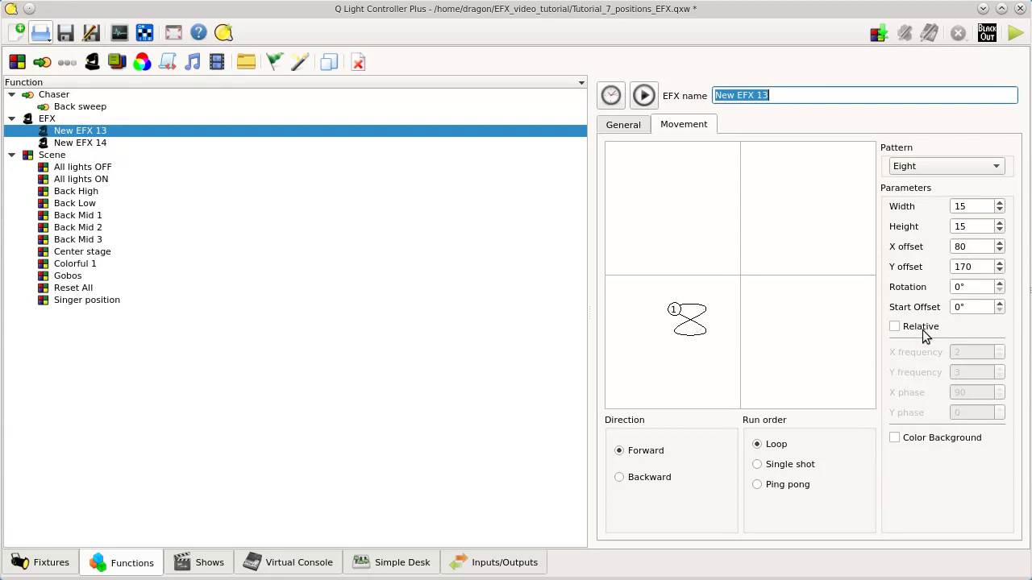
left_click(509, 383)
Step: Create a new EFX and add all twelve ColorWash, MAC250 Entour and VL3000 Spot fixtures to it
left_click(91, 62)
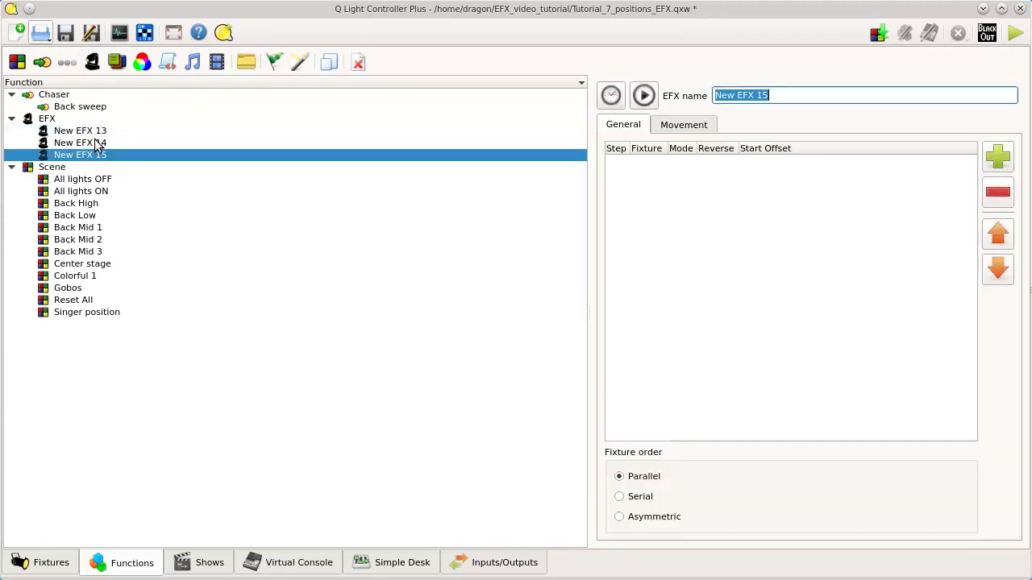
left_click(997, 157)
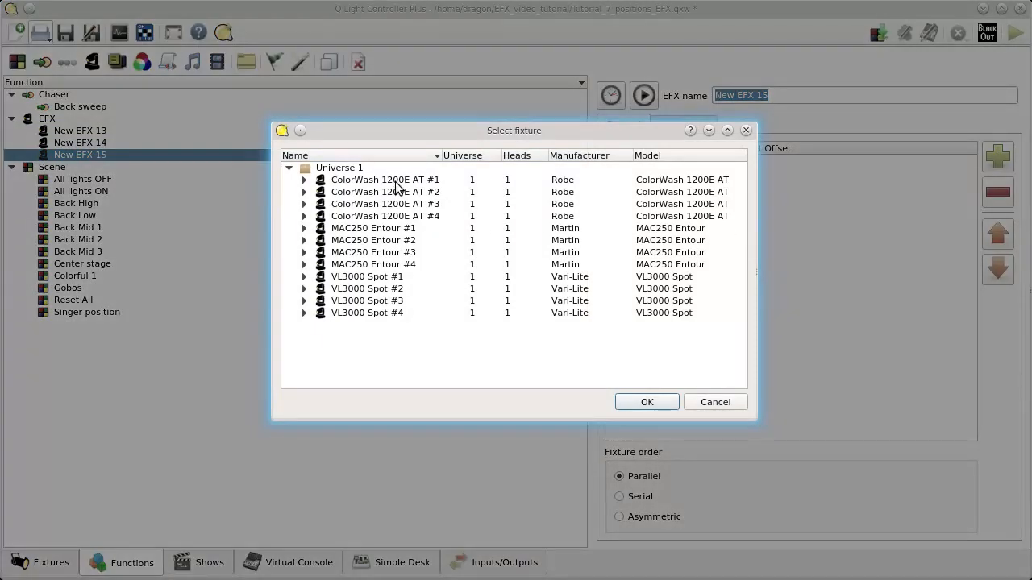
left_click_drag(396, 187, 338, 314)
left_click(647, 402)
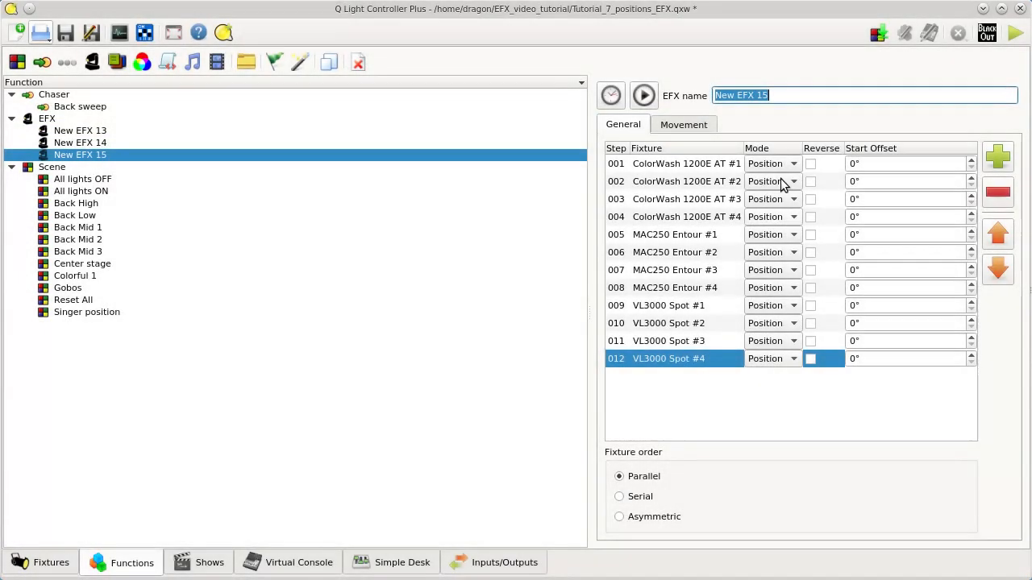
Step: Enable relative mode for the new EFX's movement and consult the document's picture explaining the relative coordinates
left_click(684, 129)
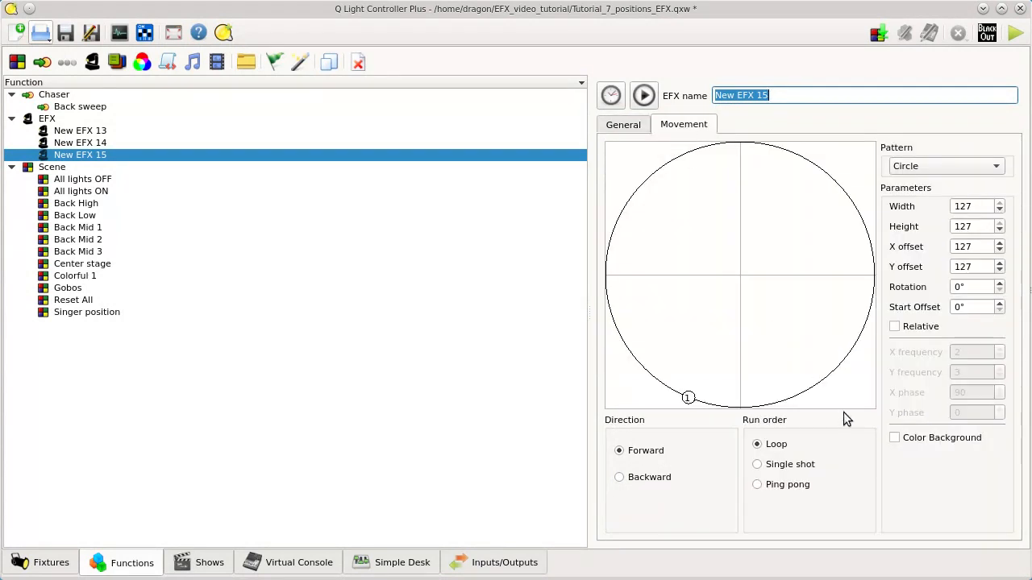
left_click(917, 328)
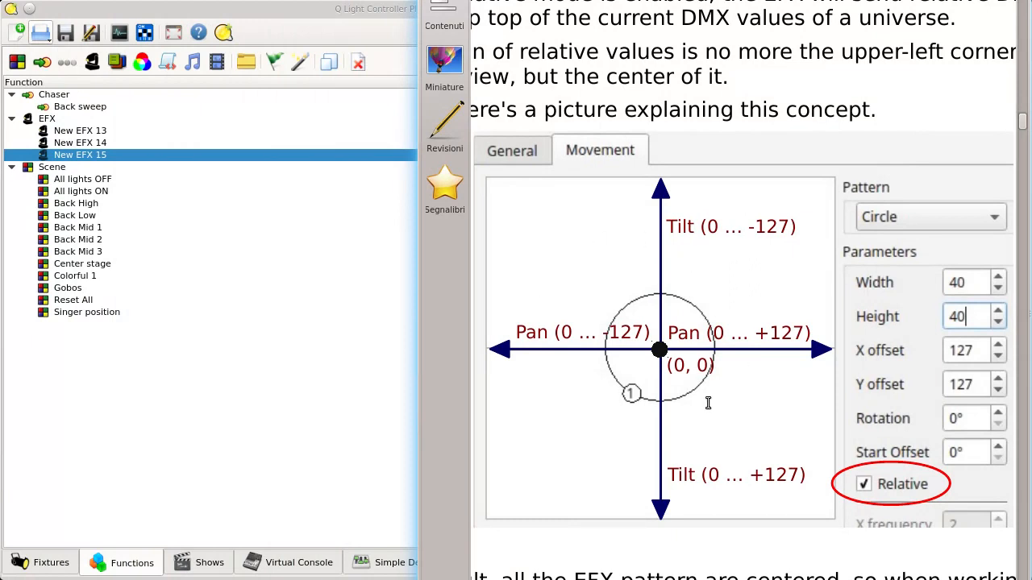
scroll(754, 360, "down", 1)
scroll(754, 357, "up", 1)
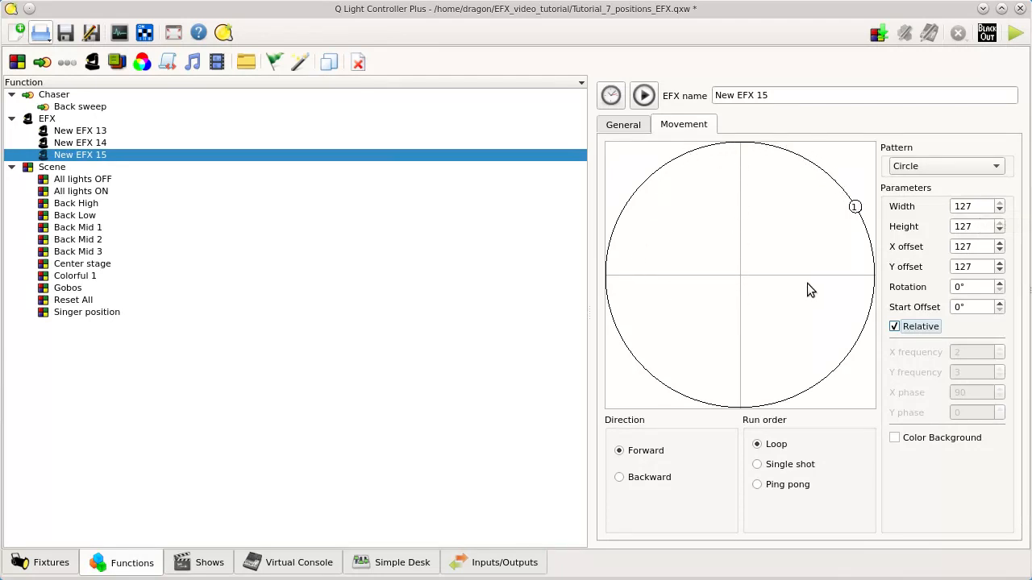
Step: Set the width and height of the relative circle movement to 15 each
double_click(980, 206)
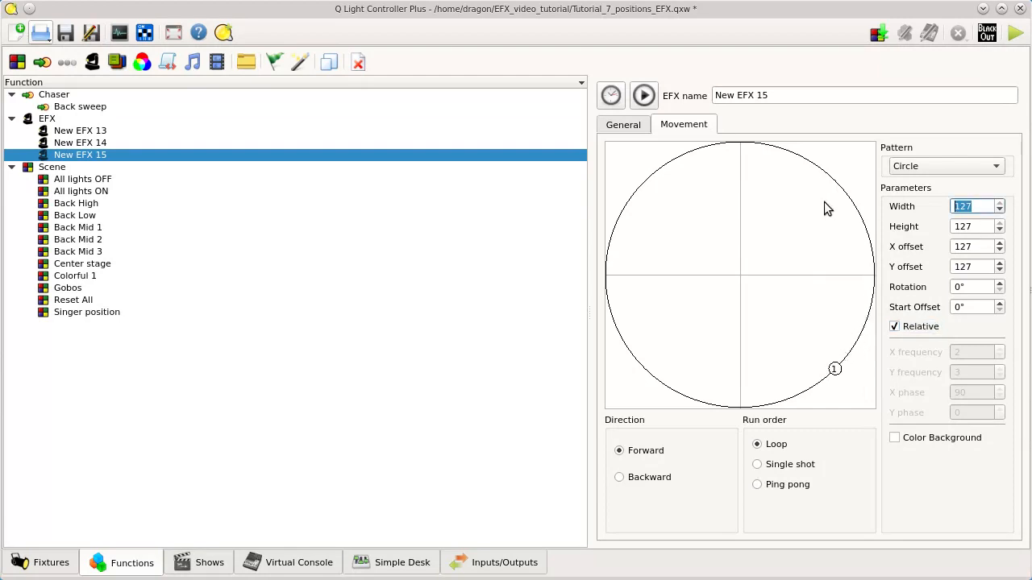
type("15")
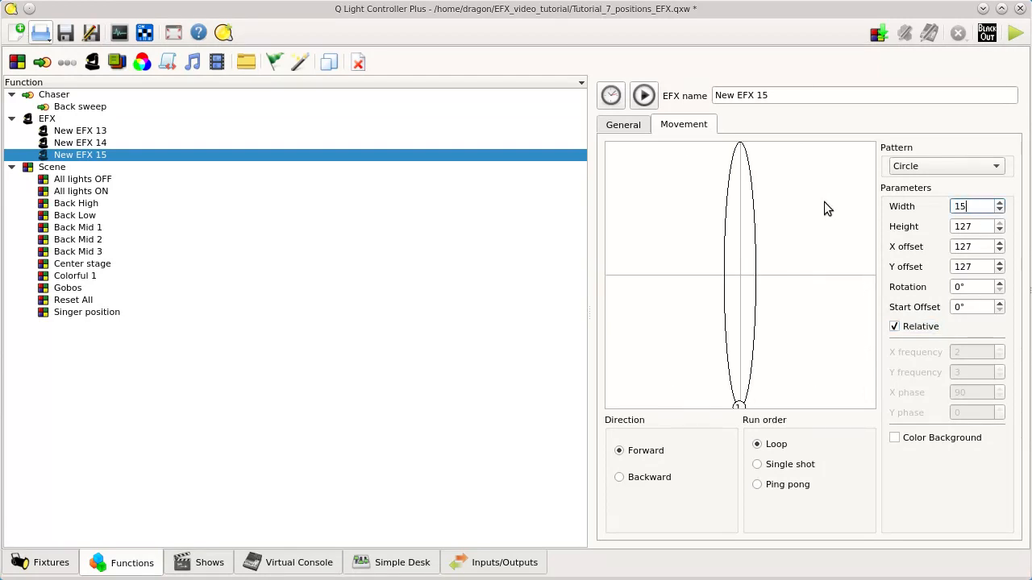
key("Tab")
type("15")
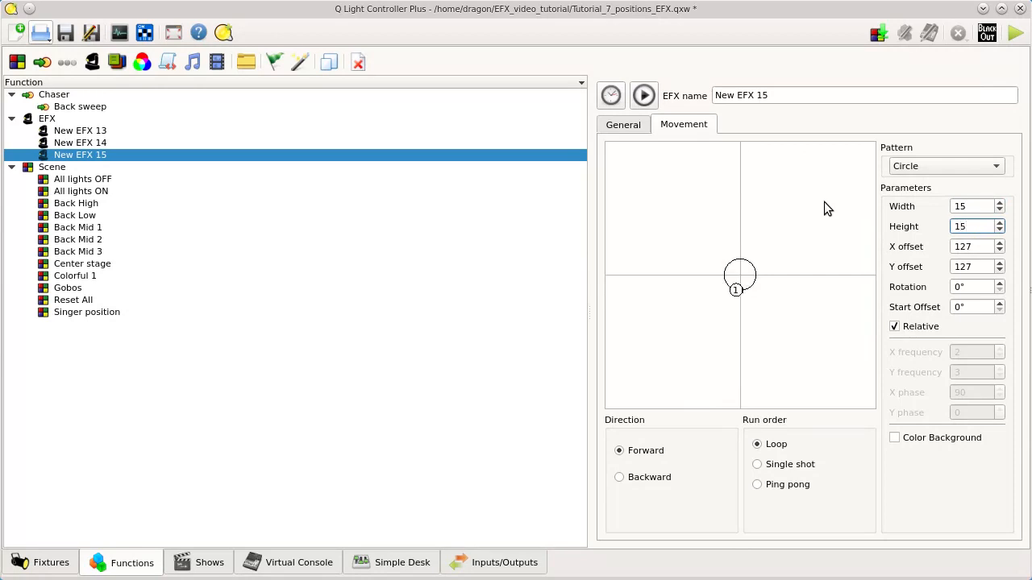
Step: Open the new EFX's speed settings and change its movement pattern to Eight
left_click(611, 95)
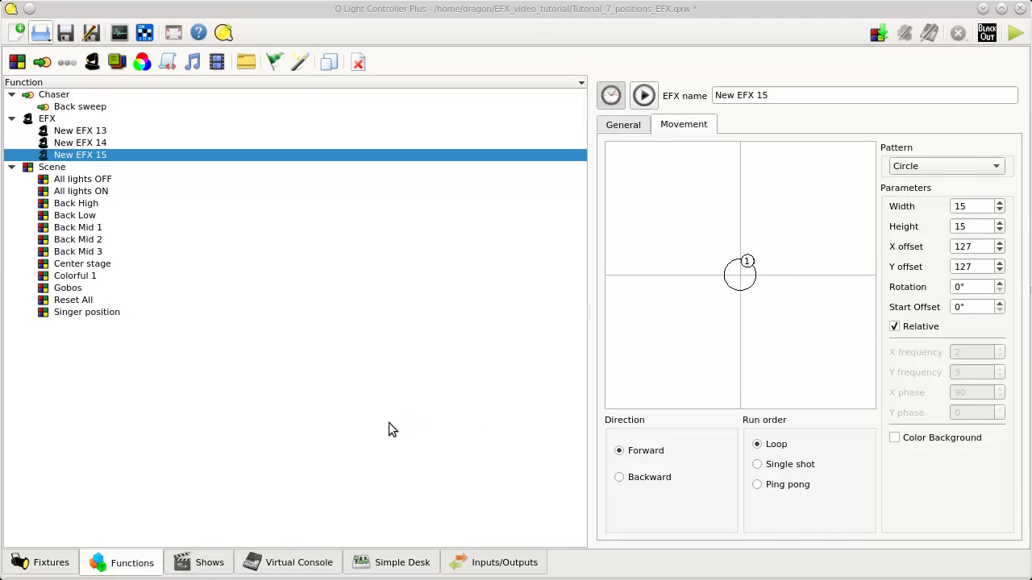
left_click(937, 165)
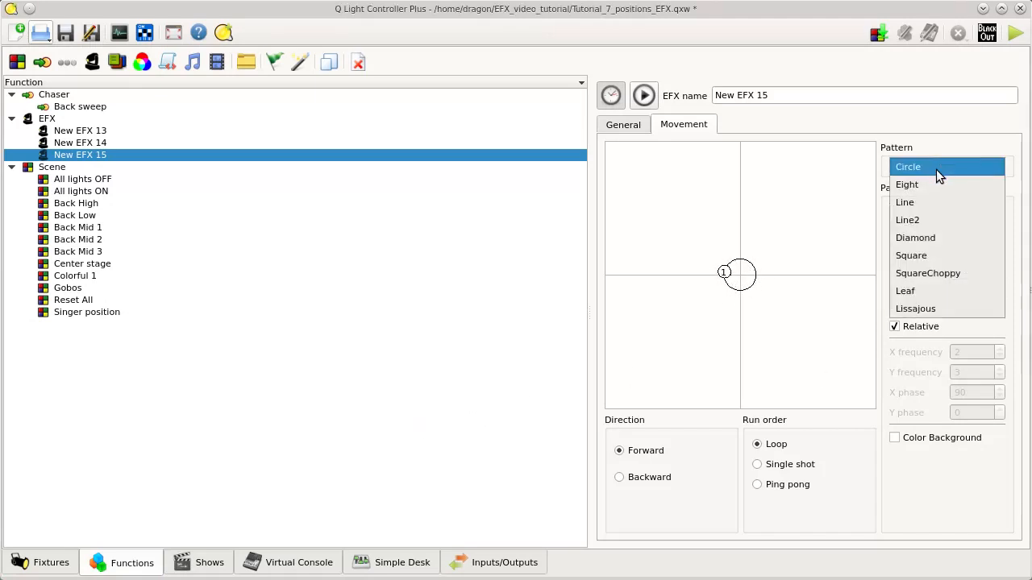
left_click(951, 184)
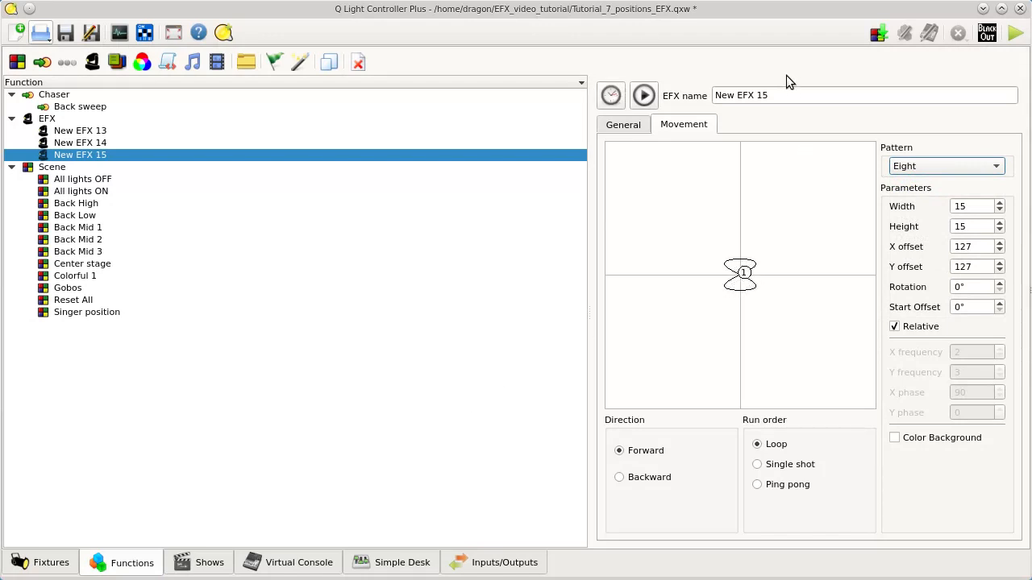
Step: Rename the new EFX as Relative Eight and close its editor
key("Tab")
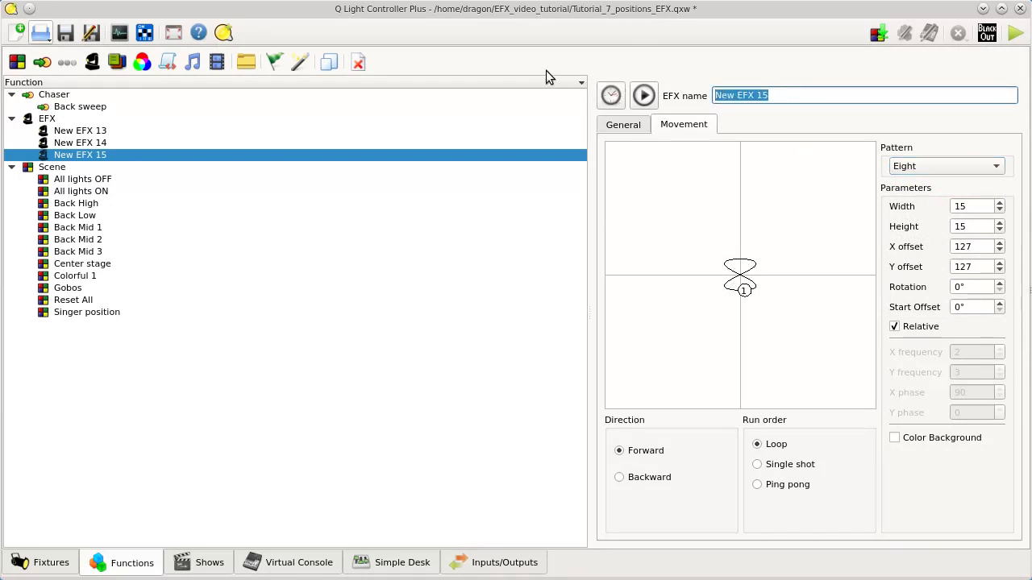
type("Relative Eig")
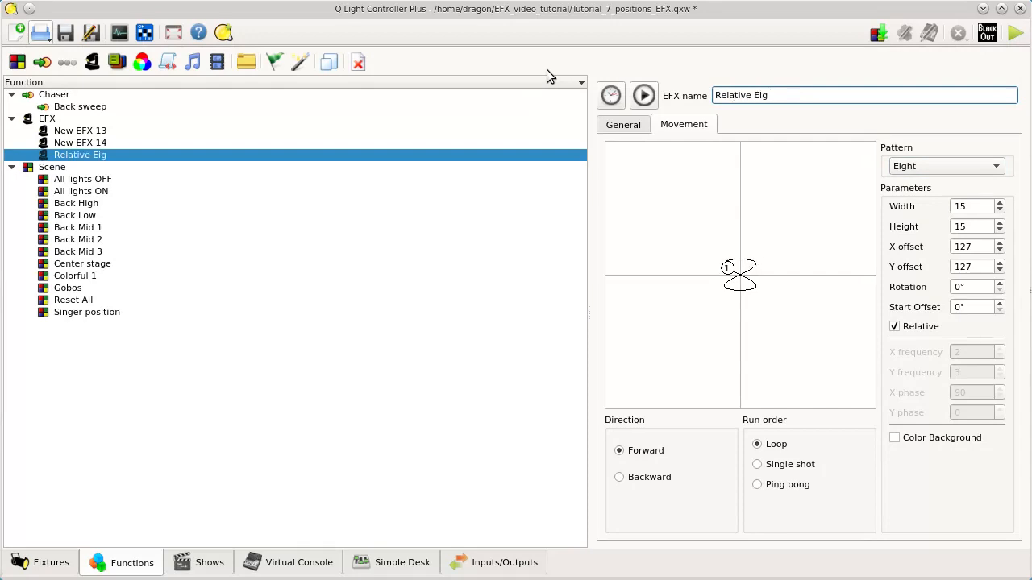
type("ht")
left_click(267, 508)
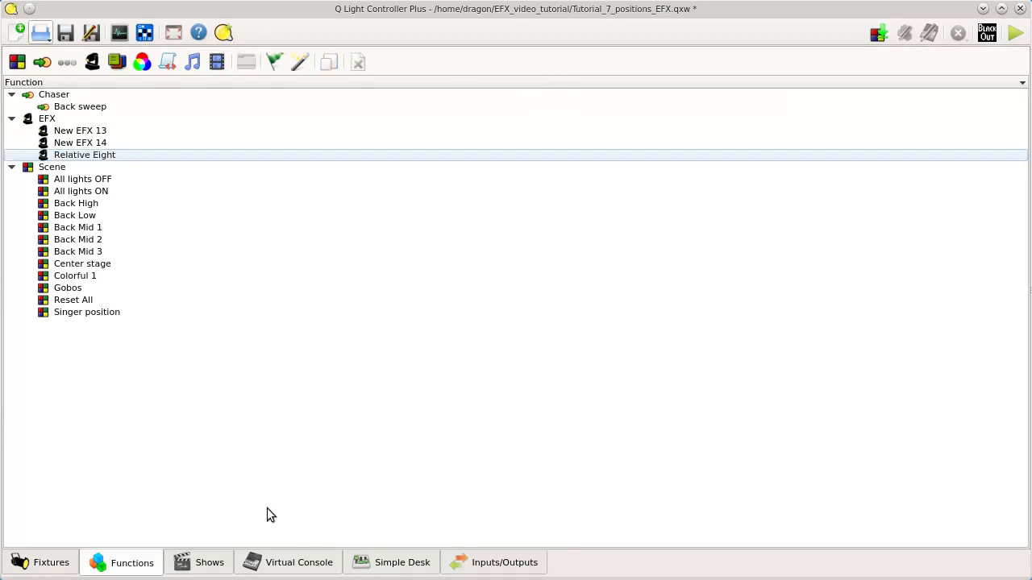
Step: Assign the Relative Eight function to the New EFX 13 button in the virtual console
left_click(294, 562)
double_click(110, 375)
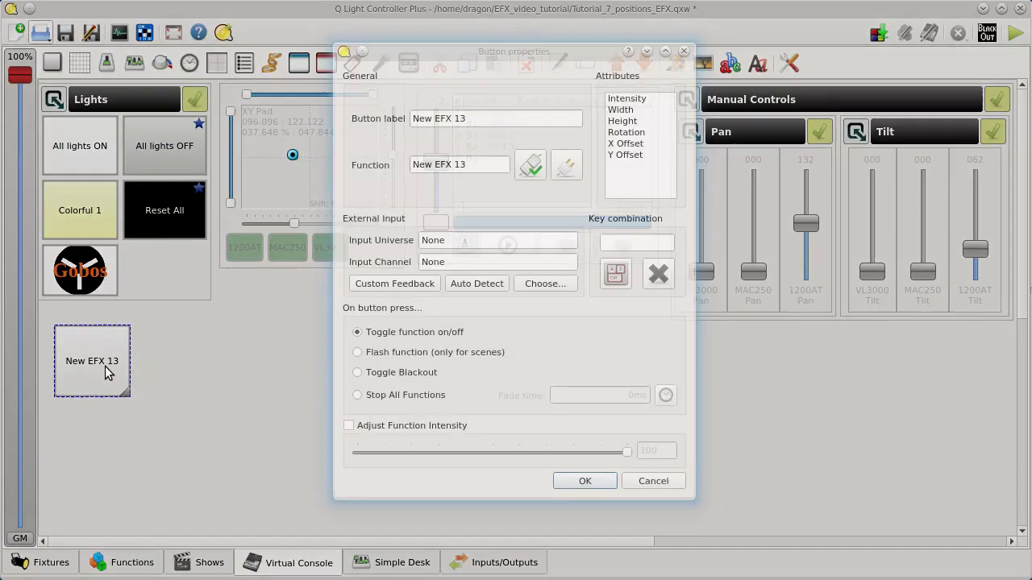
left_click(530, 167)
left_click(392, 209)
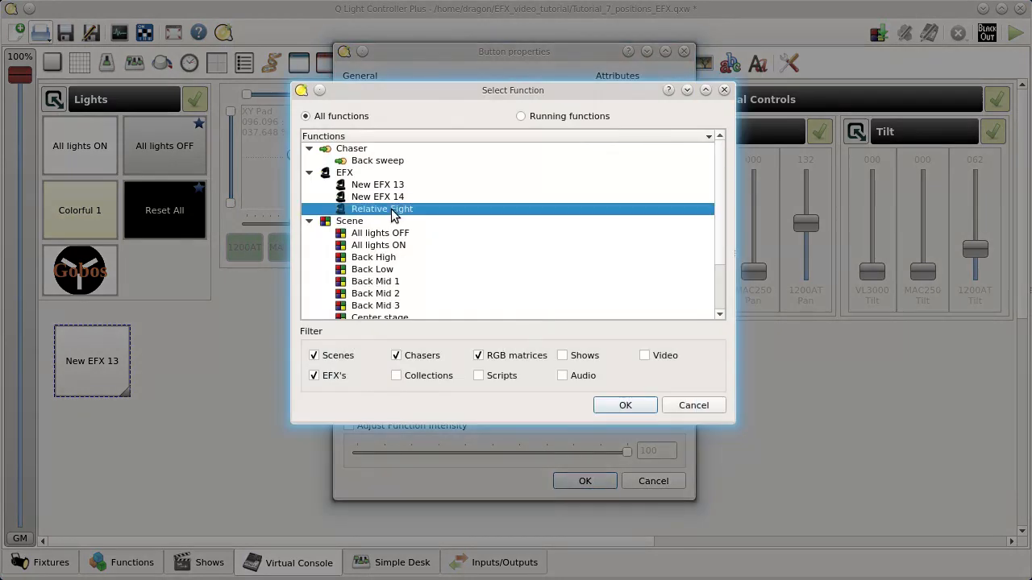
left_click(621, 409)
Step: Copy the function name Relative Eight into the button's label and apply the button properties
left_click_drag(488, 164, 390, 193)
key("ctrl+c")
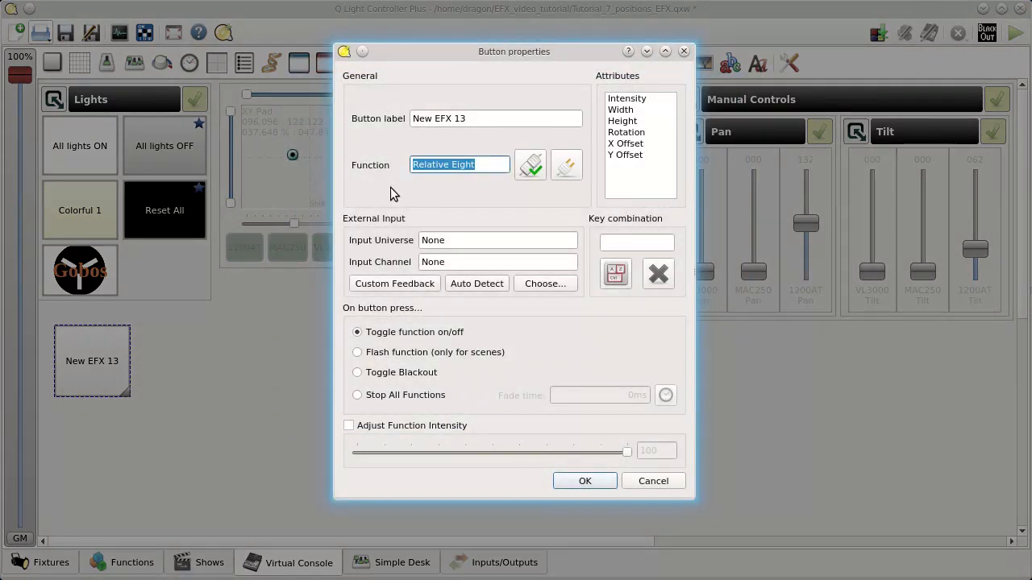
left_click_drag(473, 114, 340, 152)
key("ctrl+v")
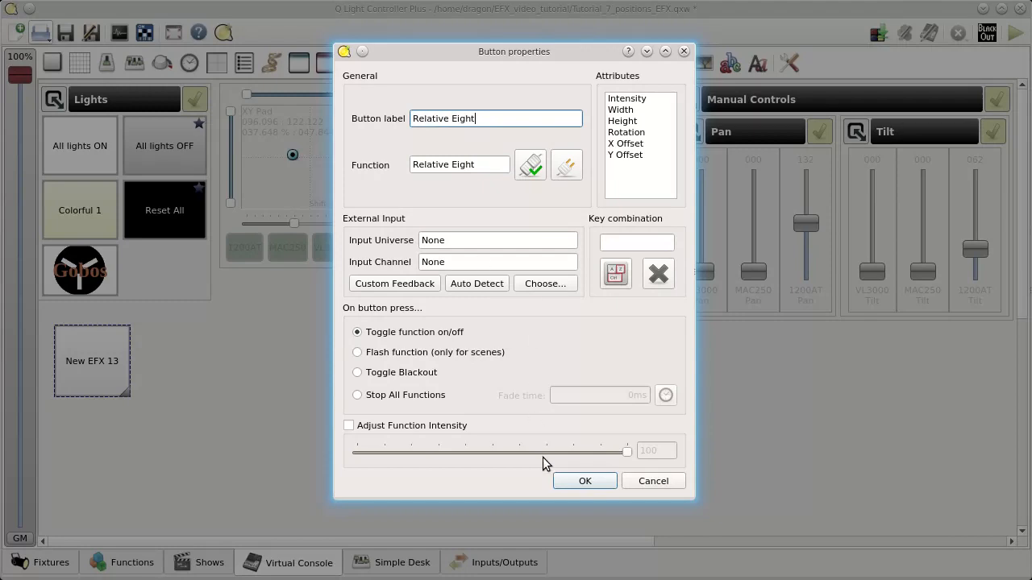
left_click(583, 481)
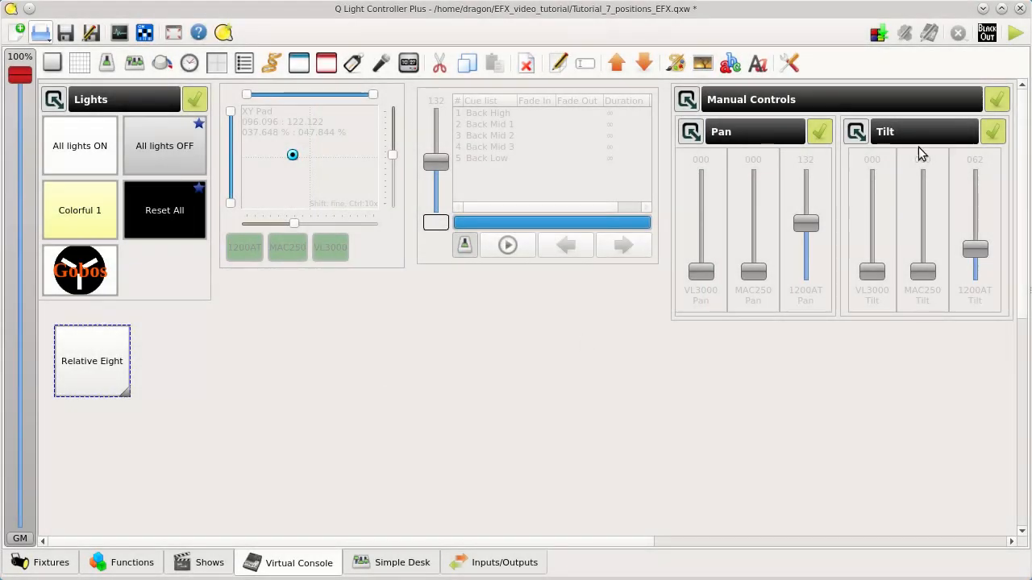
Step: Bring up the Capture Argo stage view and switch the virtual console to operate mode
key("alt+Tab")
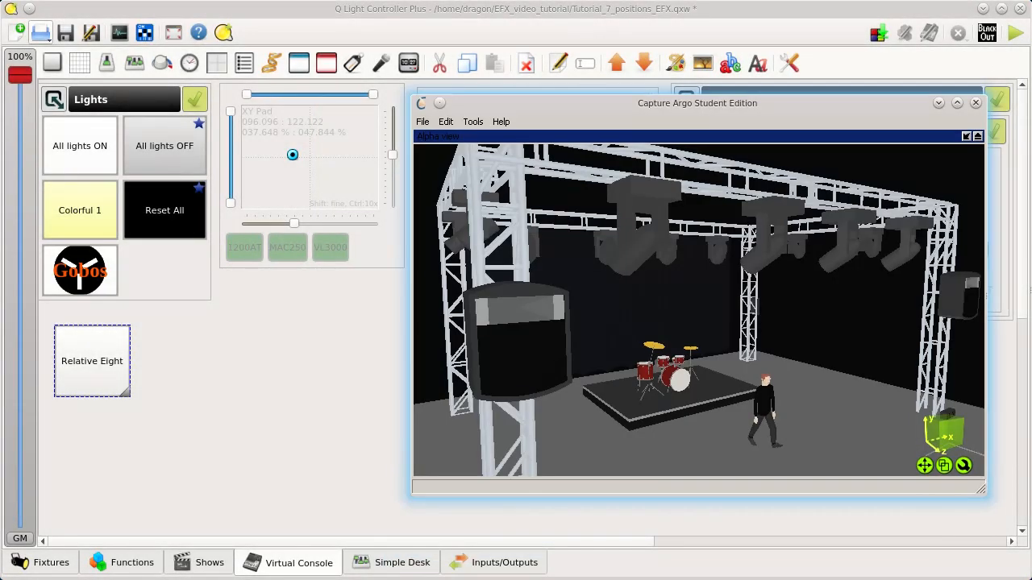
left_click(1016, 34)
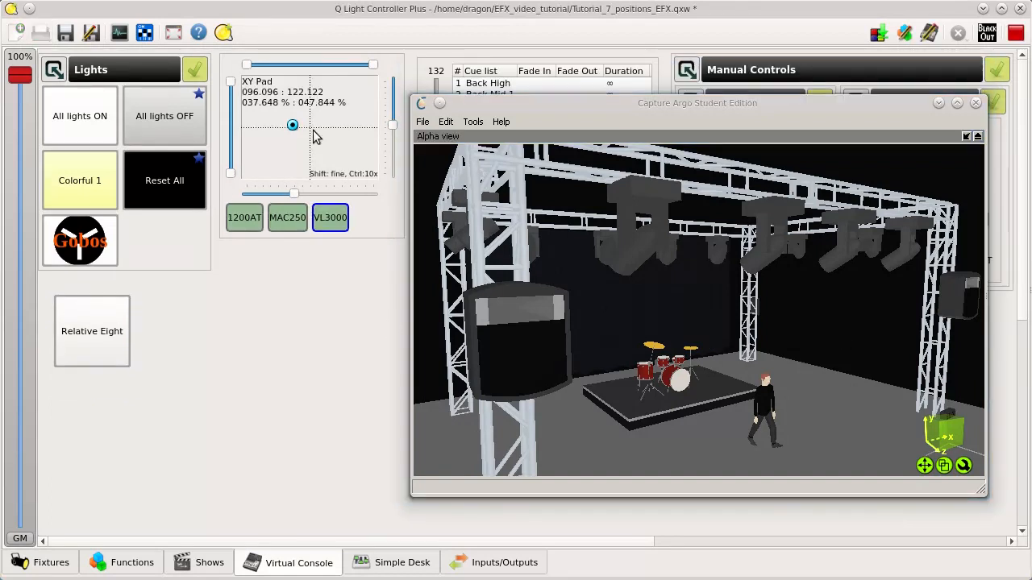
Step: Turn on all lights, set the XY Pad to about 36 % pan and 72 % tilt, and start Relative Eight
left_click(101, 131)
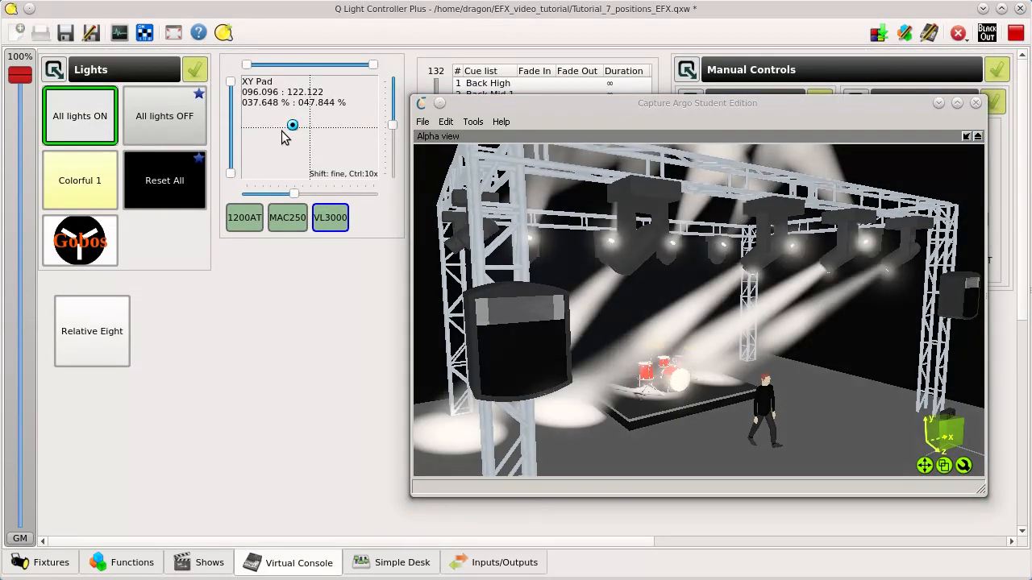
left_click_drag(292, 125, 290, 150)
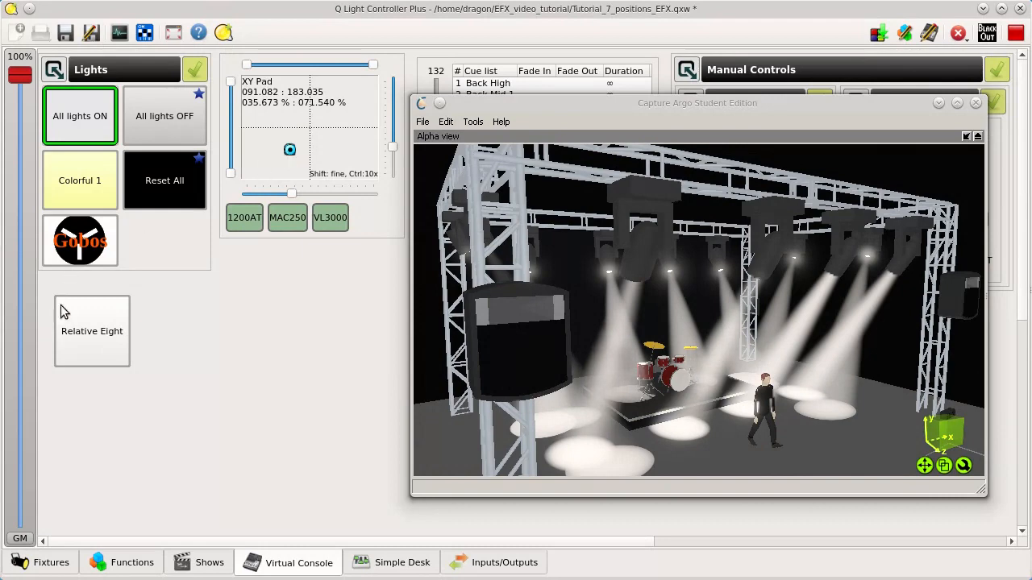
left_click(80, 333)
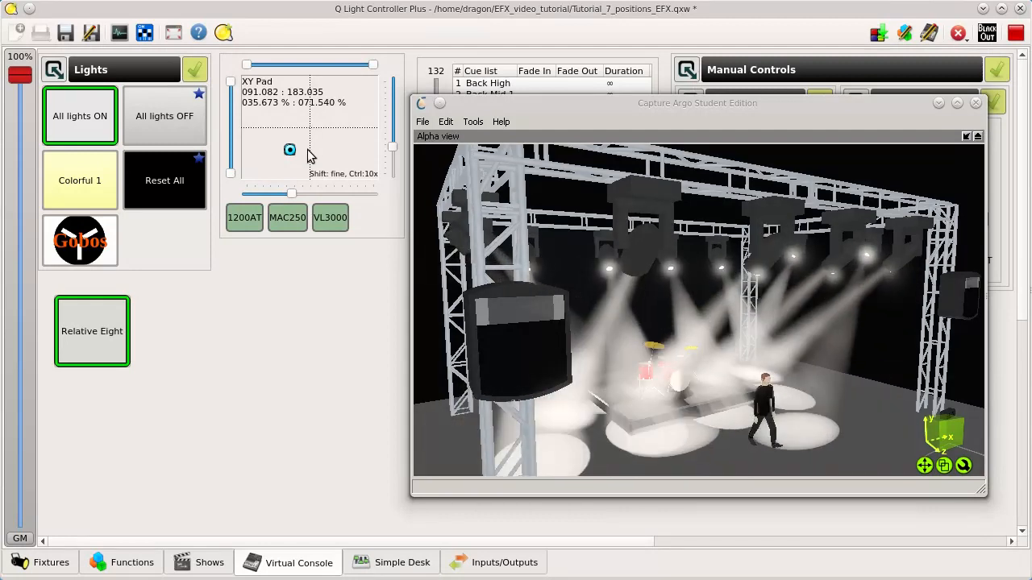
Step: Sweep the XY Pad position to its left edge, to its lower right, and back to about 40 % and 72 %
left_click_drag(288, 150, 229, 135)
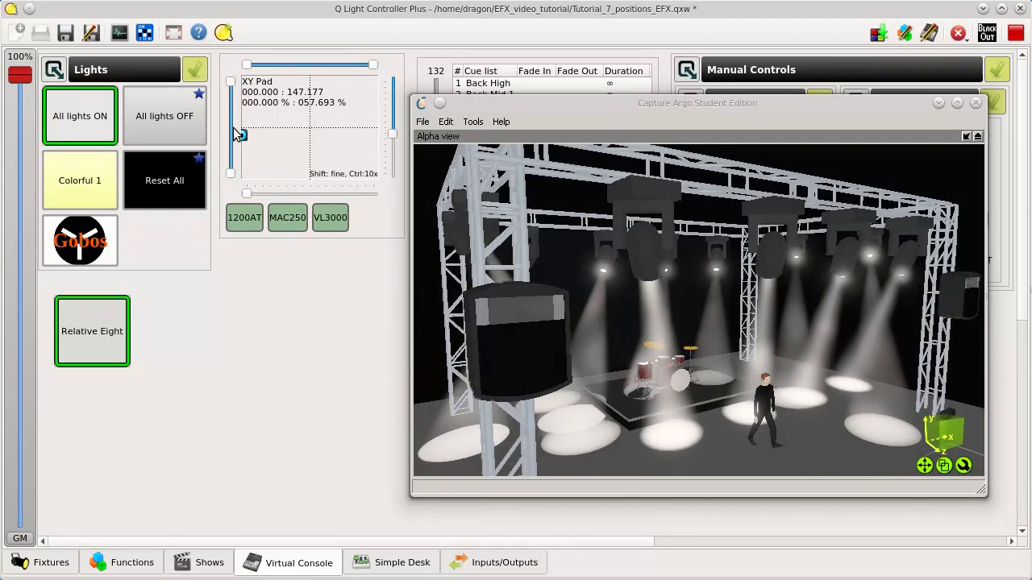
left_click_drag(239, 135, 333, 161)
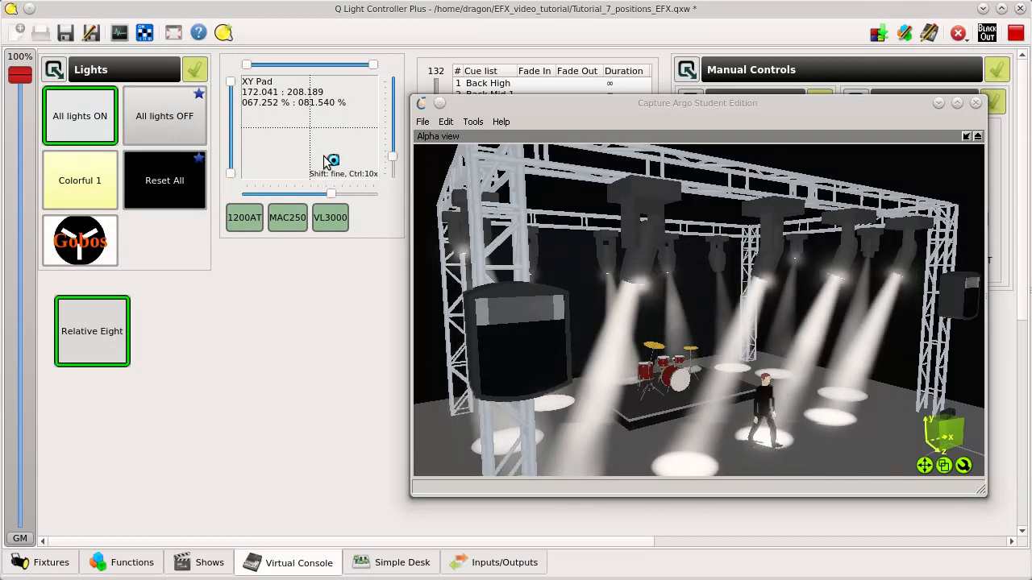
left_click_drag(332, 160, 296, 152)
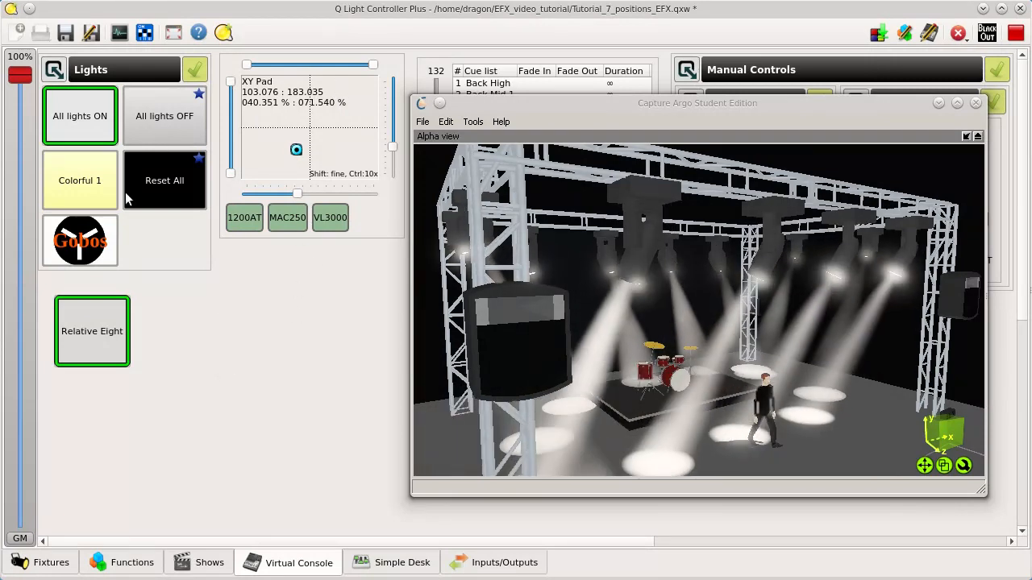
Step: Activate Colorful 1 and Gobos, and shift the XY Pad position to about 27 % and 62 %
left_click(78, 177)
left_click(115, 260)
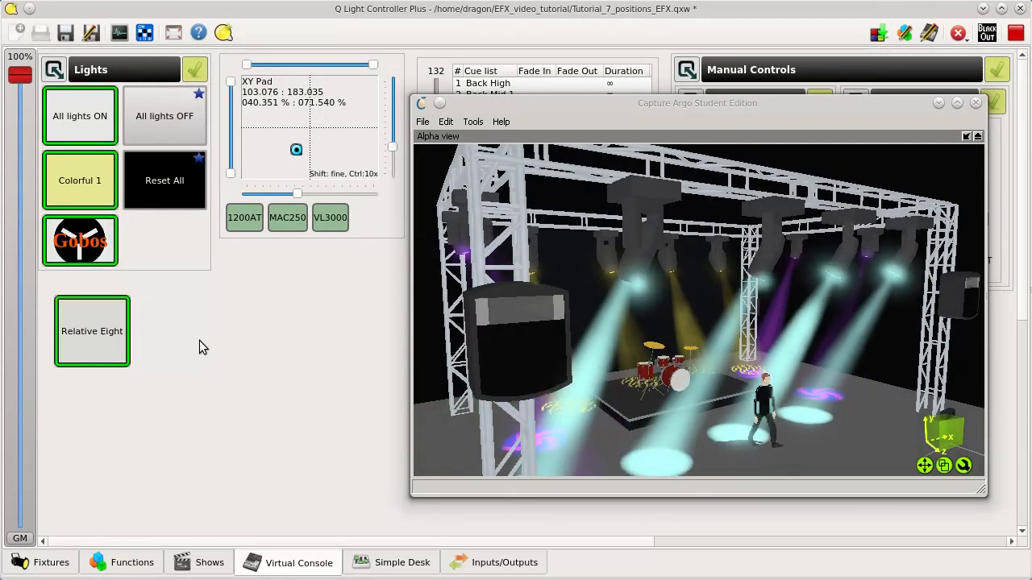
left_click_drag(296, 150, 286, 145)
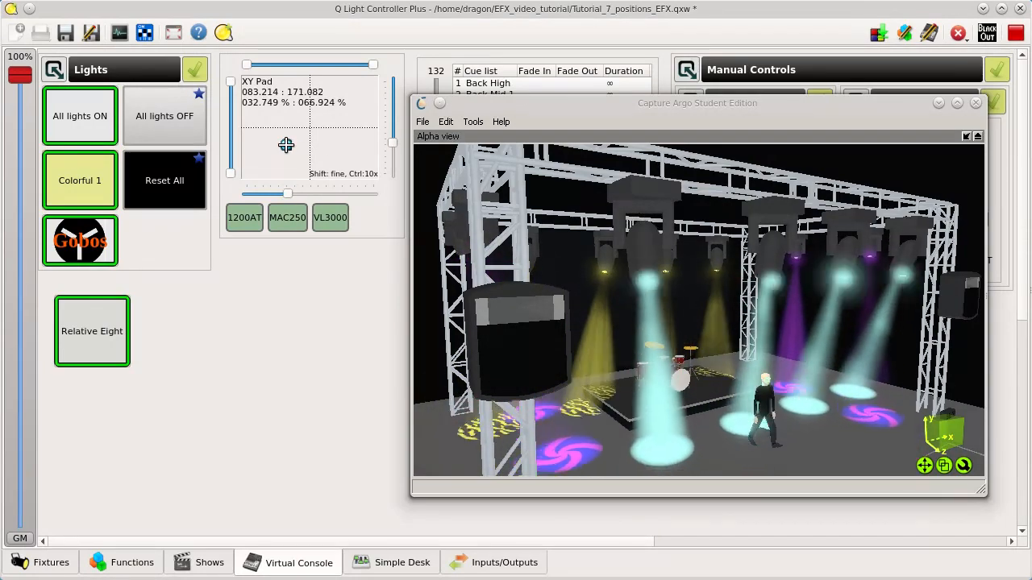
left_click_drag(286, 144, 278, 142)
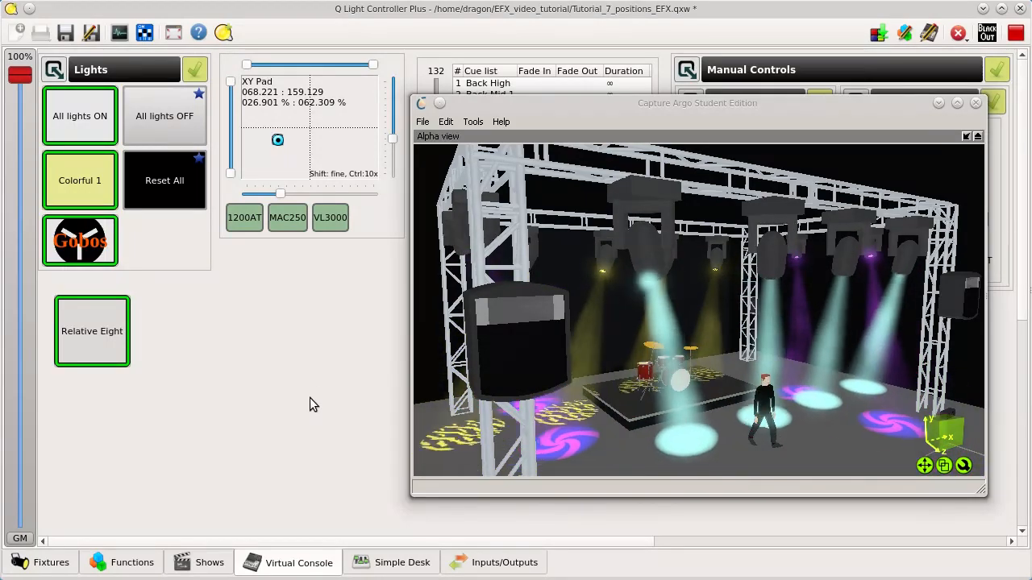
Step: Stop Relative Eight and reset all lights, then hide the Capture view and return the virtual console to design mode
left_click(102, 338)
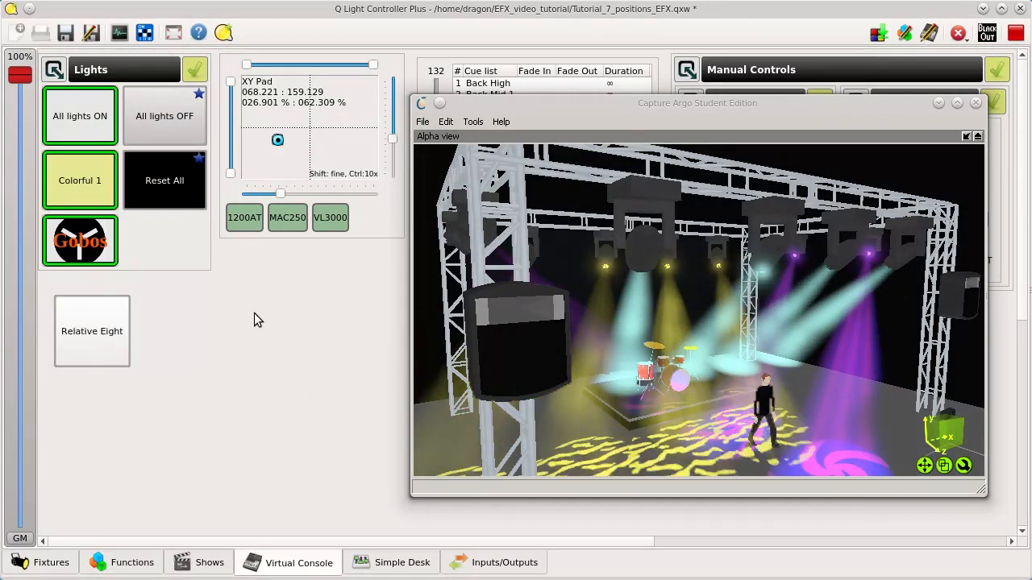
left_click(84, 195)
left_click(175, 201)
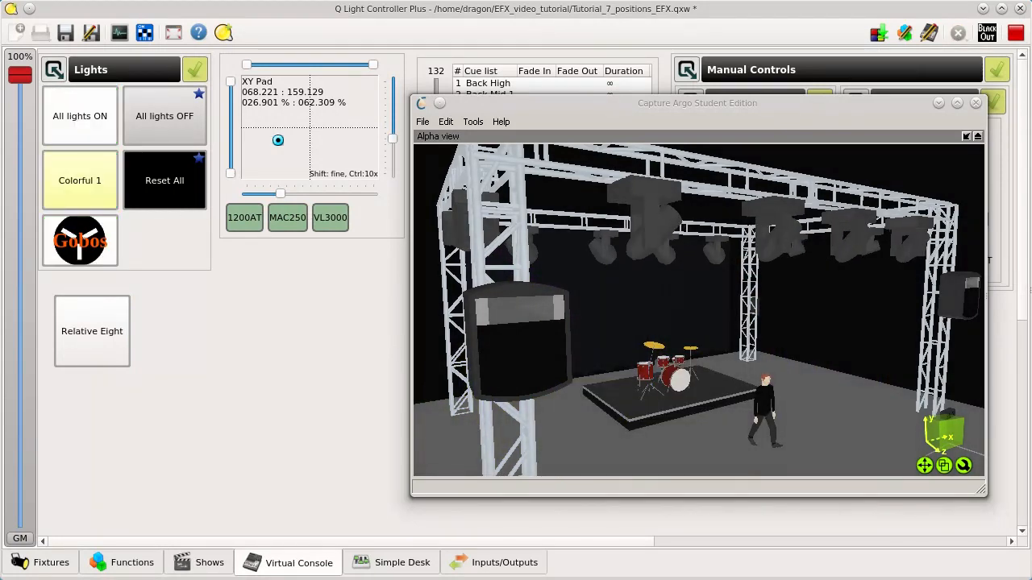
left_click(938, 104)
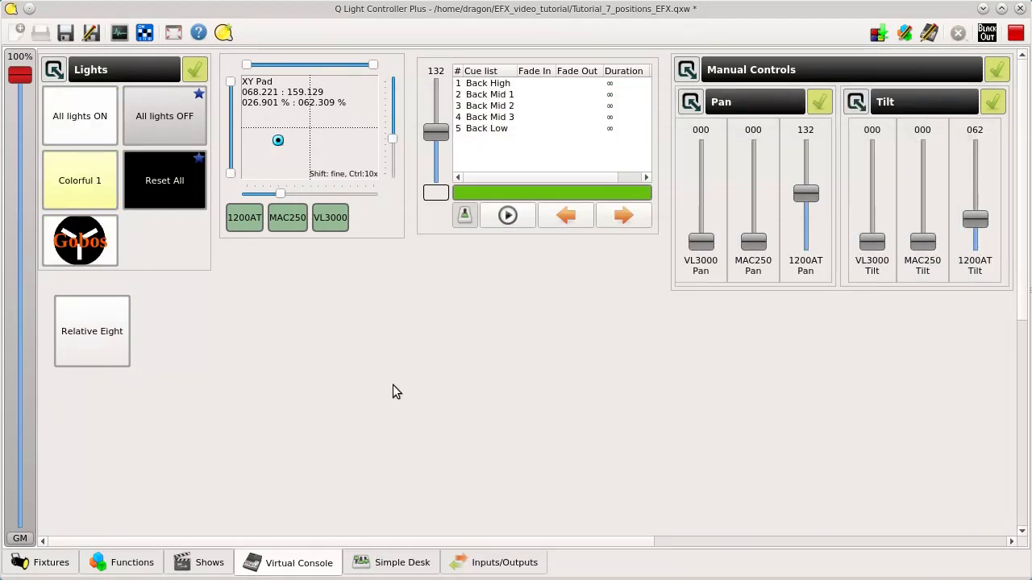
key("ctrl+F12")
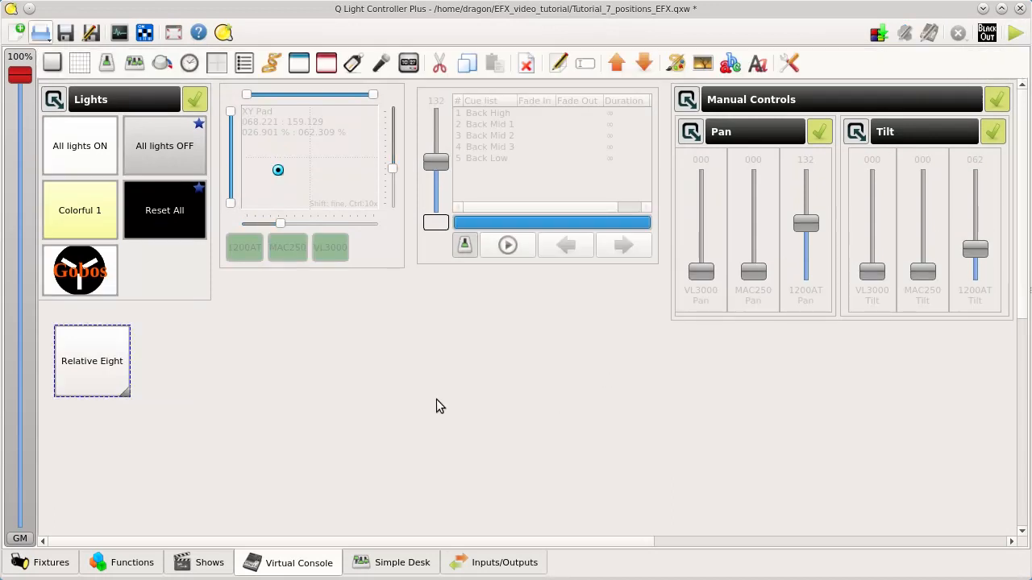
Step: Review the Relative Eight EFX and the Center stage scene in the function list
left_click(129, 560)
left_click(107, 153)
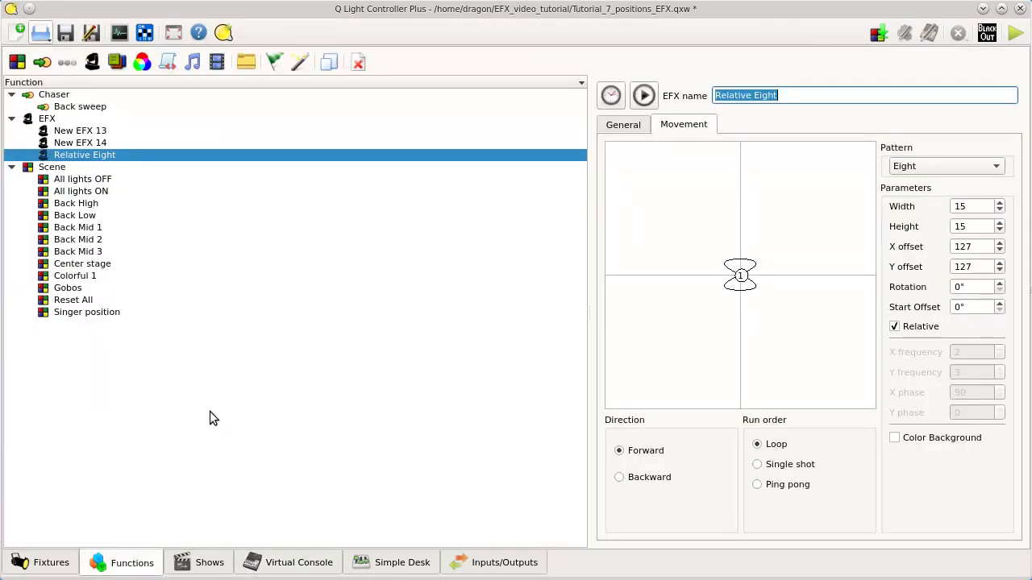
left_click(175, 405)
left_click(315, 562)
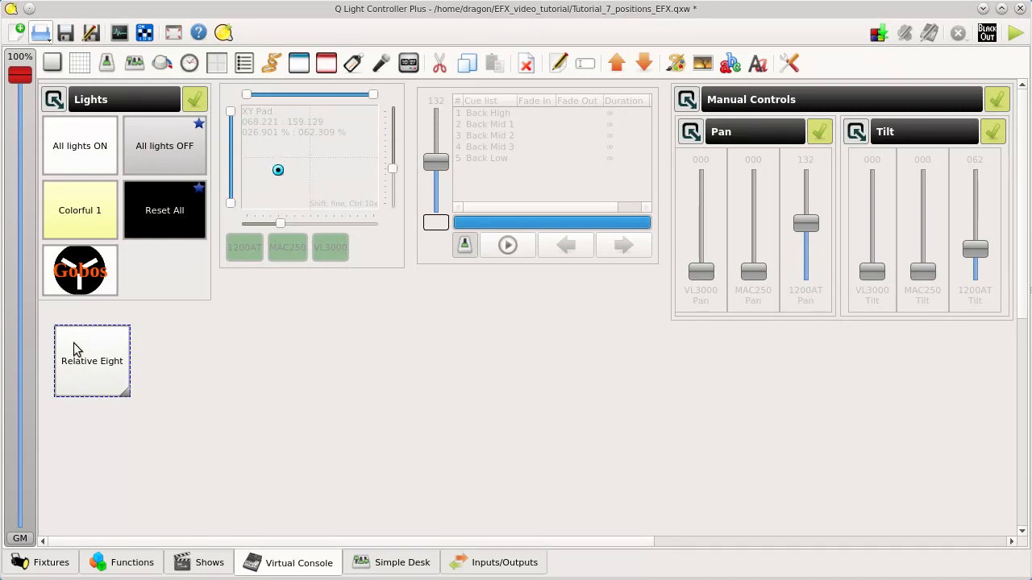
left_click(149, 565)
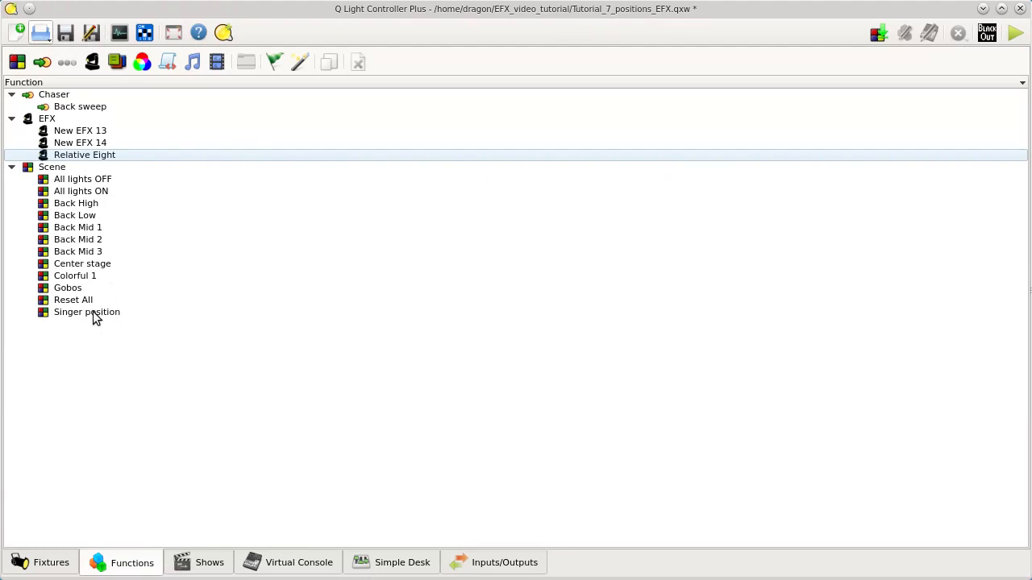
left_click(97, 264)
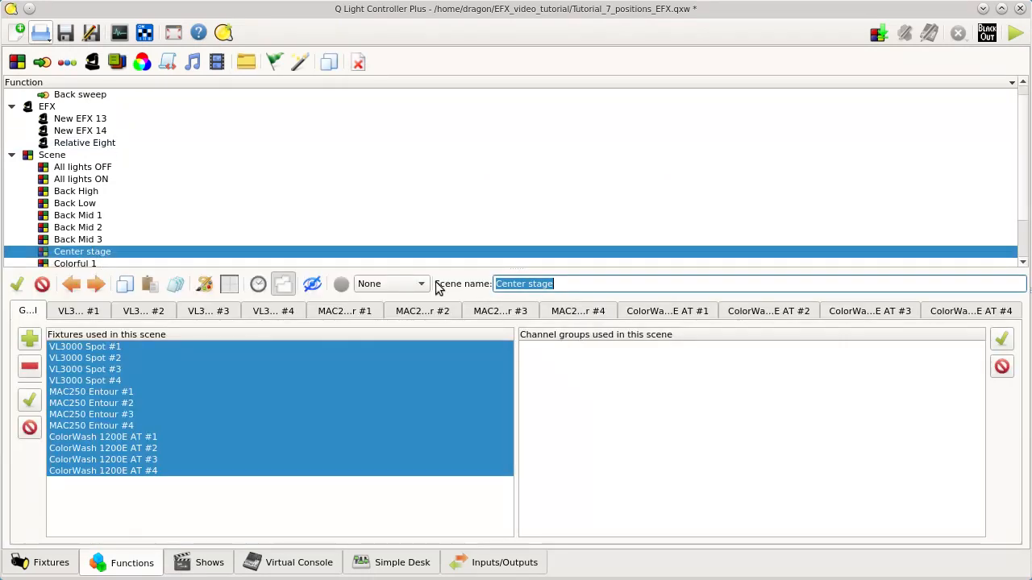
scroll(232, 241, "down", 2)
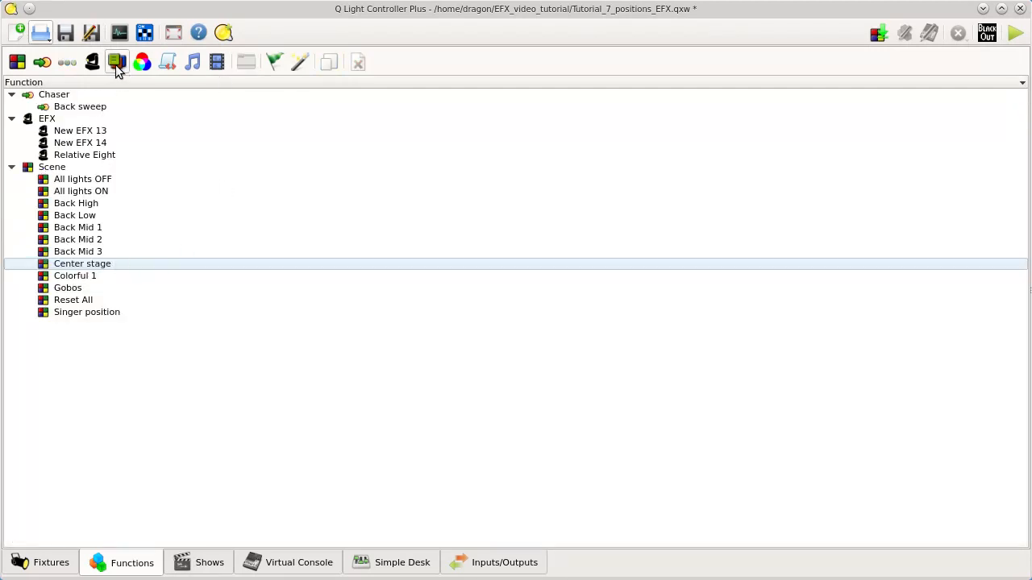
Step: Create a new collection containing the Center stage scene and the Relative Eight EFX
left_click(117, 62)
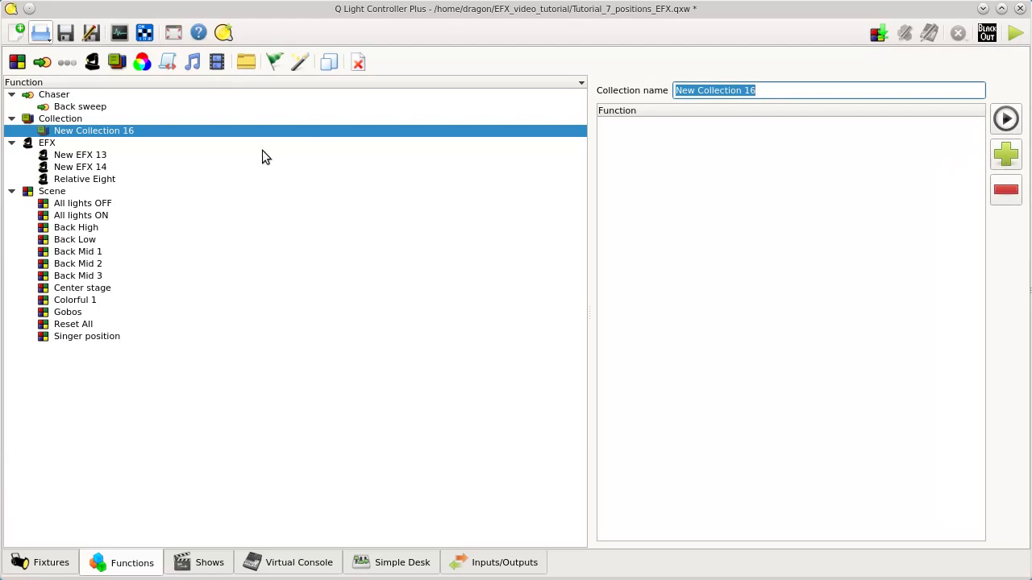
left_click(1005, 153)
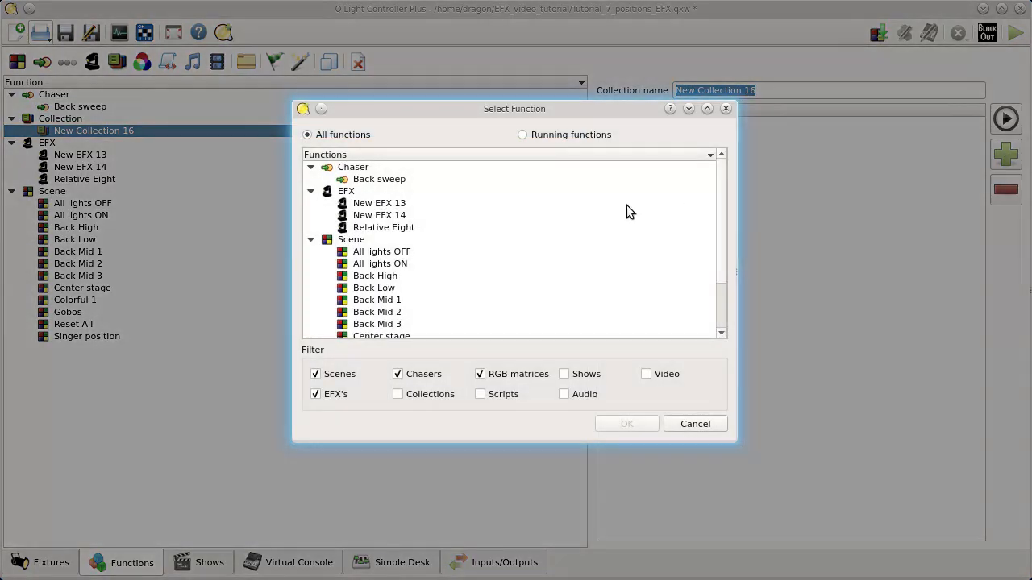
scroll(419, 242, "down", 2)
left_click(396, 276)
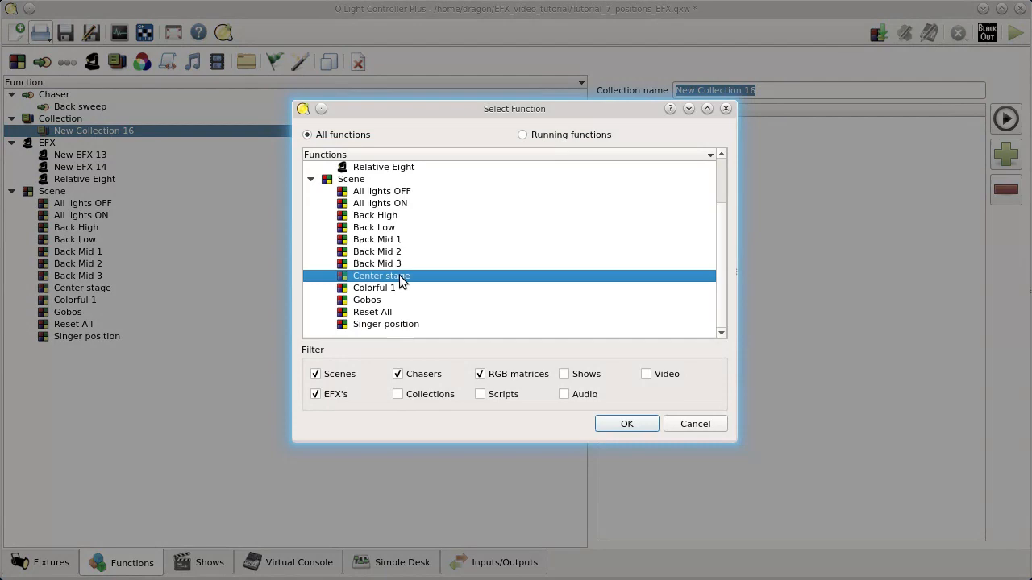
left_click(626, 425)
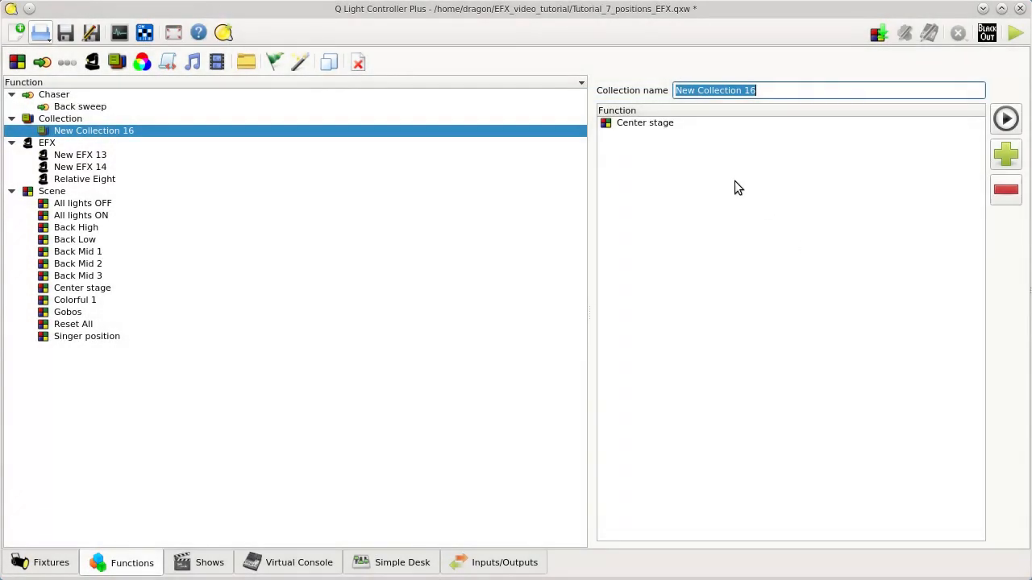
left_click(1000, 155)
left_click(403, 228)
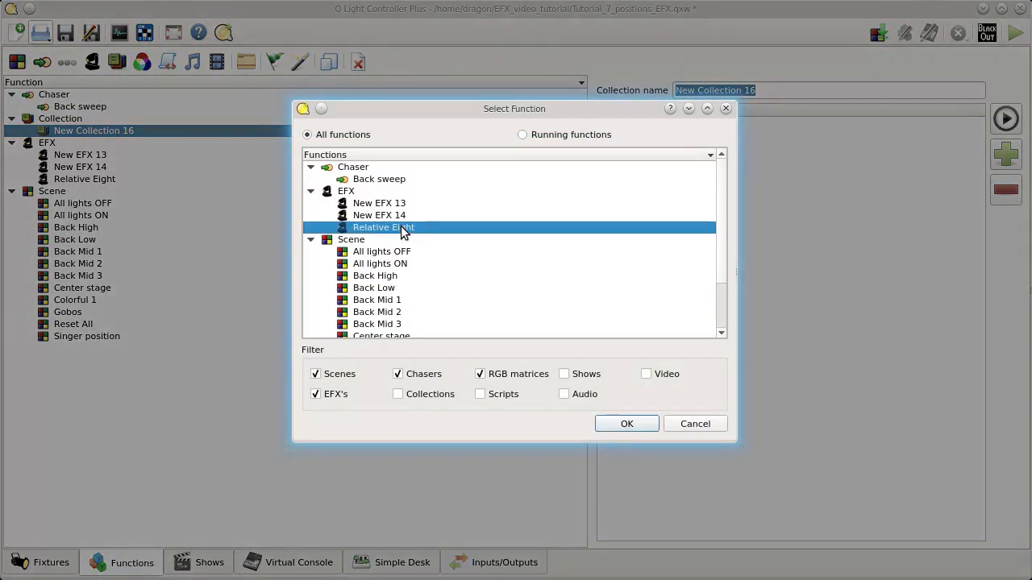
left_click(626, 425)
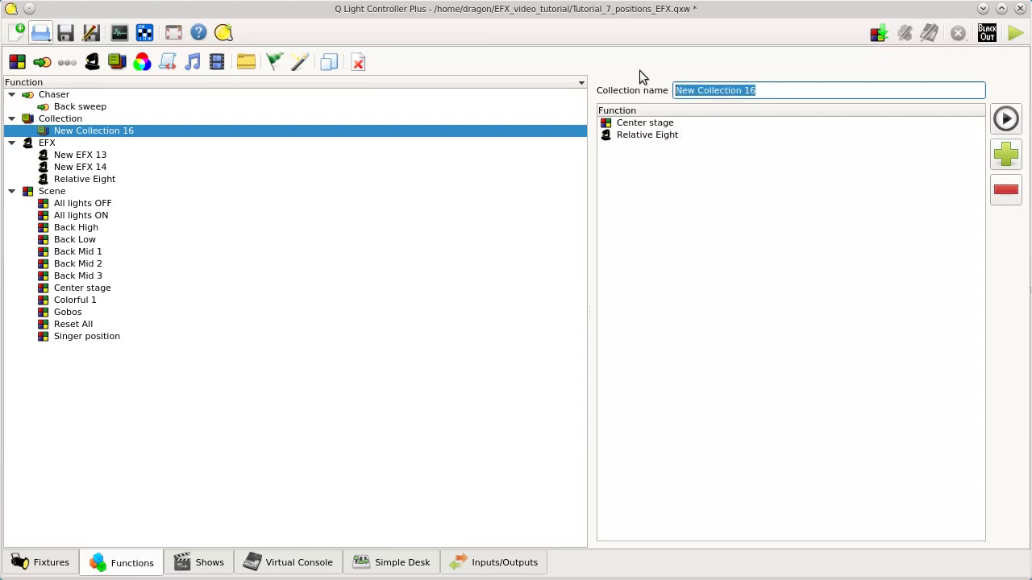
Step: Rename the new collection as Center eight
type("Center iehgg")
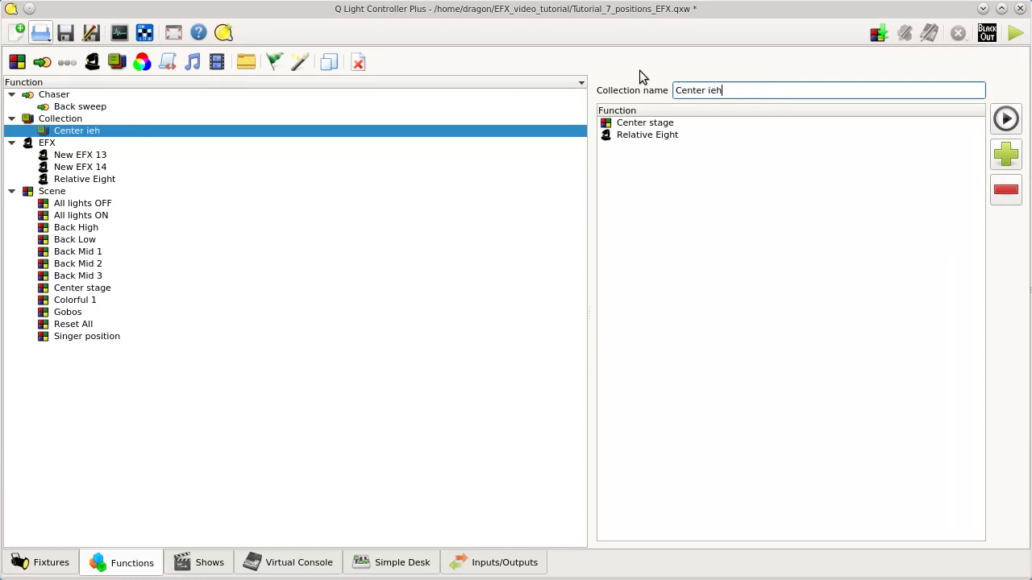
key("BackSpace")
key("BackSpace")
key("BackSpace")
key("BackSpace")
key("BackSpace")
type("eight")
left_click(485, 423)
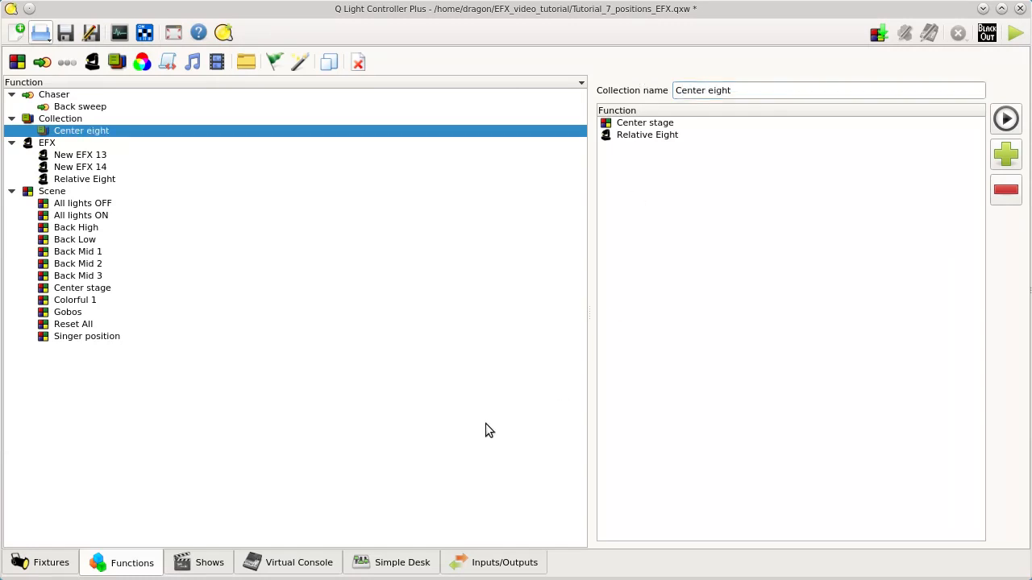
Step: Add a button to the virtual console and place it beside the Relative Eight button
left_click(300, 566)
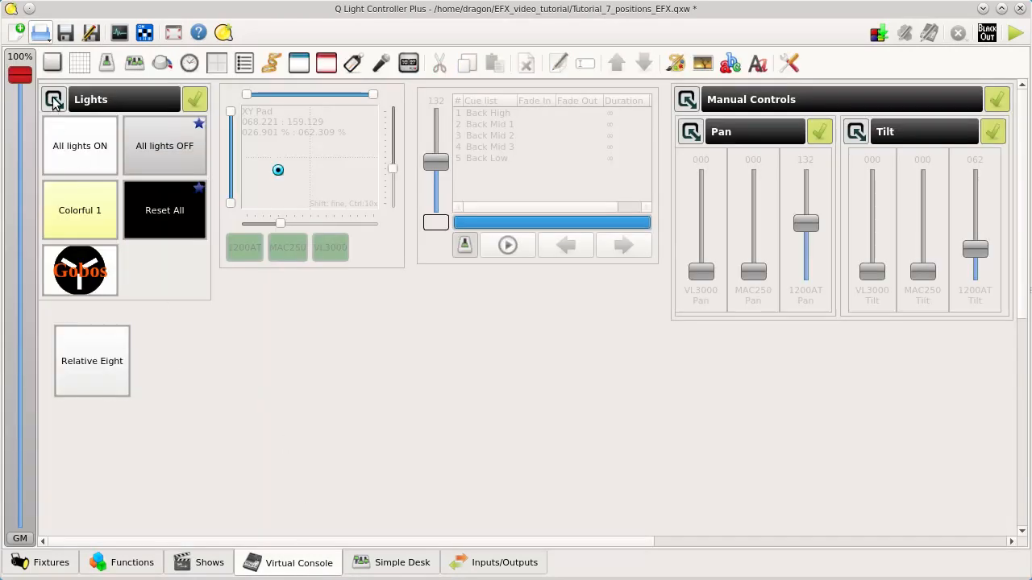
left_click(51, 63)
left_click_drag(268, 400, 162, 345)
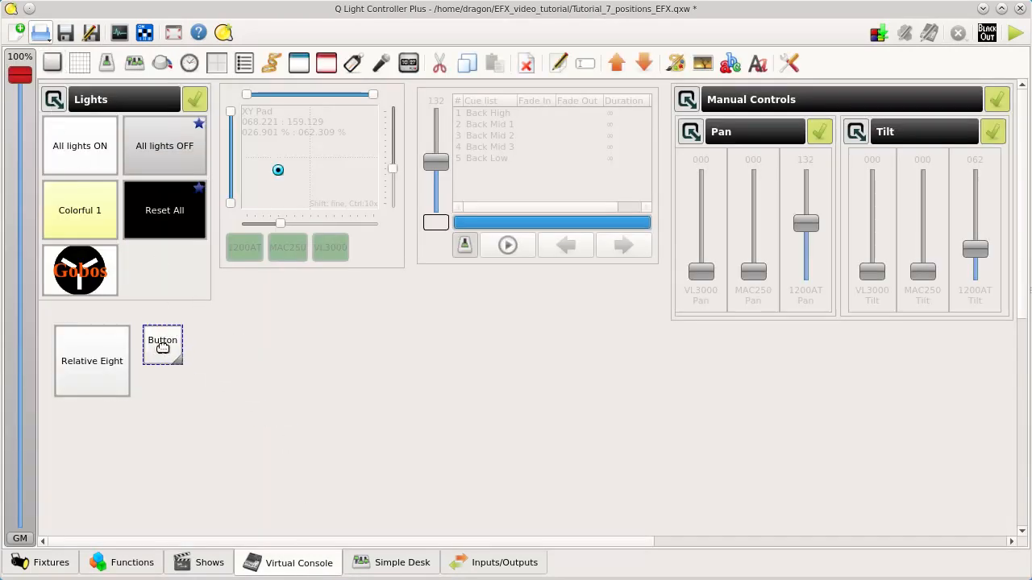
Step: Assign the Center eight collection to the new button and enlarge it to the height of the Relative Eight button
double_click(162, 345)
left_click(529, 166)
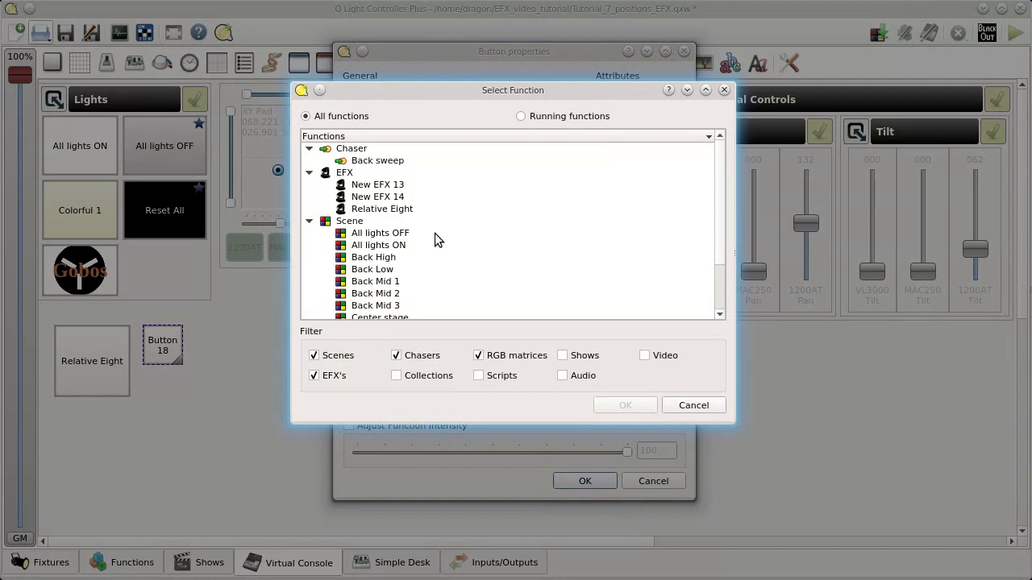
scroll(434, 233, "down", 2)
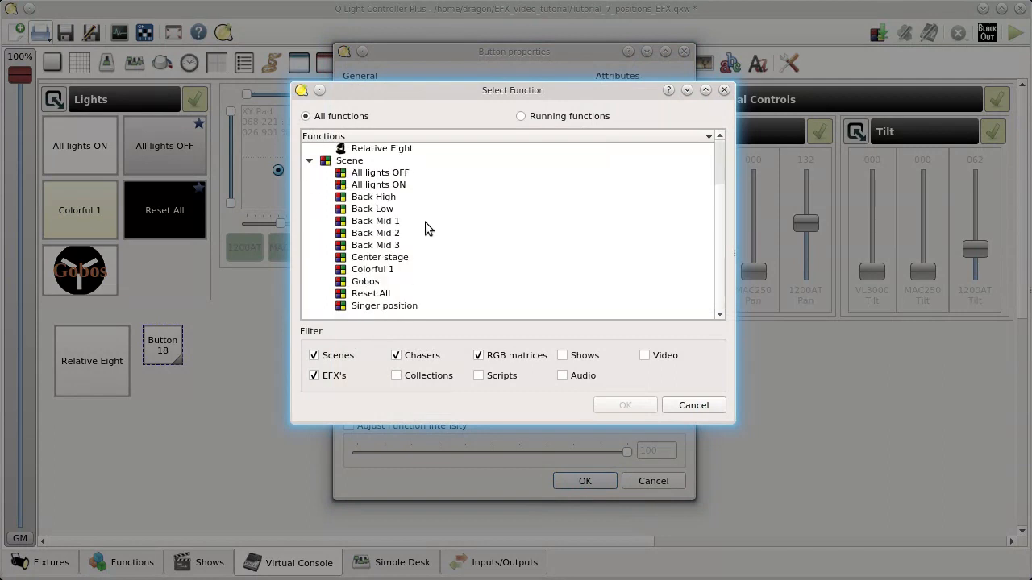
left_click(440, 376)
left_click(387, 186)
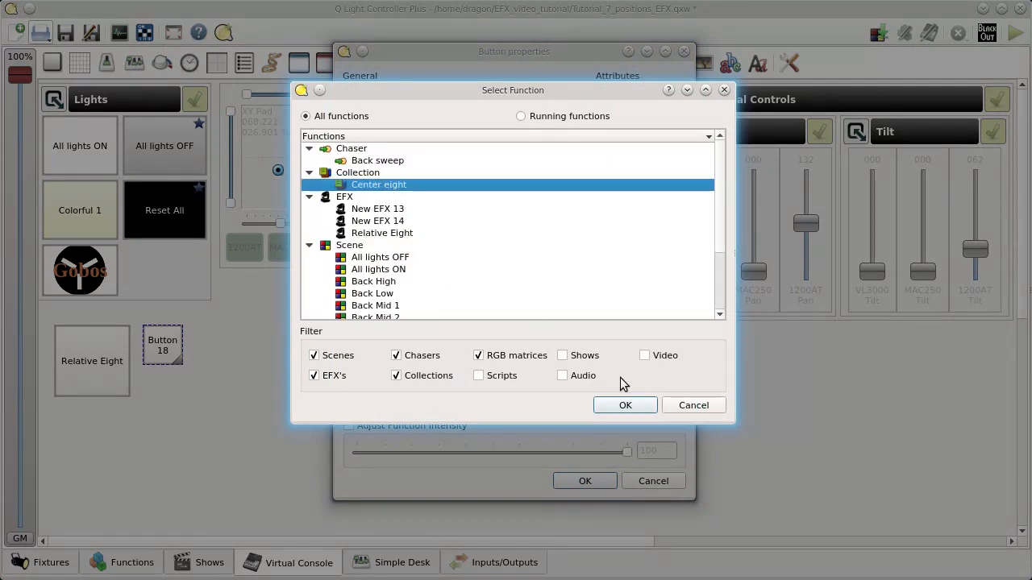
left_click(625, 405)
left_click(585, 482)
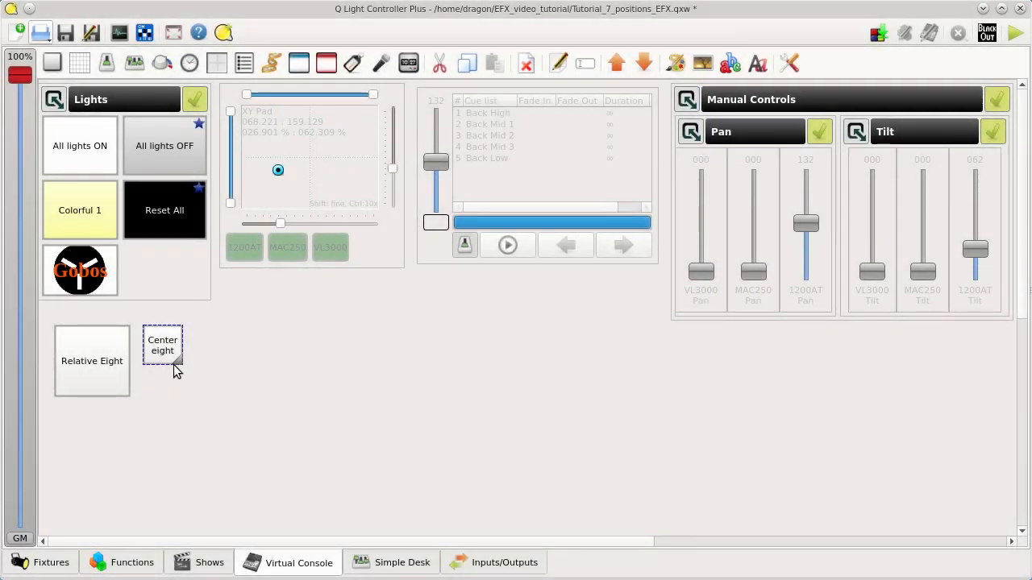
left_click_drag(178, 361, 203, 394)
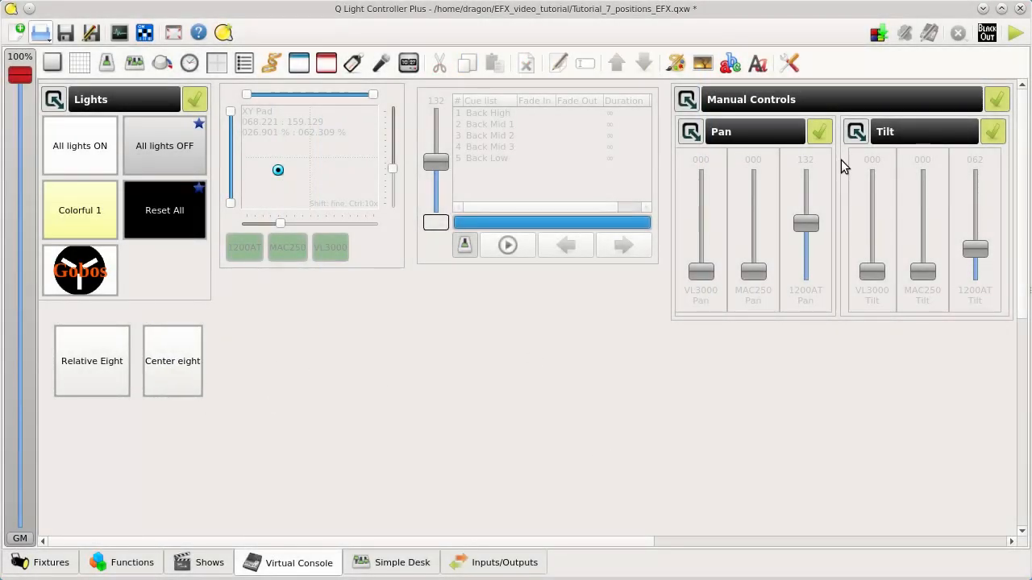
Step: Switch to operate mode with the Capture view in front, turn on all lights and start Center eight
left_click(1015, 33)
key("alt+Tab")
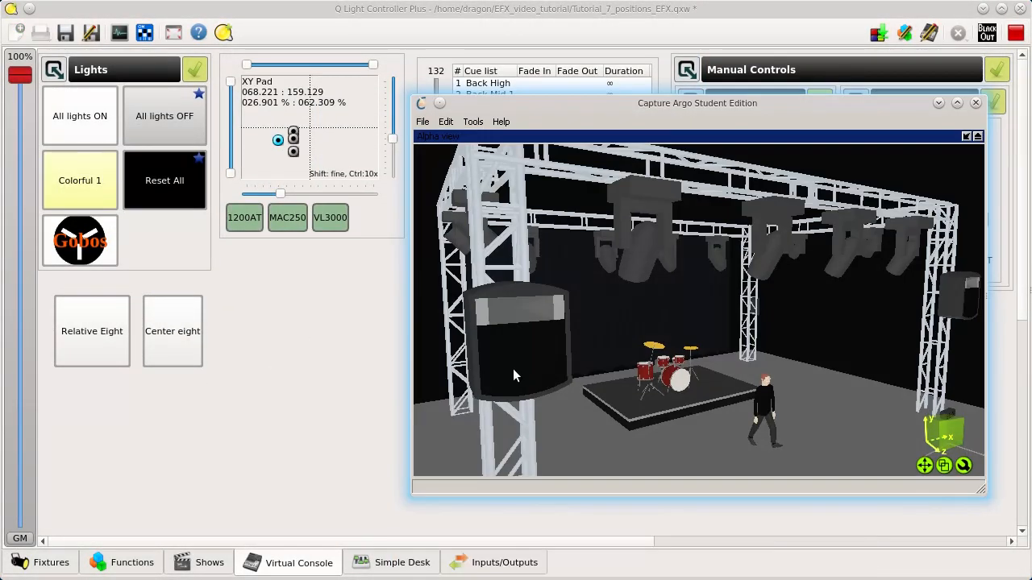
left_click(97, 117)
left_click(176, 357)
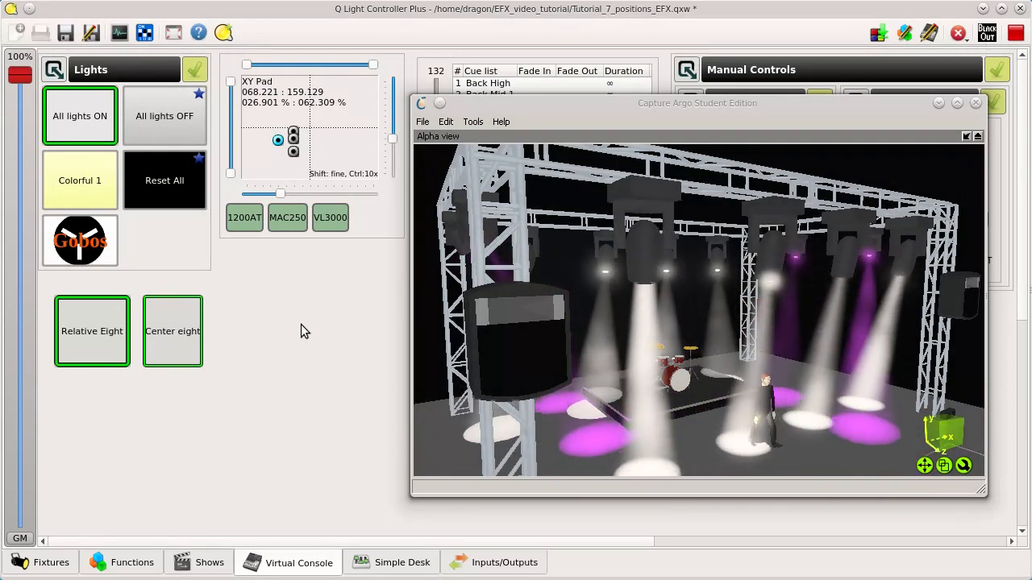
Step: Preview the running Center eight movement with the Gobos and Colorful 1 scenes added
left_click(103, 244)
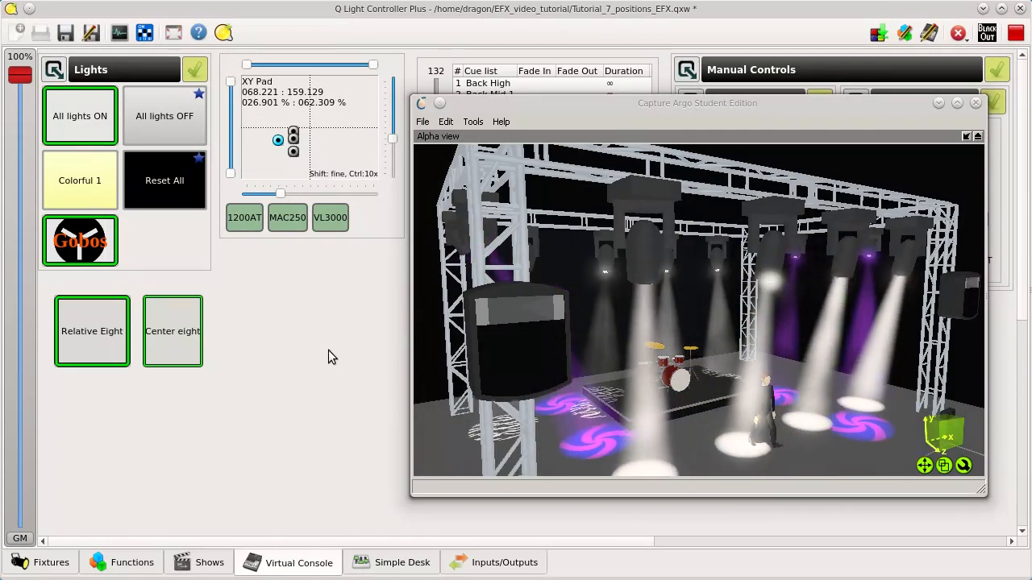
left_click(80, 180)
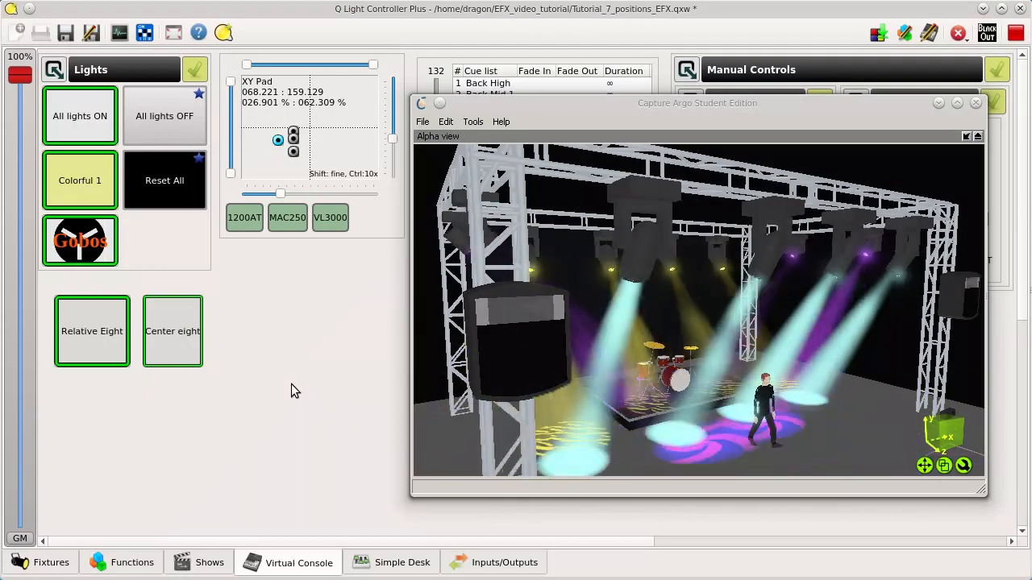
Step: Stop Center eight, Gobos, Colorful 1 and All lights ON, and minimize the Capture window
left_click(172, 340)
left_click(89, 221)
left_click(88, 158)
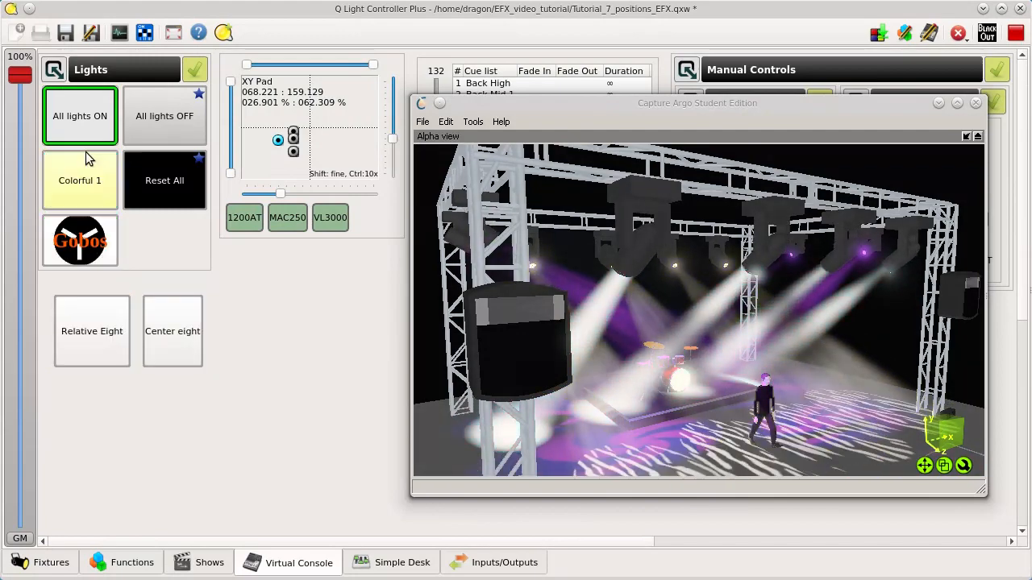
left_click(85, 133)
left_click(938, 103)
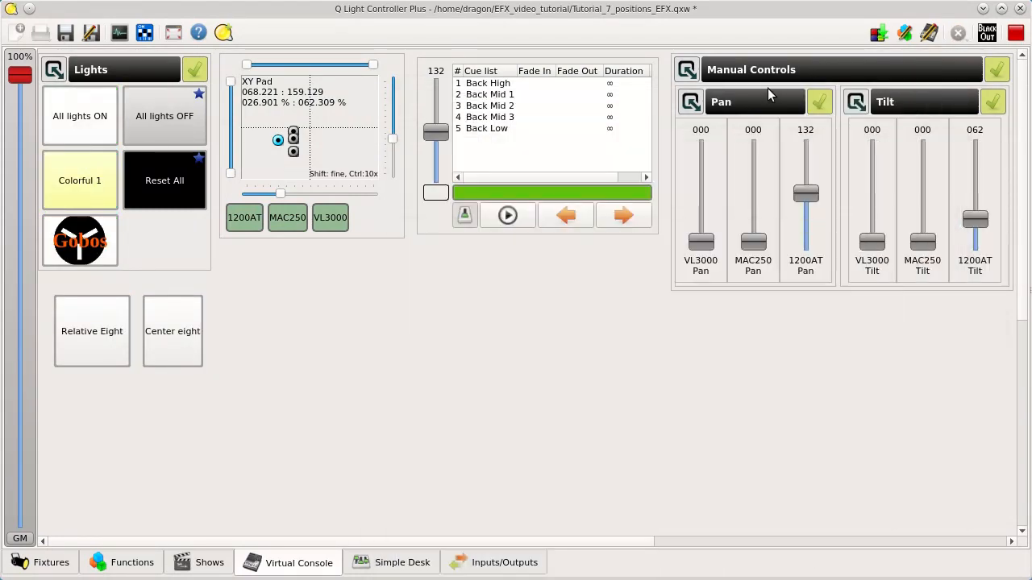
Step: Collapse the Manual Controls frame and switch back to design mode
left_click(686, 70)
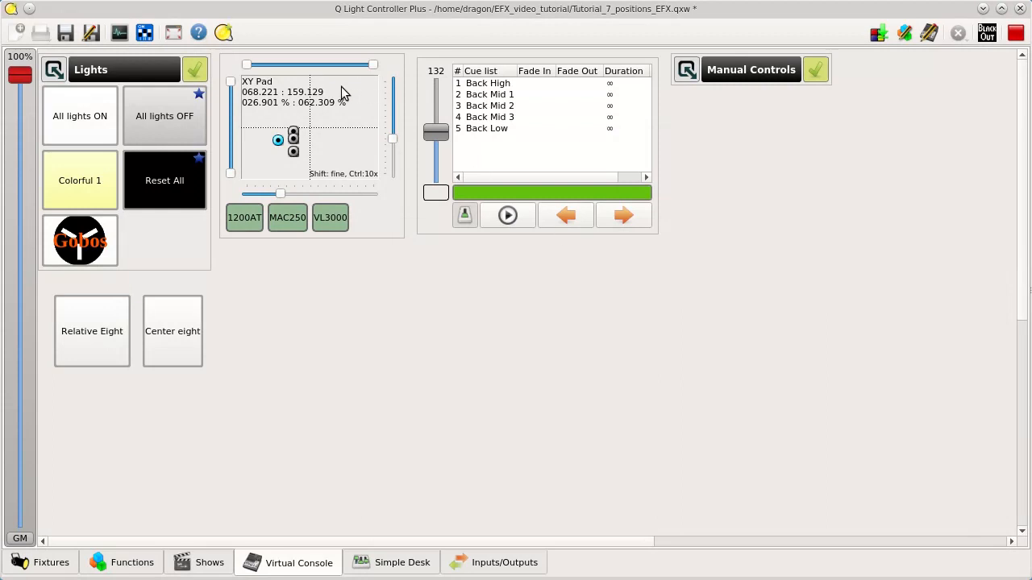
left_click(1015, 33)
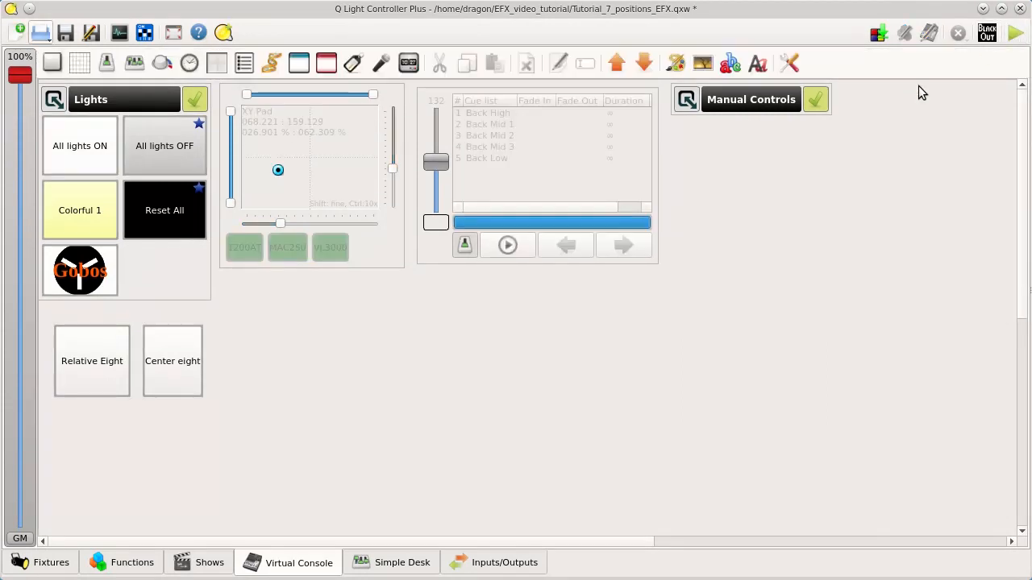
left_click(326, 129)
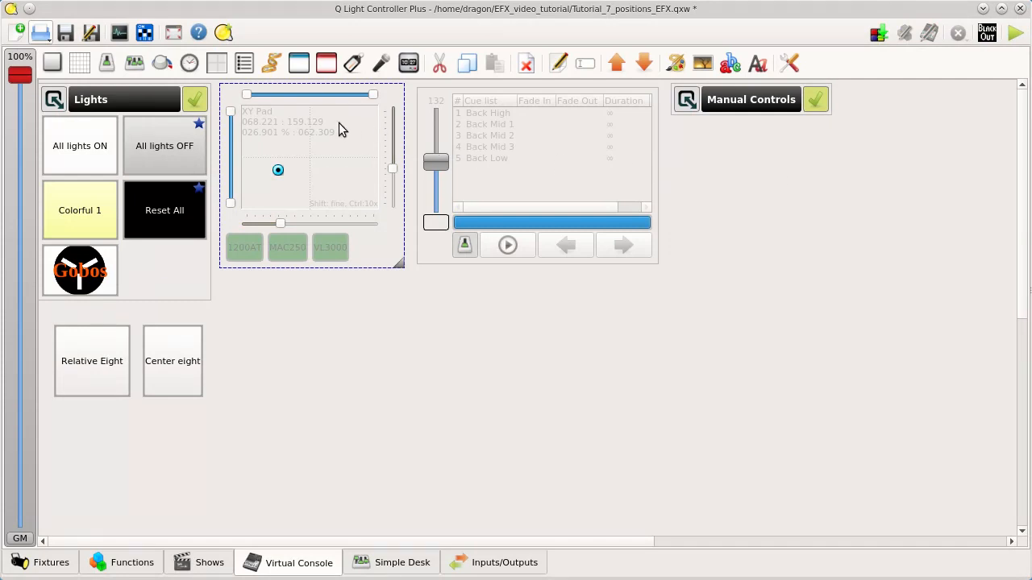
Step: Collapse the Lights frame and move it beside the Manual Controls frame
left_click(53, 99)
left_click_drag(102, 103, 897, 101)
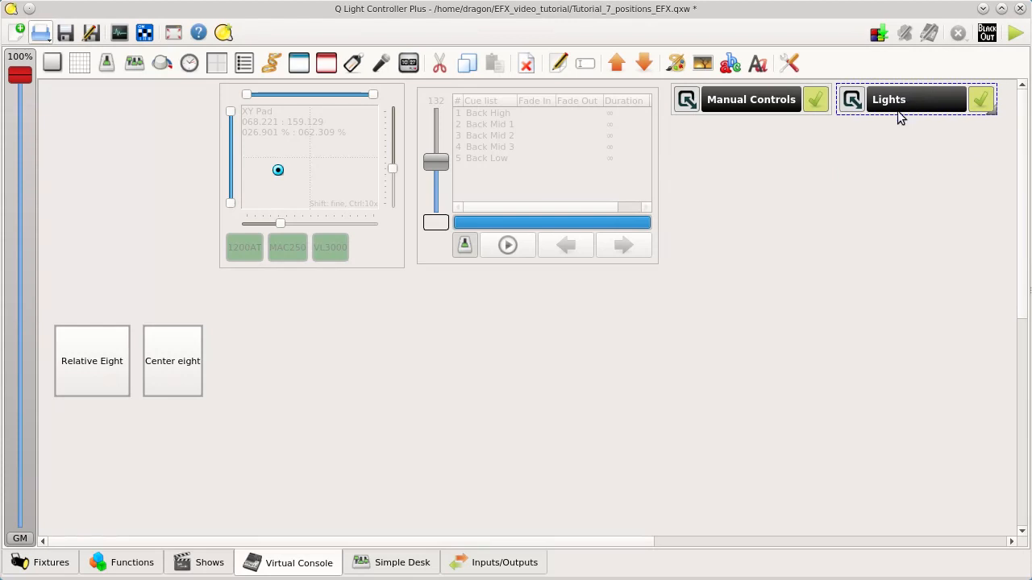
left_click(127, 165)
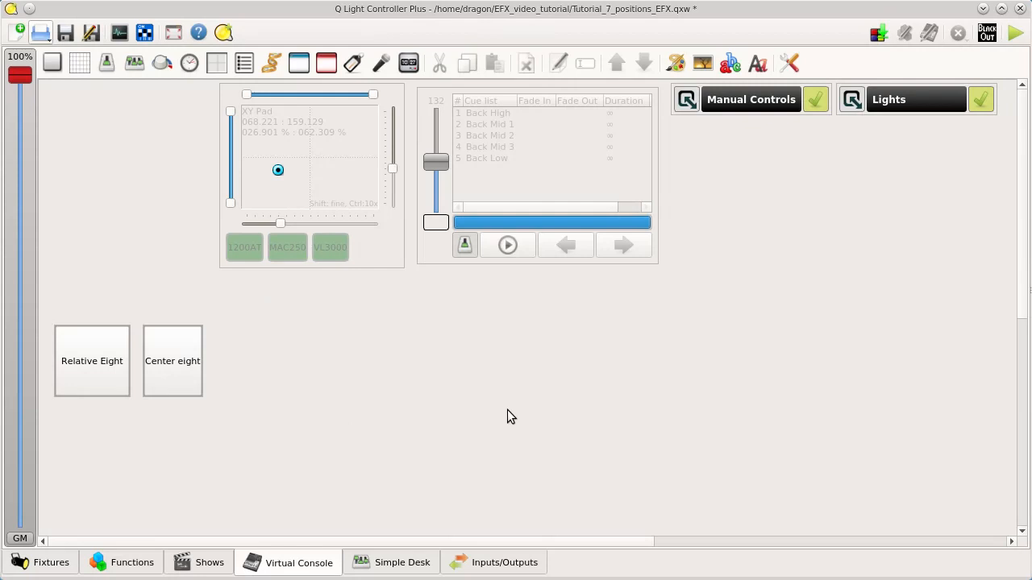
left_click(150, 570)
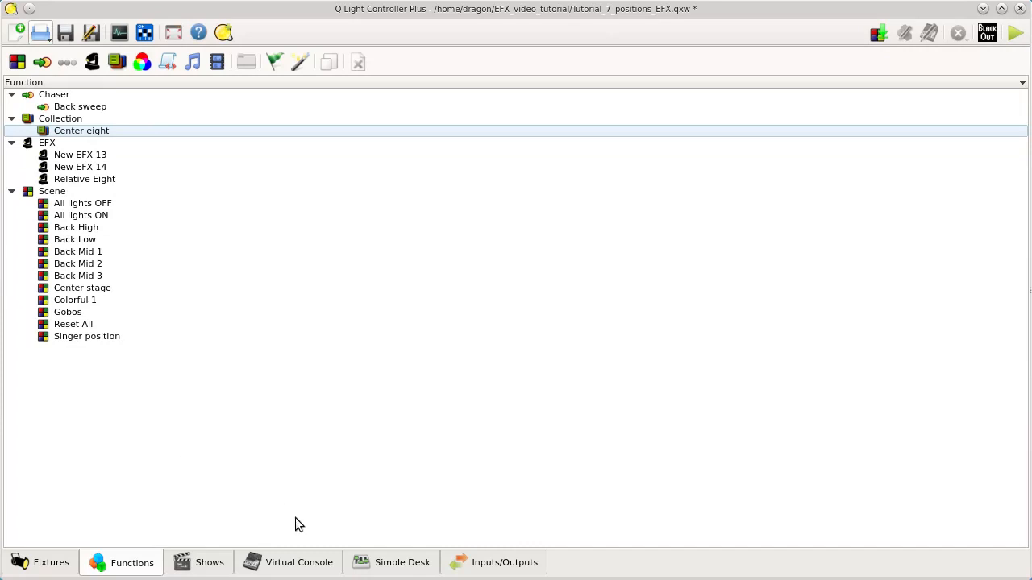
left_click(300, 562)
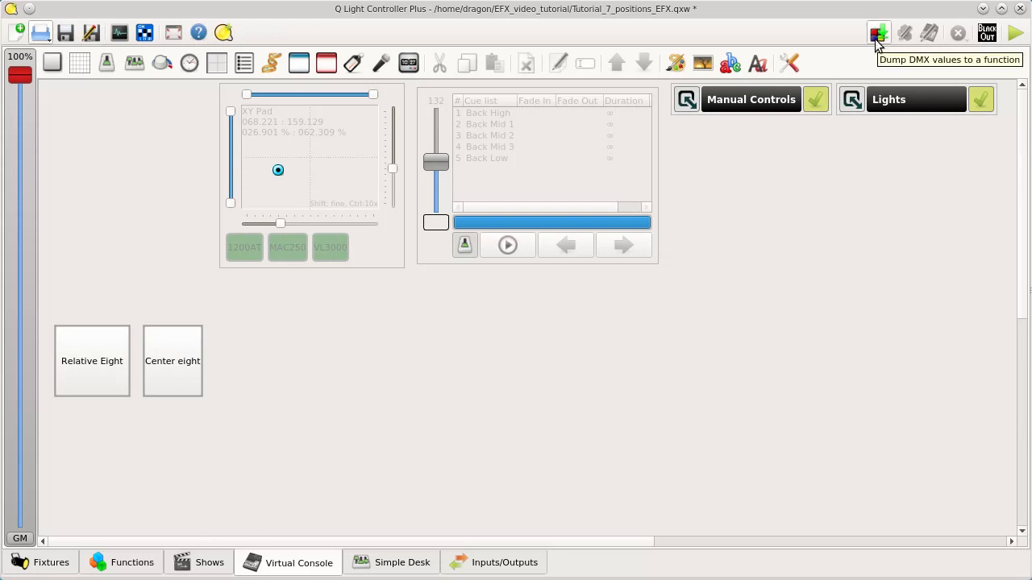
left_click(138, 564)
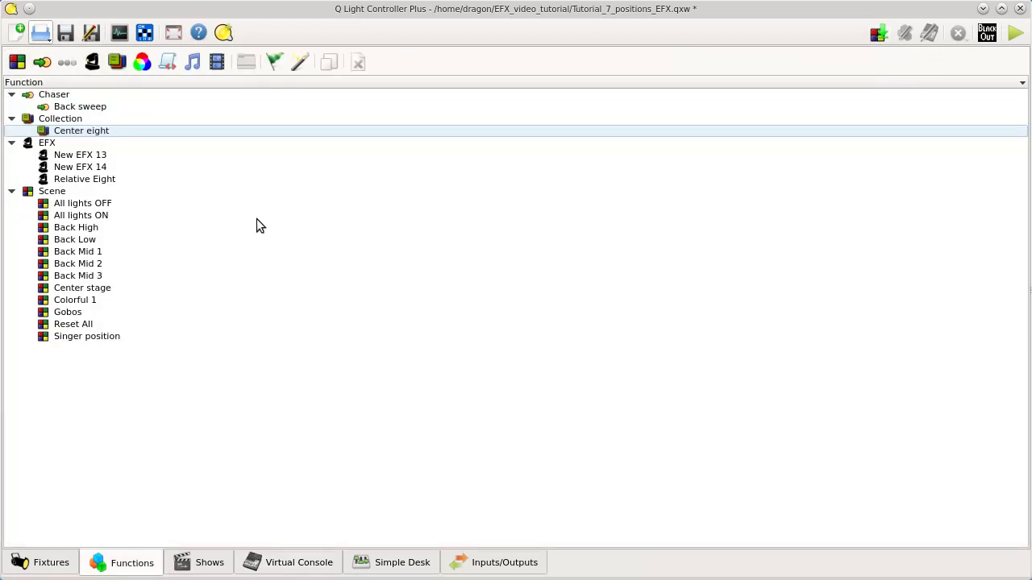
left_click(256, 563)
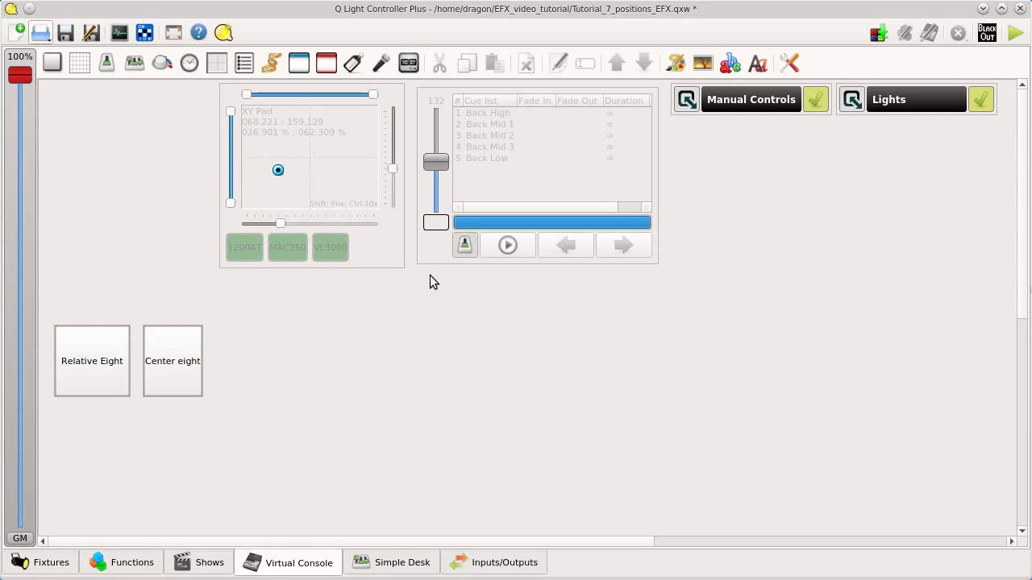
Step: Expand the Lights frame and move it back above the Relative Eight and Center eight buttons
left_click(856, 103)
left_click_drag(896, 103, 103, 99)
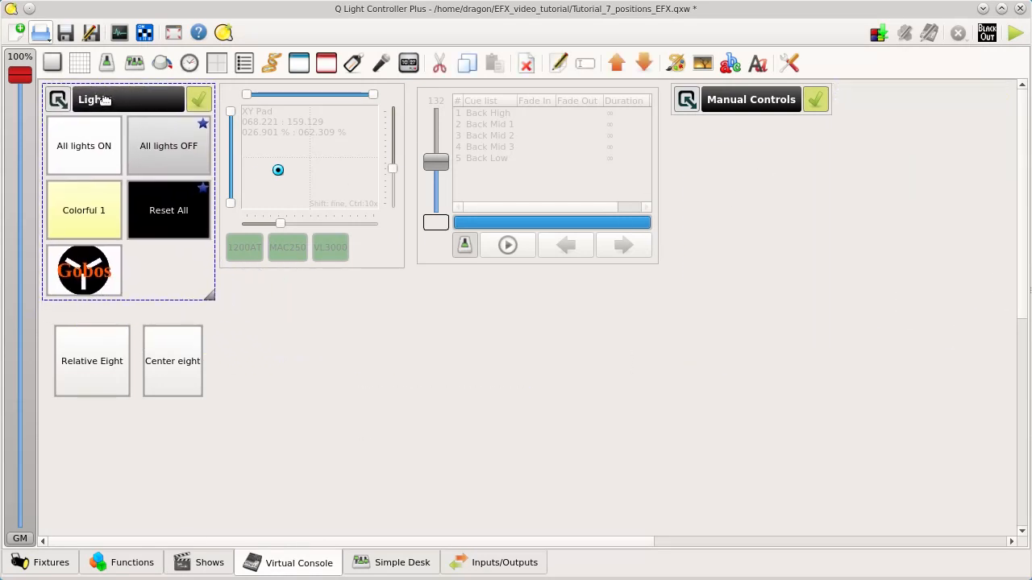
key("alt+Tab")
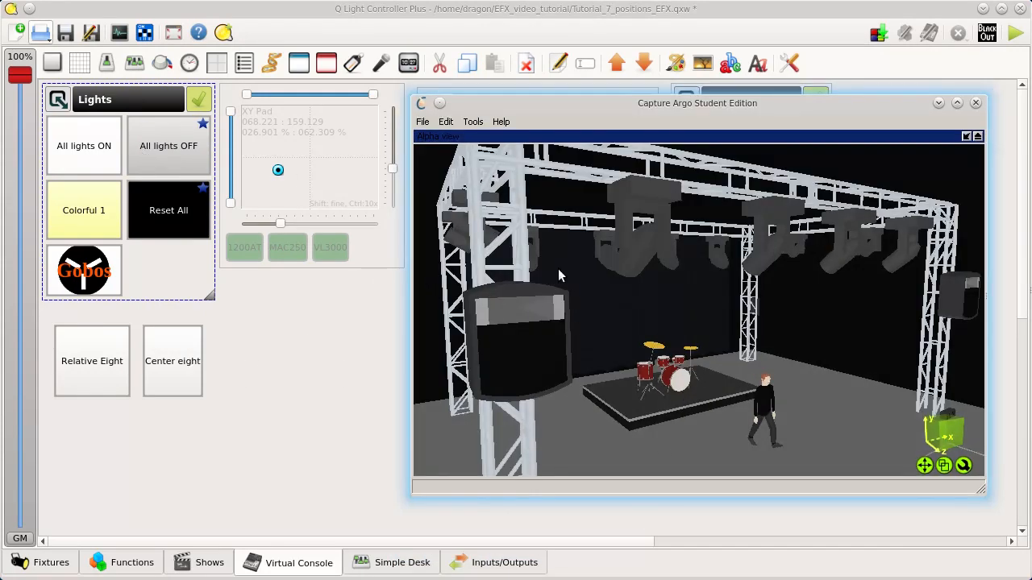
left_click(141, 562)
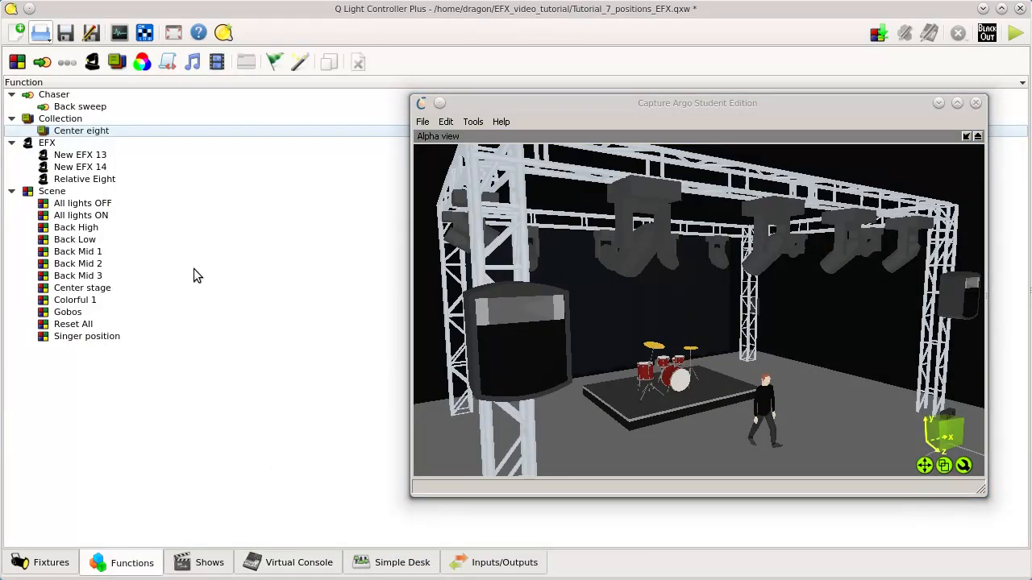
left_click(300, 564)
Step: Add another button to the virtual console and place it beside the Center eight button
left_click(301, 360)
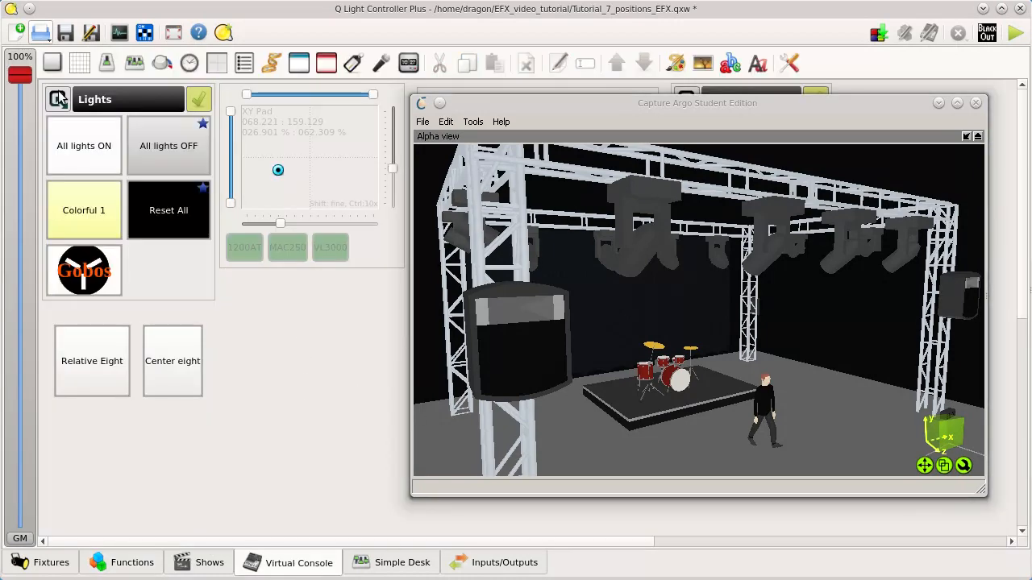
left_click(51, 63)
left_click_drag(324, 387, 241, 363)
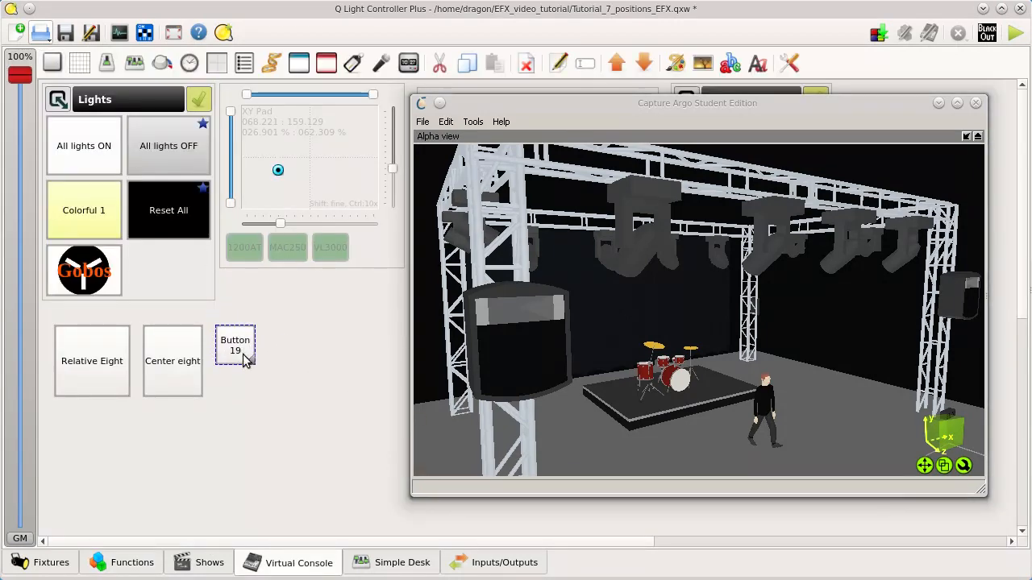
Step: Assign the Center stage scene to the new button and enlarge it to the height of the Center eight button
double_click(244, 357)
left_click(939, 103)
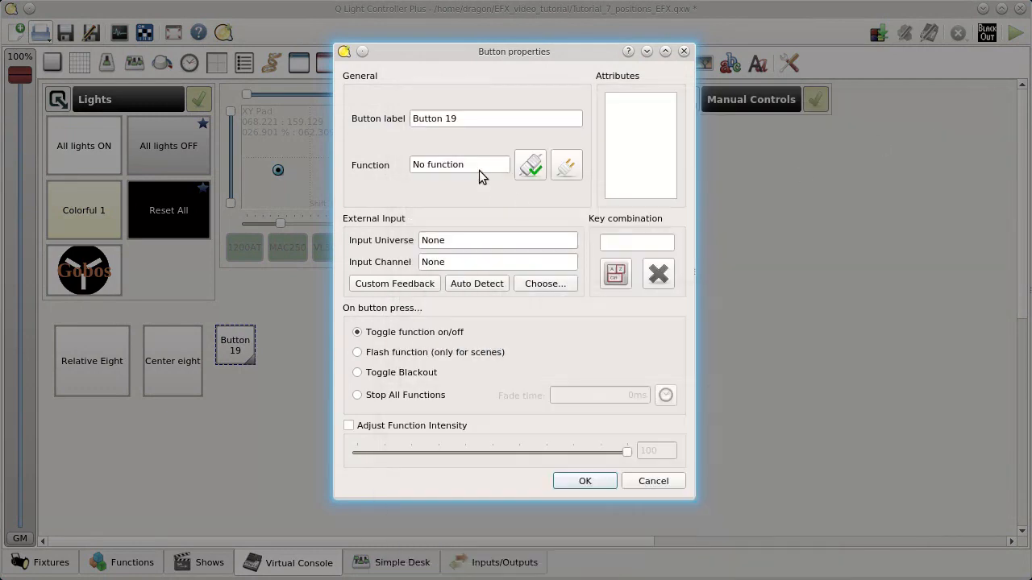
left_click(532, 166)
scroll(460, 212, "down", 2)
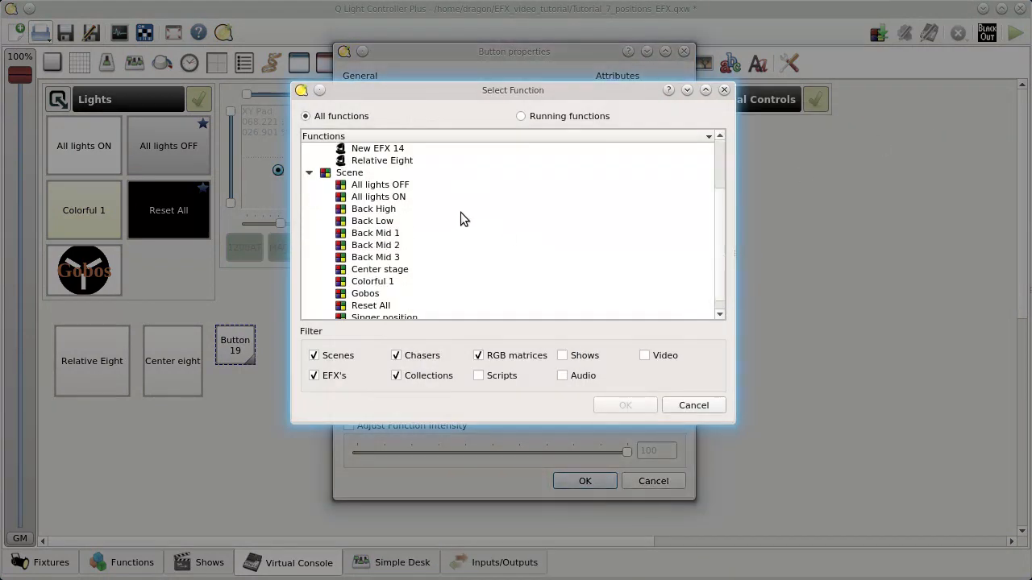
left_click(403, 270)
left_click(624, 405)
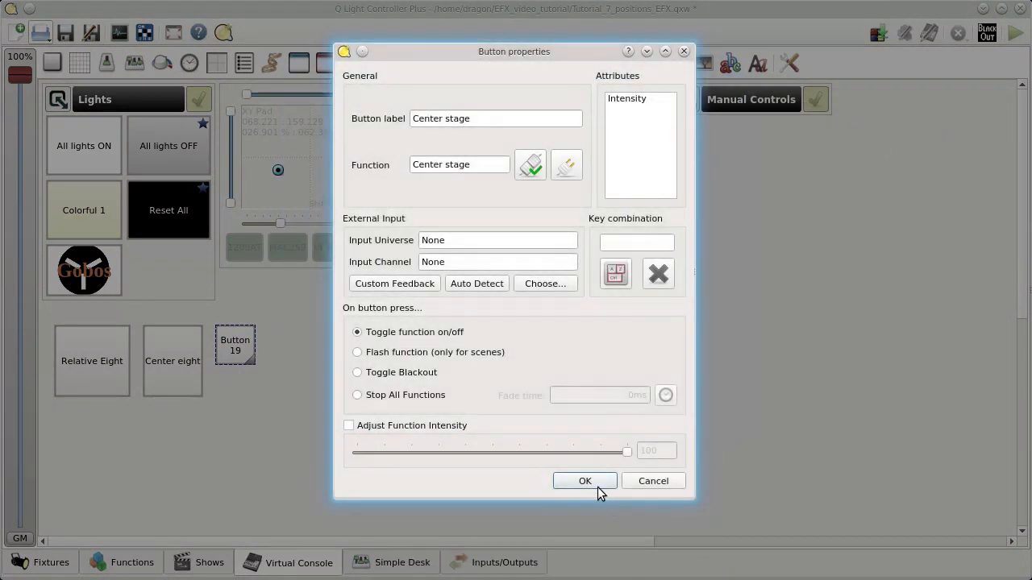
left_click(597, 485)
left_click_drag(252, 363, 268, 392)
Step: Switch to operate mode with the Capture view in front, and run Center stage, All lights ON and Reset All
left_click(1016, 32)
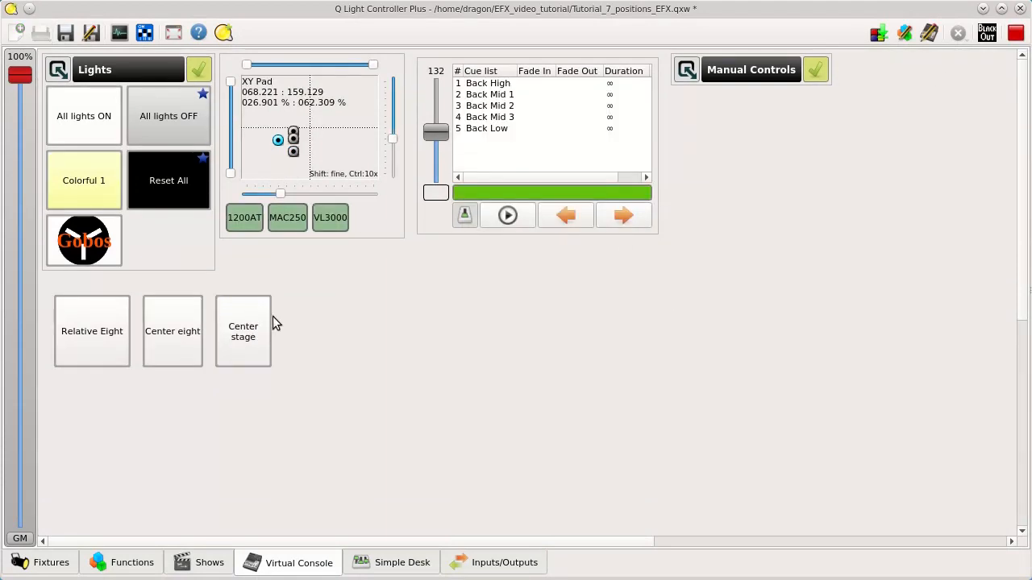
key("alt+Tab")
left_click(239, 325)
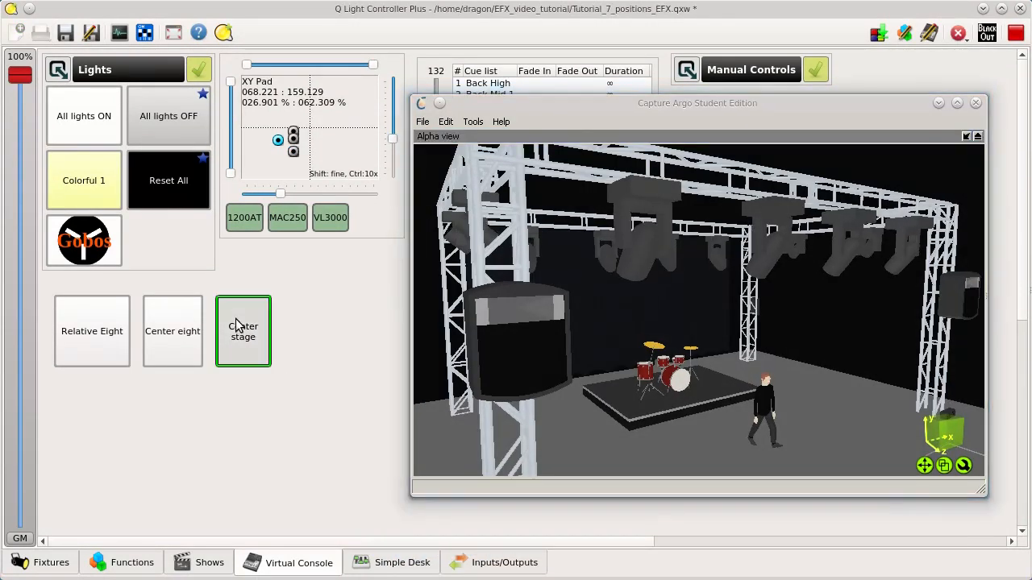
left_click(92, 135)
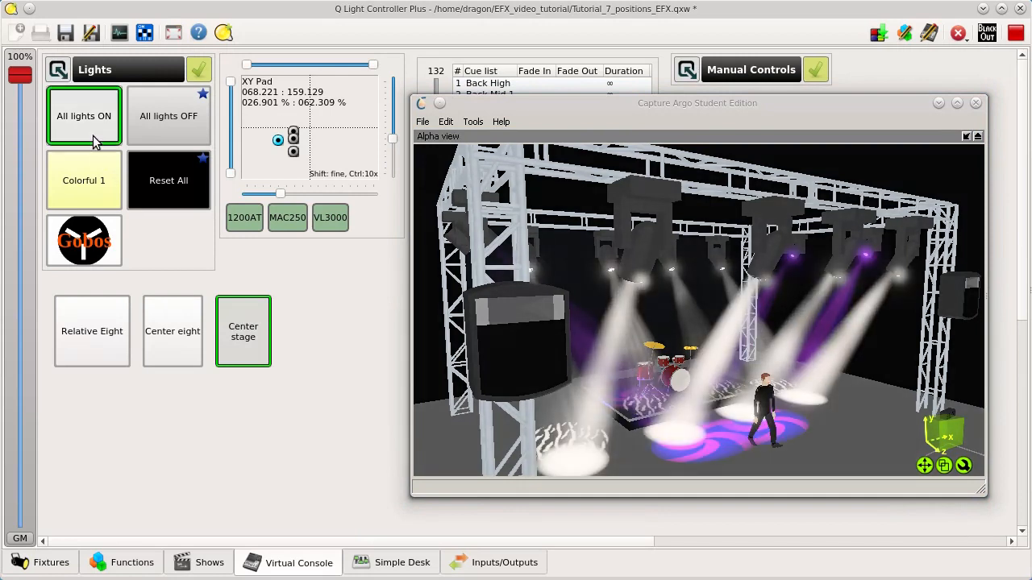
left_click(177, 185)
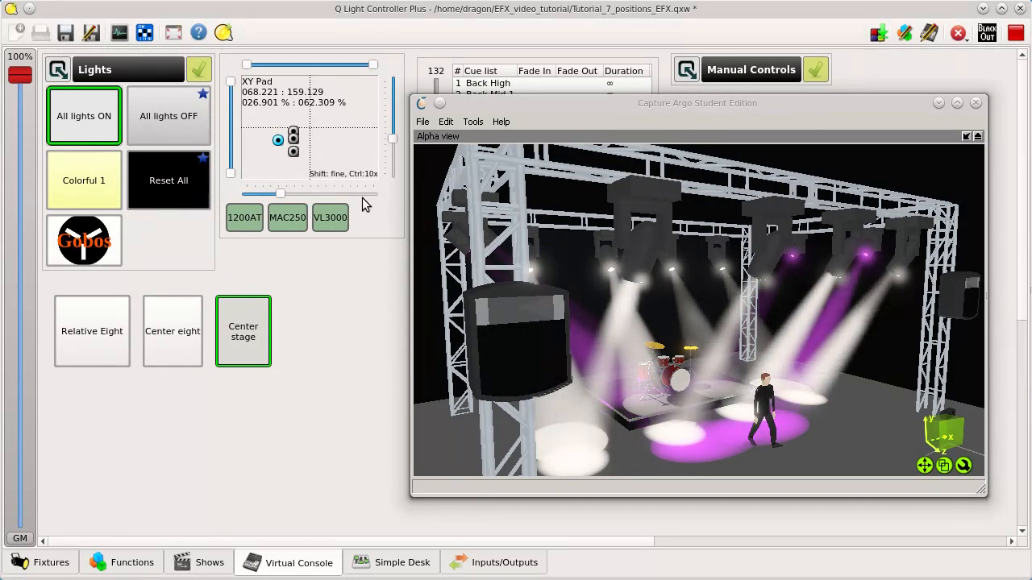
Step: Aim the 1200AT fixtures with the XY pad at about pan 86 and tilt 52, with Center stage switched off
left_click(244, 218)
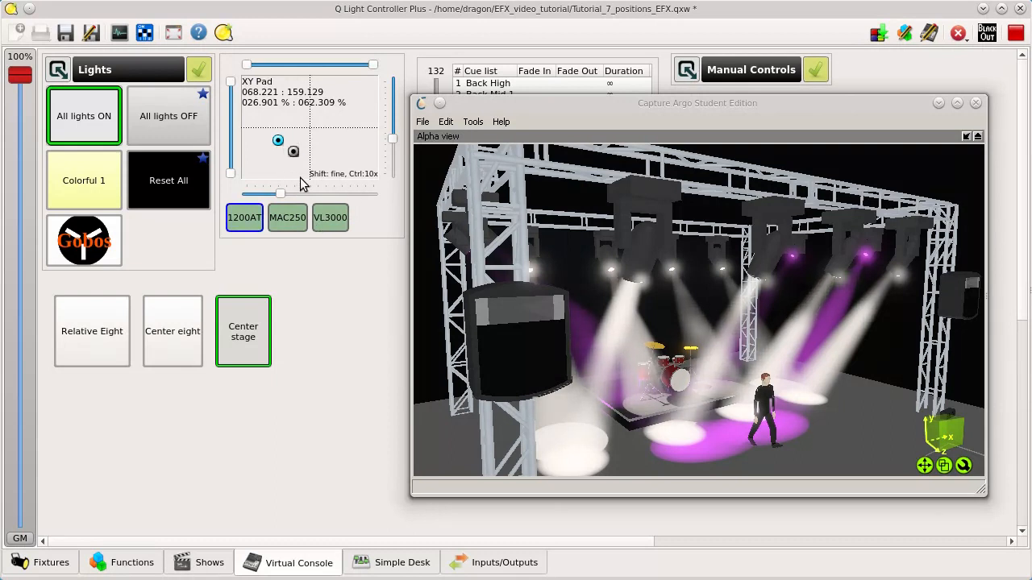
key("Down")
key("Up")
key("Up")
key("Up")
key("Up")
key("Up")
key("Up")
key("Up")
key("Up")
key("Up")
key("Up")
key("Up")
key("Up")
key("Up")
key("Up")
key("Up")
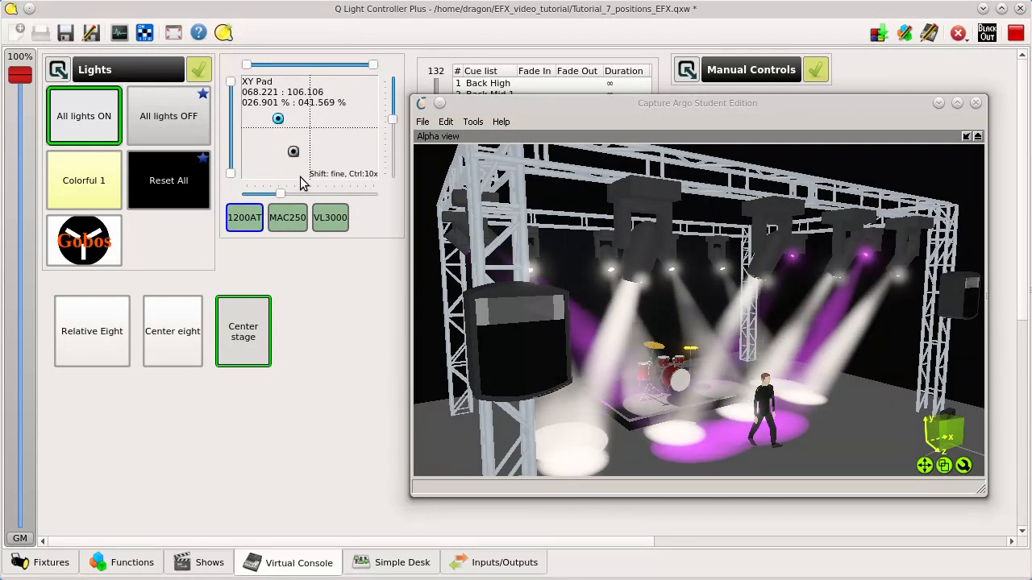
key("Up")
key("Up")
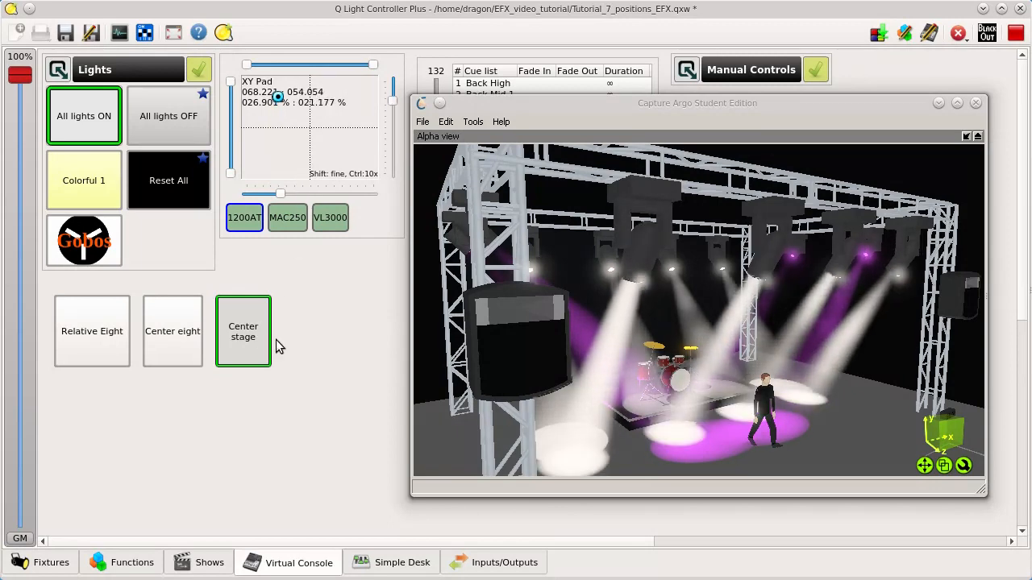
left_click(250, 341)
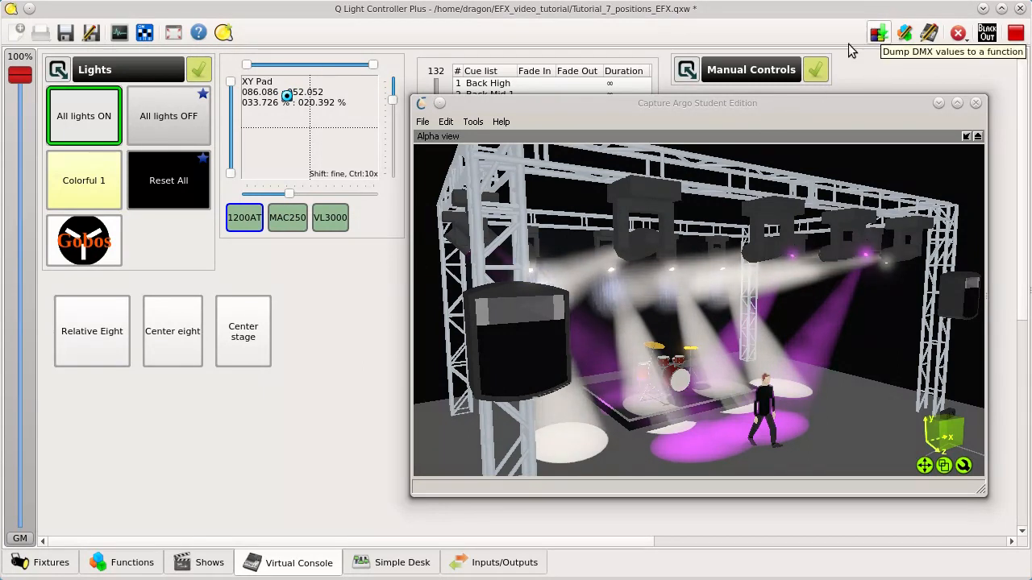
Step: Switch off All lights ON and trigger All lights OFF to black out the fixtures
left_click(100, 122)
left_click(152, 122)
left_click(153, 124)
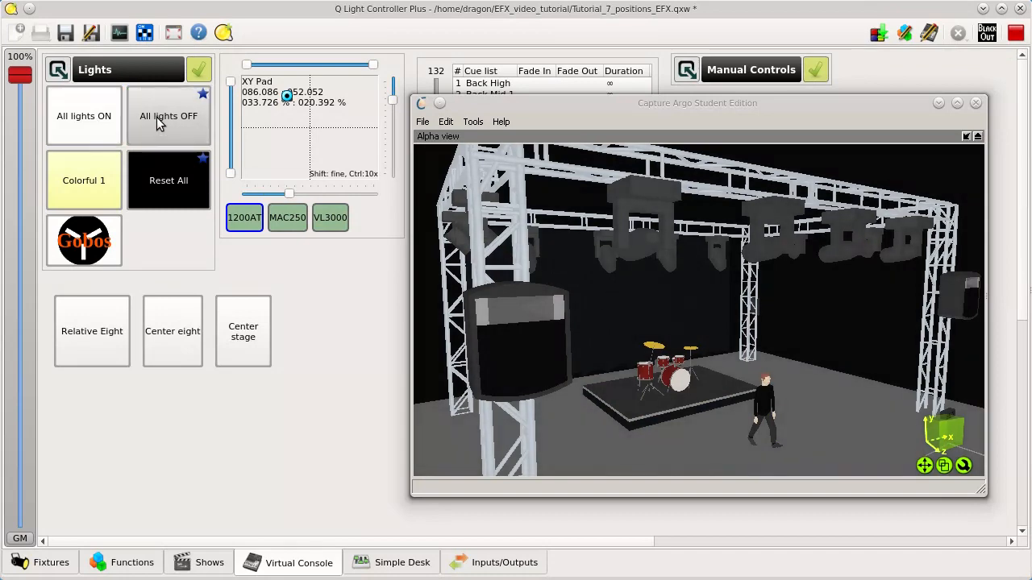
left_click(154, 122)
double_click(157, 123)
left_click(159, 123)
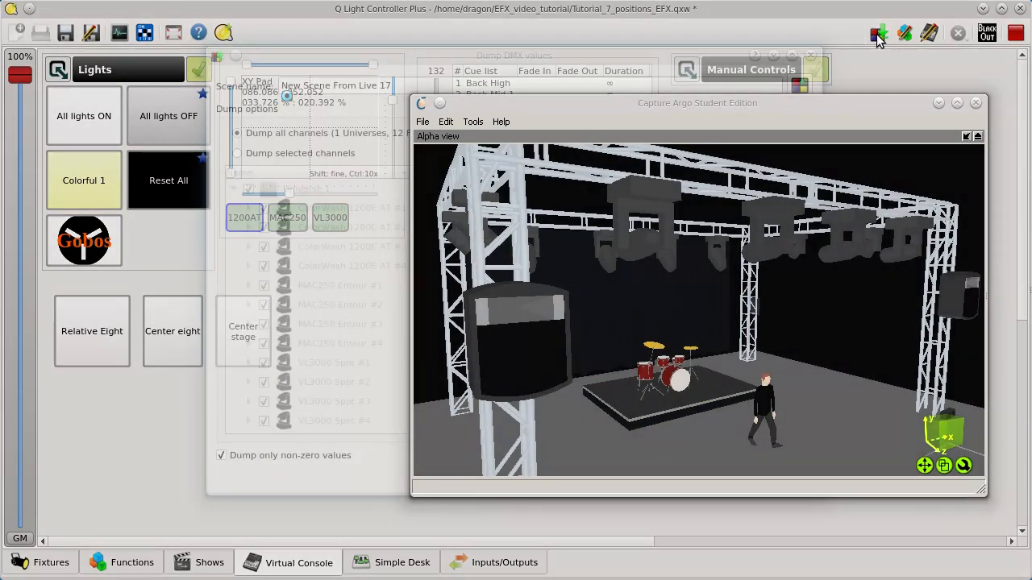
Step: Start a dump of the current DMX values and choose the existing Center stage scene as its target
left_click(878, 33)
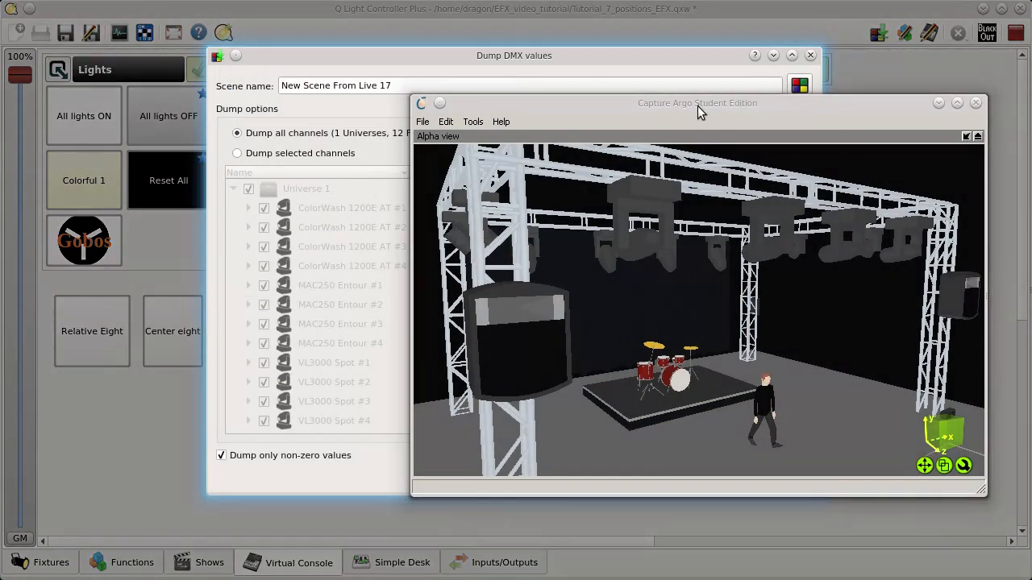
left_click(937, 102)
left_click(799, 87)
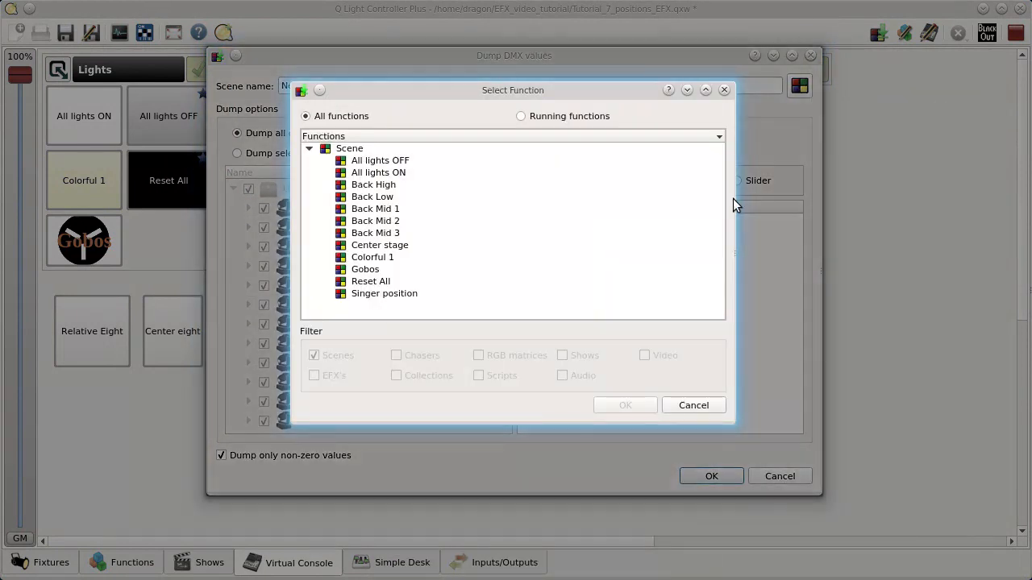
left_click(395, 247)
left_click(625, 405)
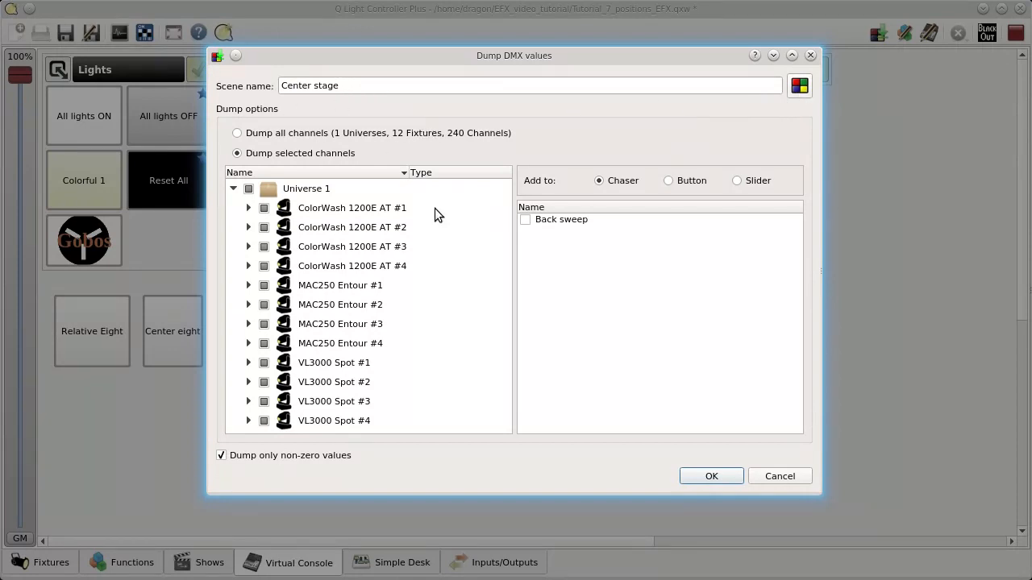
Step: Review the selected channels of ColorWash 1200E AT #1 and MAC250 Entour #1, and dump the non-zero values into Center stage
left_click(248, 208)
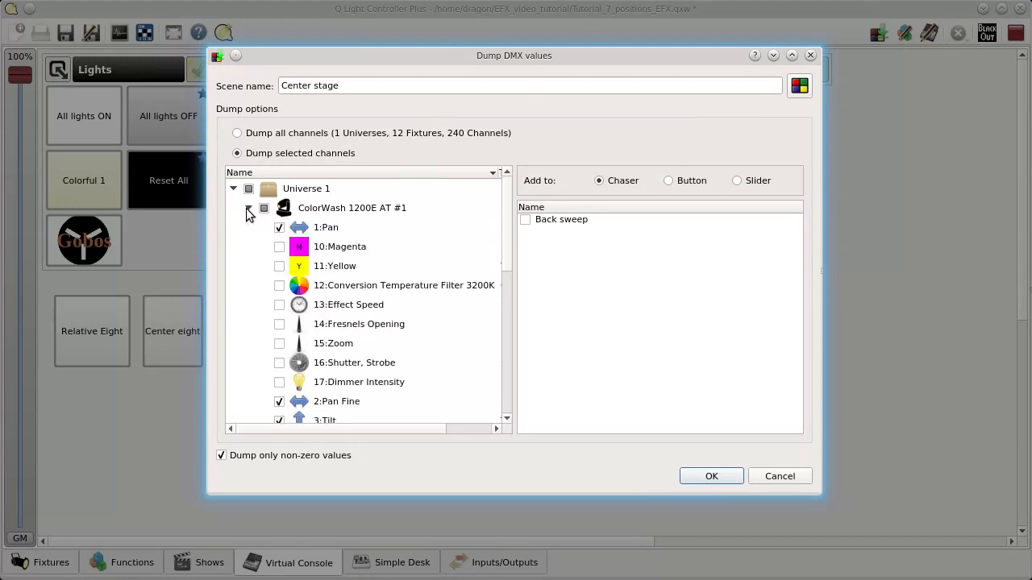
scroll(359, 285, "down", 4)
scroll(358, 286, "up", 5)
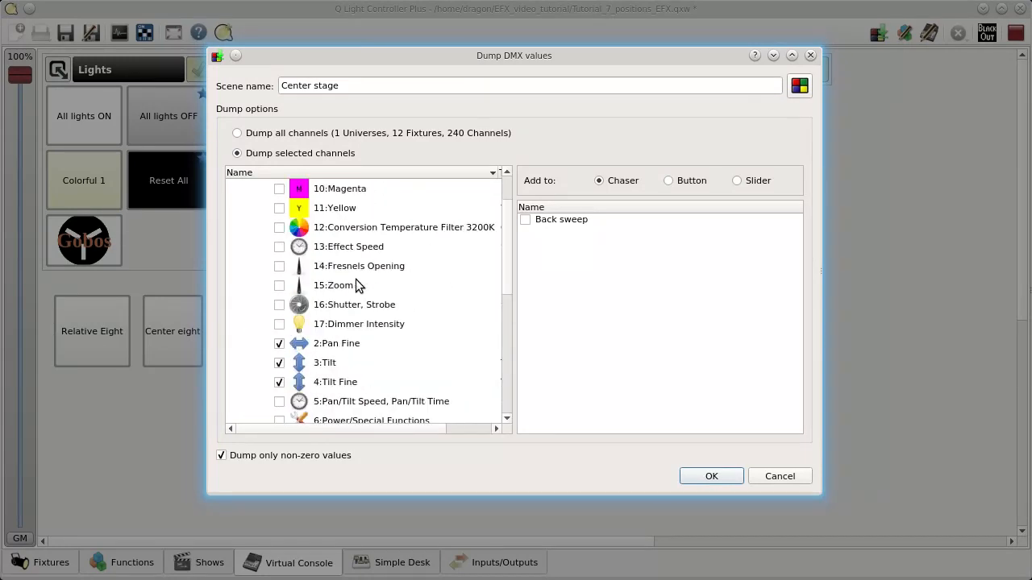
left_click(248, 208)
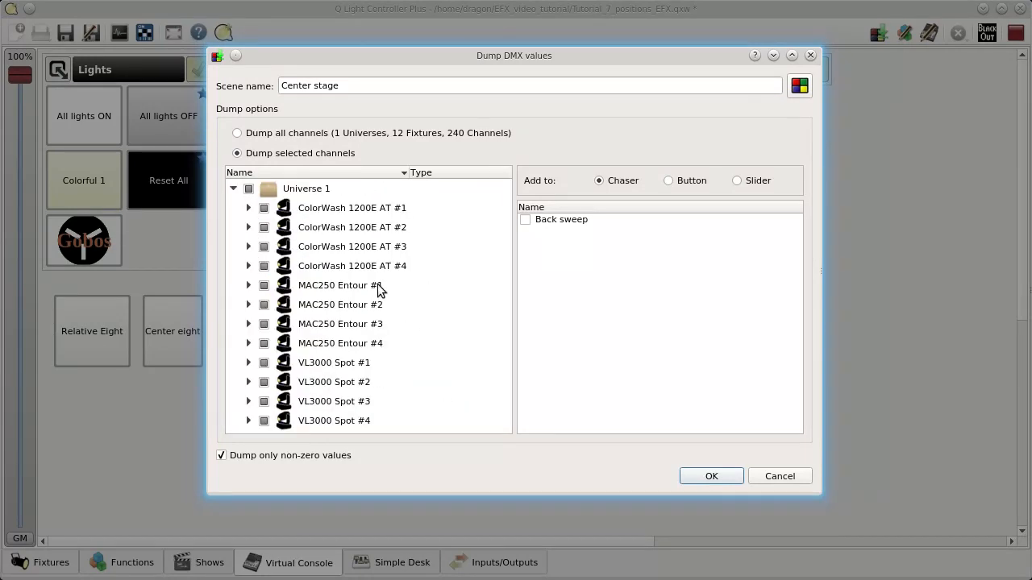
left_click(248, 286)
scroll(370, 343, "down", 4)
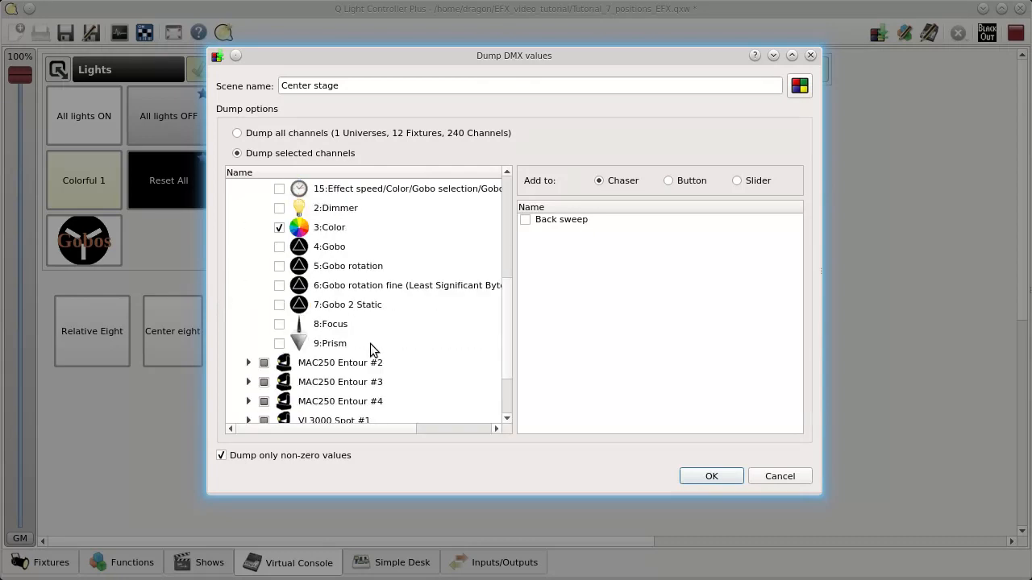
scroll(258, 255, "up", 3)
left_click(246, 228)
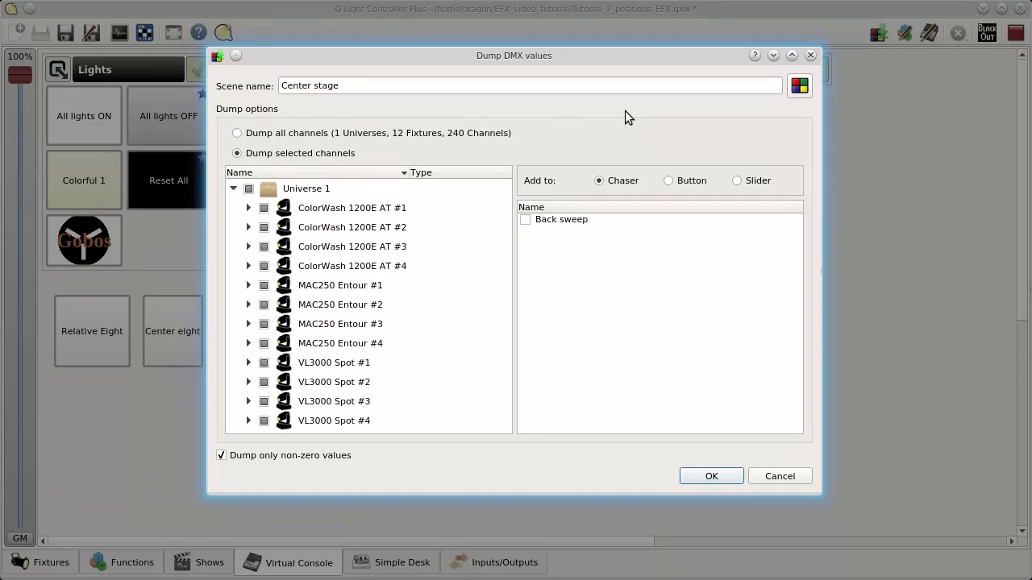
left_click(708, 477)
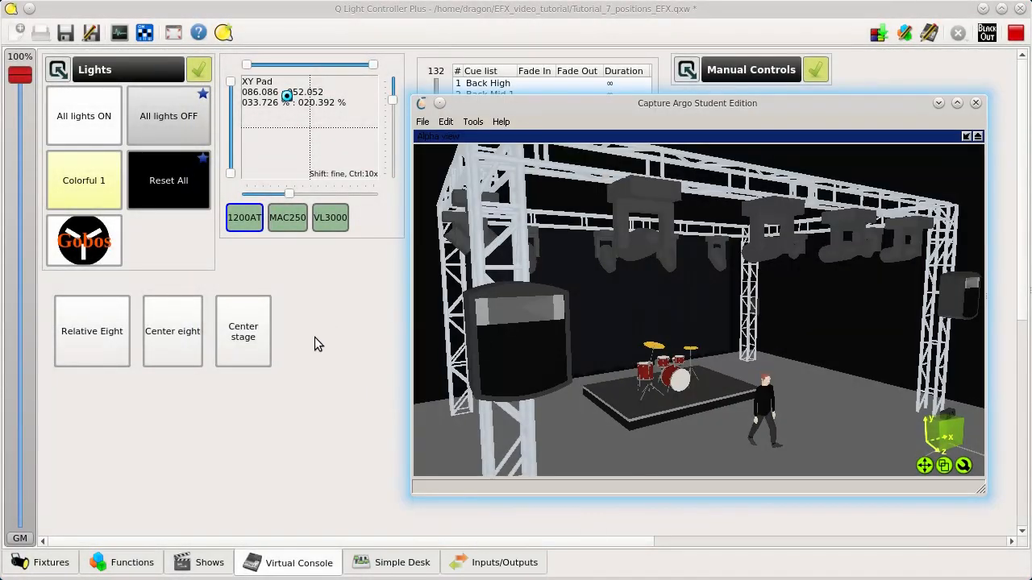
Step: Run All lights ON with Center stage, and toggle Center stage off and on again to test the updated position
left_click(84, 122)
left_click(236, 330)
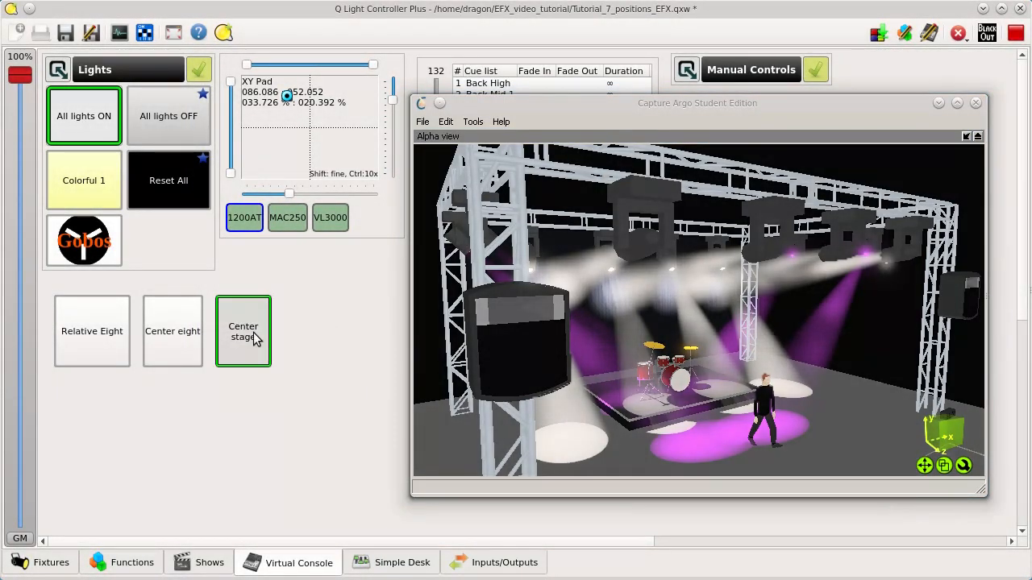
left_click(253, 338)
left_click(150, 121)
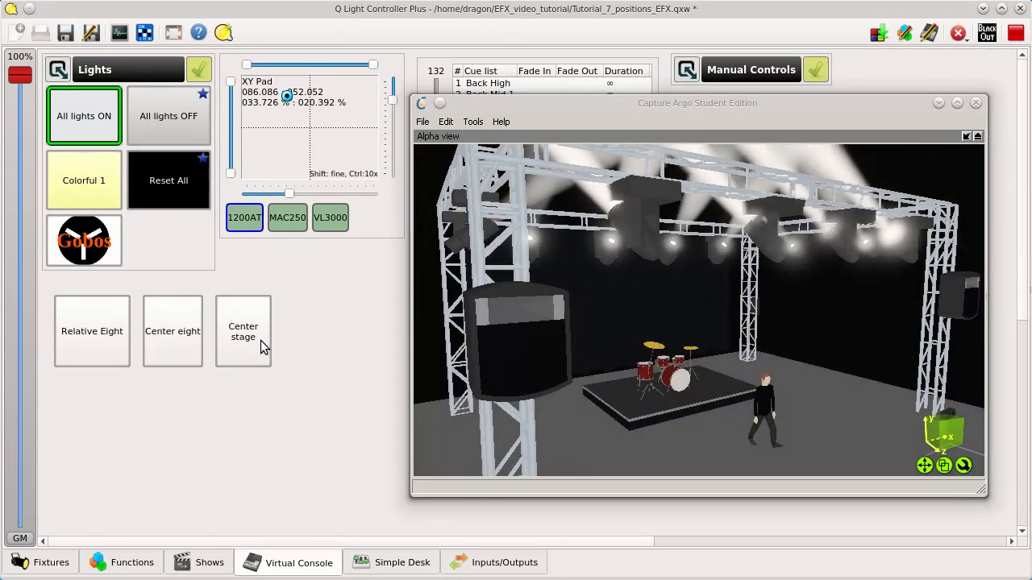
left_click(238, 340)
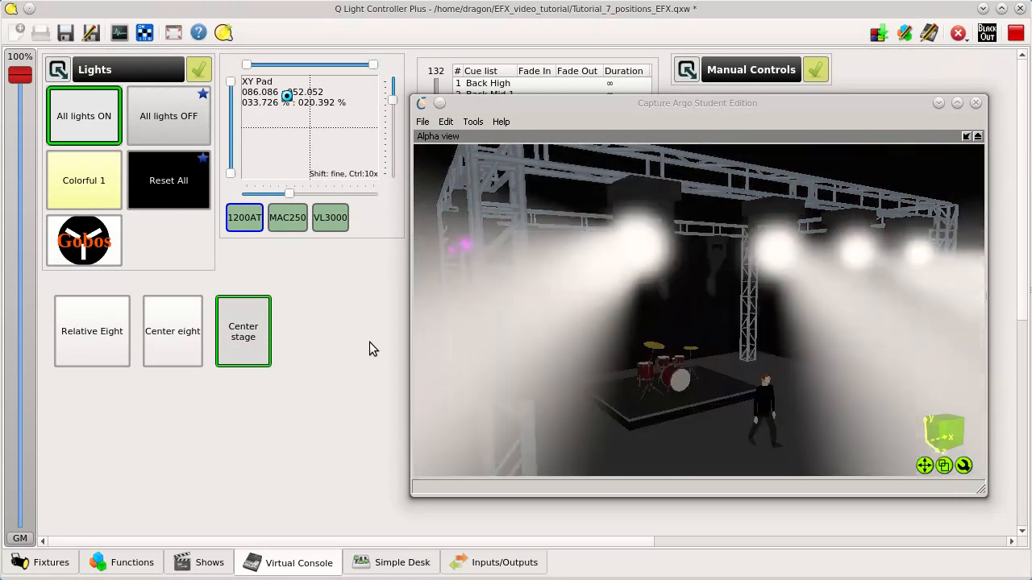